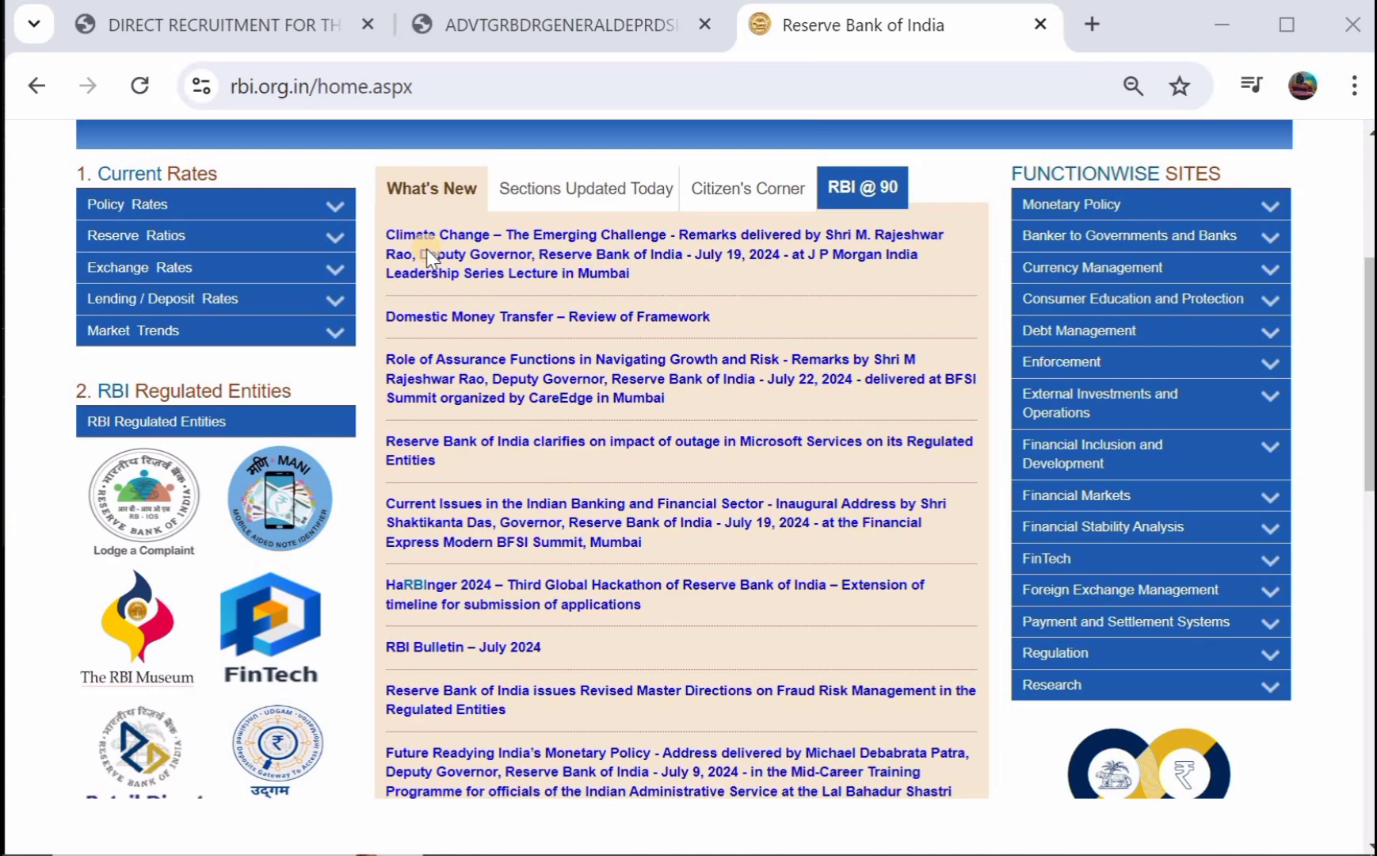
Switch from the RBI homepage to the Grade B recruitment advertisement PDF (Advt. No.2A/2024-25).
scroll(426, 252, "up", 3)
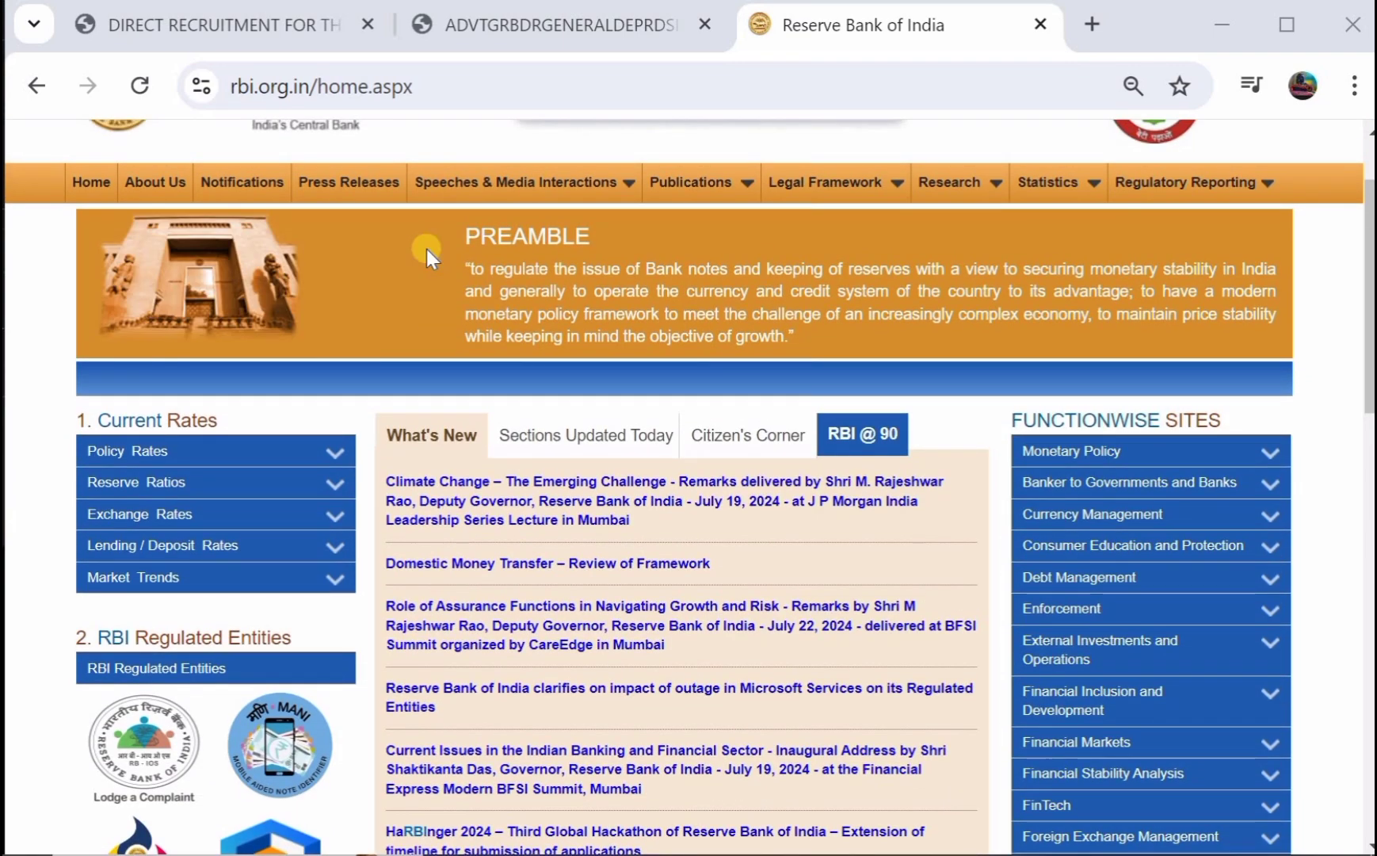
scroll(426, 249, "down", 2)
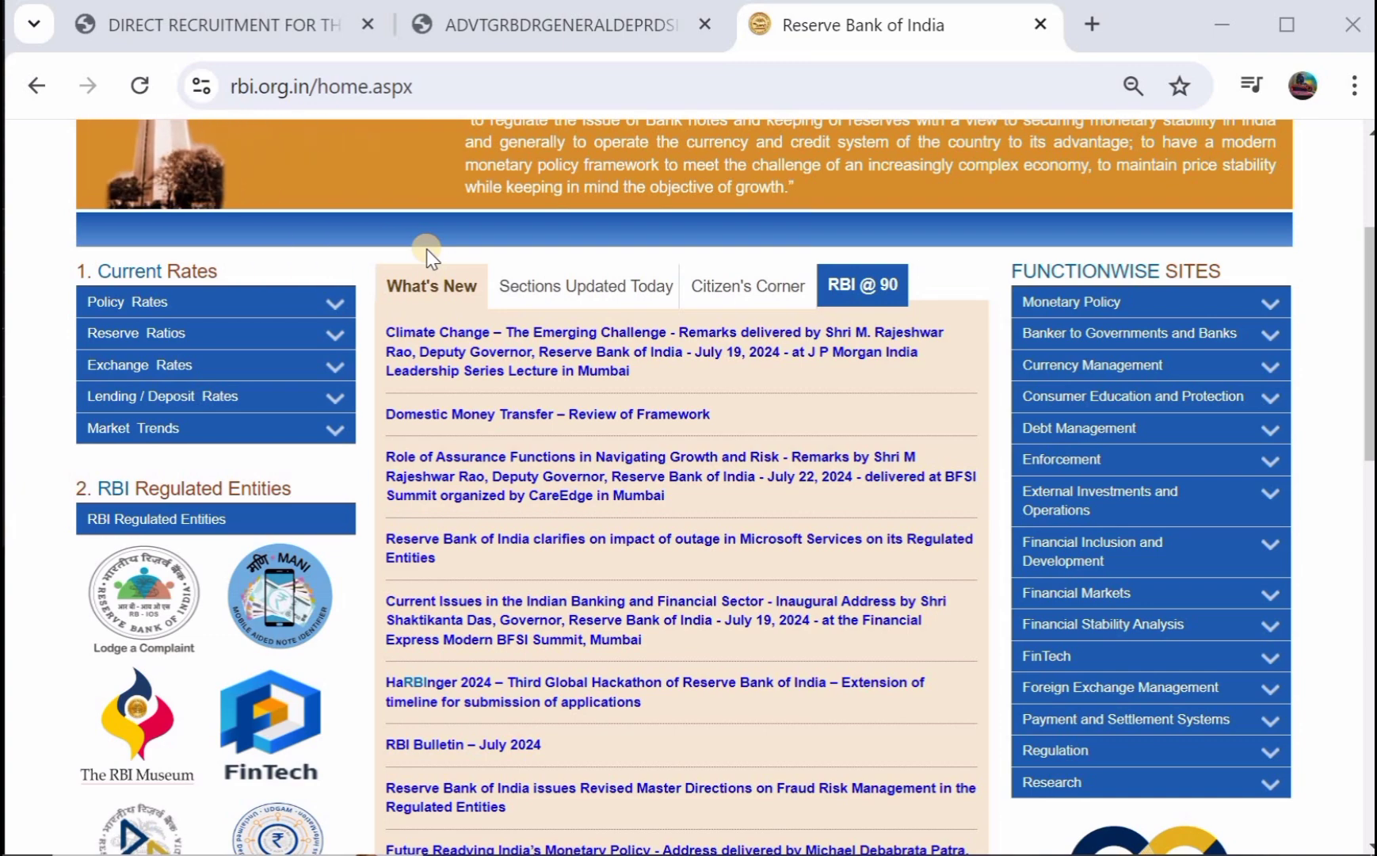
scroll(427, 249, "up", 3)
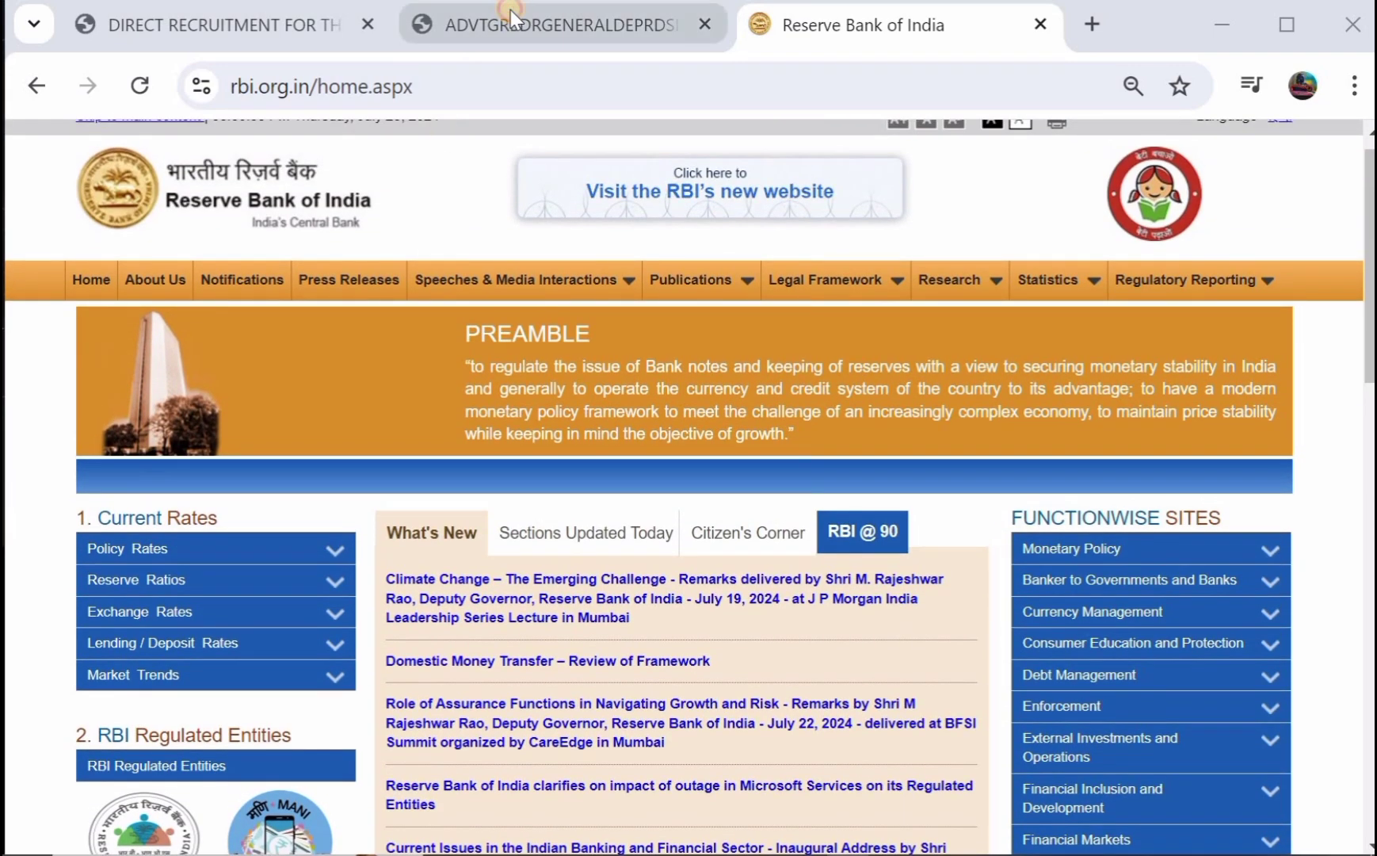
left_click(510, 16)
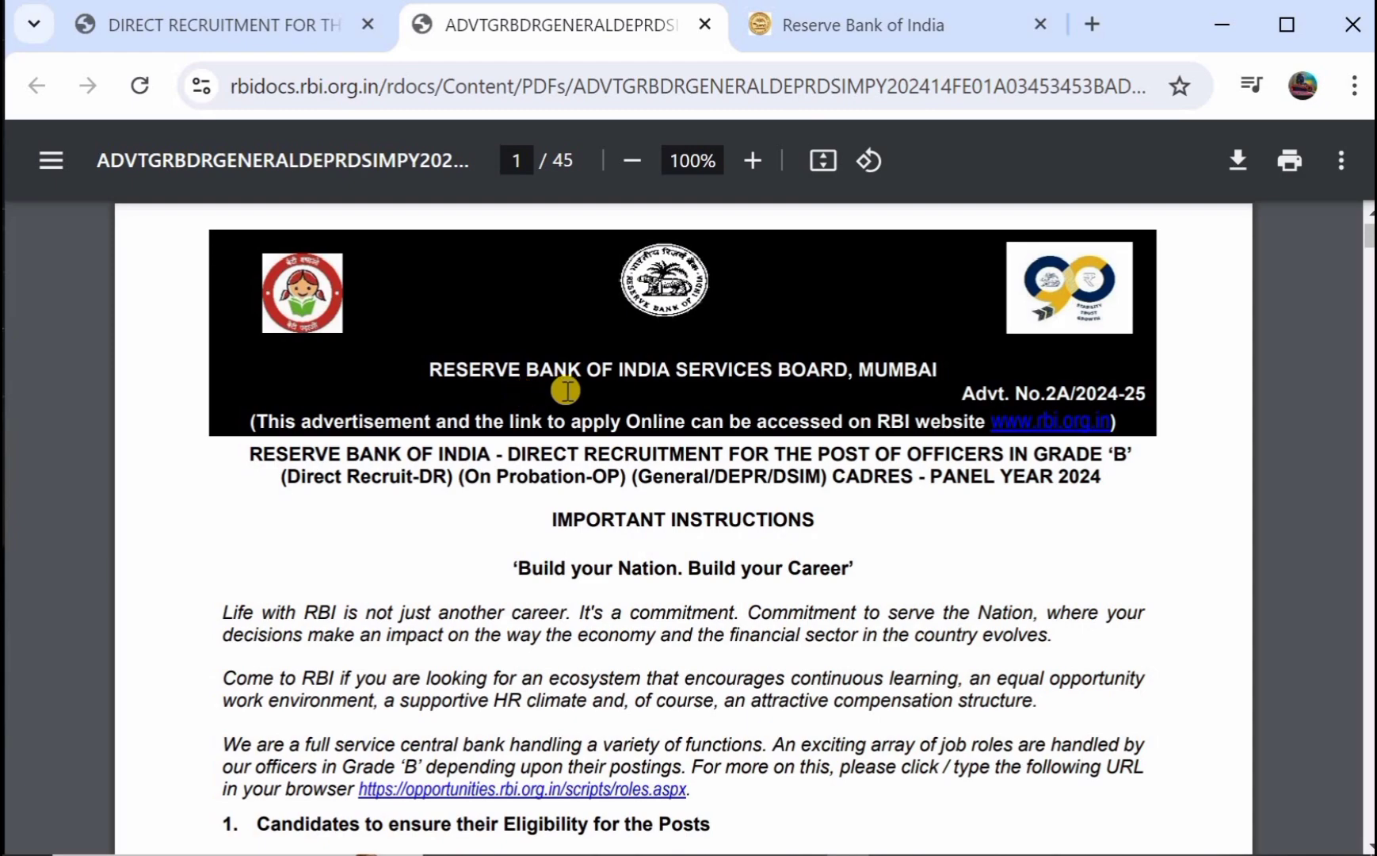
Scroll pages 1–2 of the advertisement through the instructions, Important Dates table and Help Facility.
scroll(566, 390, "down", 5)
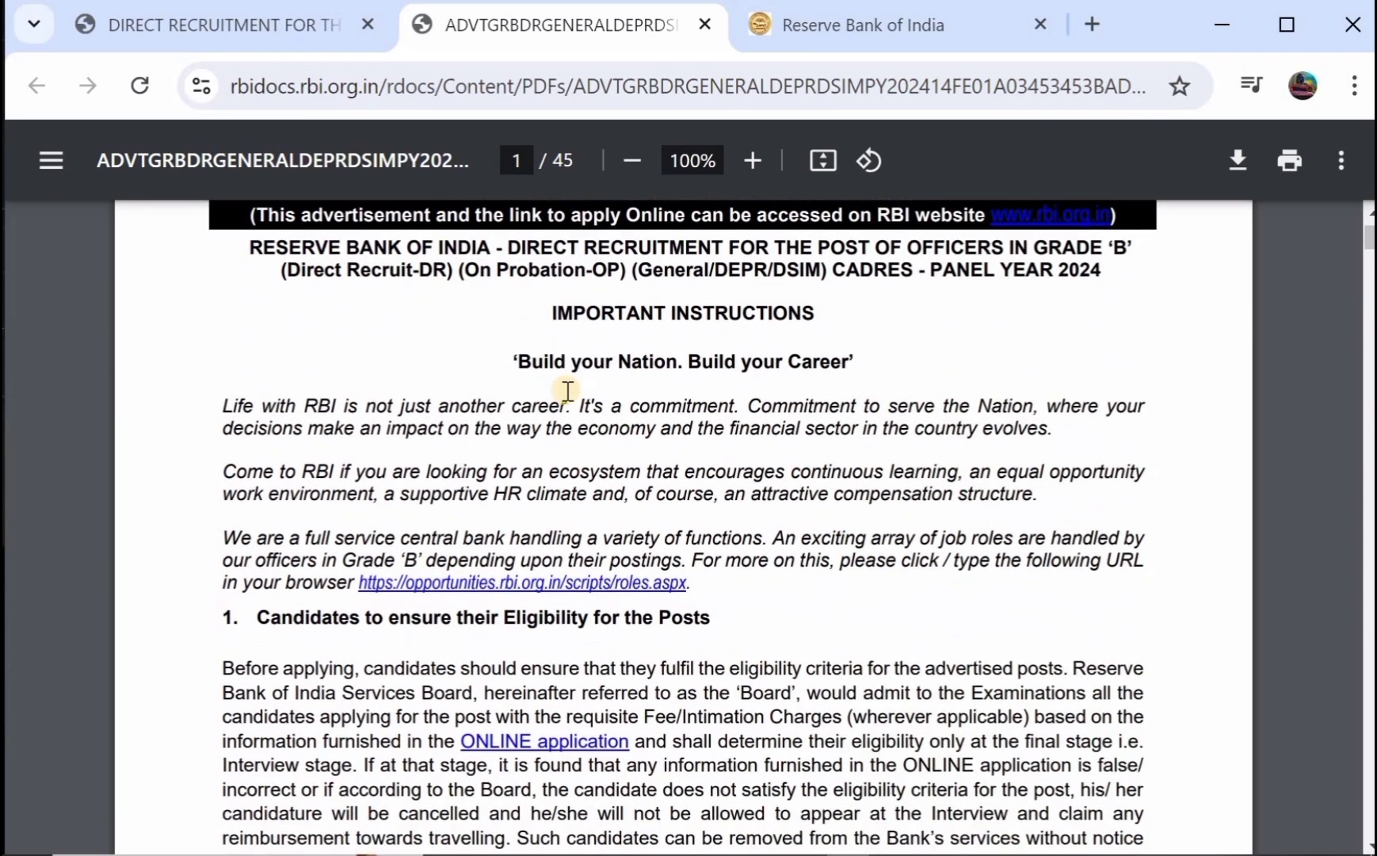
scroll(568, 390, "down", 7)
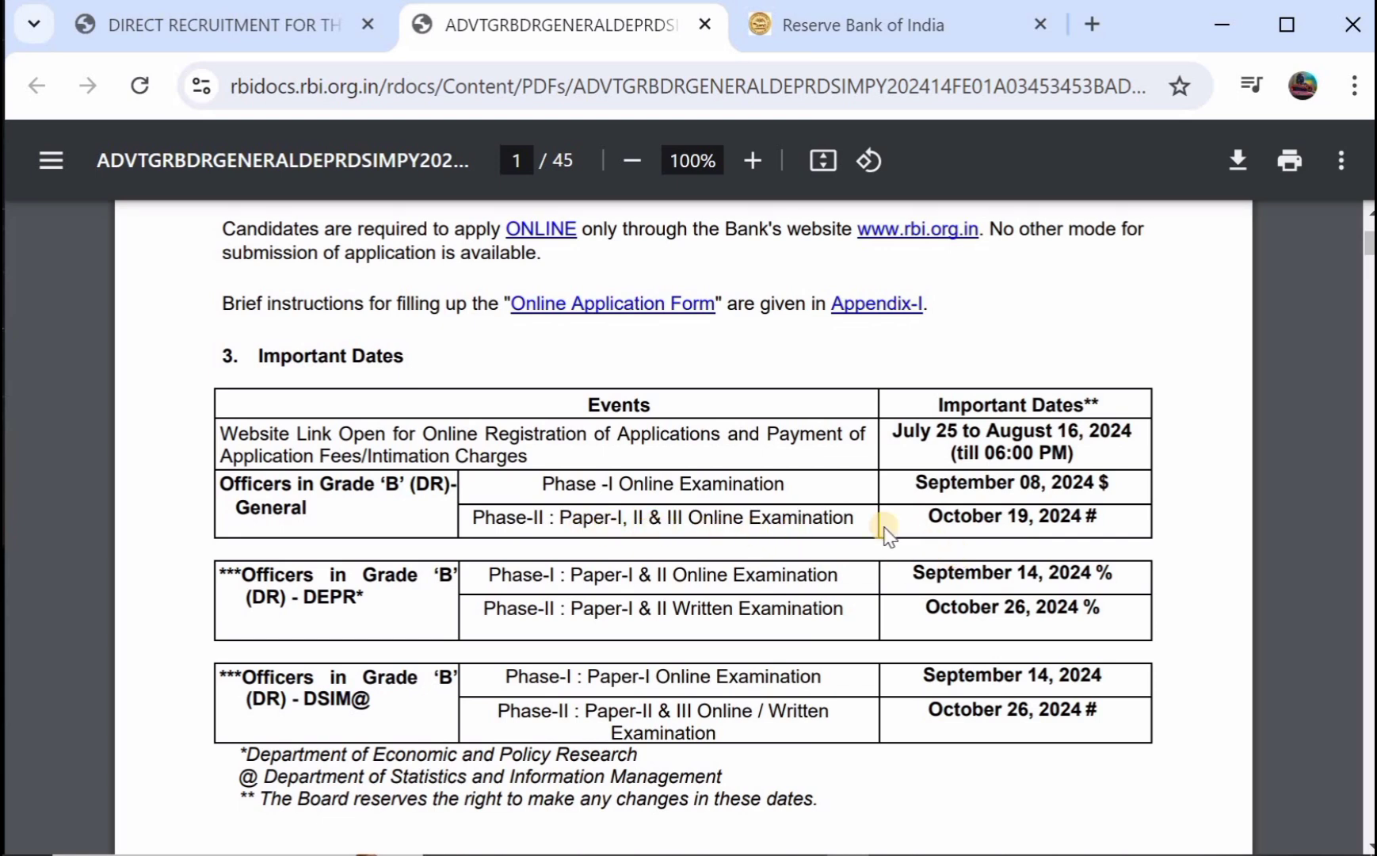
scroll(886, 530, "down", 1)
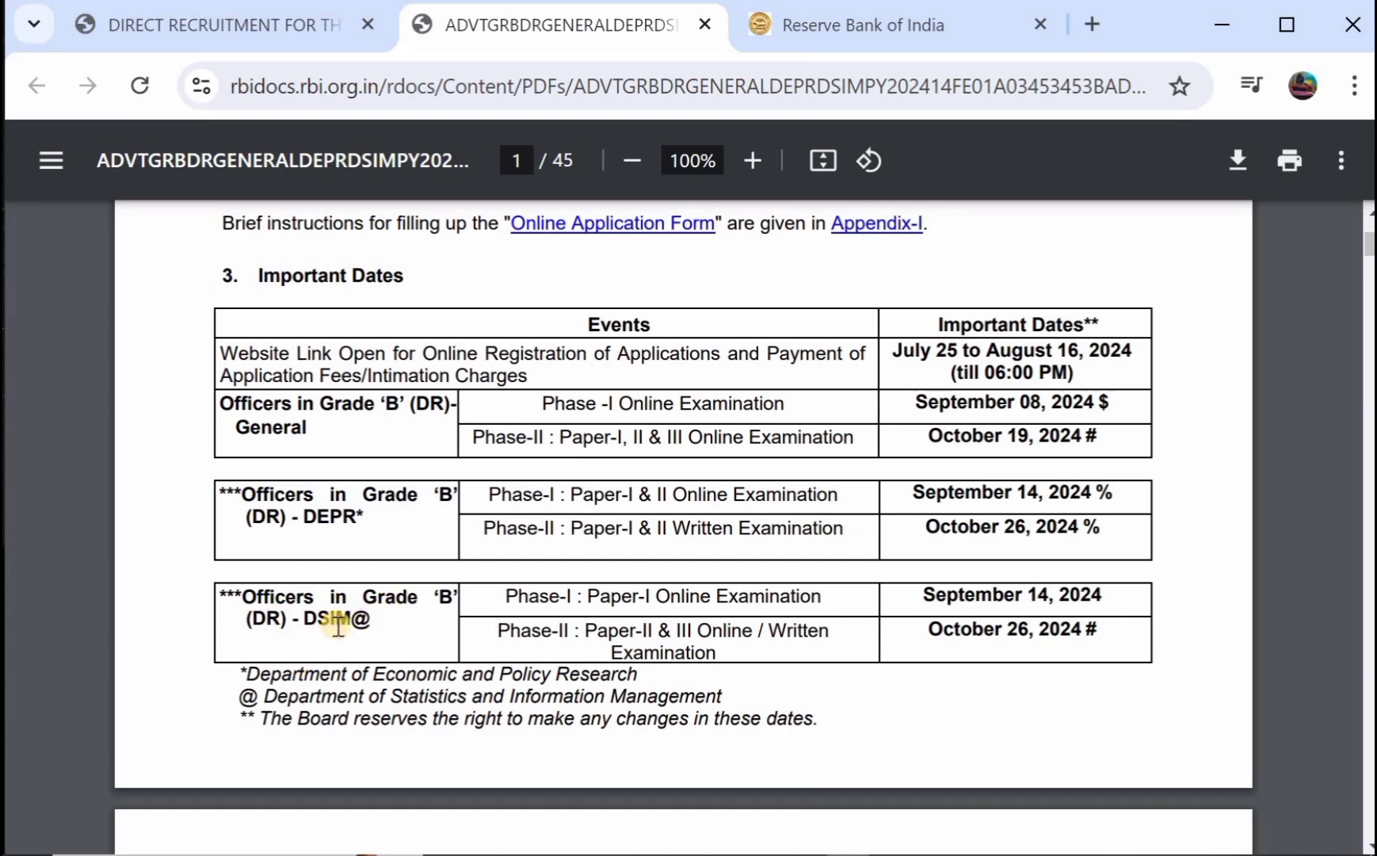
scroll(937, 510, "down", 1)
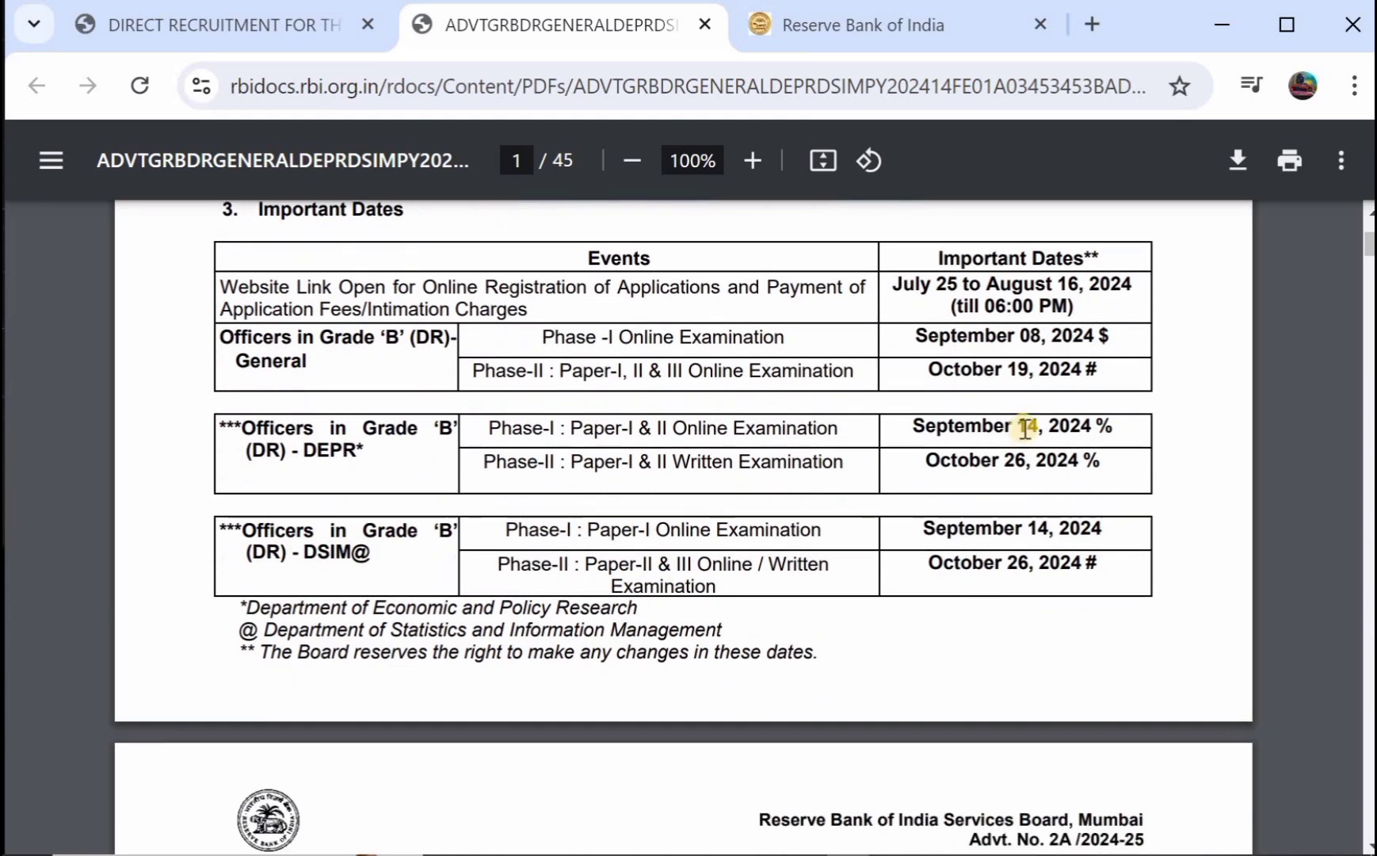
scroll(993, 514, "down", 6)
scroll(995, 428, "down", 2)
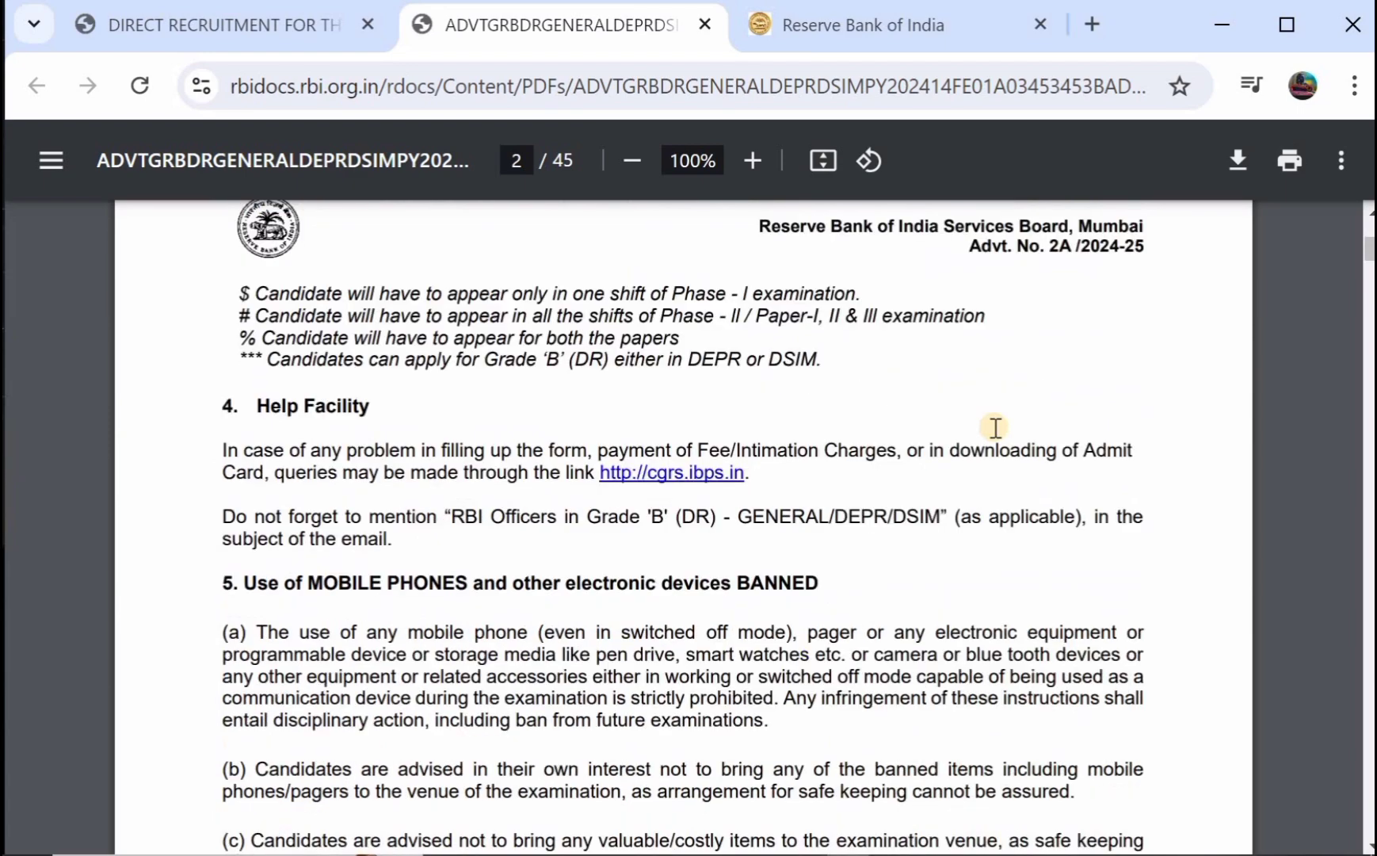
scroll(676, 399, "down", 1)
scroll(676, 402, "up", 1)
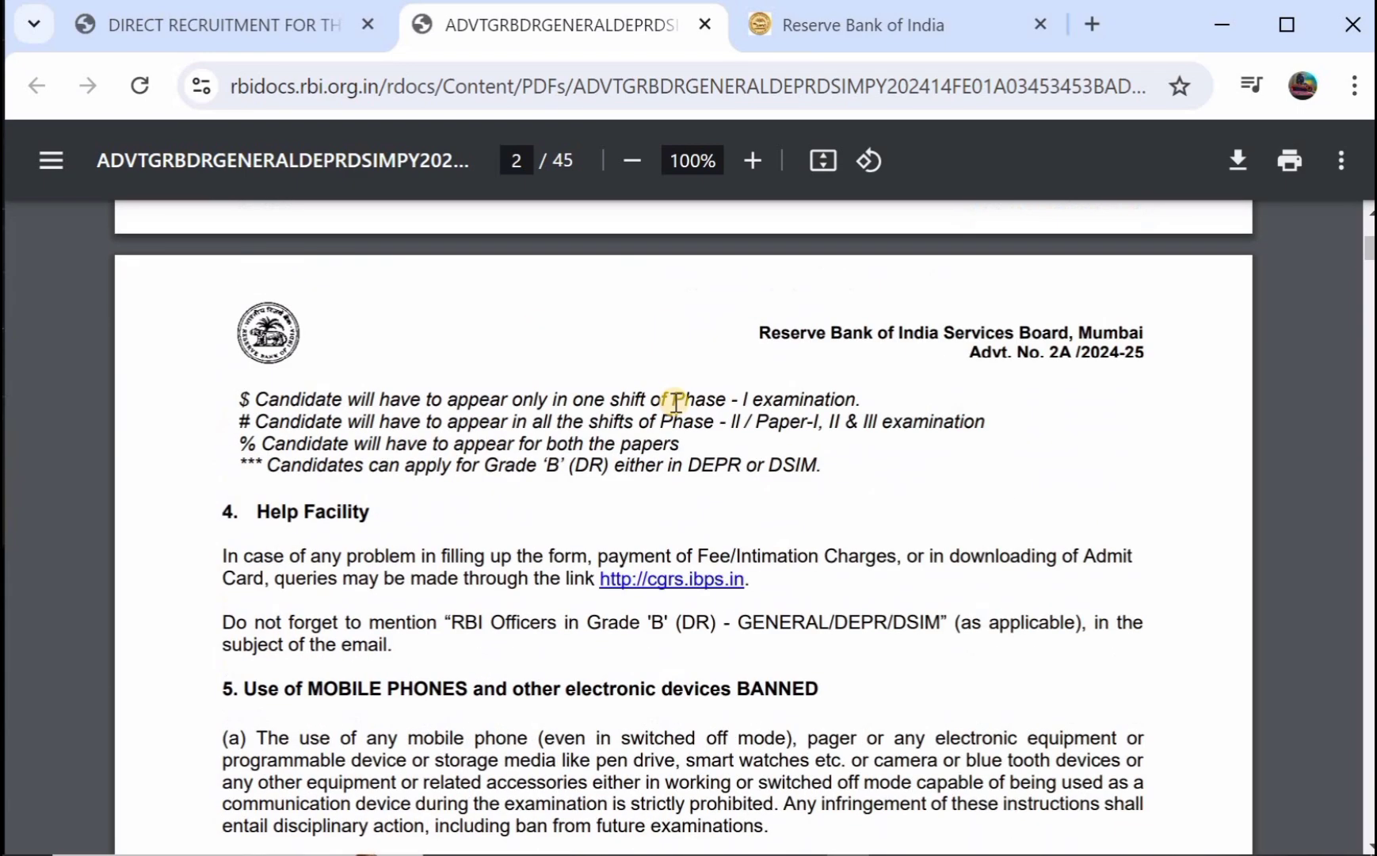
scroll(676, 402, "down", 10)
scroll(676, 401, "down", 10)
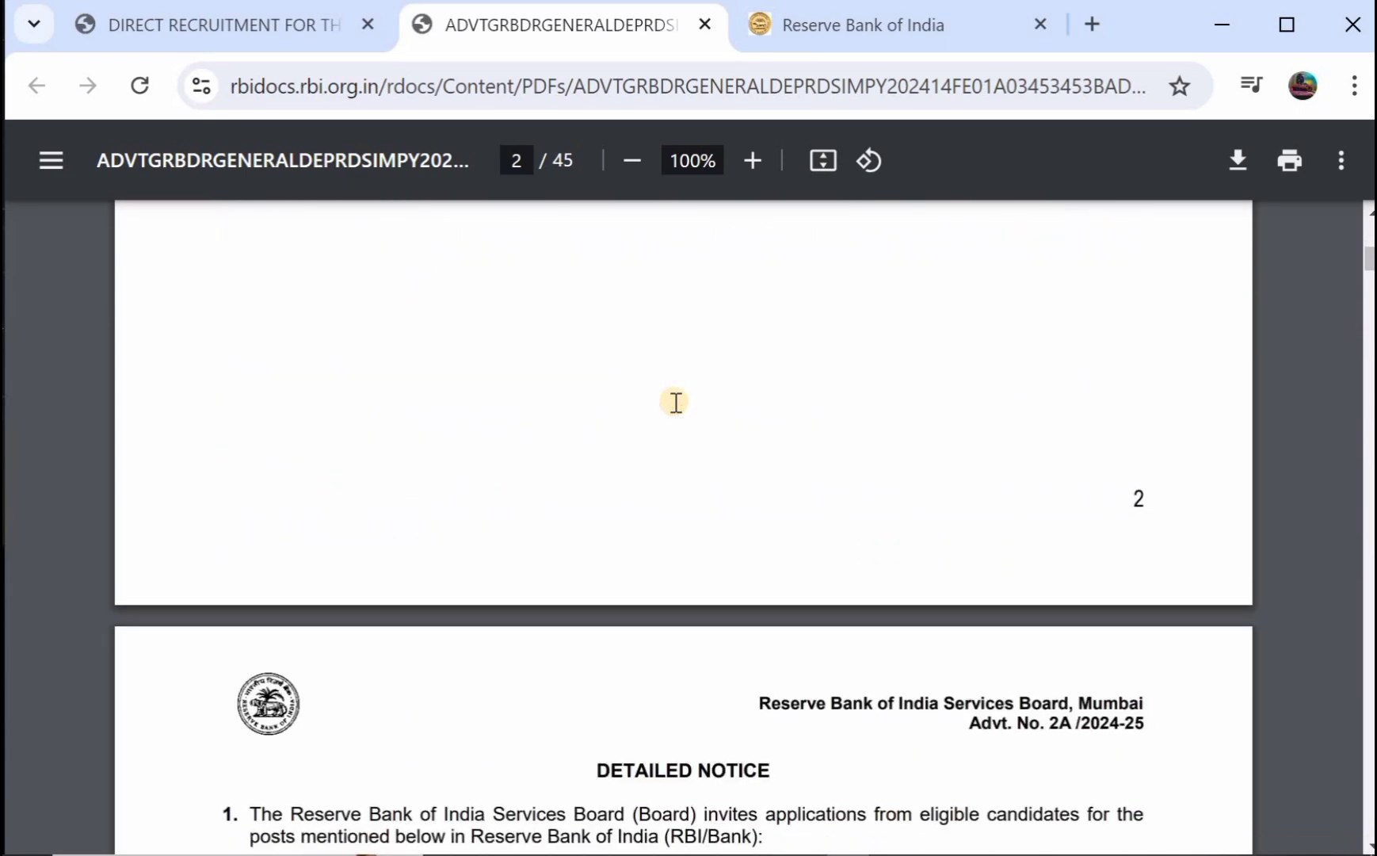
Read pages 3–11: the vacancies table, qualification tables and Notes I–V on CGPA conversion.
scroll(676, 402, "up", 1)
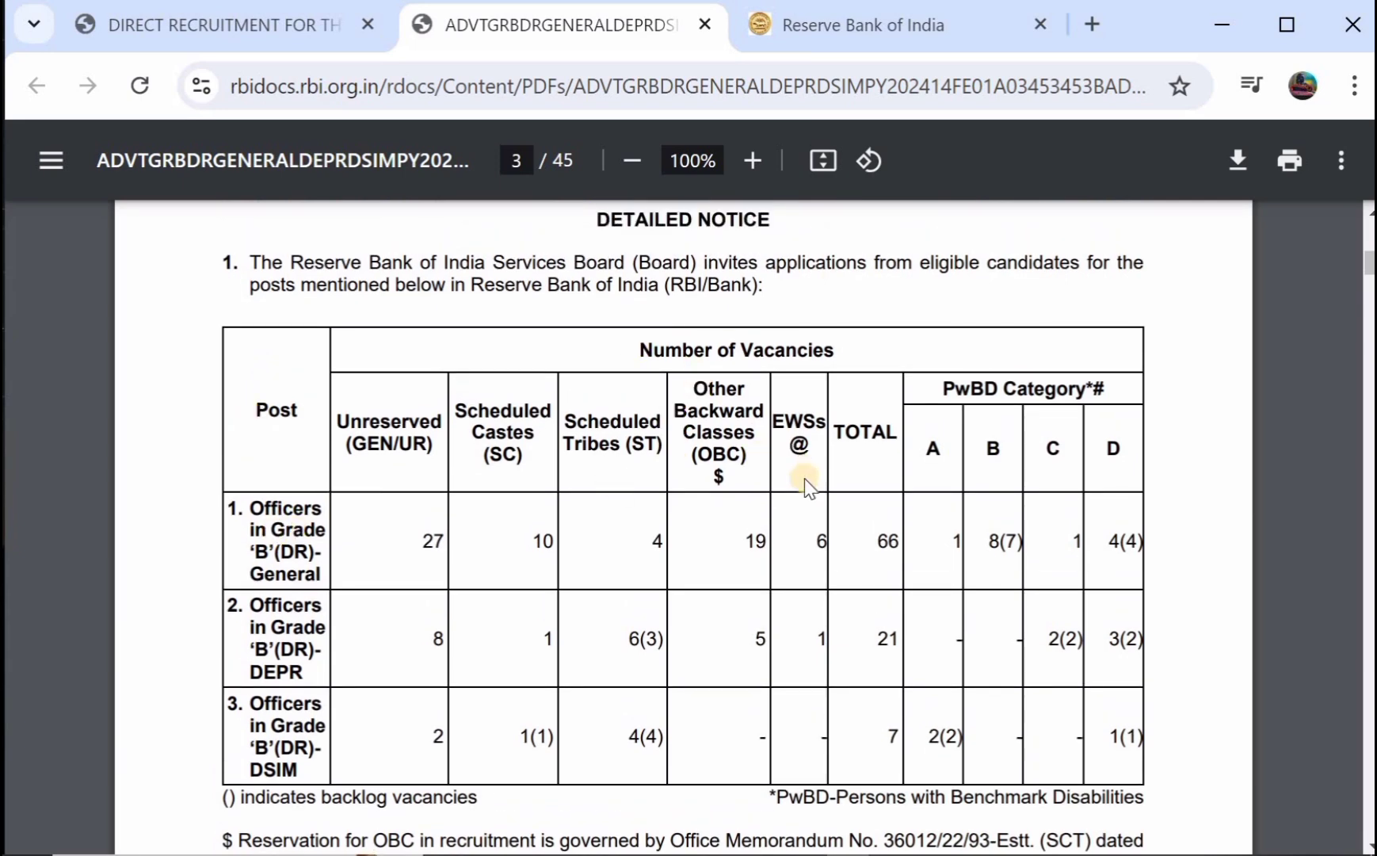
scroll(757, 507, "down", 2)
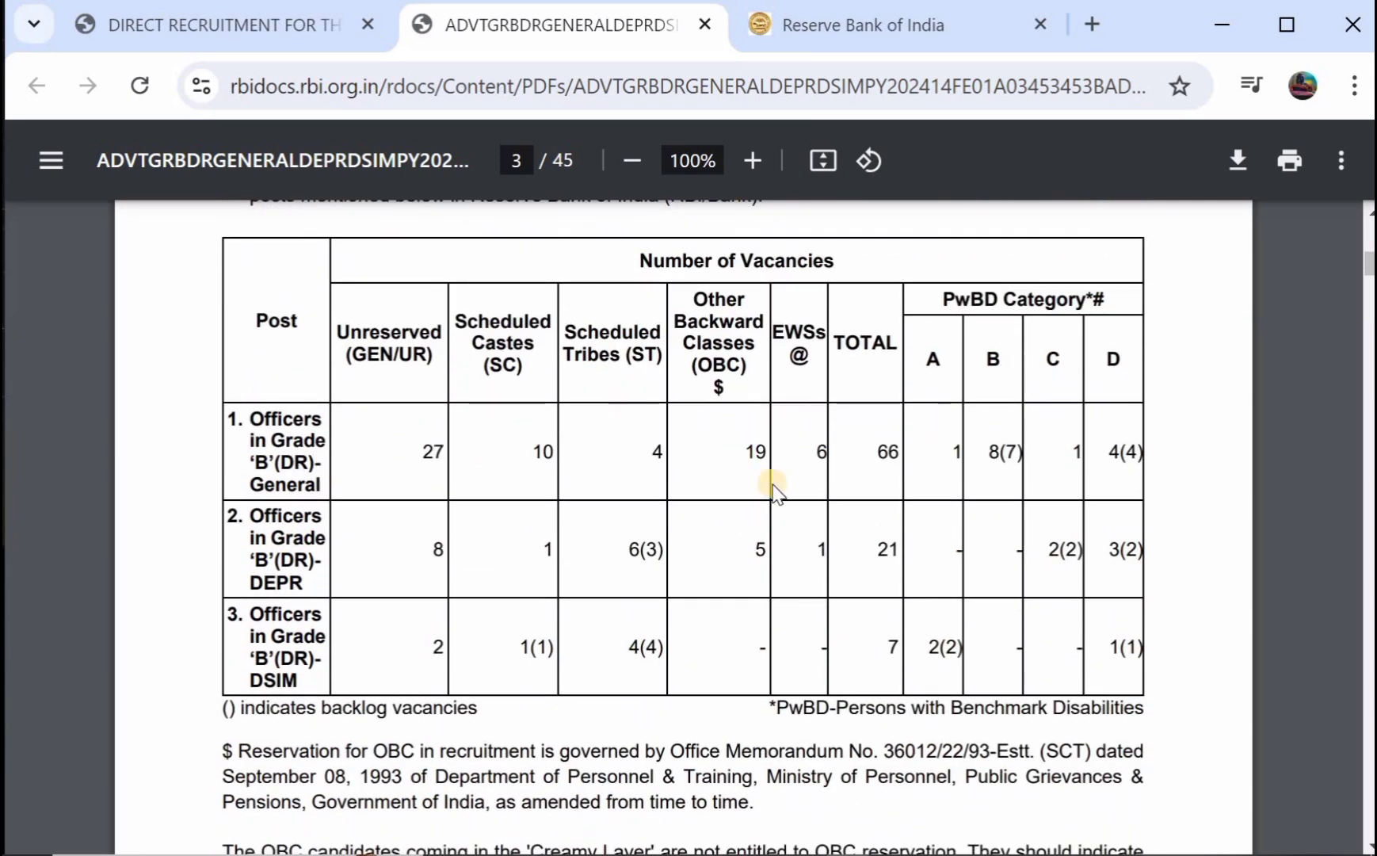
scroll(772, 484, "down", 15)
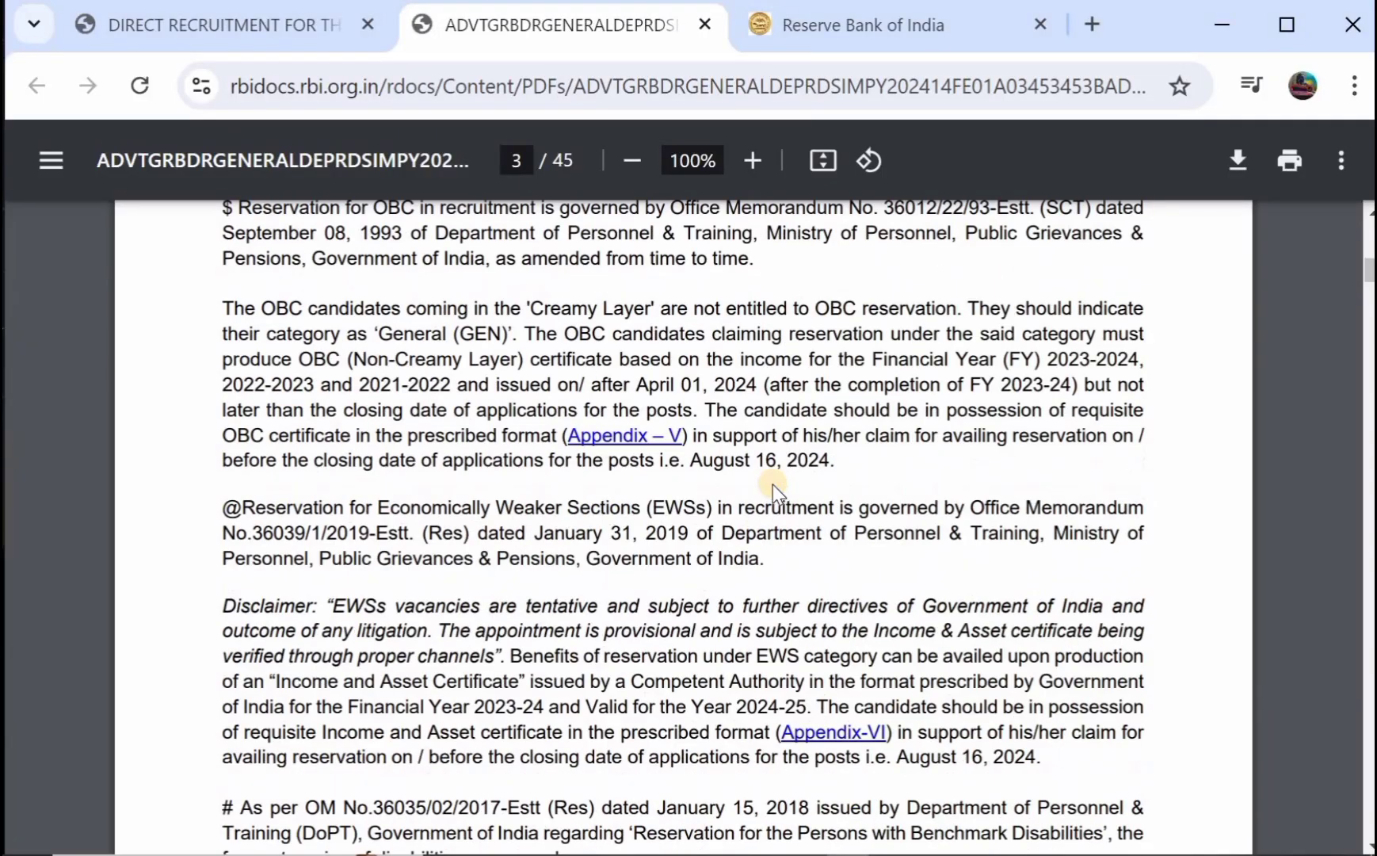
scroll(773, 483, "down", 15)
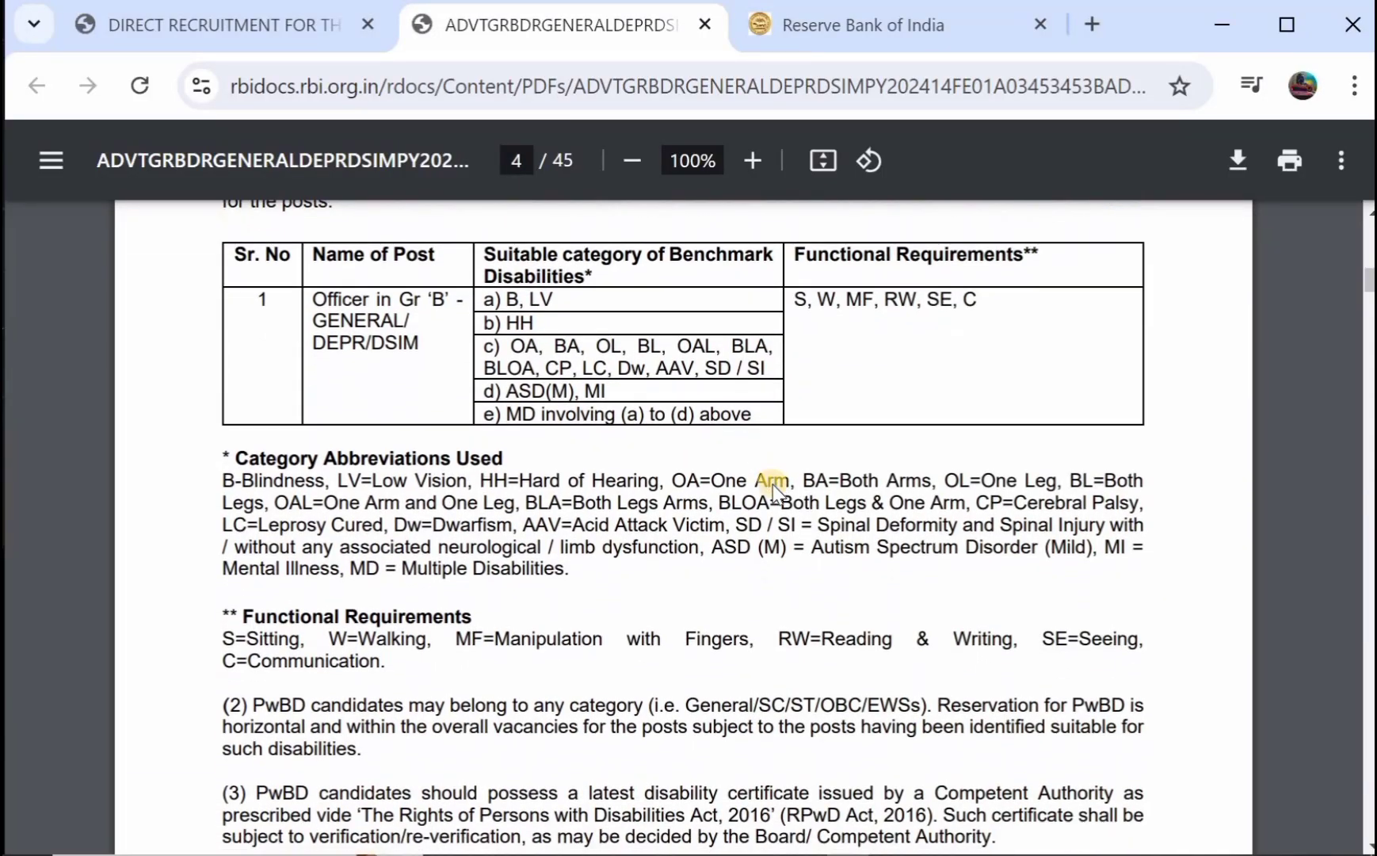
scroll(772, 484, "down", 20)
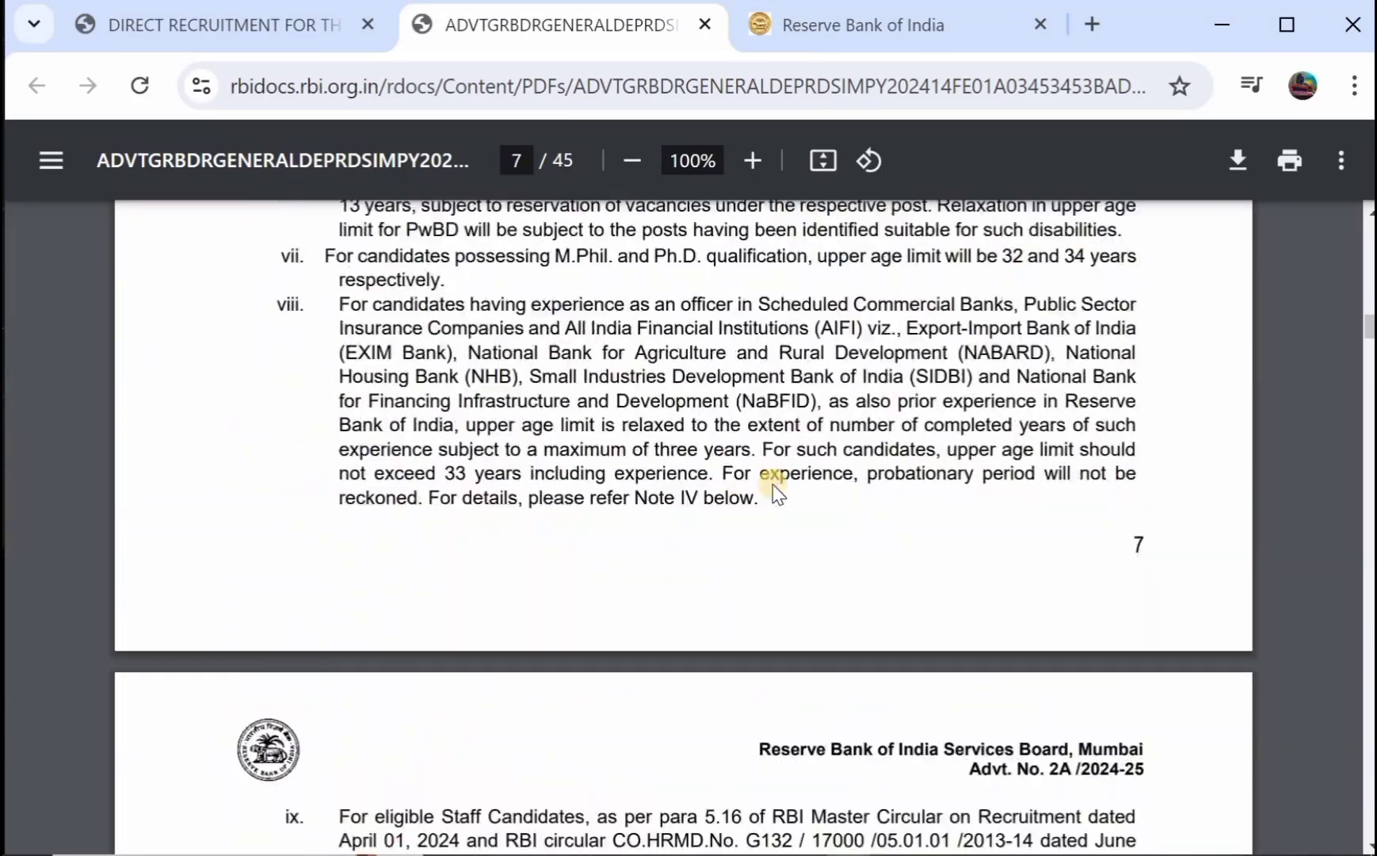
scroll(773, 484, "down", 12)
scroll(773, 485, "up", 8)
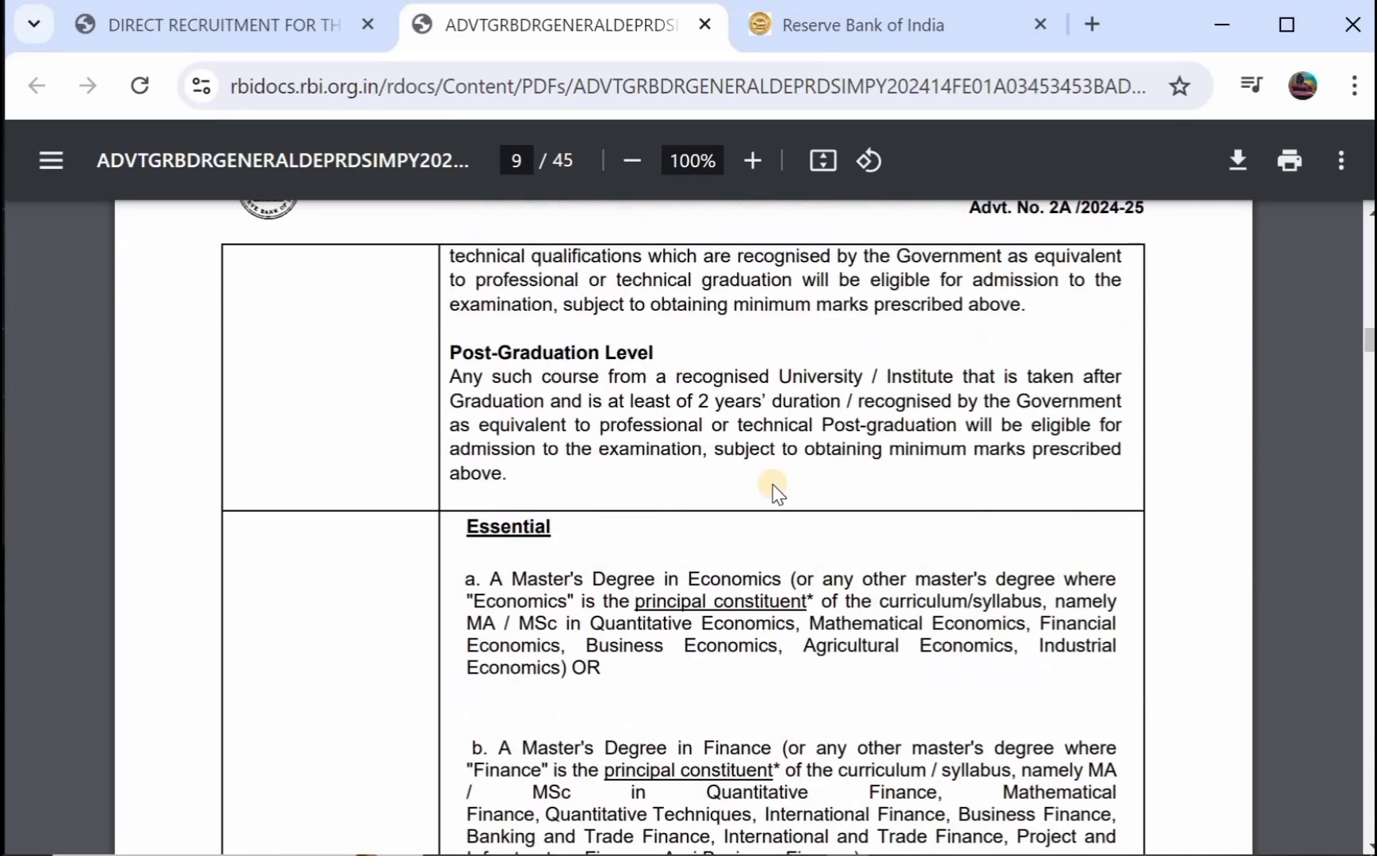
scroll(773, 484, "up", 6)
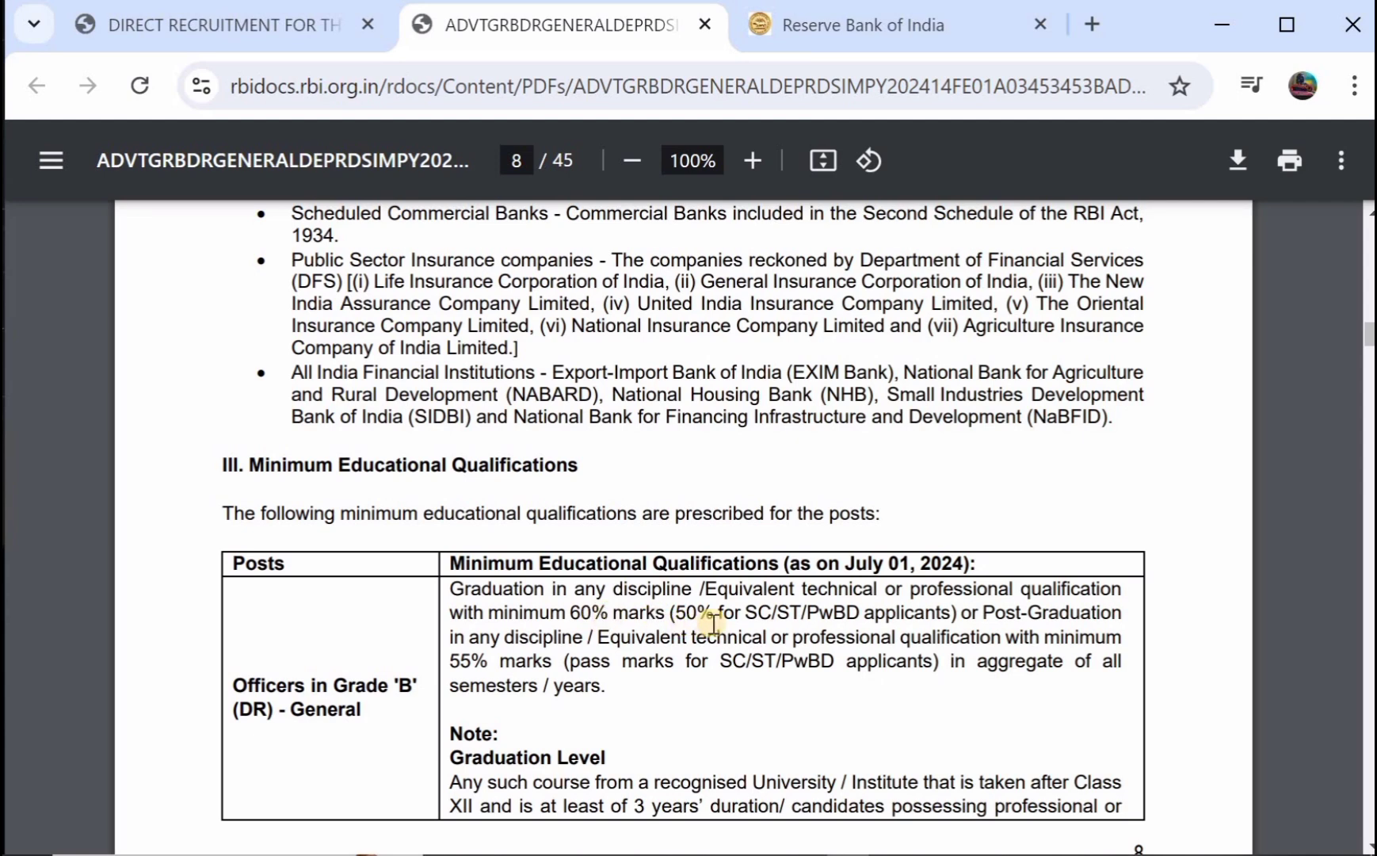
scroll(713, 624, "down", 7)
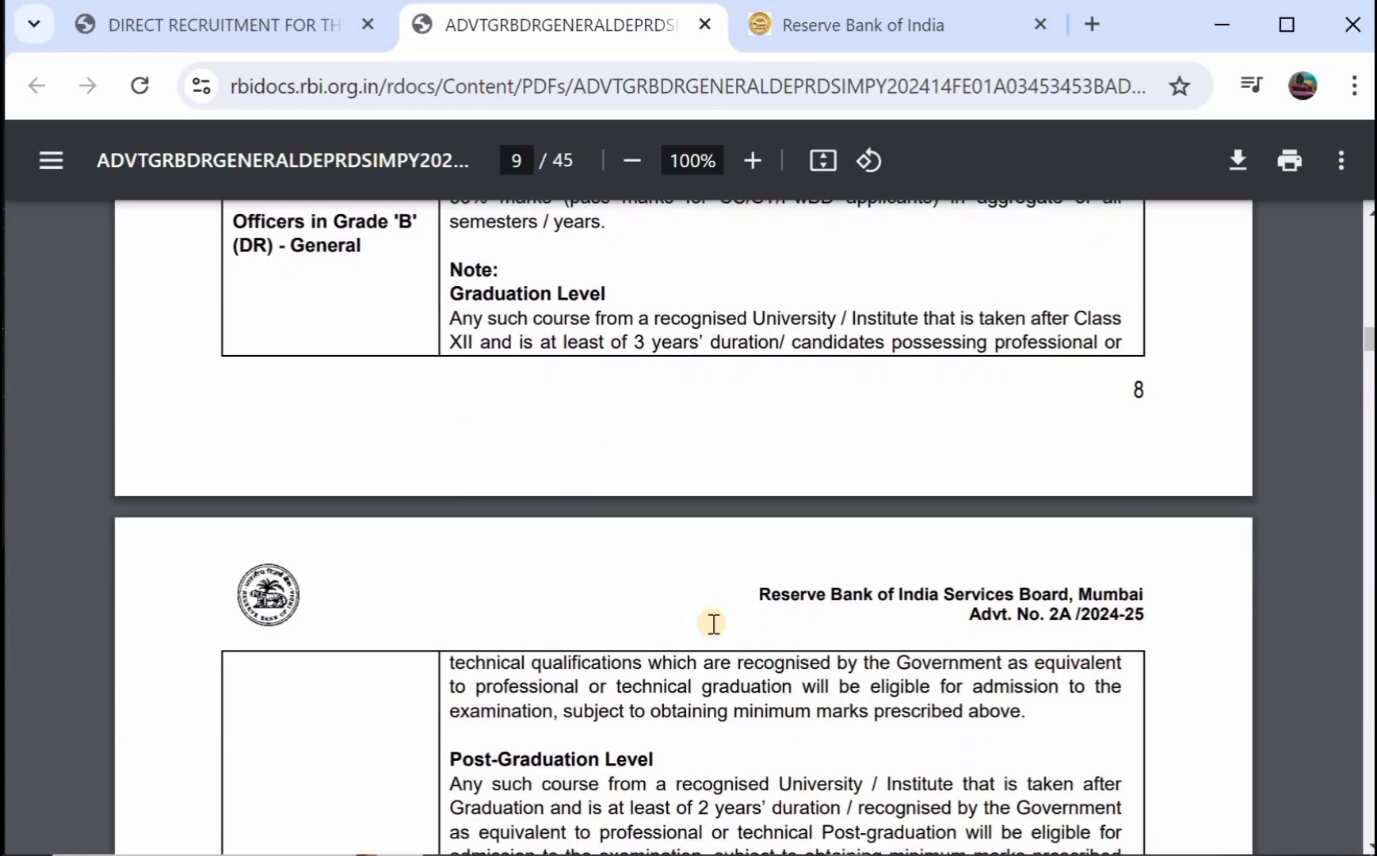
scroll(713, 624, "down", 10)
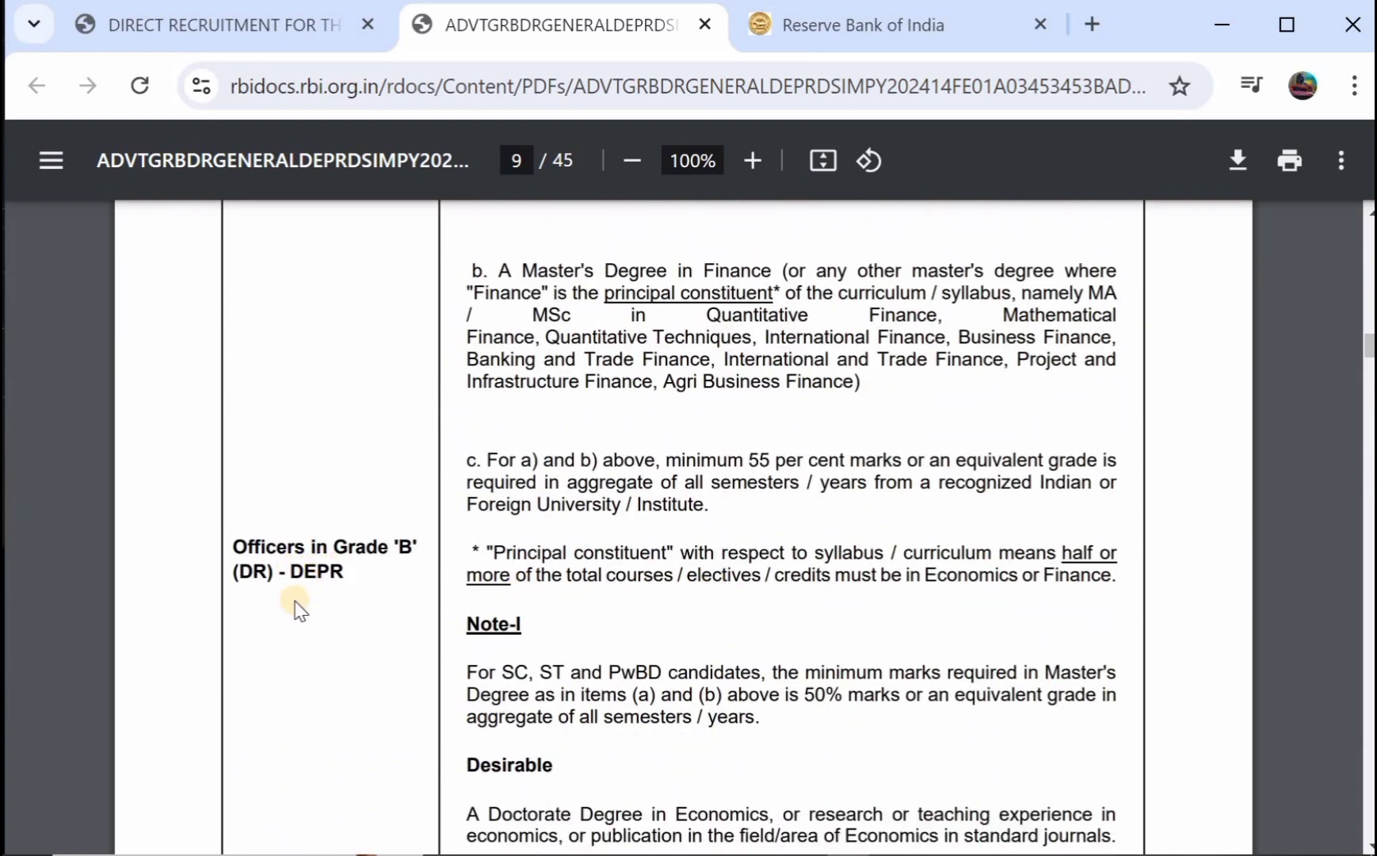
scroll(554, 454, "up", 1)
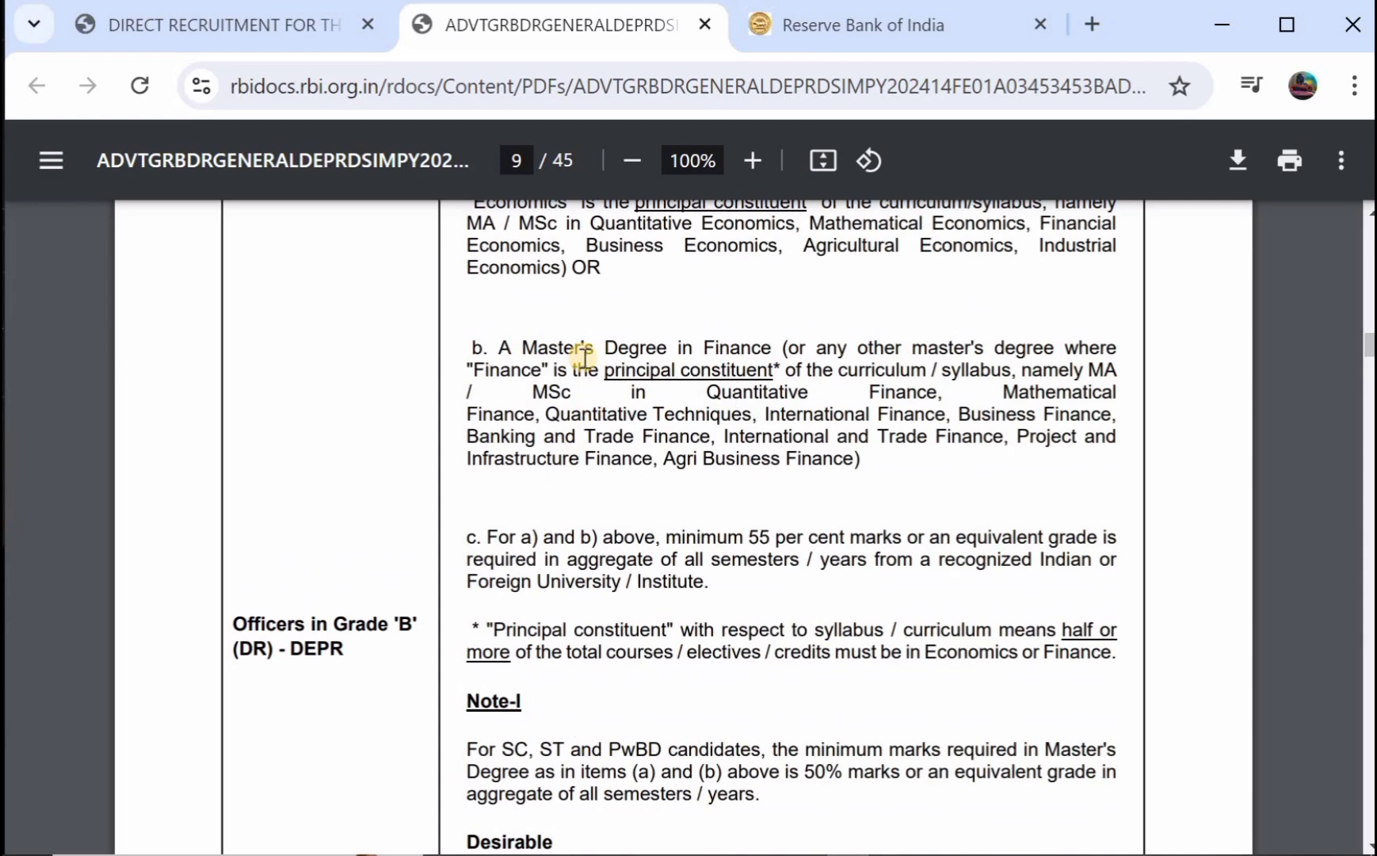
scroll(584, 357, "up", 2)
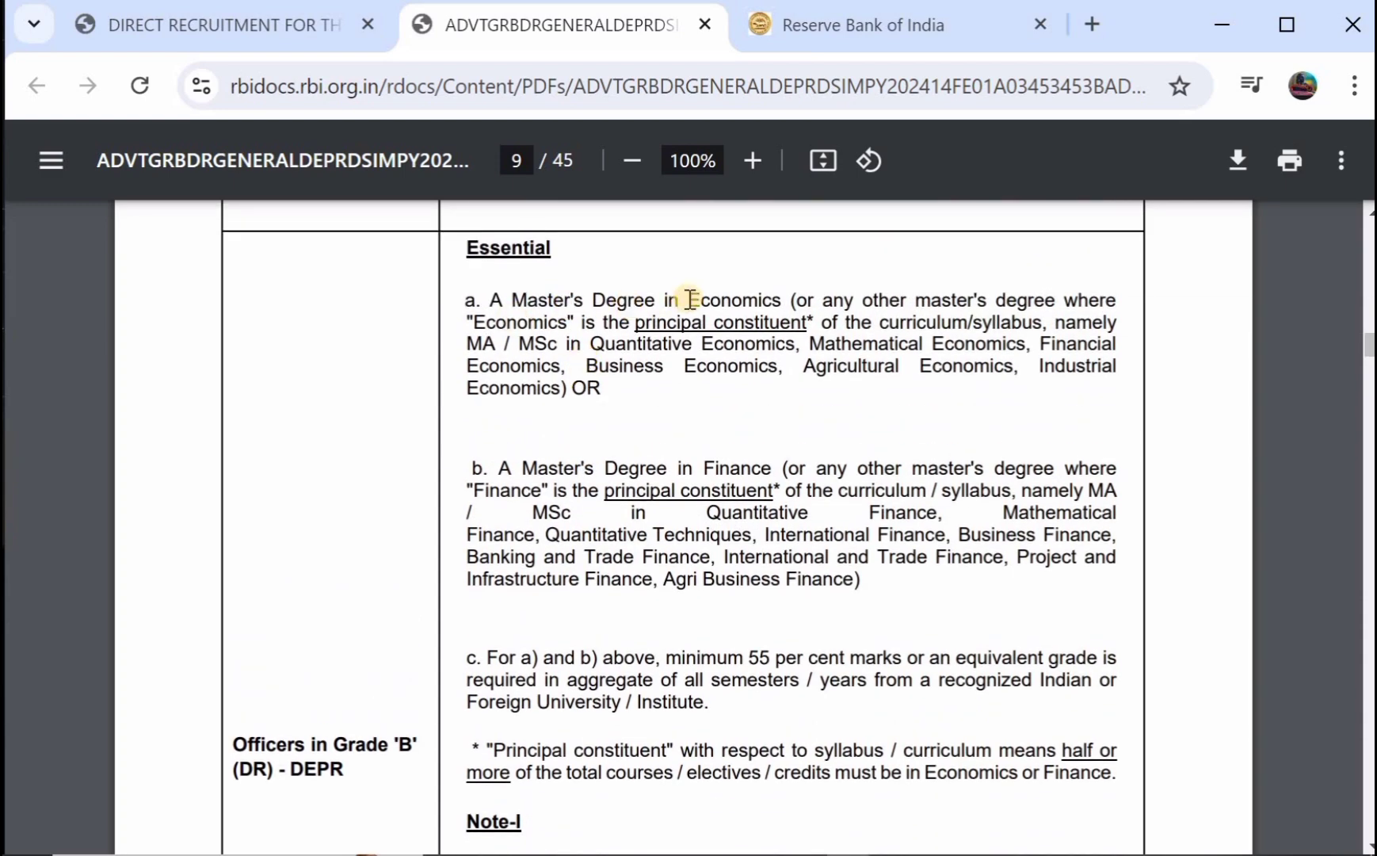
scroll(661, 345, "down", 3)
scroll(649, 516, "down", 15)
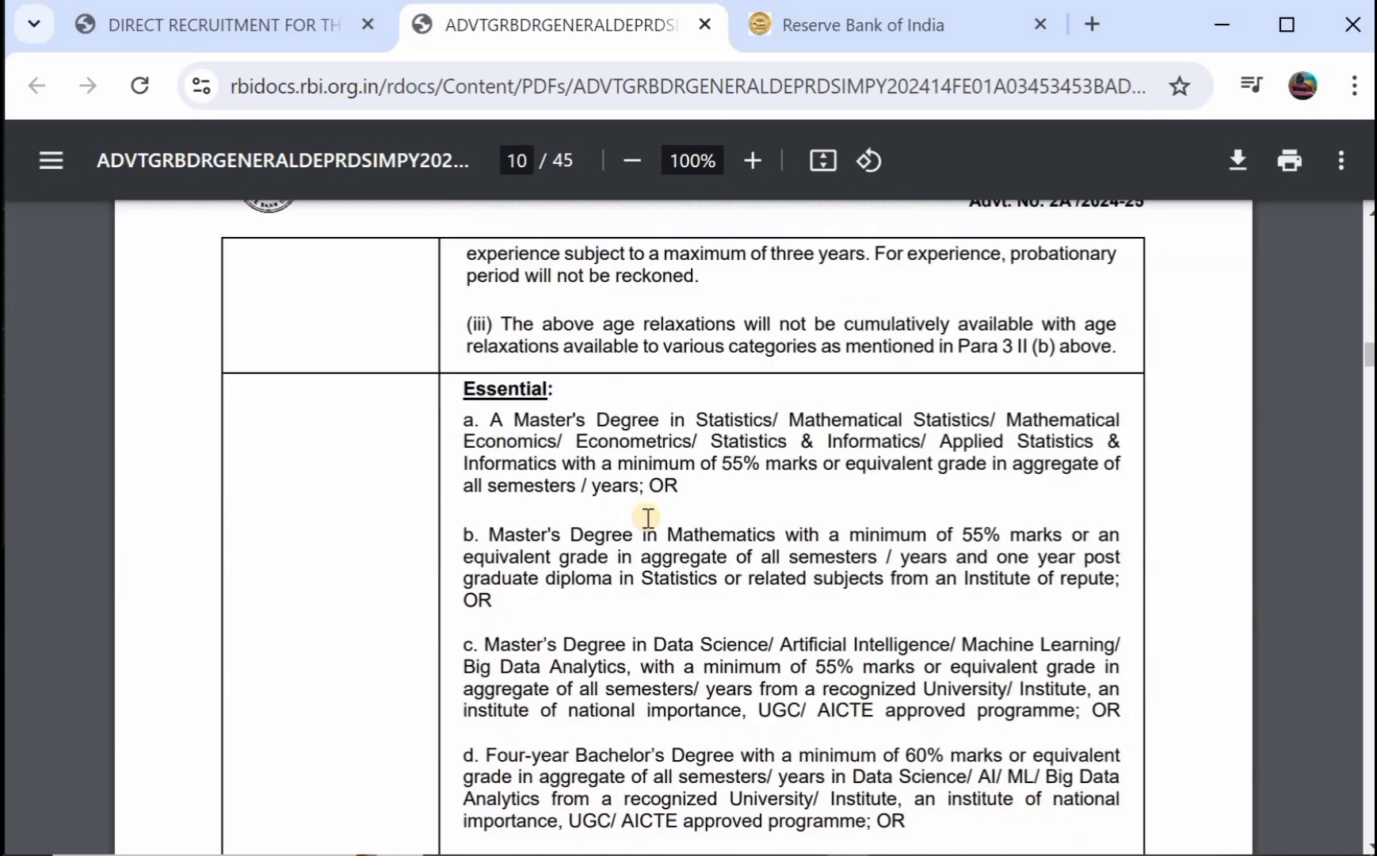
scroll(649, 517, "down", 5)
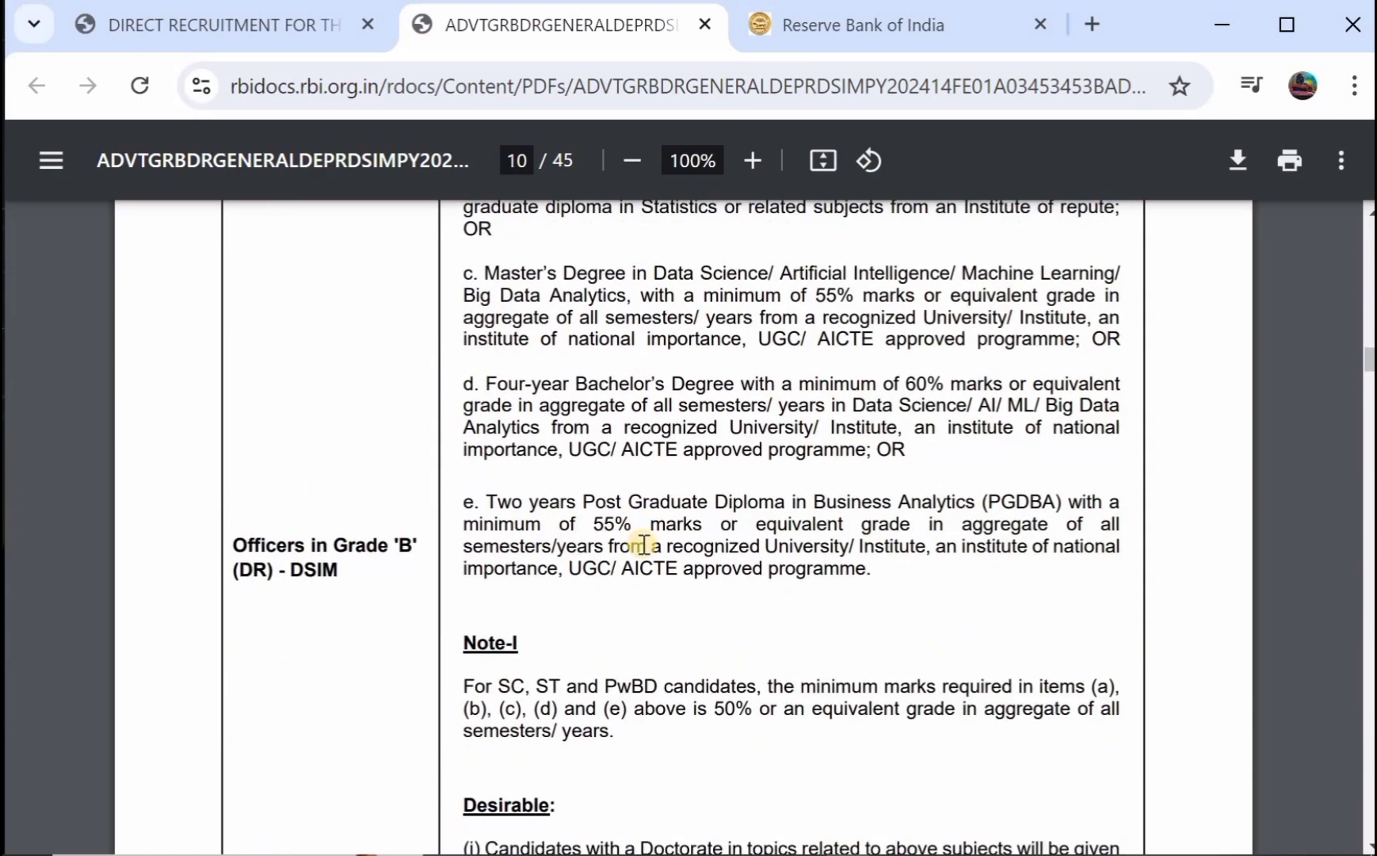
scroll(643, 543, "down", 10)
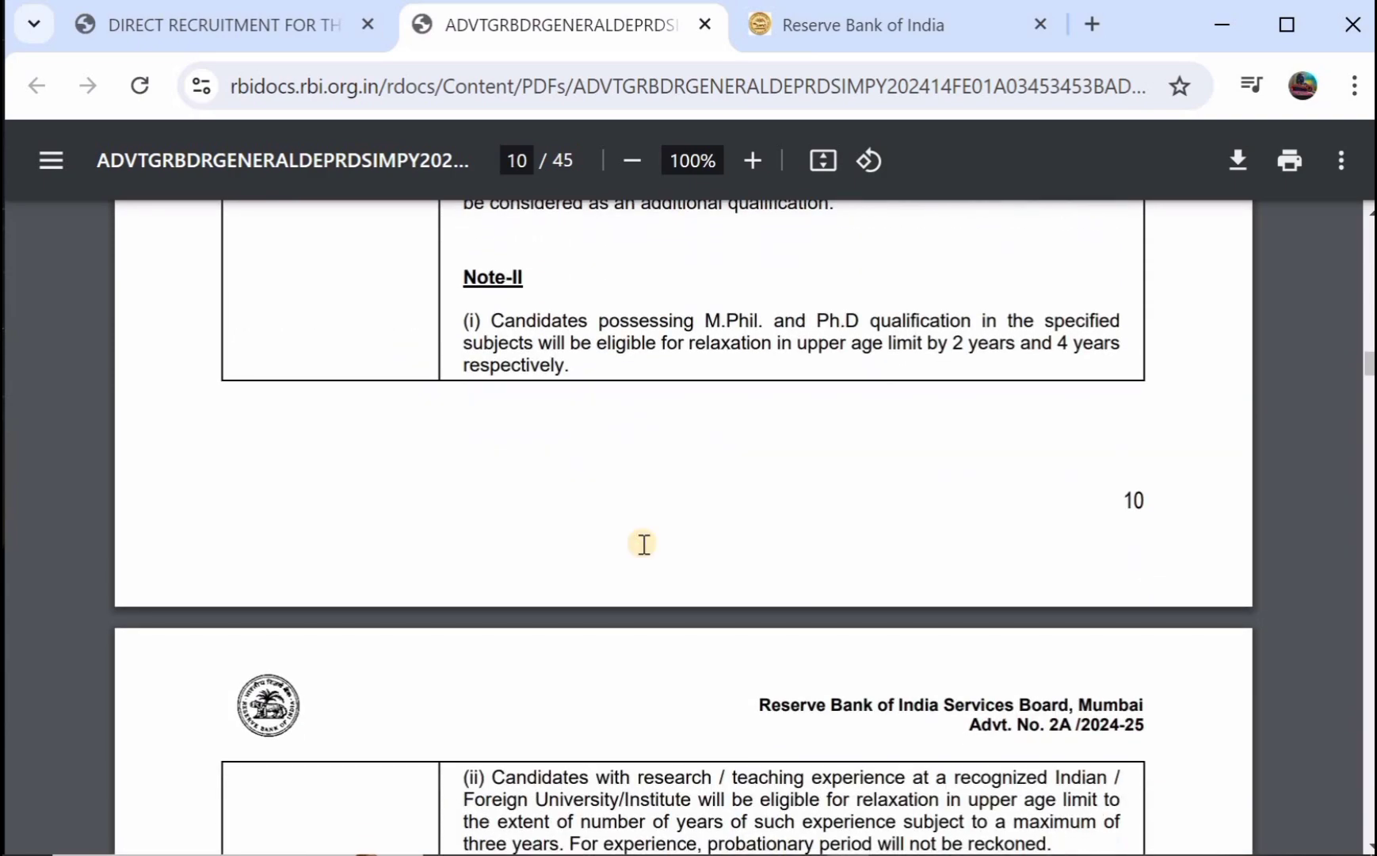
scroll(645, 544, "down", 8)
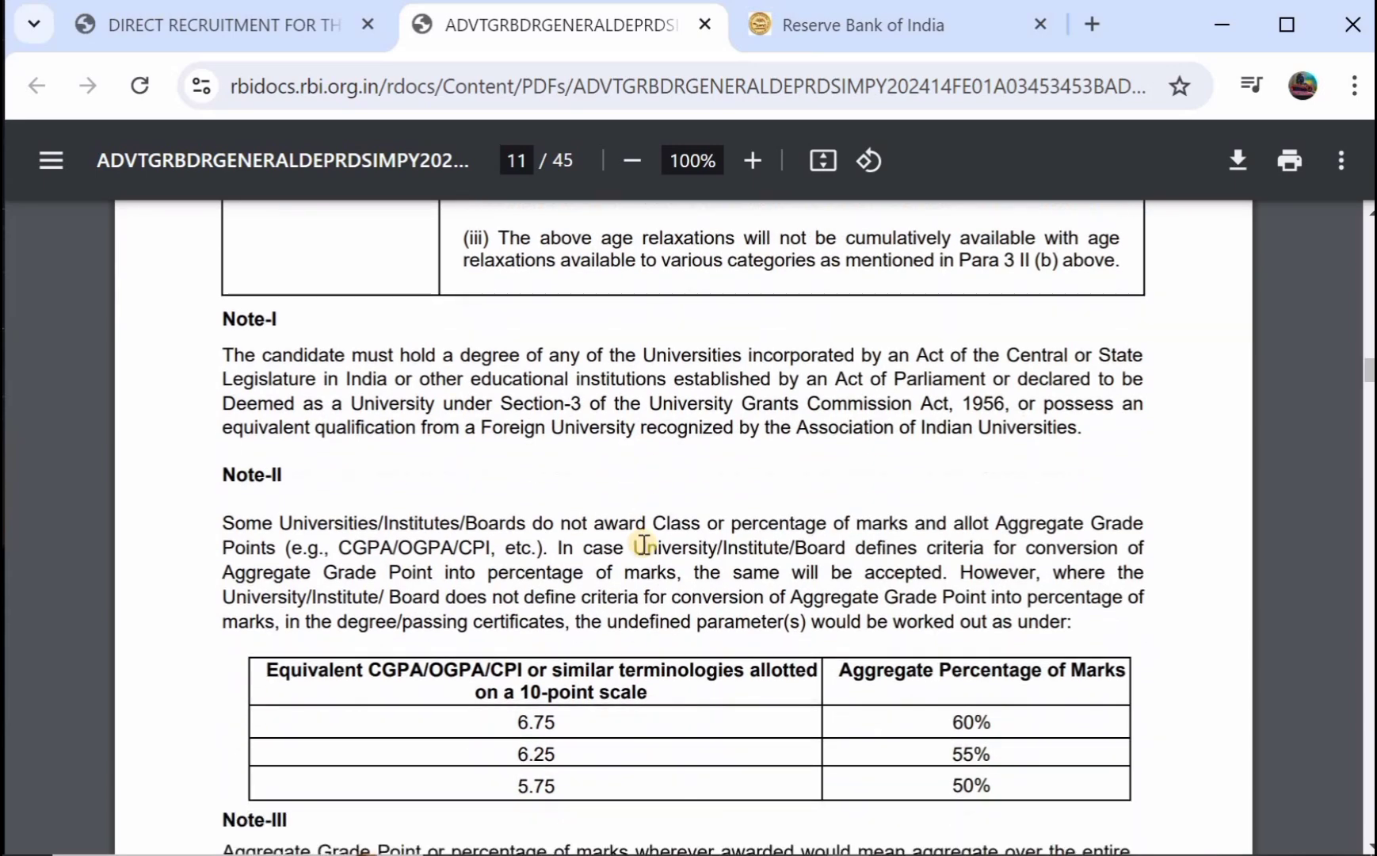
scroll(644, 544, "down", 3)
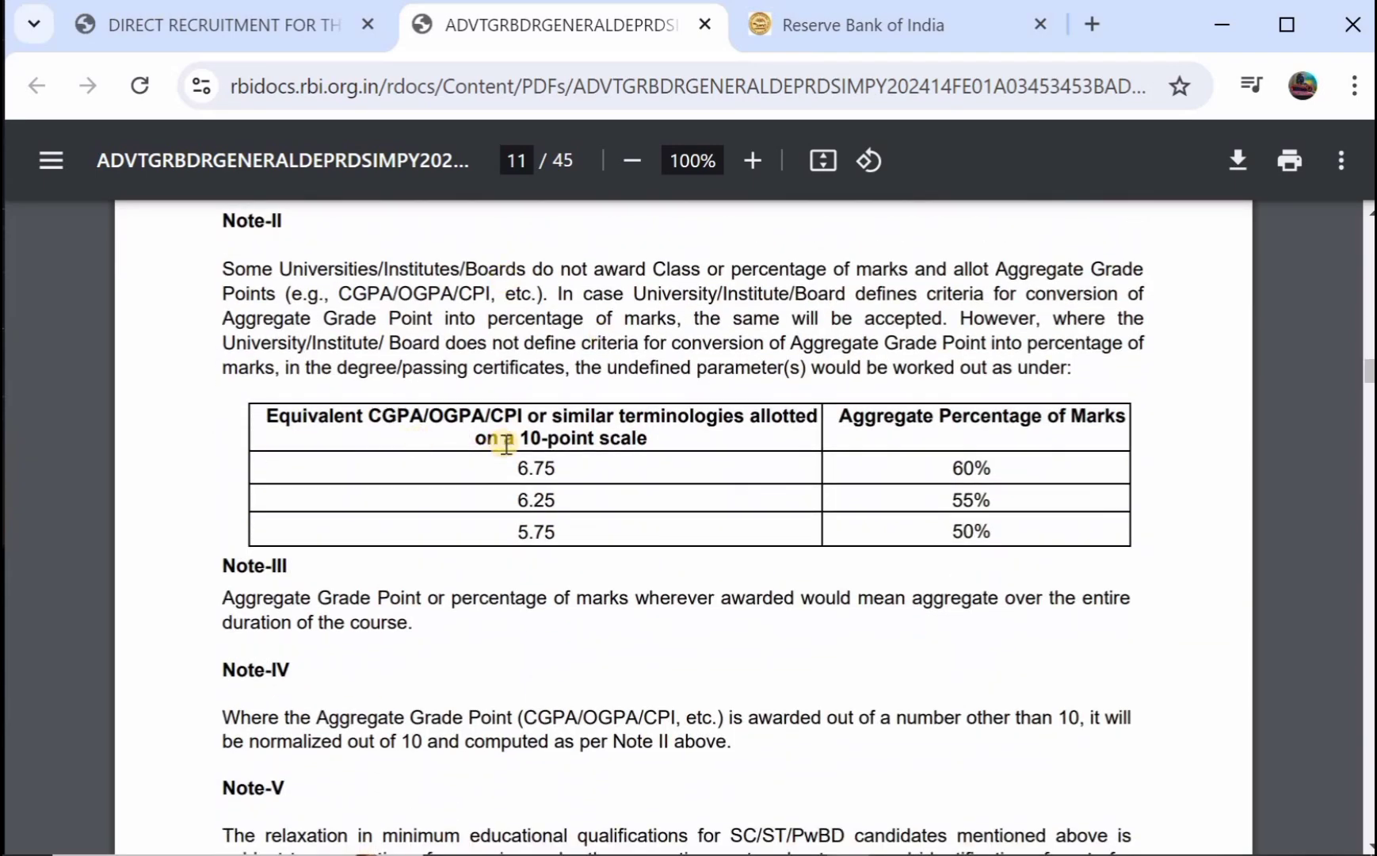
scroll(806, 458, "down", 4)
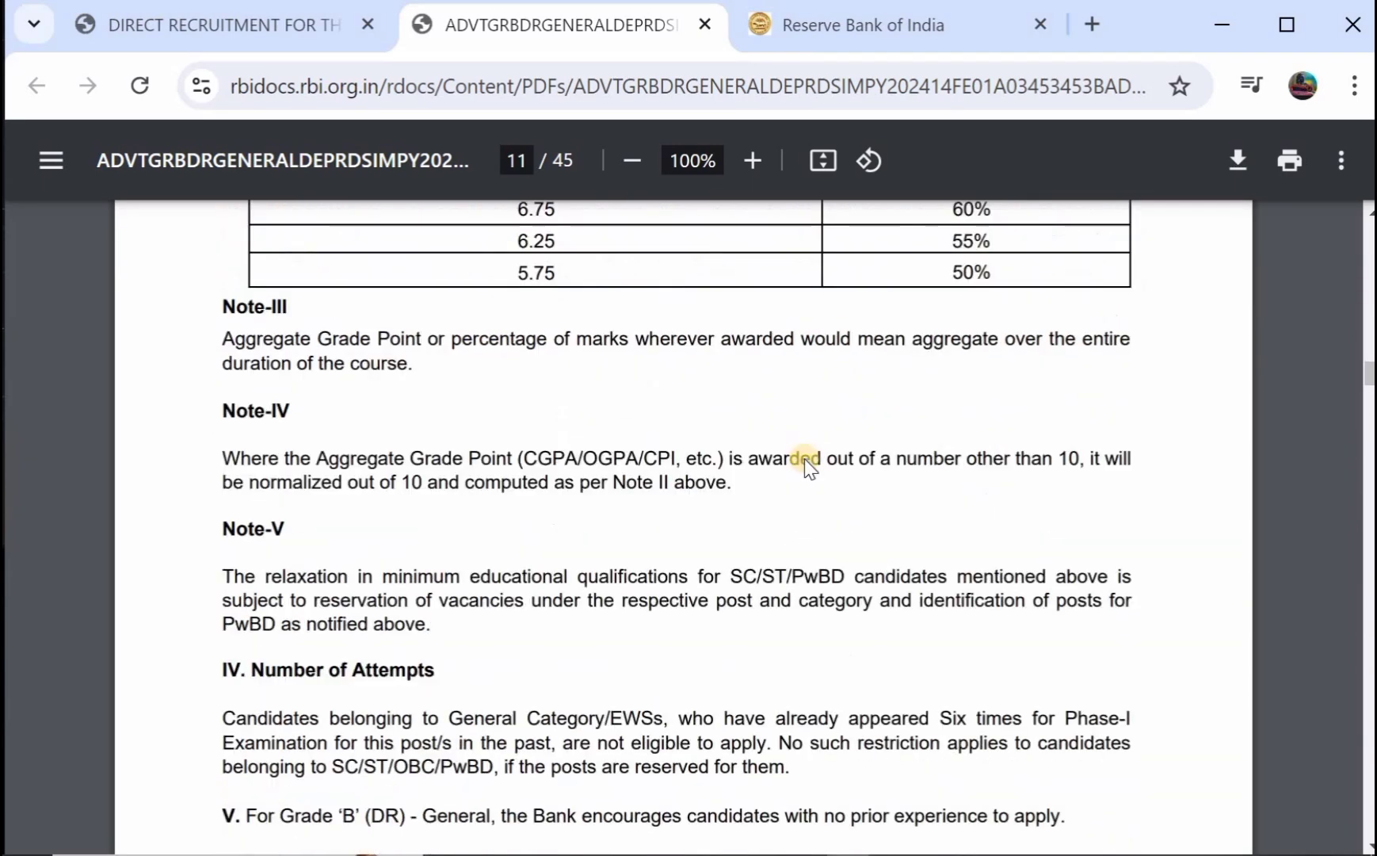
scroll(805, 458, "up", 13)
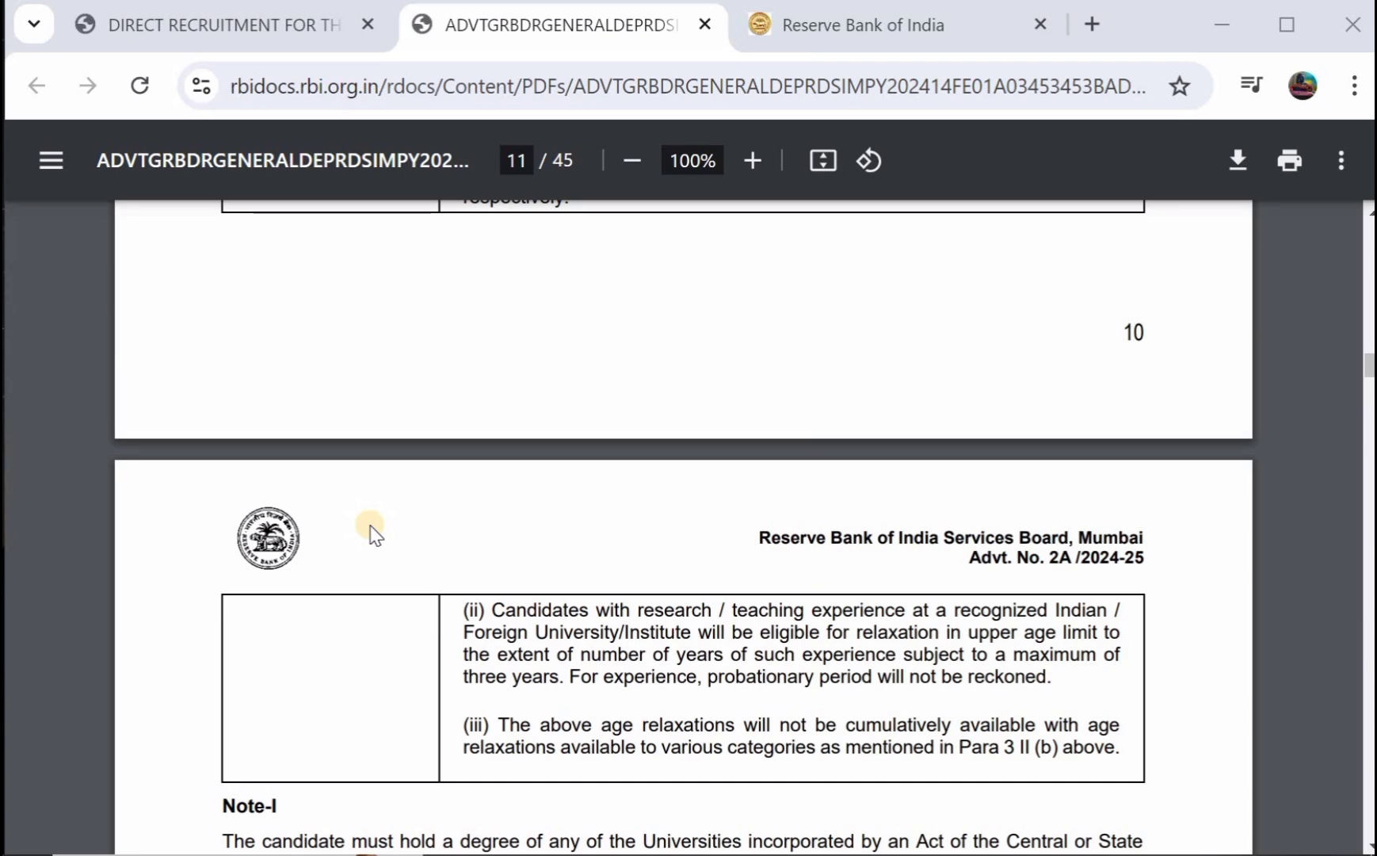
scroll(375, 537, "down", 2)
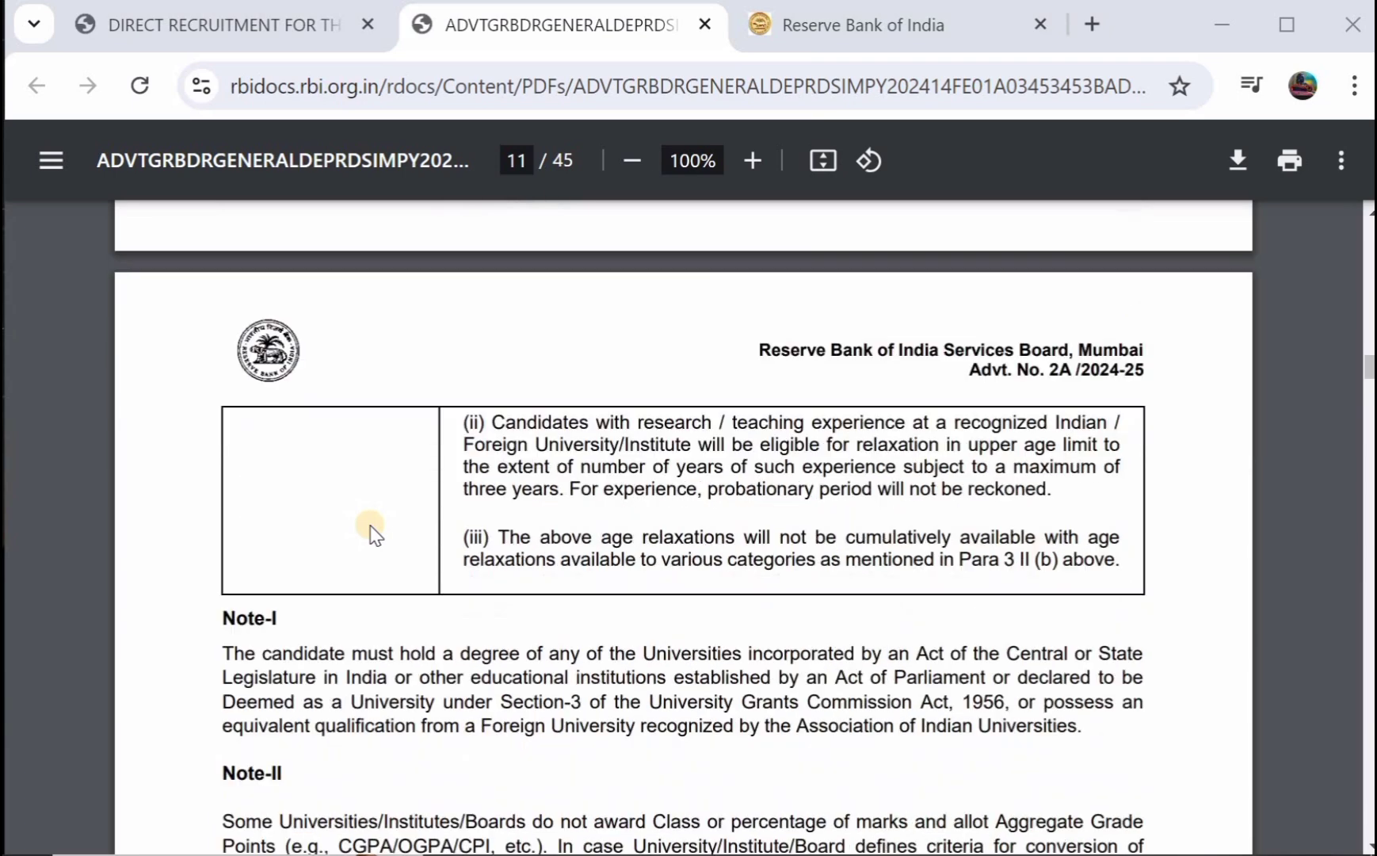
Return to the IBPS RBI Grade B 2024 page, review Important Events dates, and start New Registration.
key("ctrl+shift+Tab")
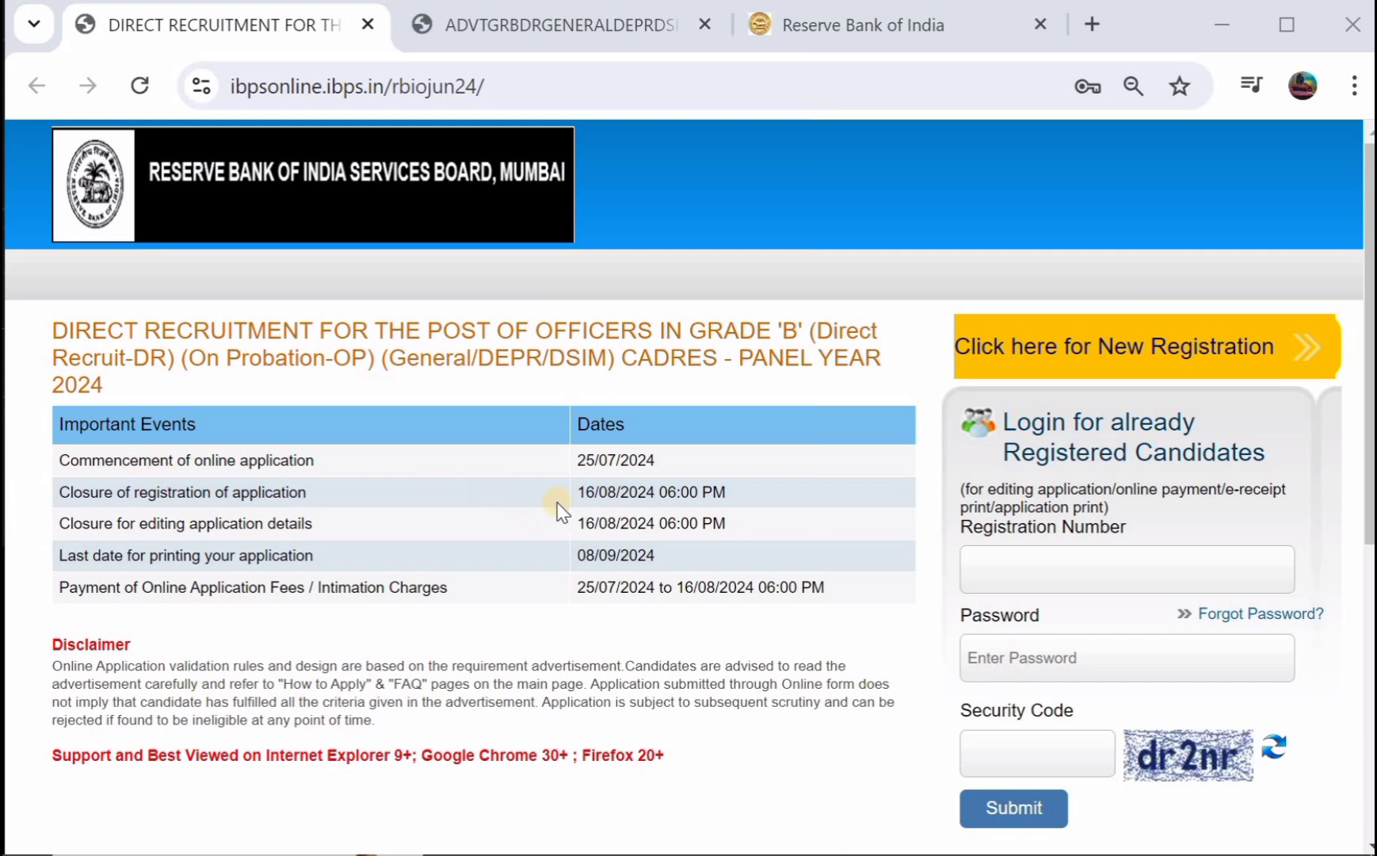
scroll(580, 514, "down", 1)
scroll(580, 513, "up", 1)
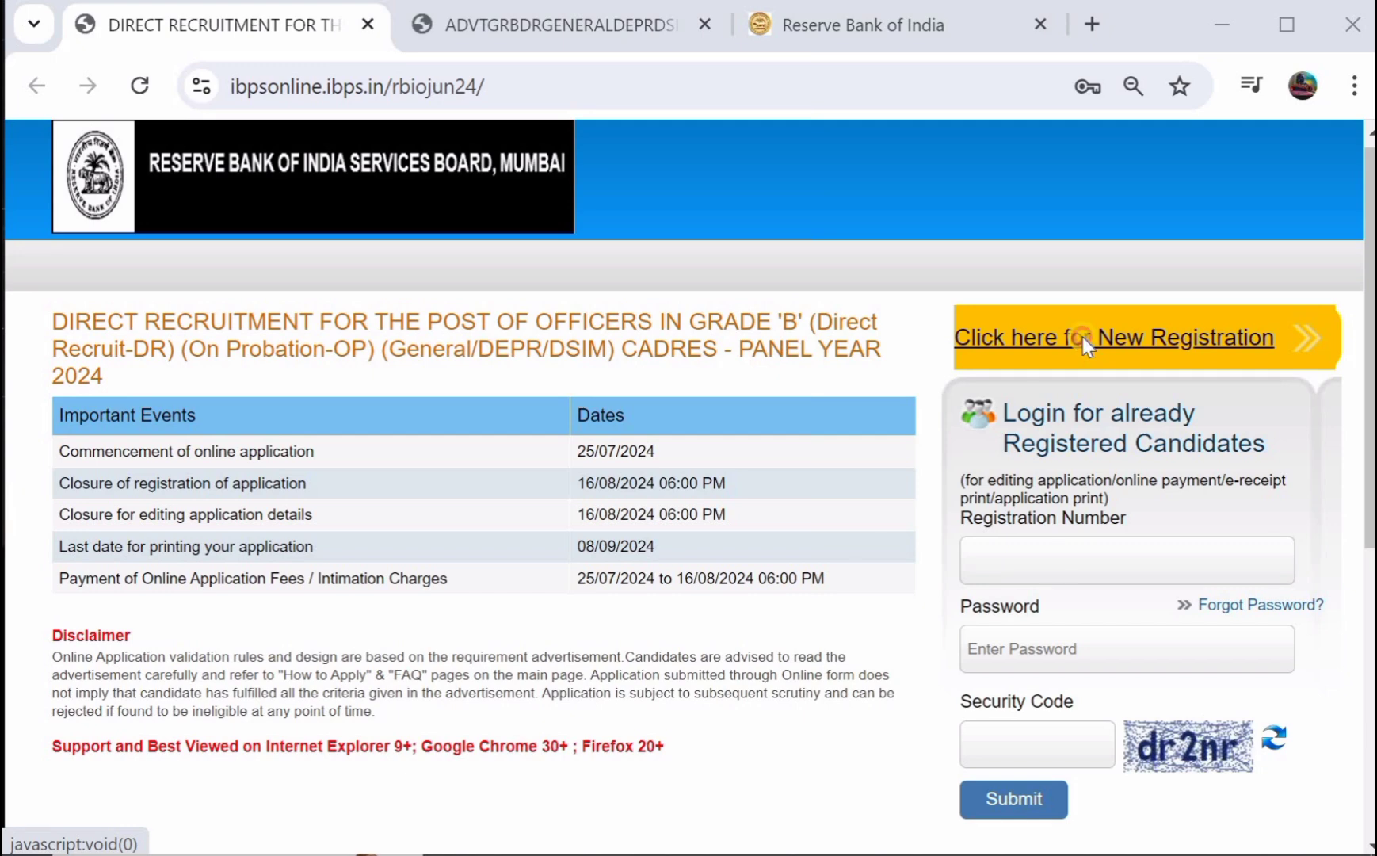
left_click(1083, 337)
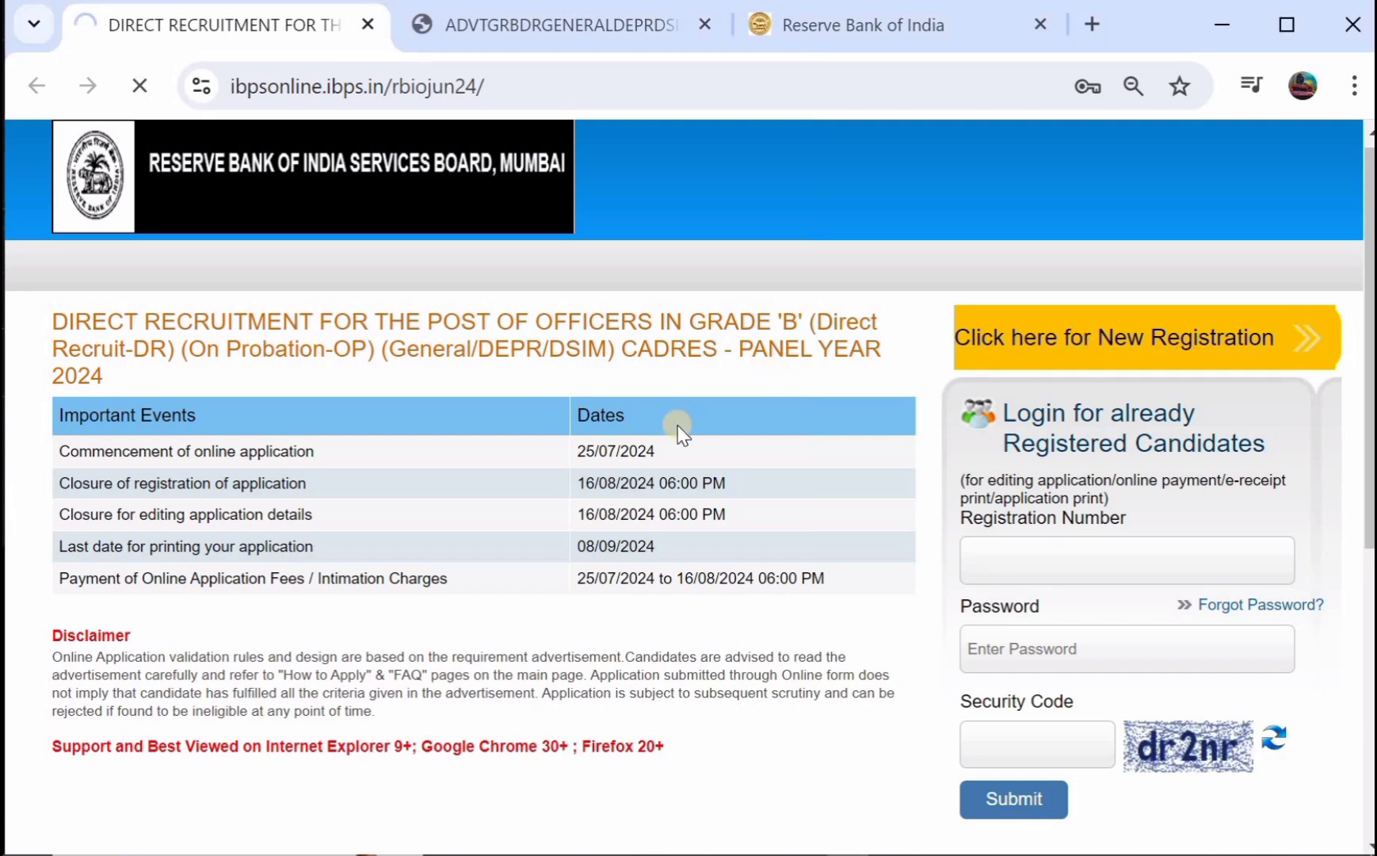
Enter and confirm the candidate's first name and last name.
scroll(545, 478, "down", 1)
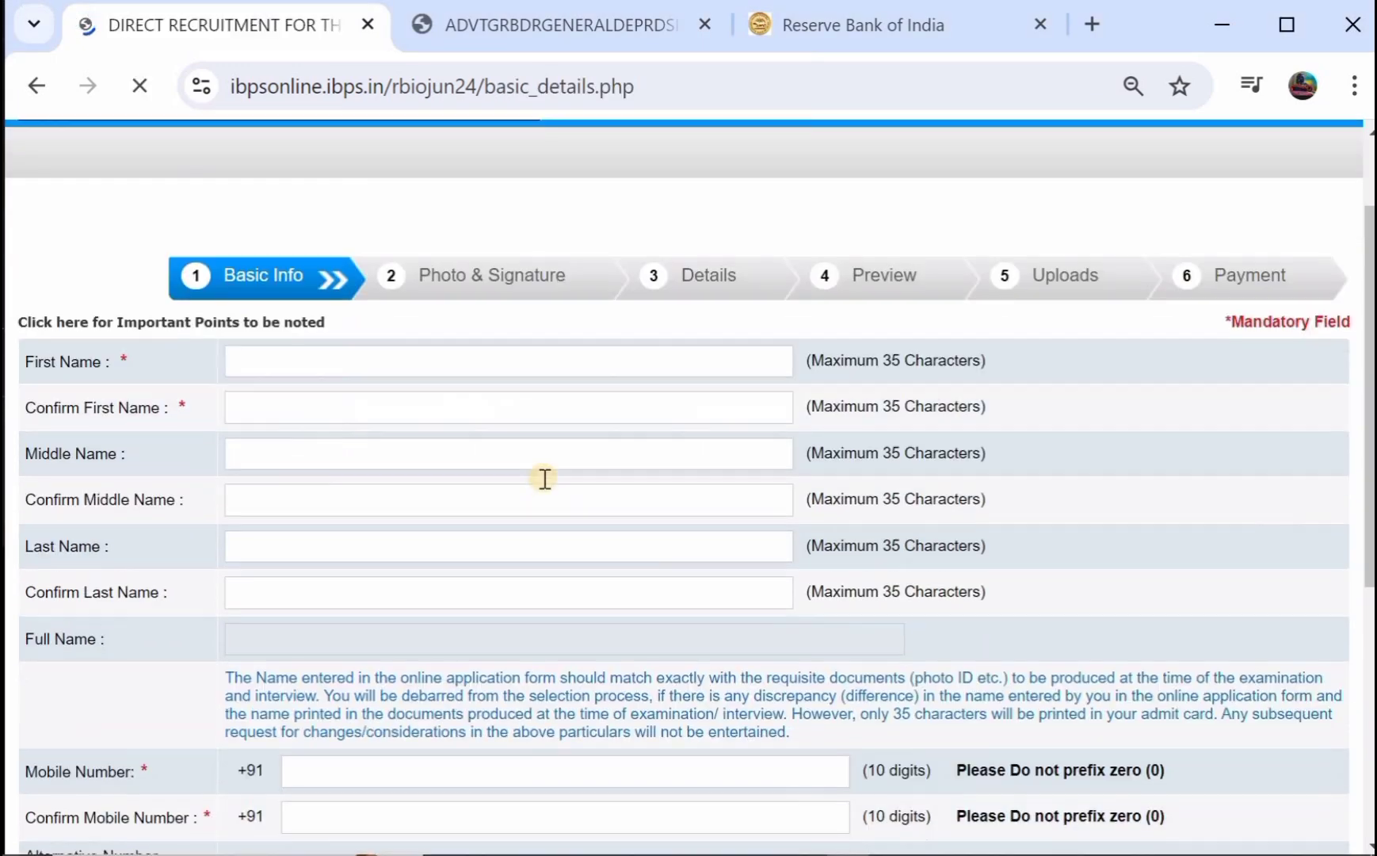
left_click(291, 367)
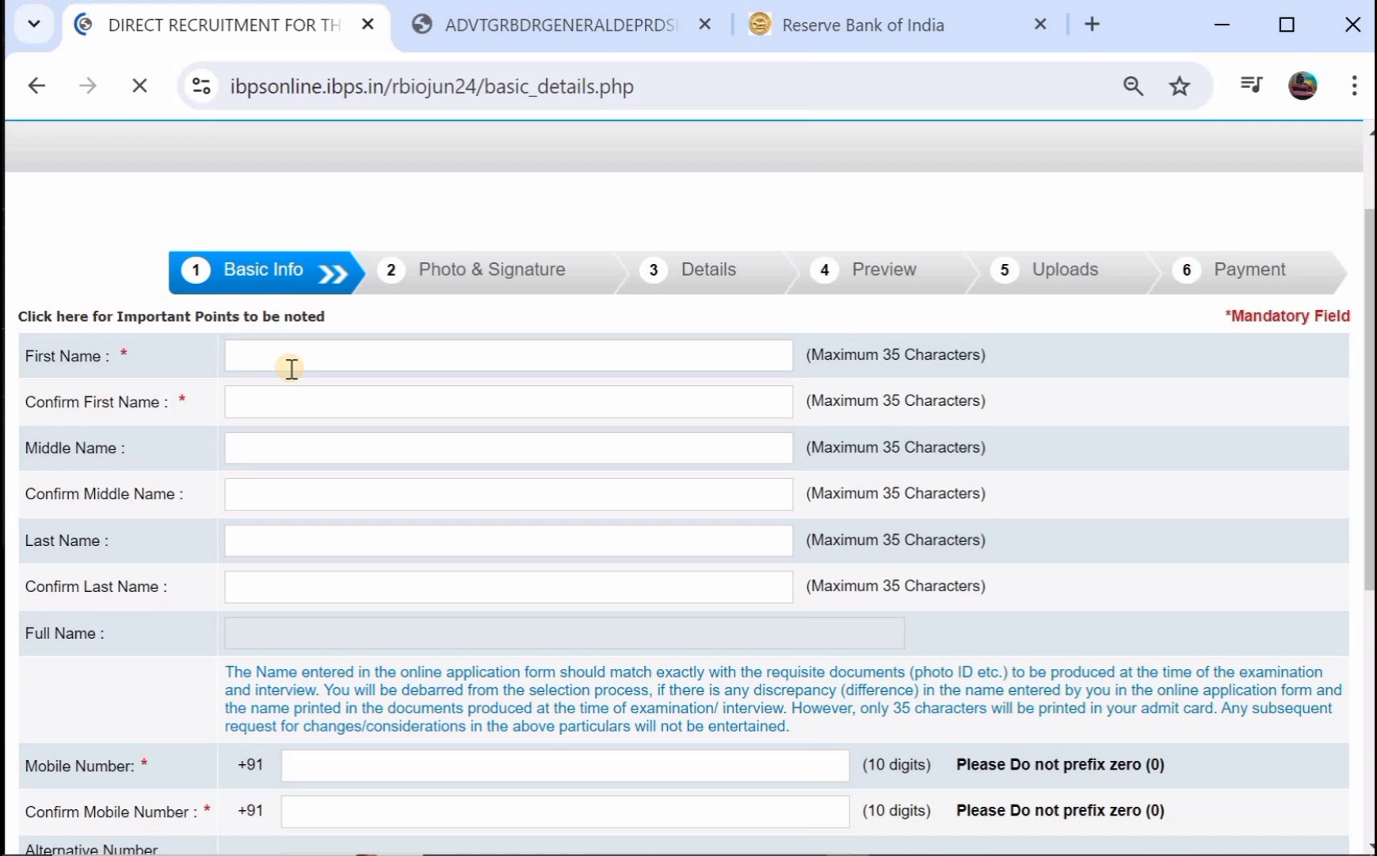
type("RAJ")
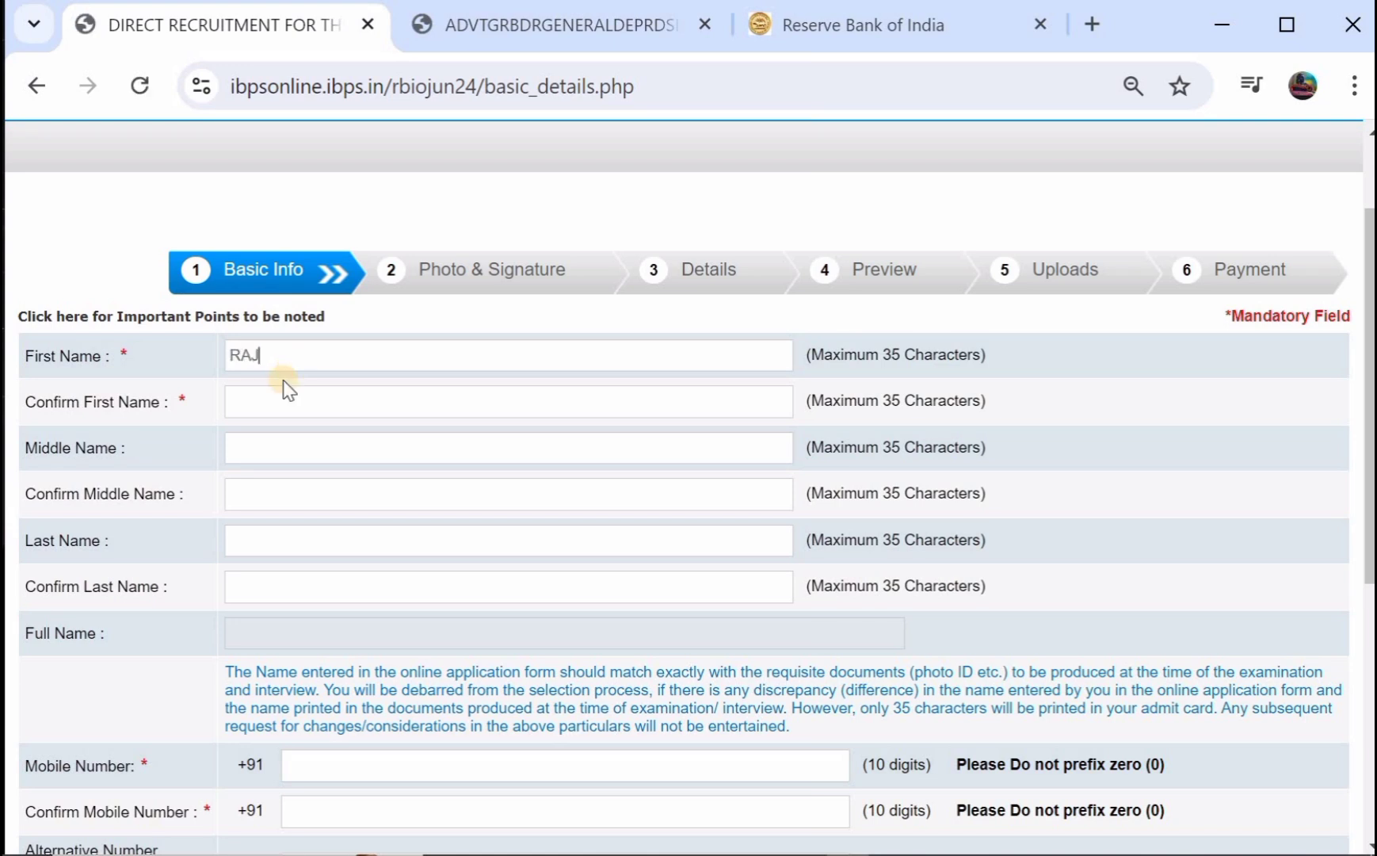
left_click(275, 402)
type("RA")
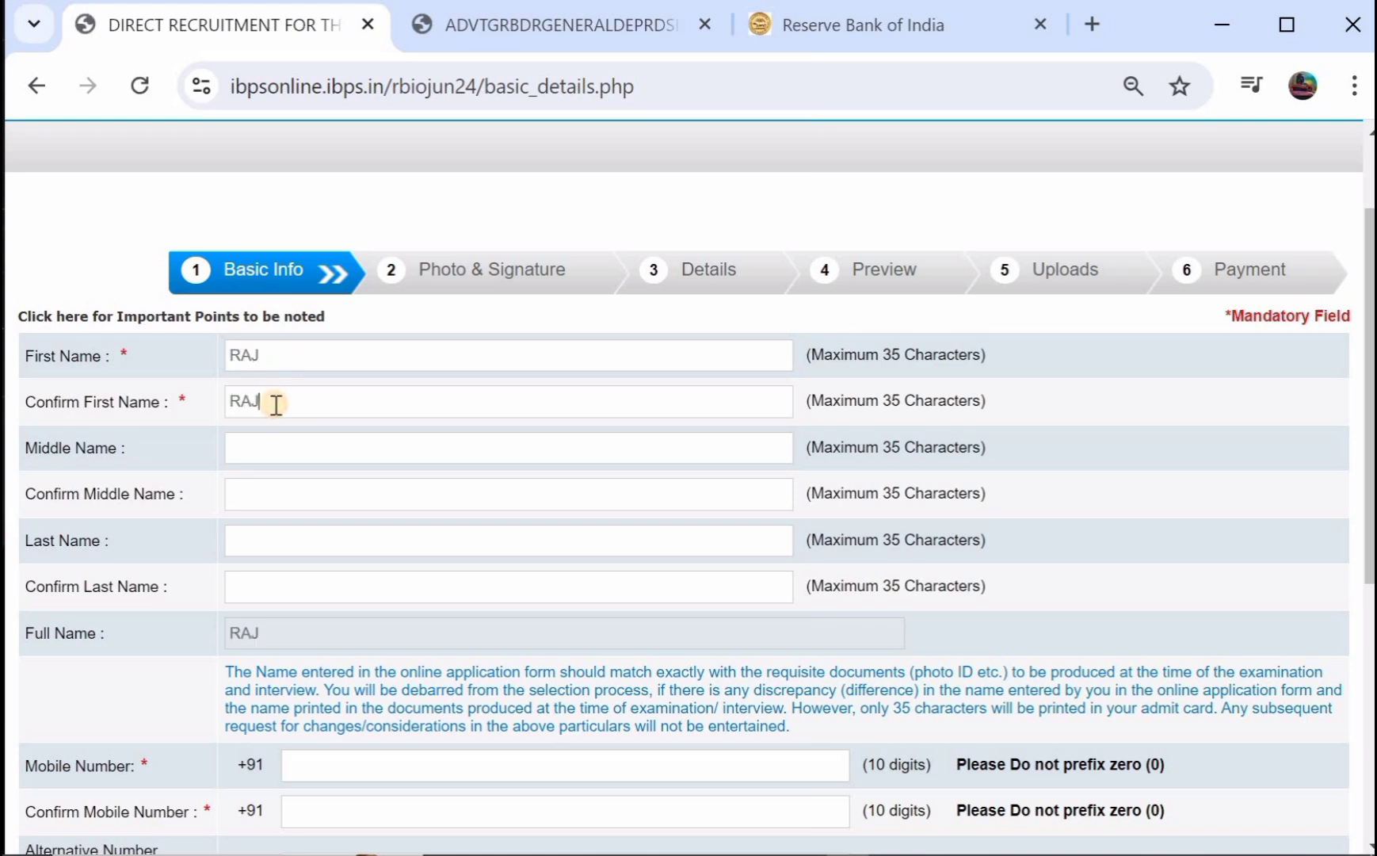
type("J")
scroll(274, 402, "down", 1)
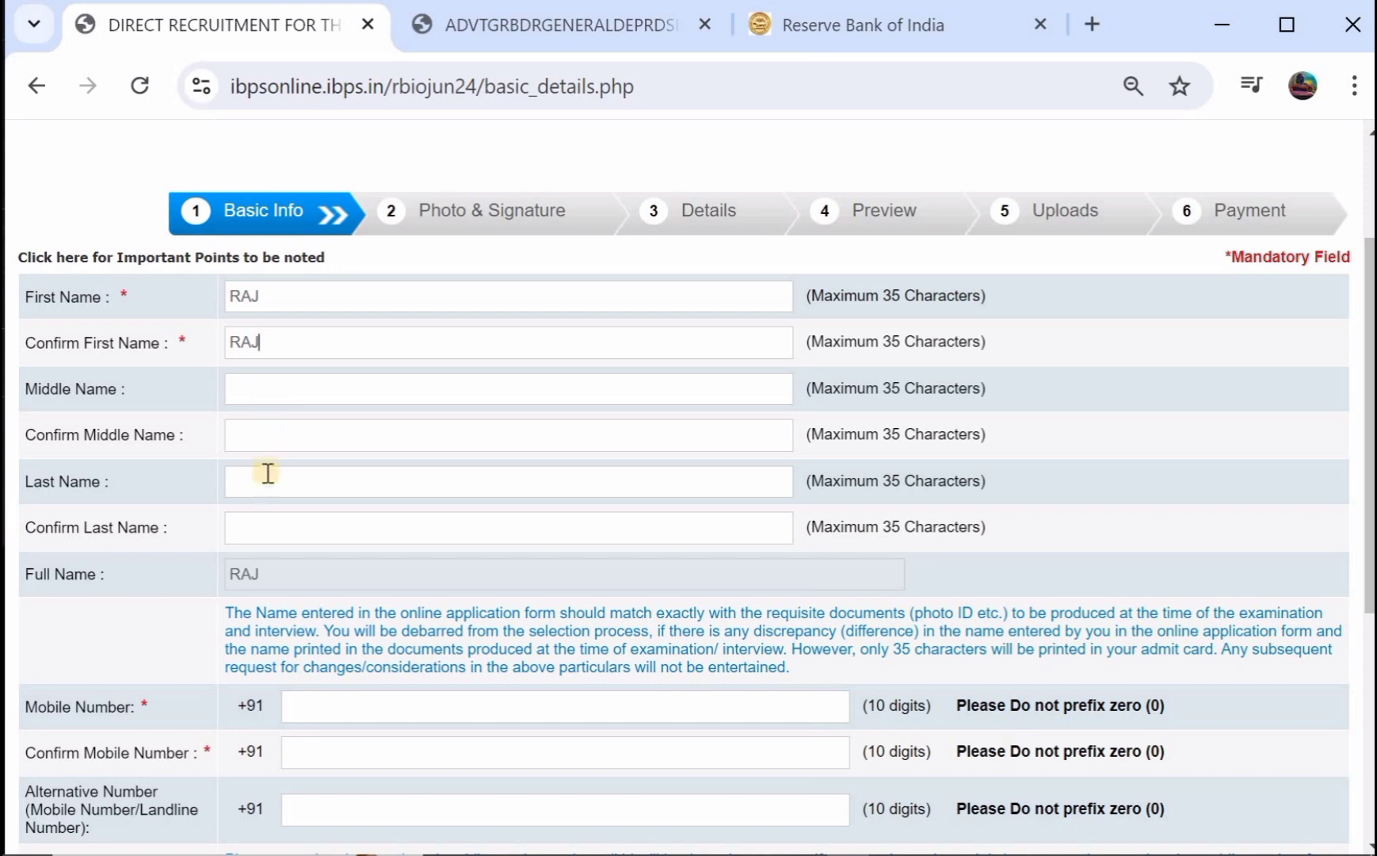
left_click(270, 487)
type("RA")
type("Y")
left_click(282, 530)
Enter the candidate's e-mail ID with the gmail.com domain, confirm it, and save the basic details.
scroll(283, 529, "down", 2)
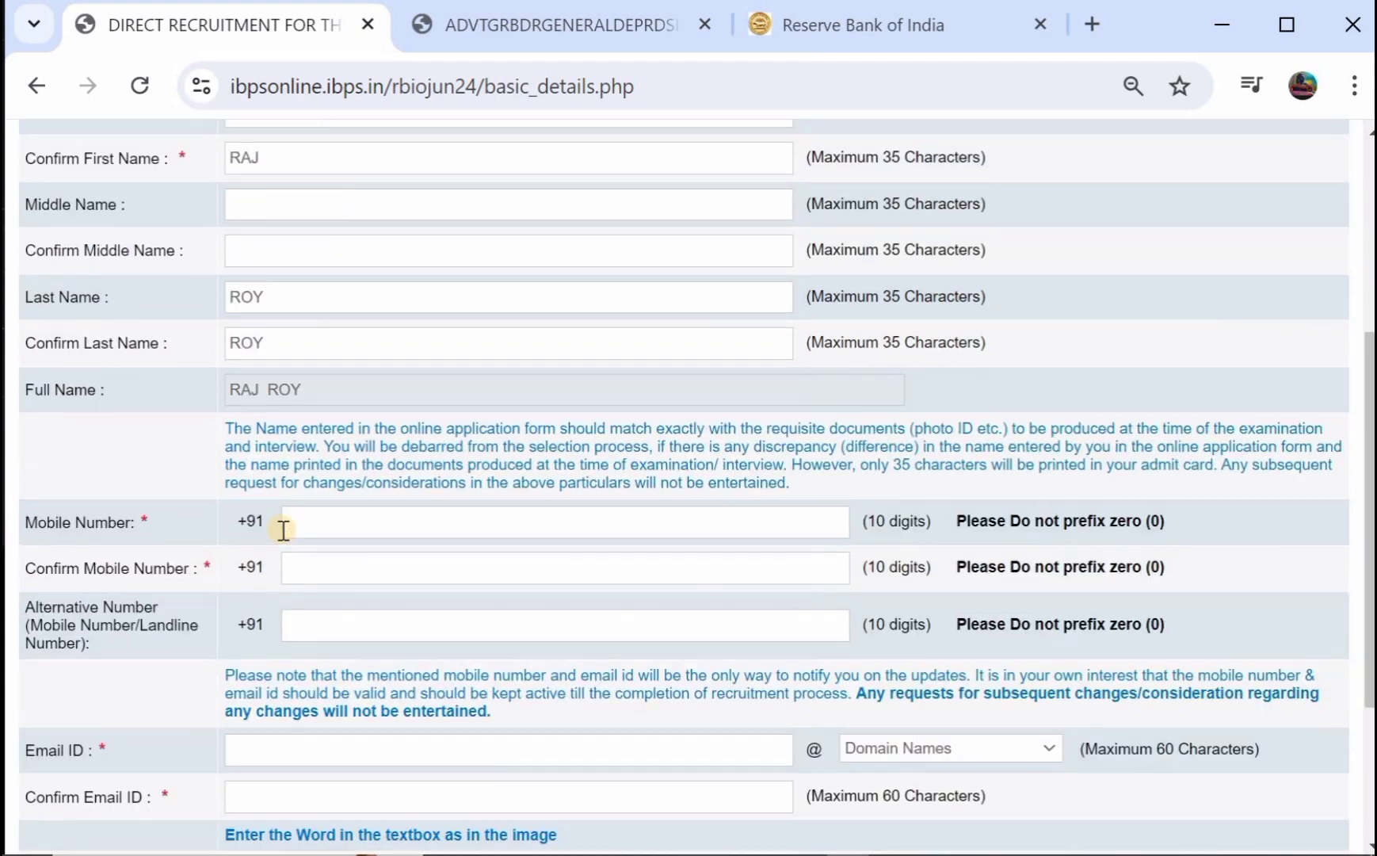
left_click(328, 561)
scroll(326, 559, "down", 2)
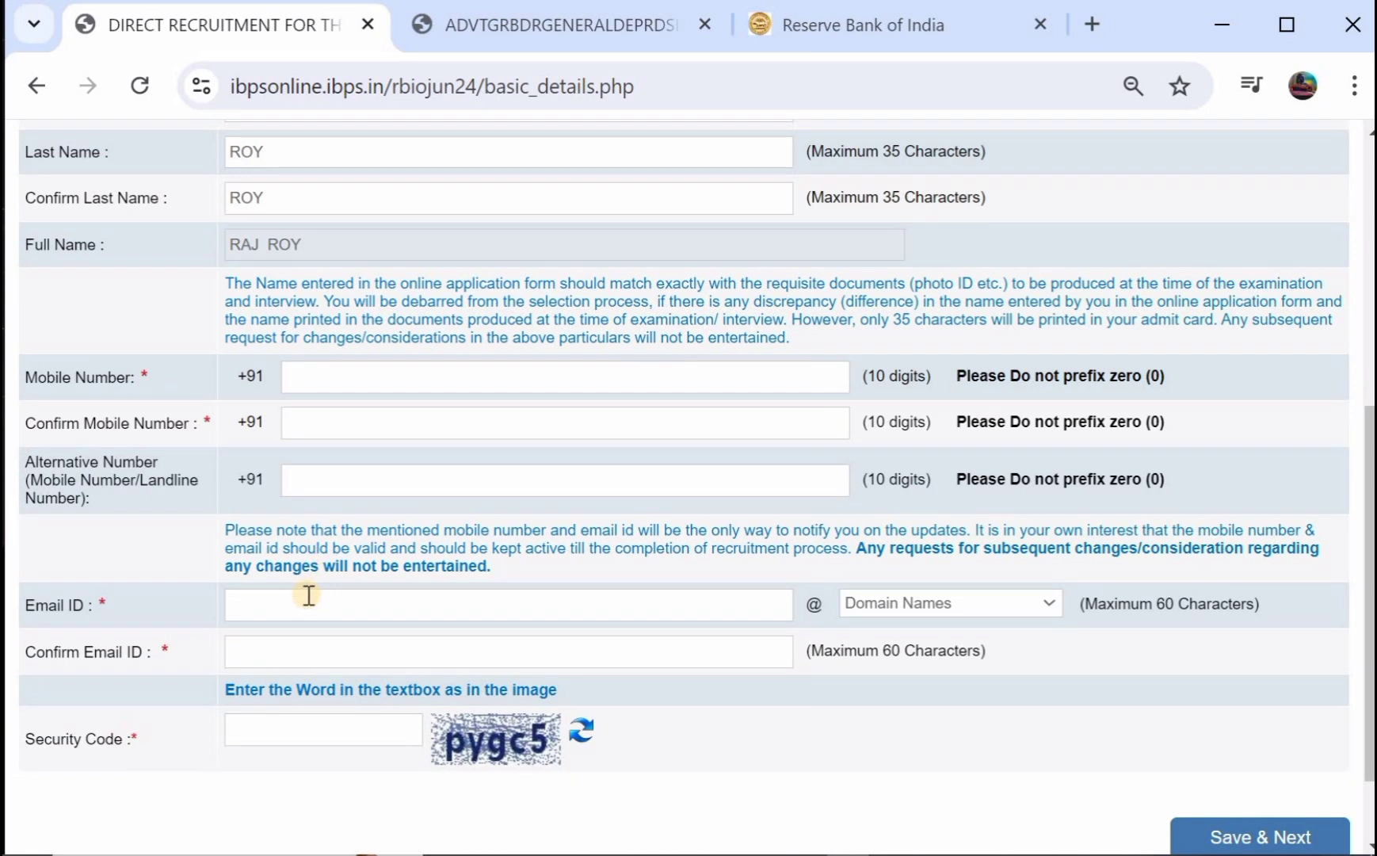
left_click(307, 594)
type("JSDY")
key("BackSpace")
key("BackSpace")
type("du")
left_click(862, 609)
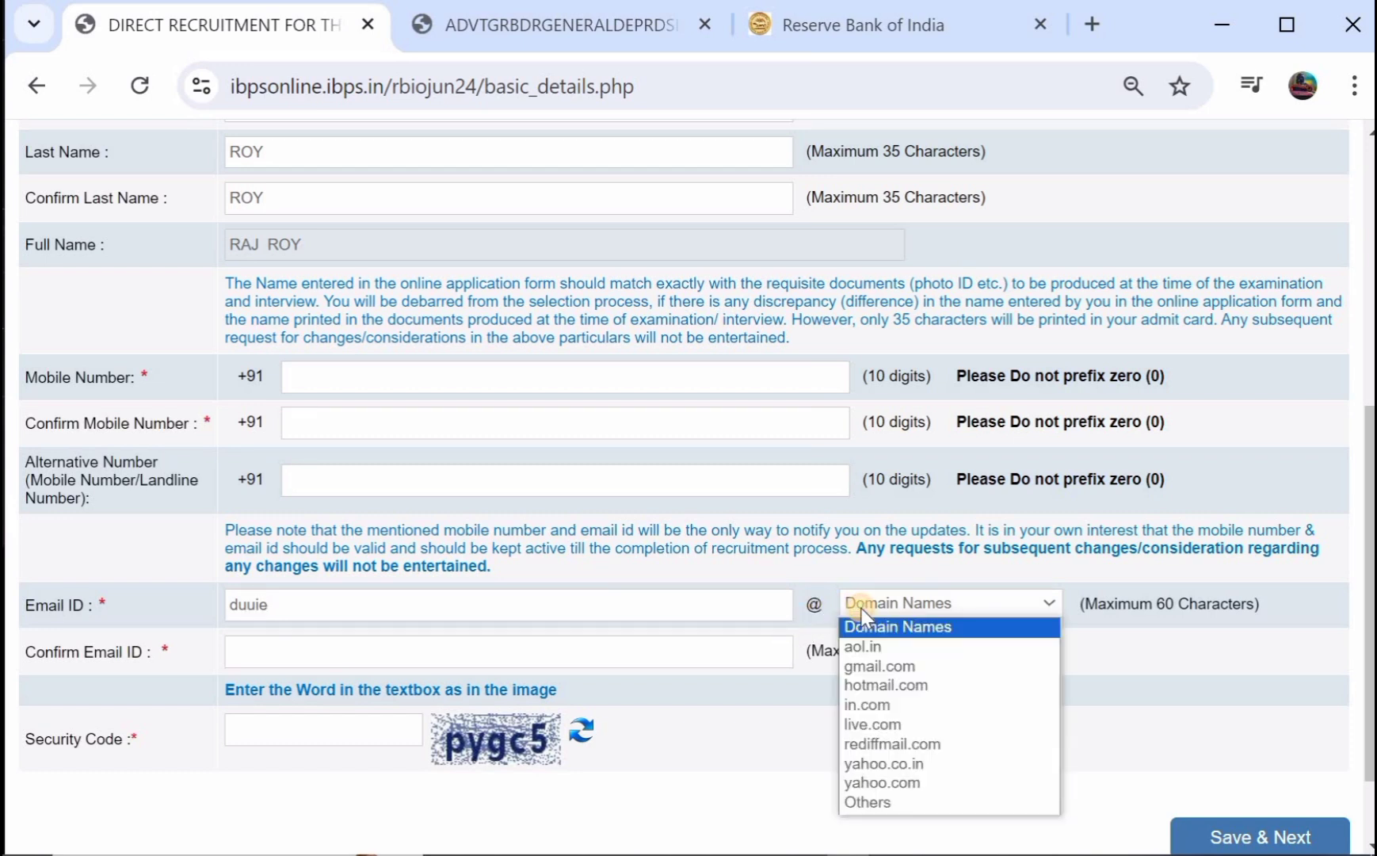
left_click(875, 666)
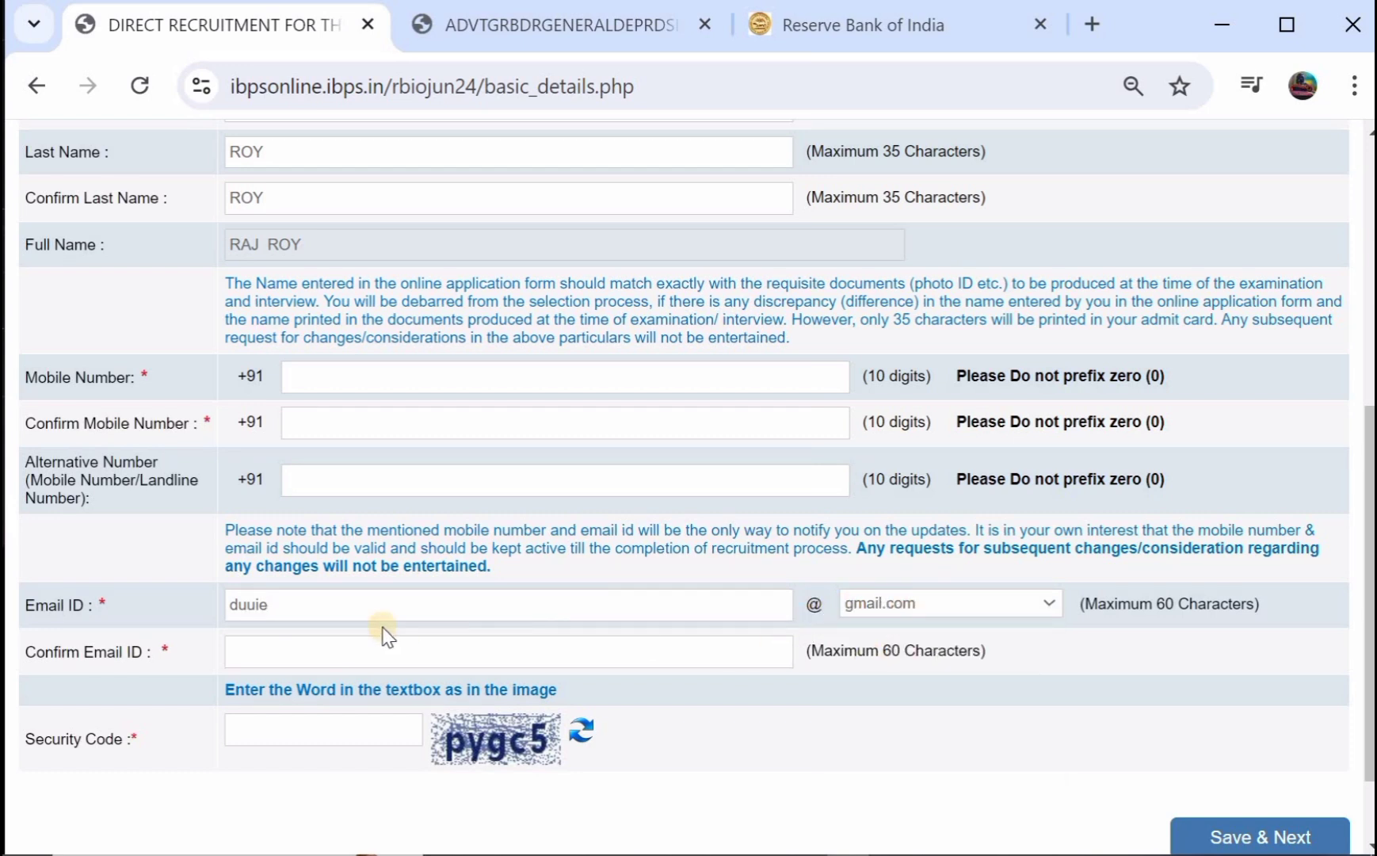
left_click(272, 654)
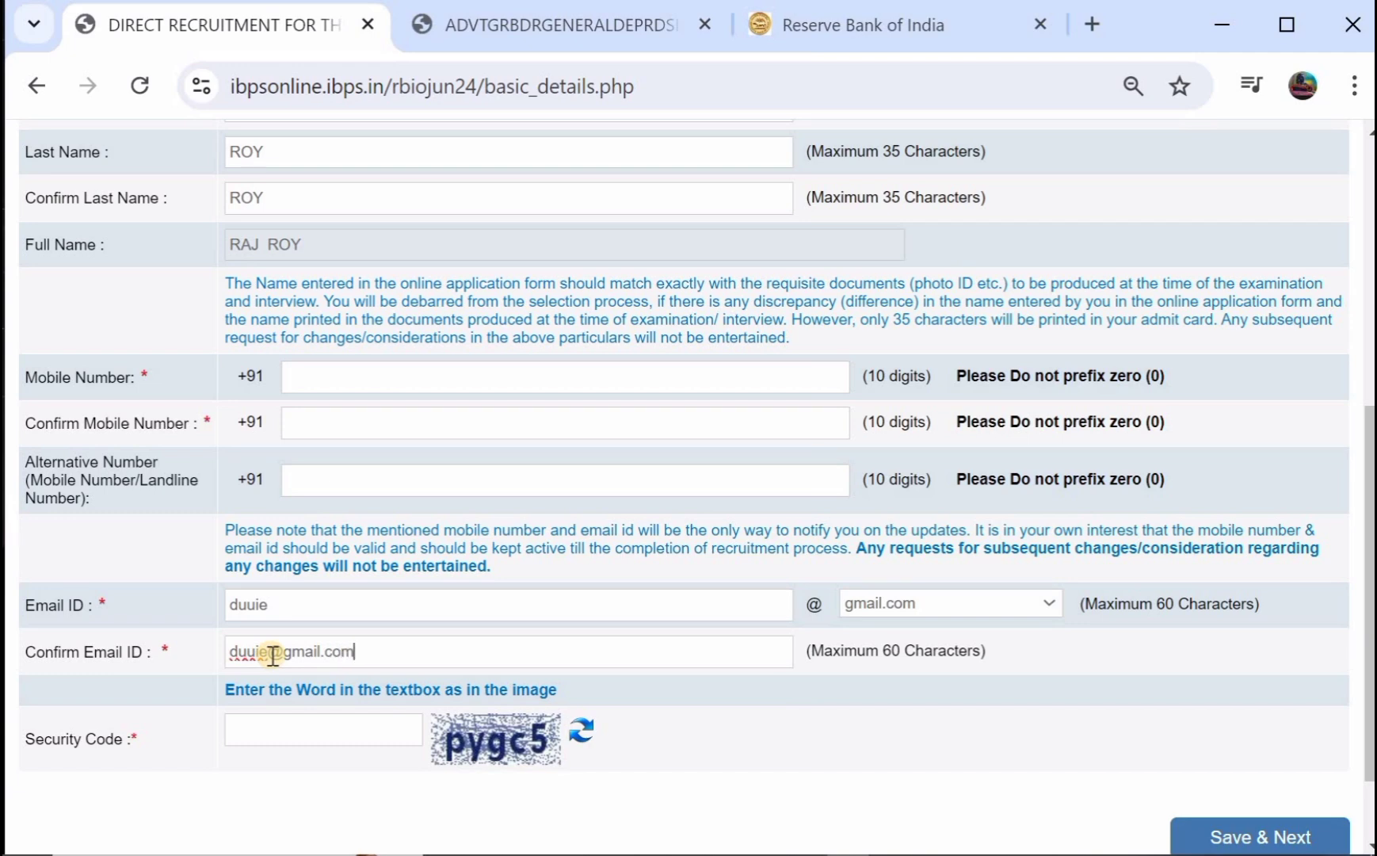
scroll(272, 655, "down", 1)
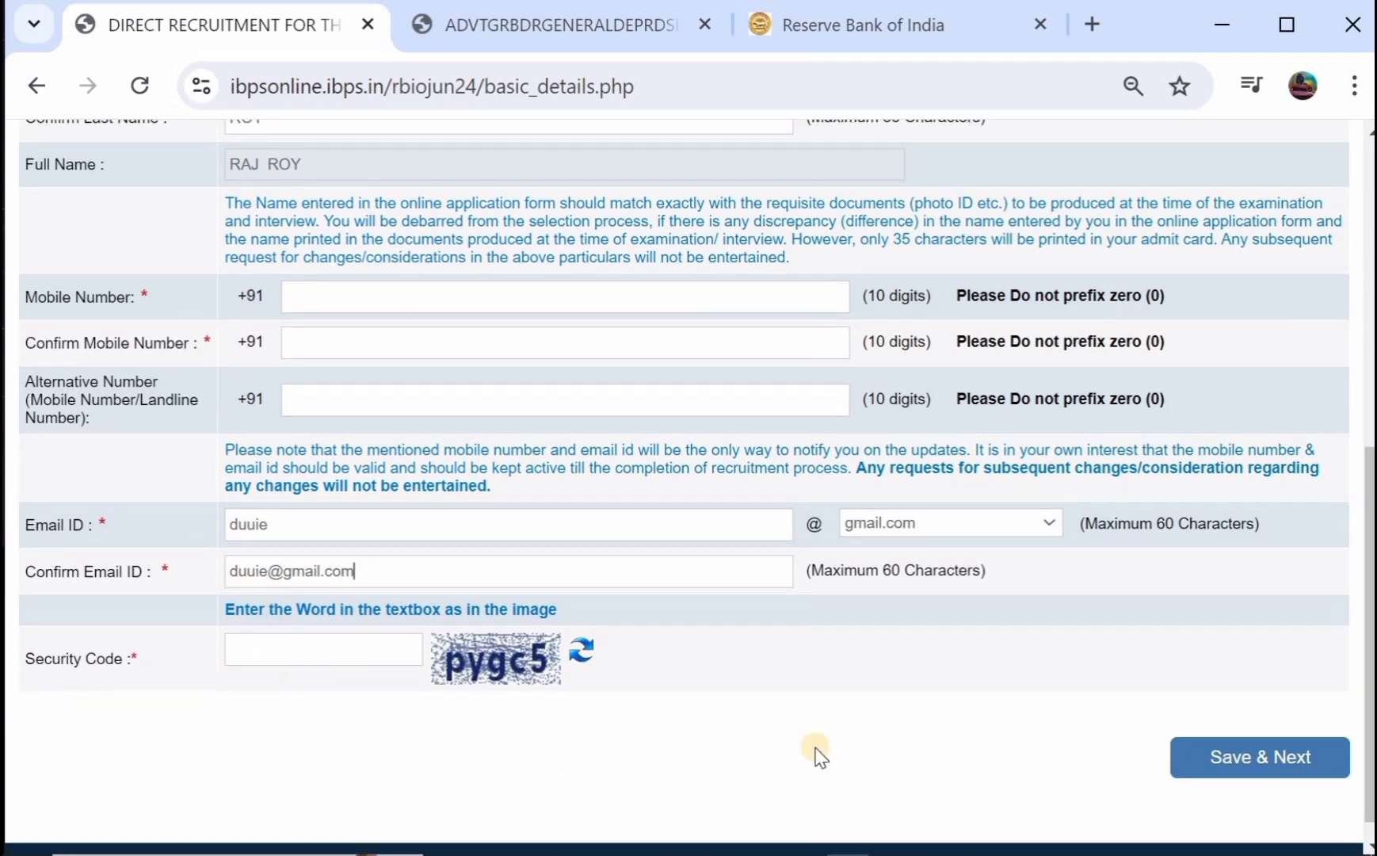
left_click(1265, 757)
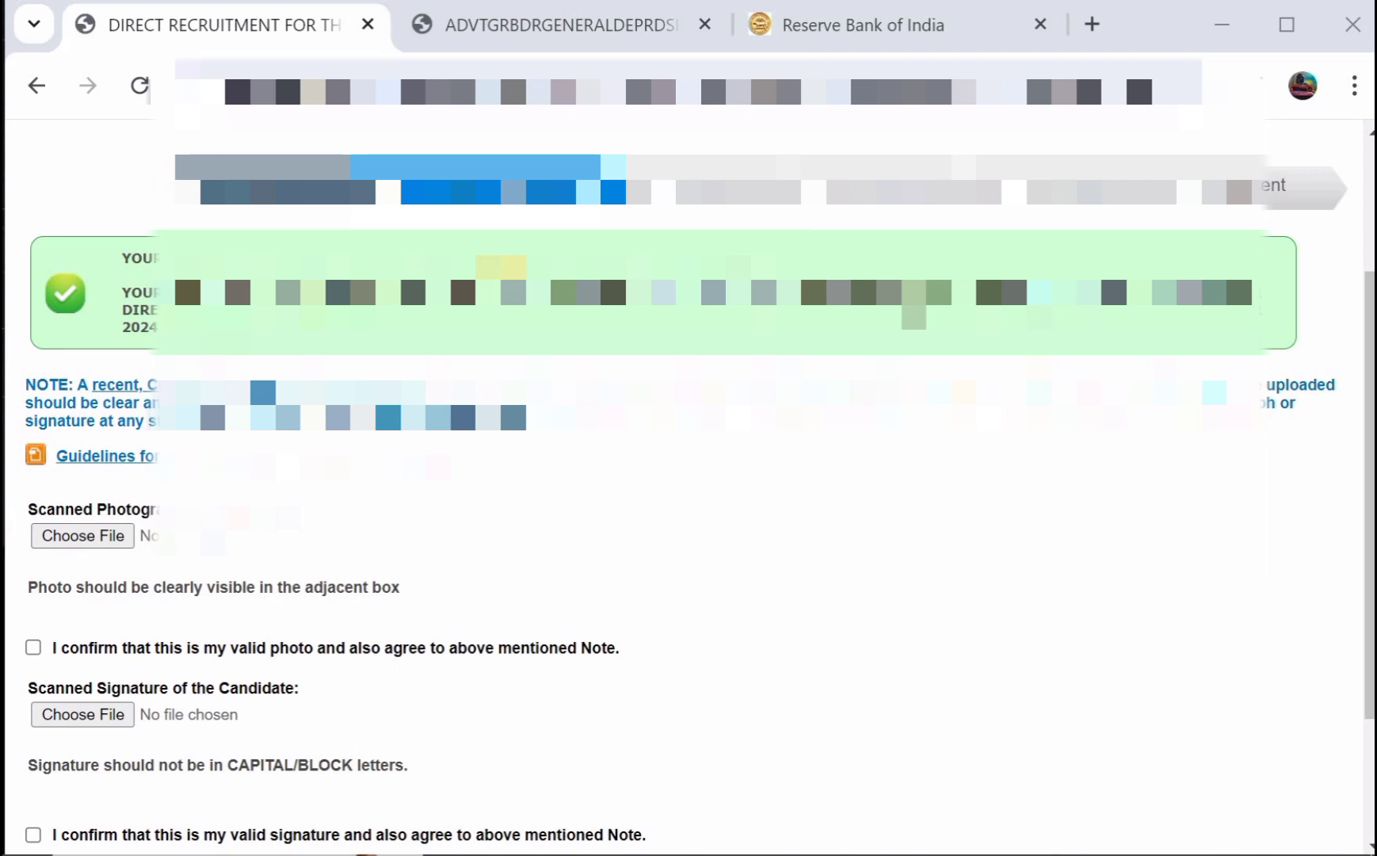
Open and read the photo and signature scanning guidelines (200 x 230 and 140 x 60 pixels).
scroll(688, 476, "down", 1)
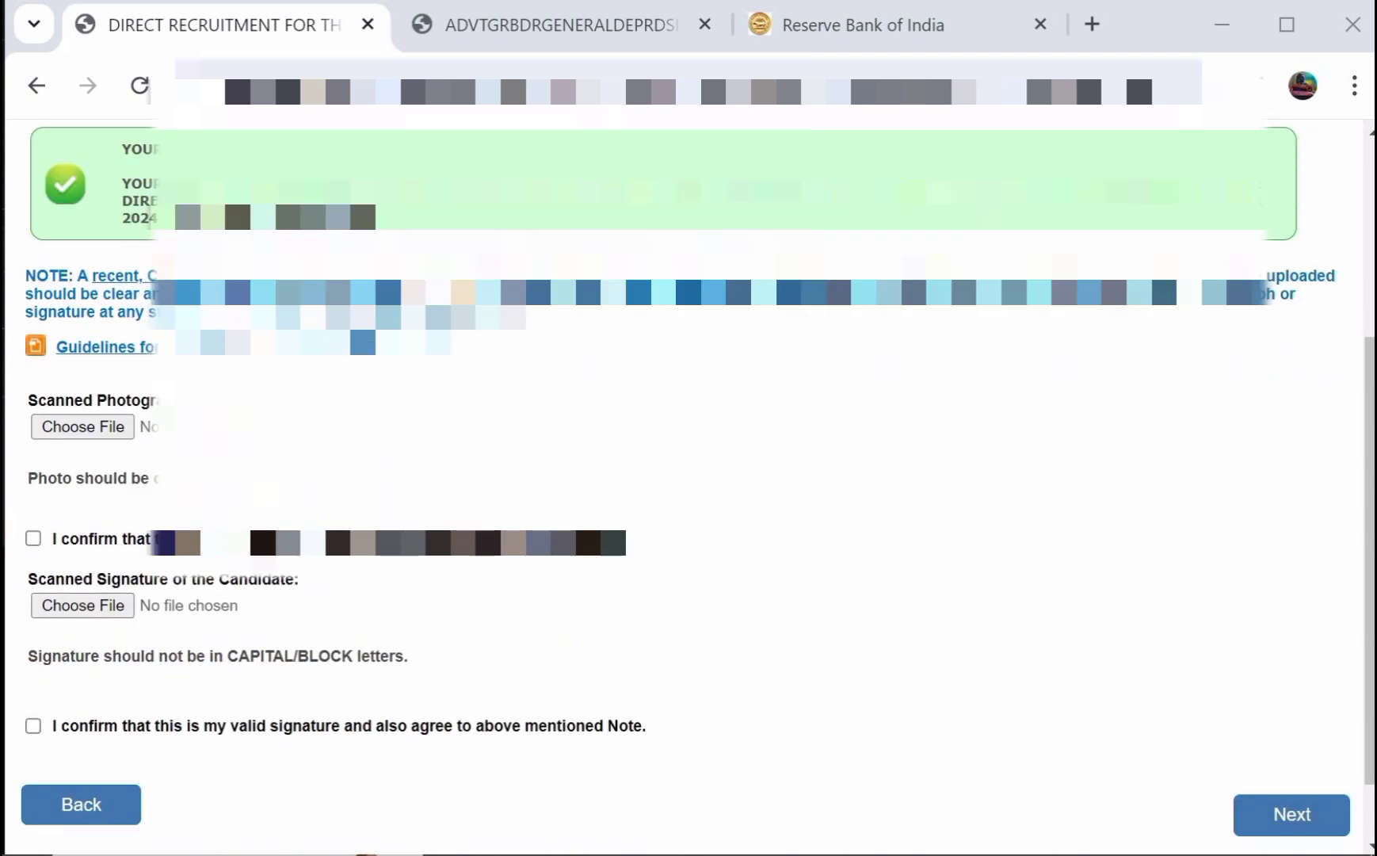
left_click(107, 347)
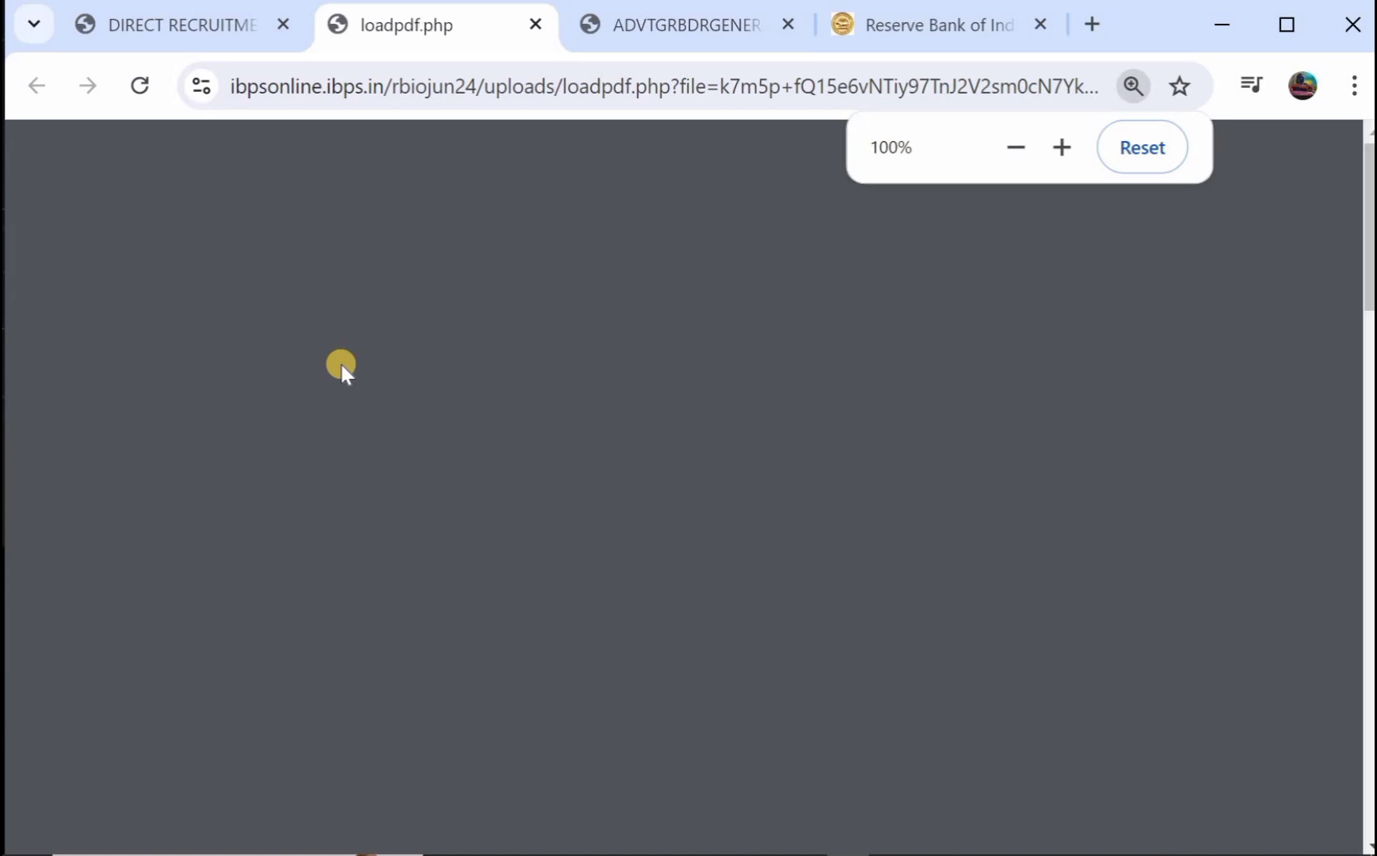
scroll(343, 369, "down", 1)
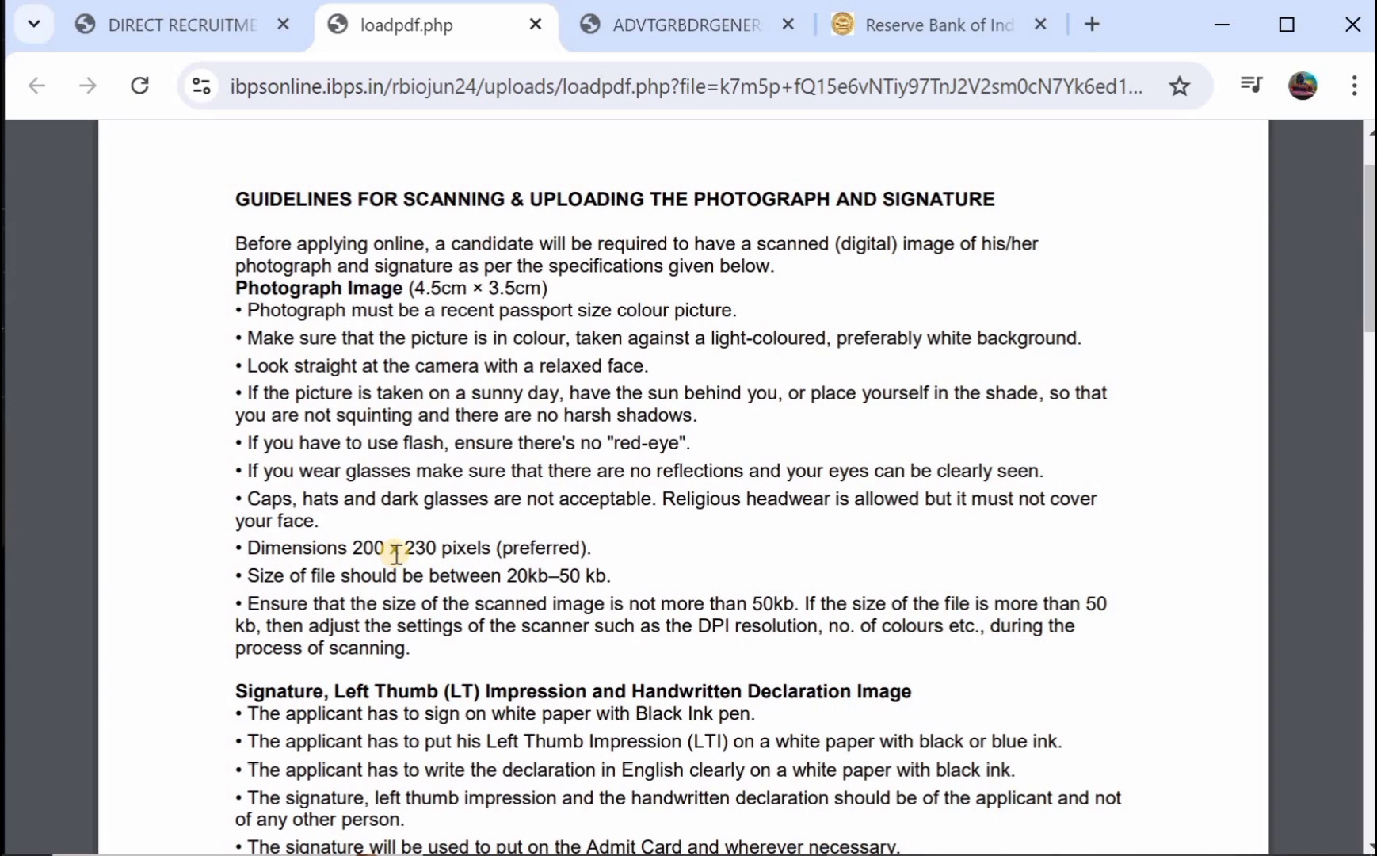
scroll(395, 553, "down", 1)
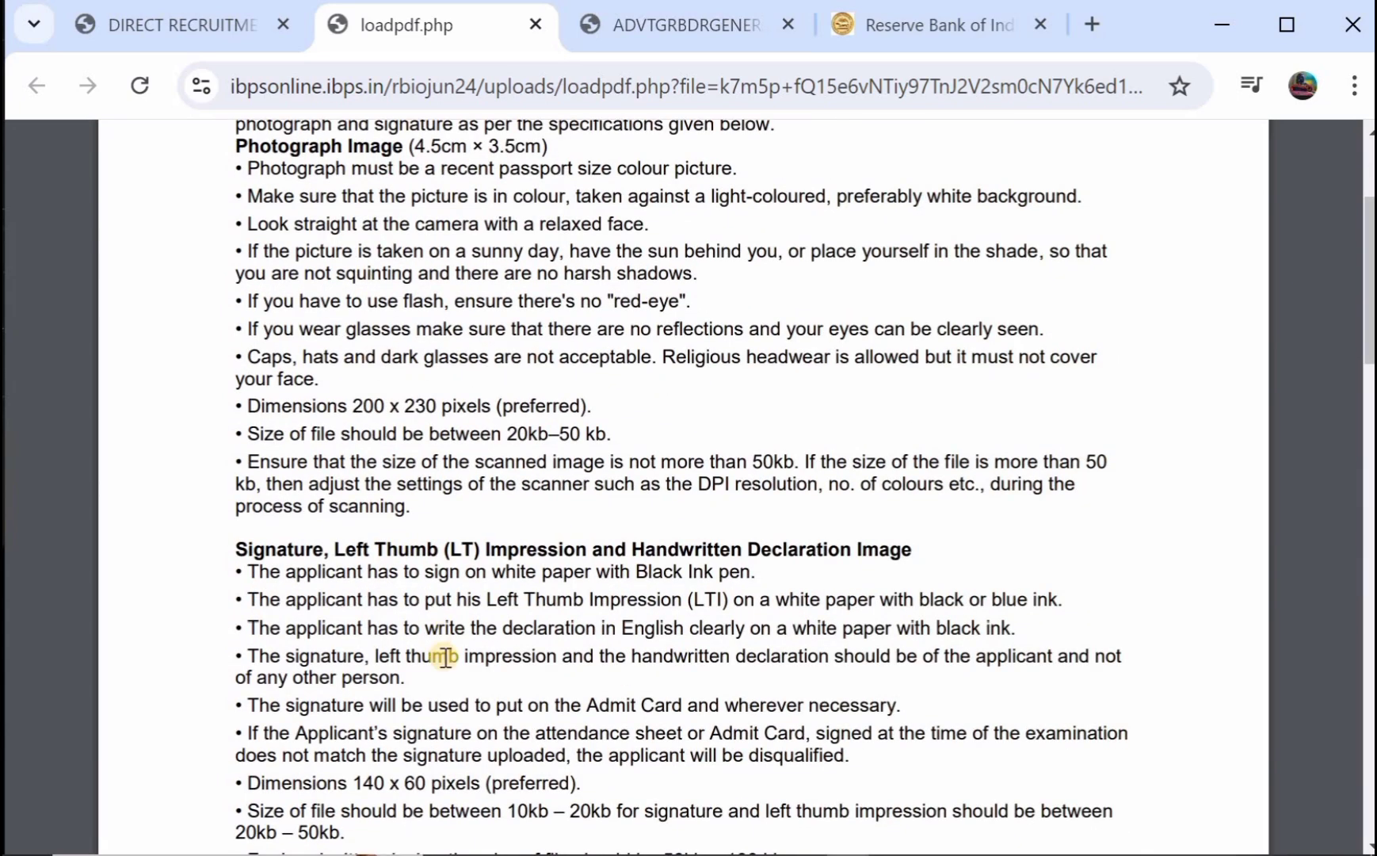
scroll(446, 563, "down", 2)
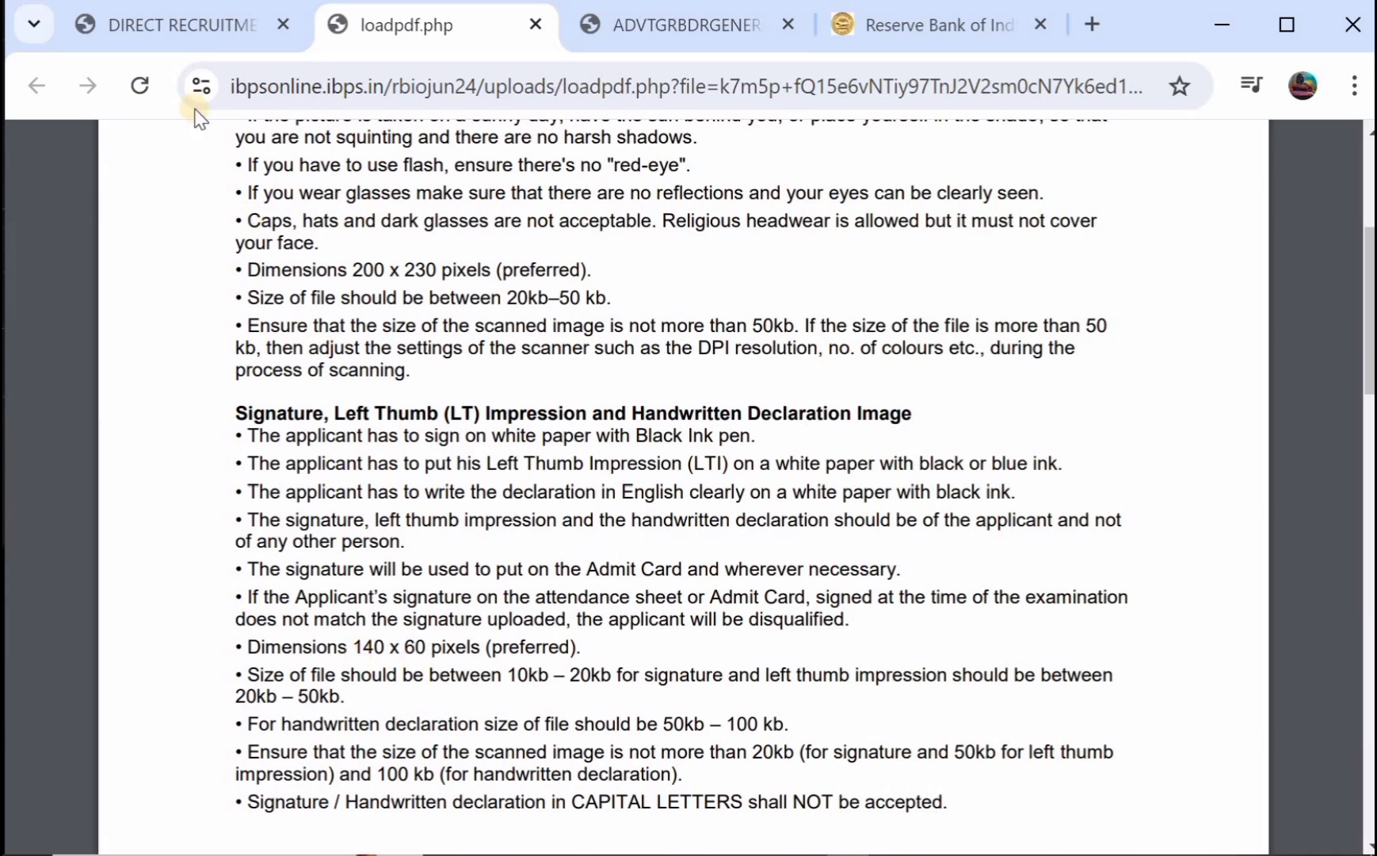
Back on the form, tick both photo and signature confirmations and advance to the Details step.
left_click(186, 26)
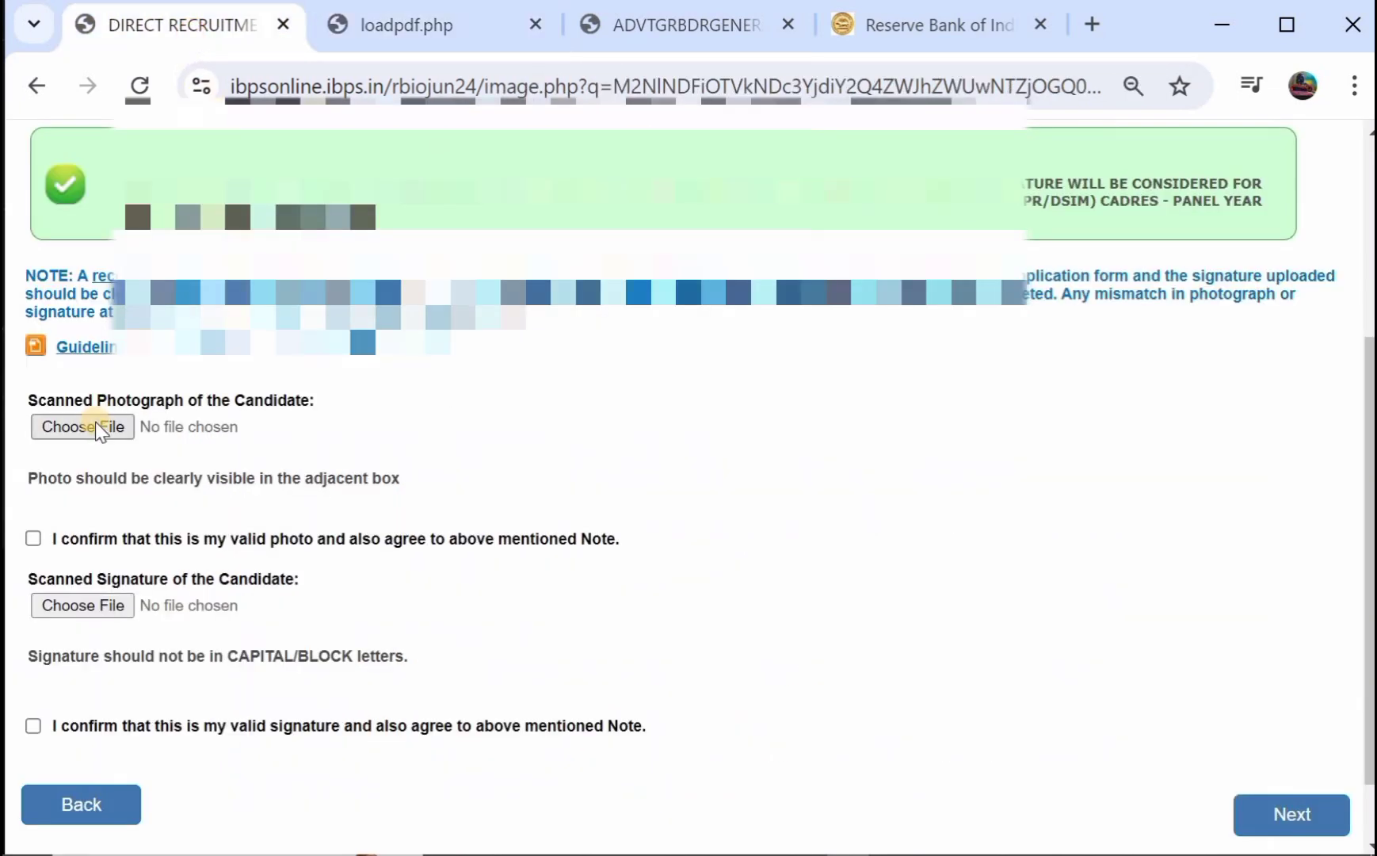
left_click(34, 542)
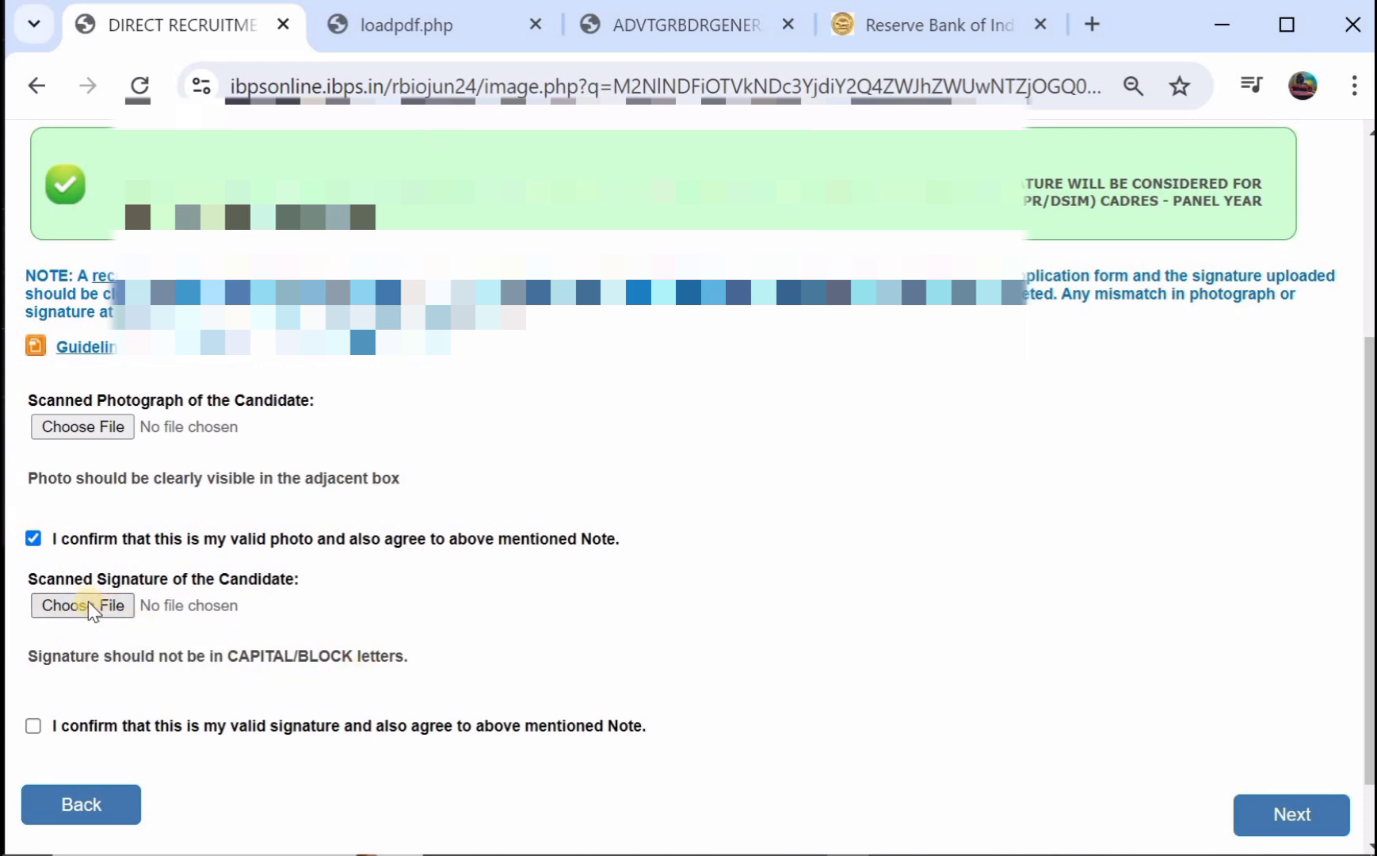
left_click(33, 726)
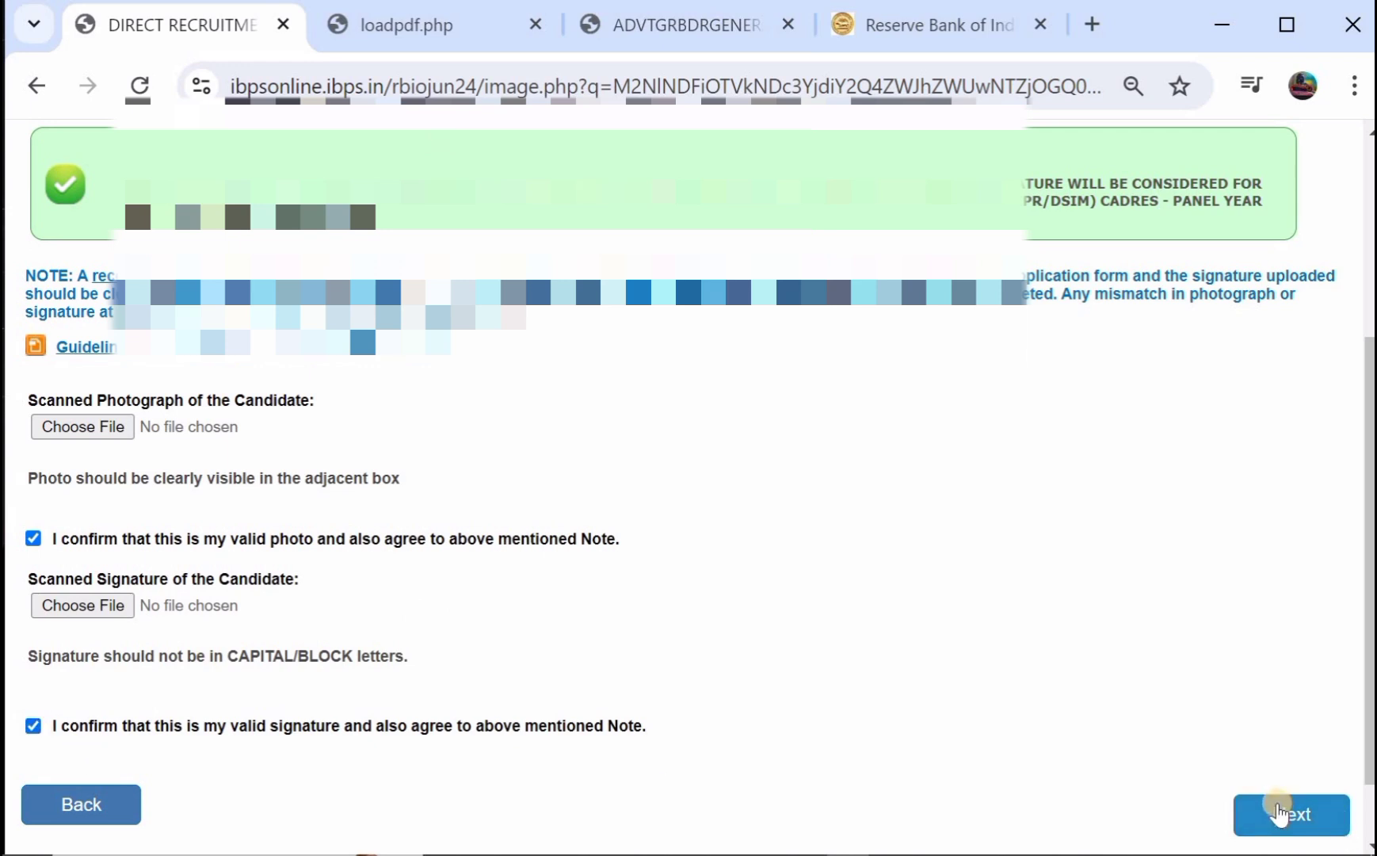
left_click(1279, 812)
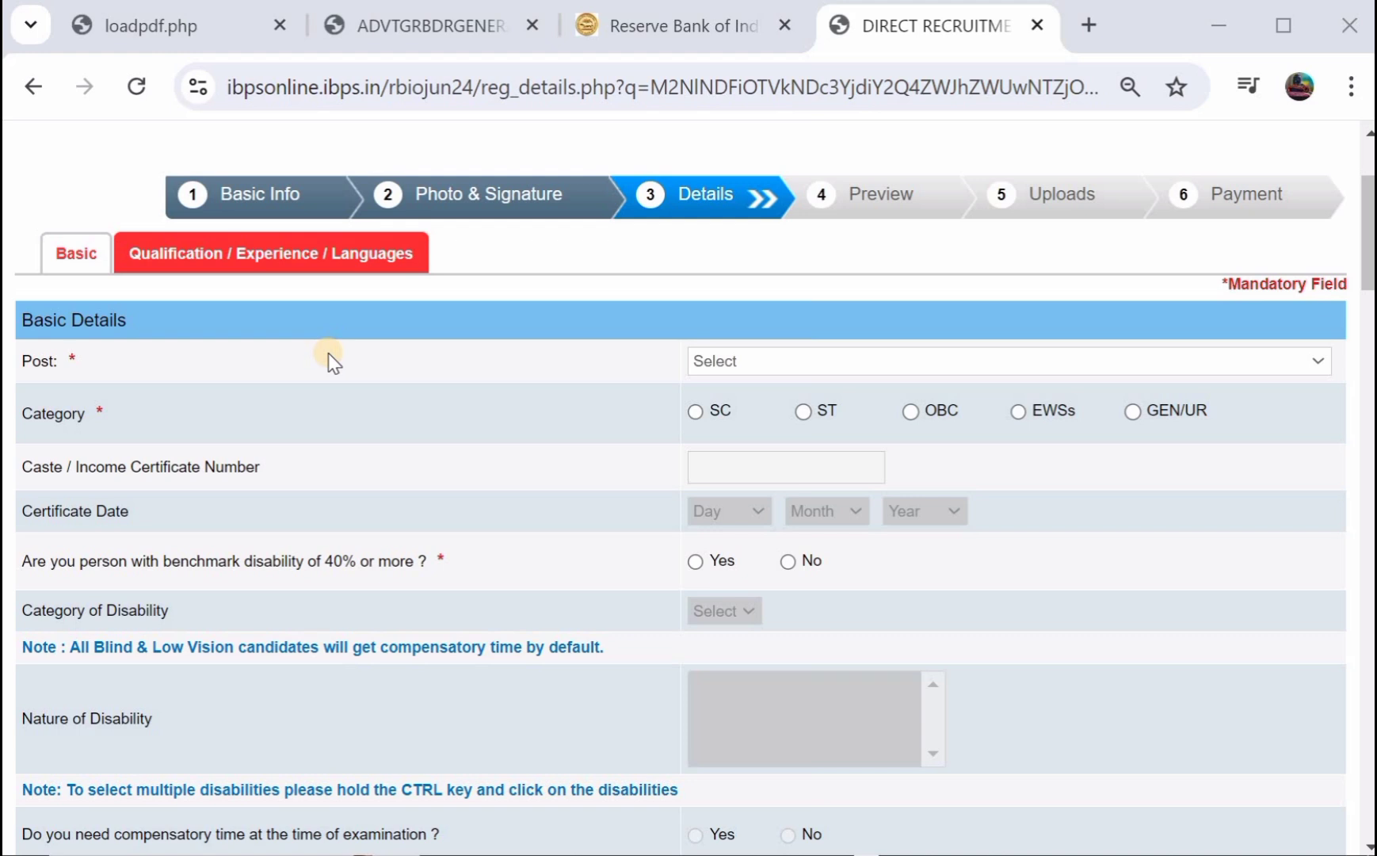
Select the Officers in Grade 'B' (DR) - General post after rechecking the advertisement's qualifications.
left_click(710, 360)
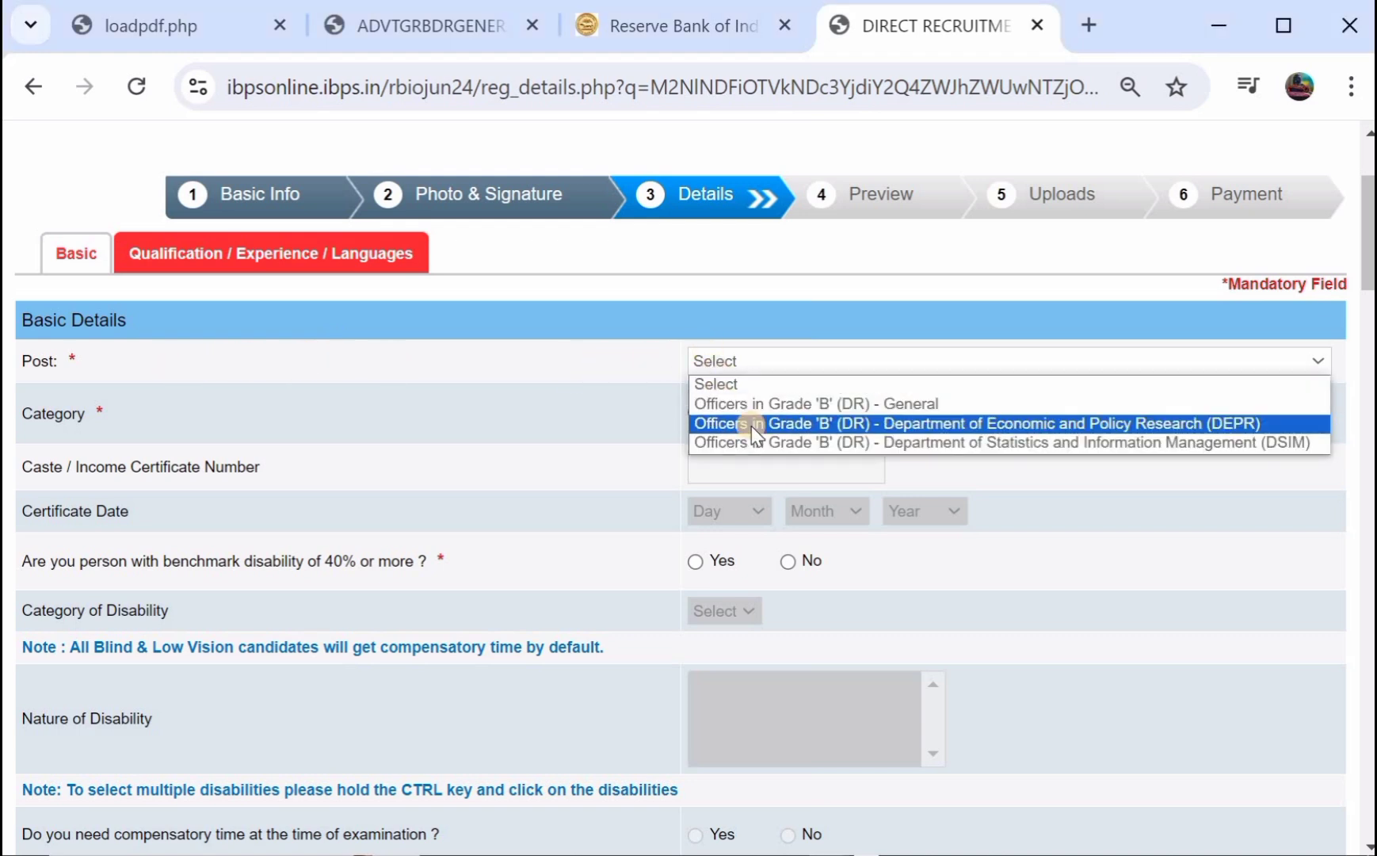
left_click(423, 20)
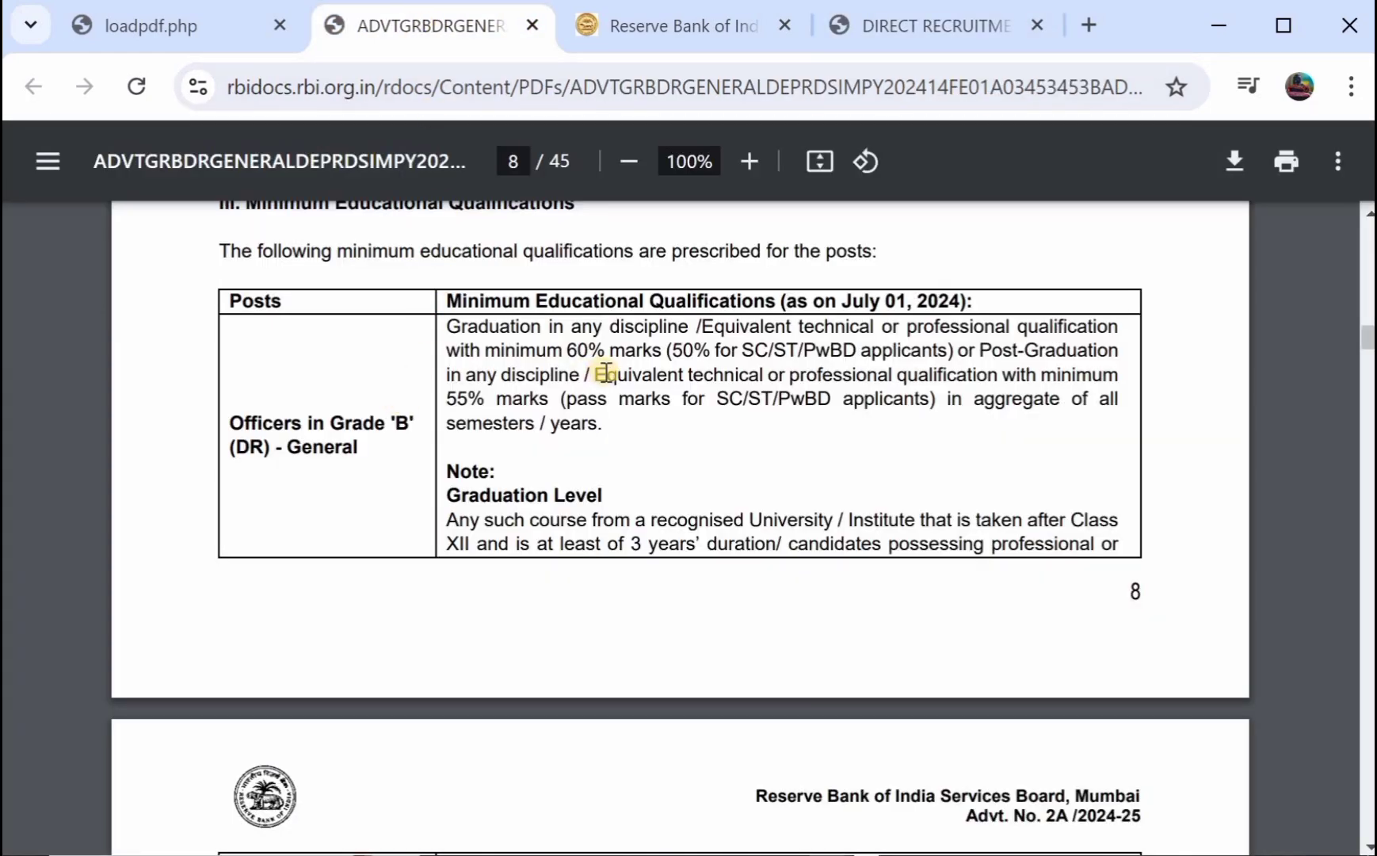
left_click(222, 20)
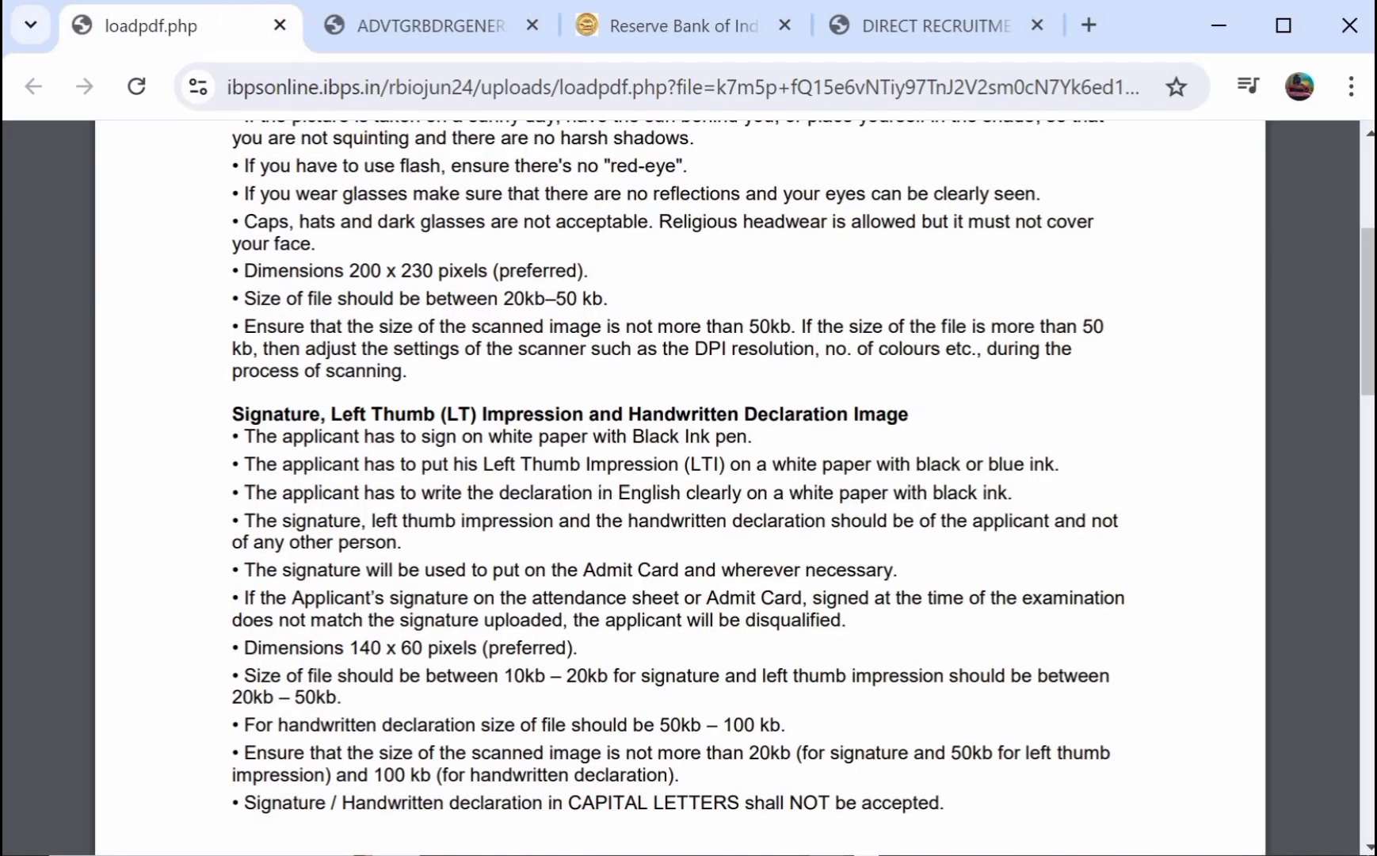
left_click(867, 27)
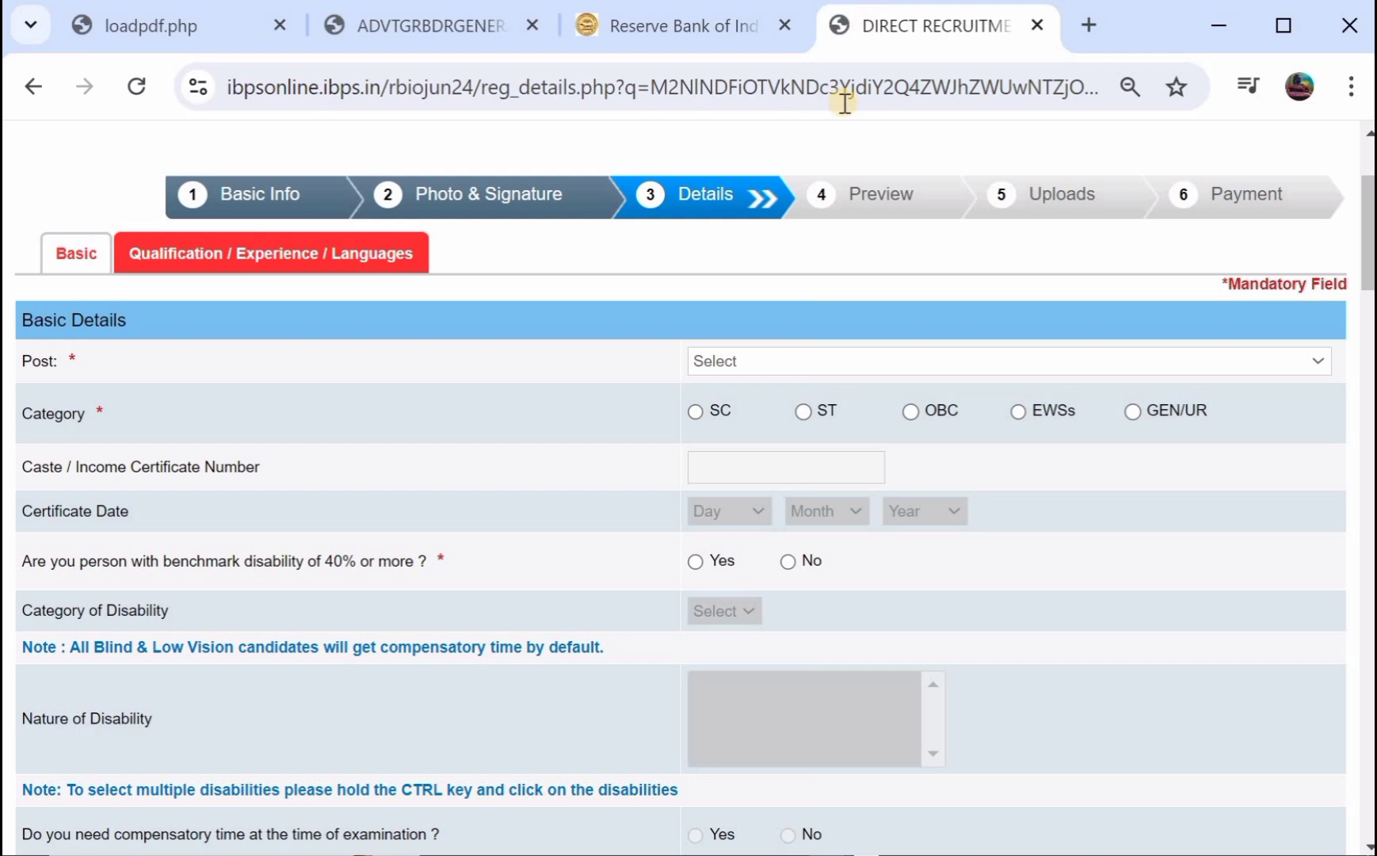
left_click(782, 357)
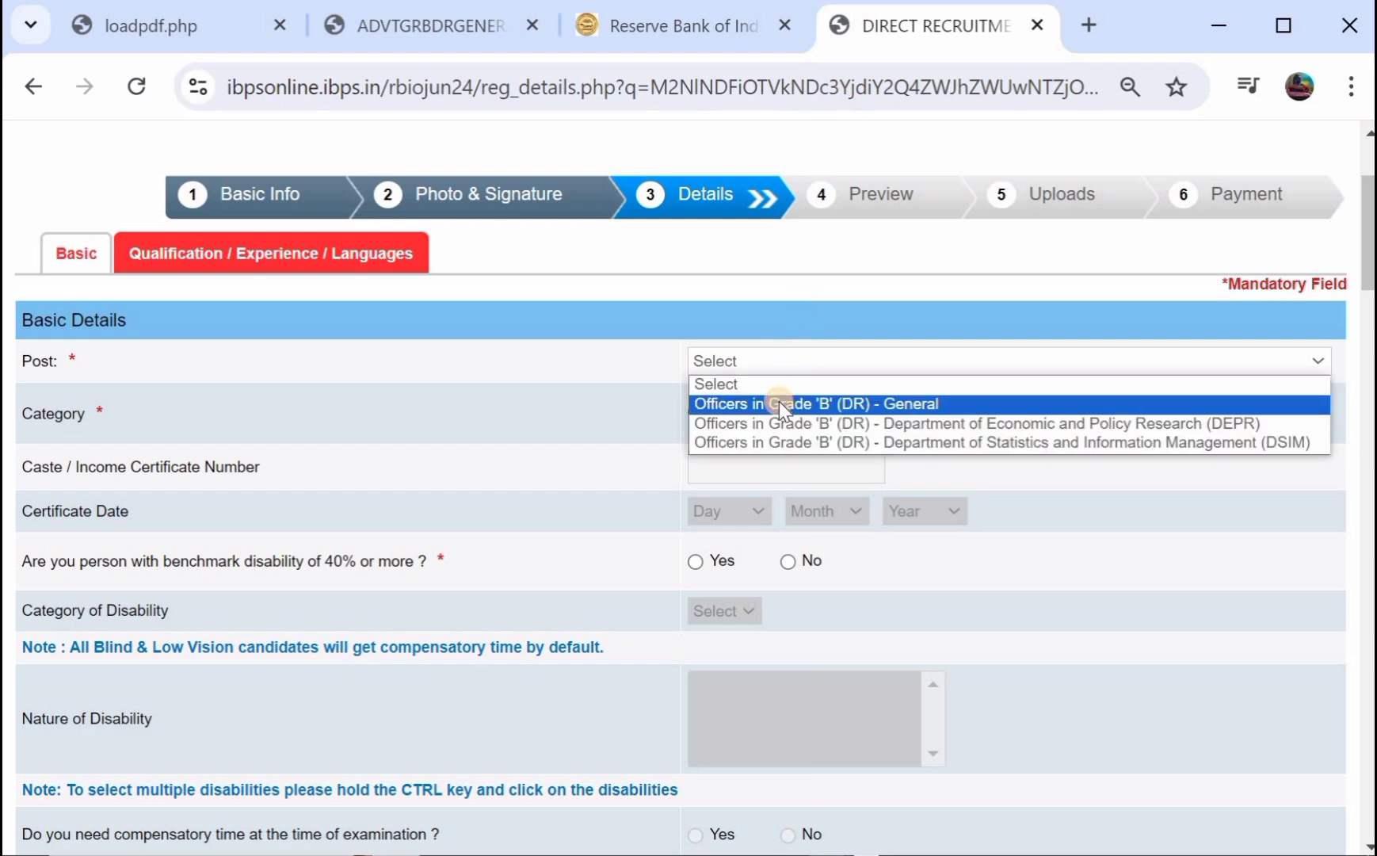
left_click(779, 404)
Set the category to OBC, acknowledging the category warnings.
left_click(941, 296)
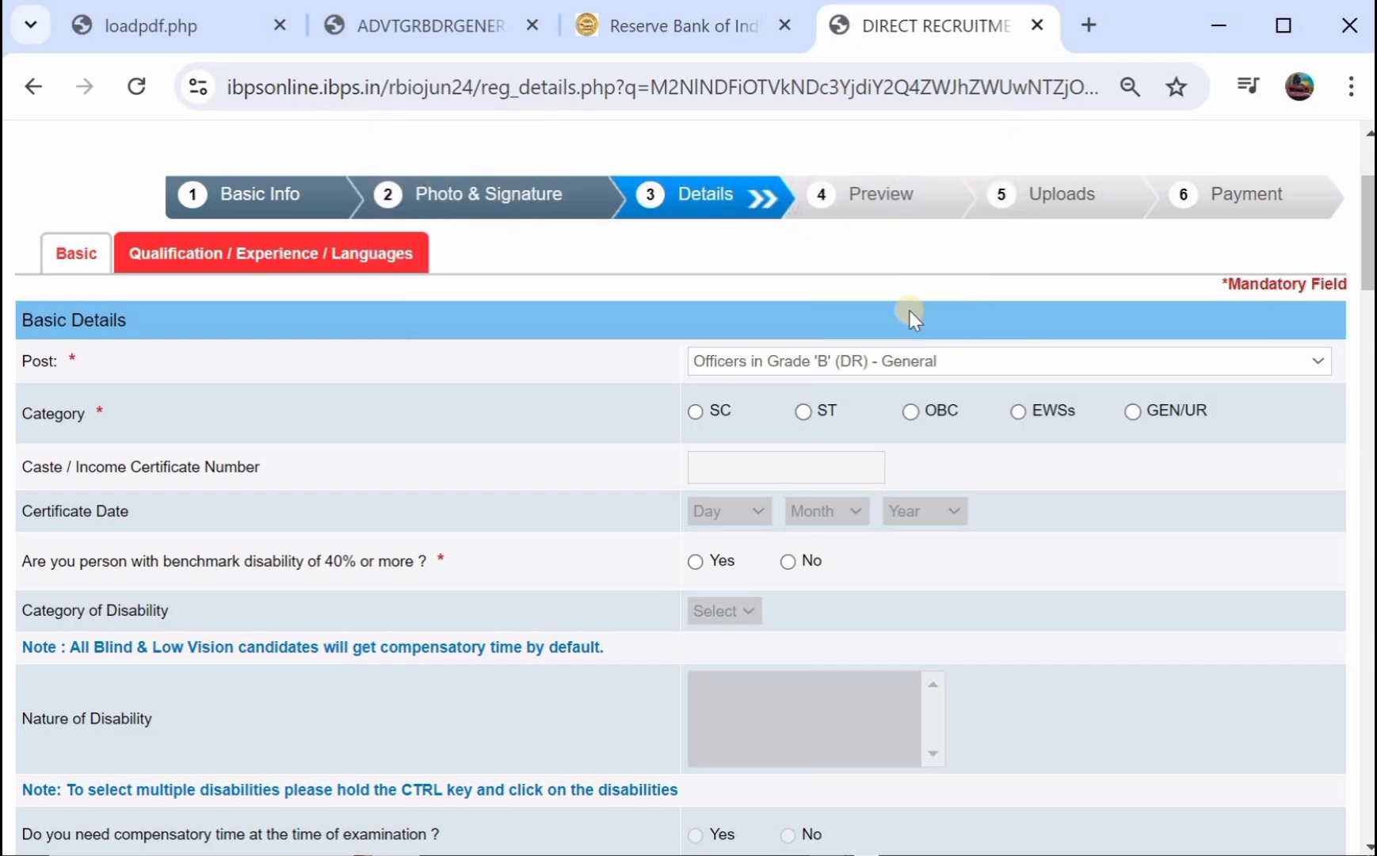
left_click(695, 412)
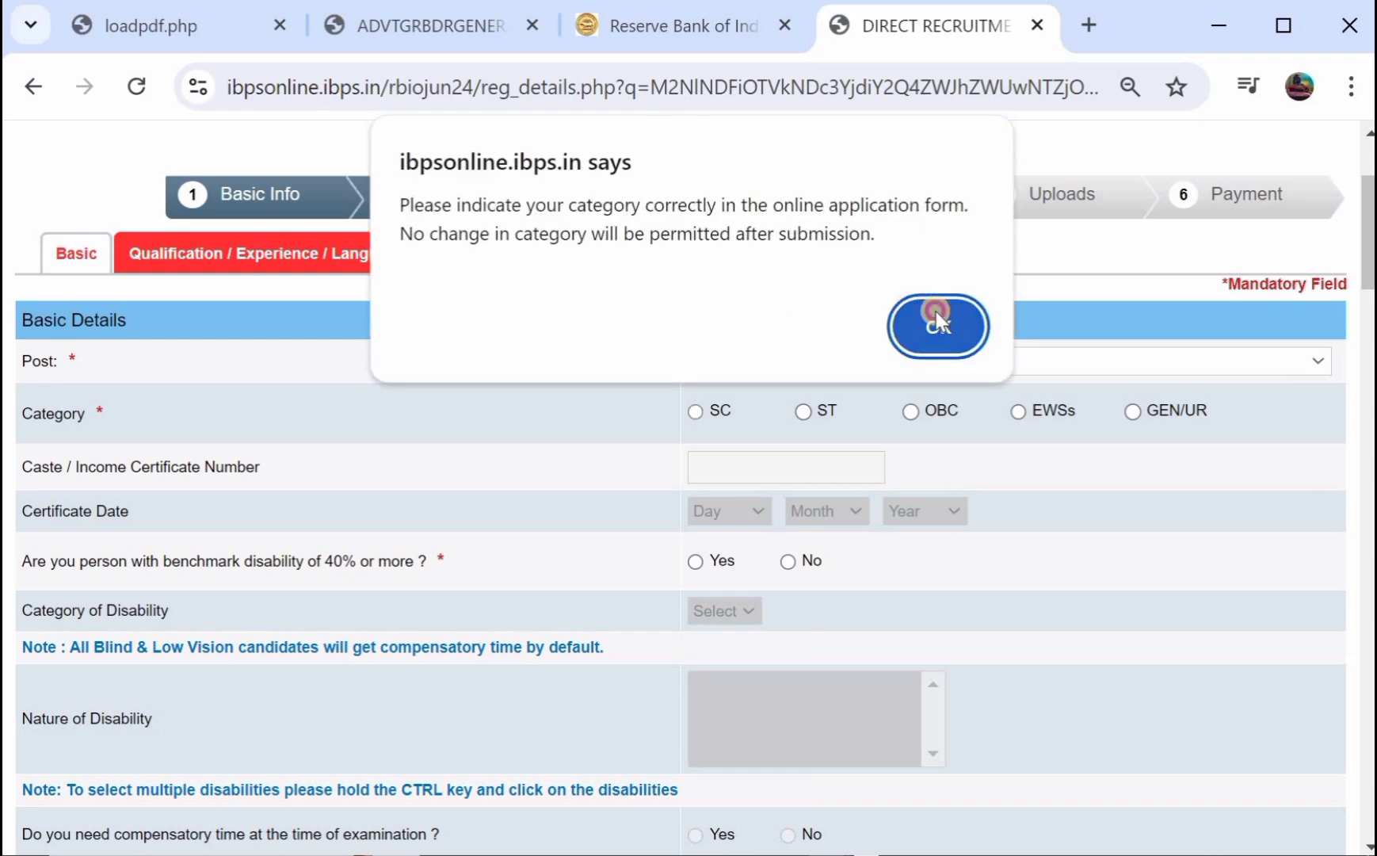
left_click(938, 321)
left_click(913, 411)
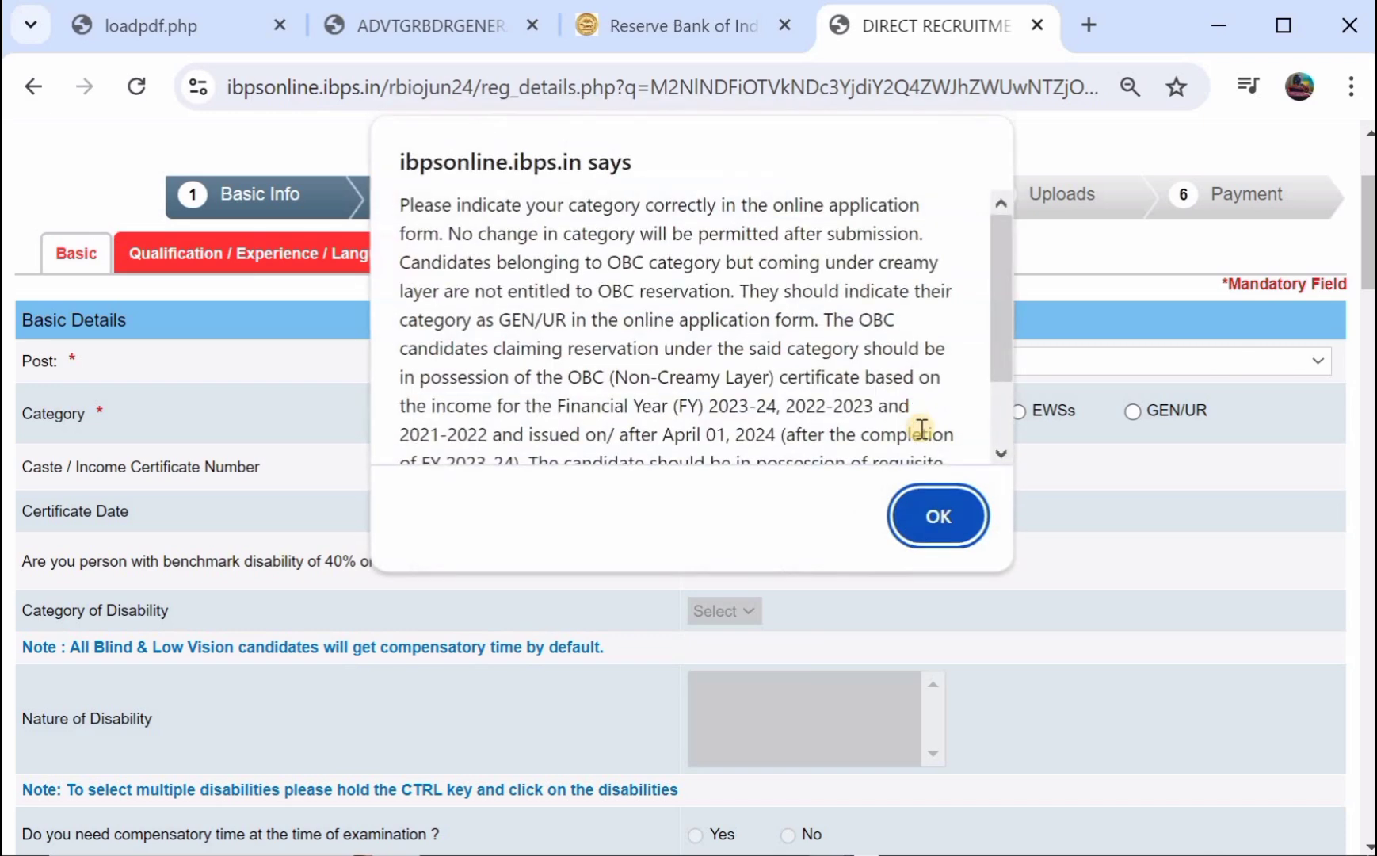
left_click(924, 511)
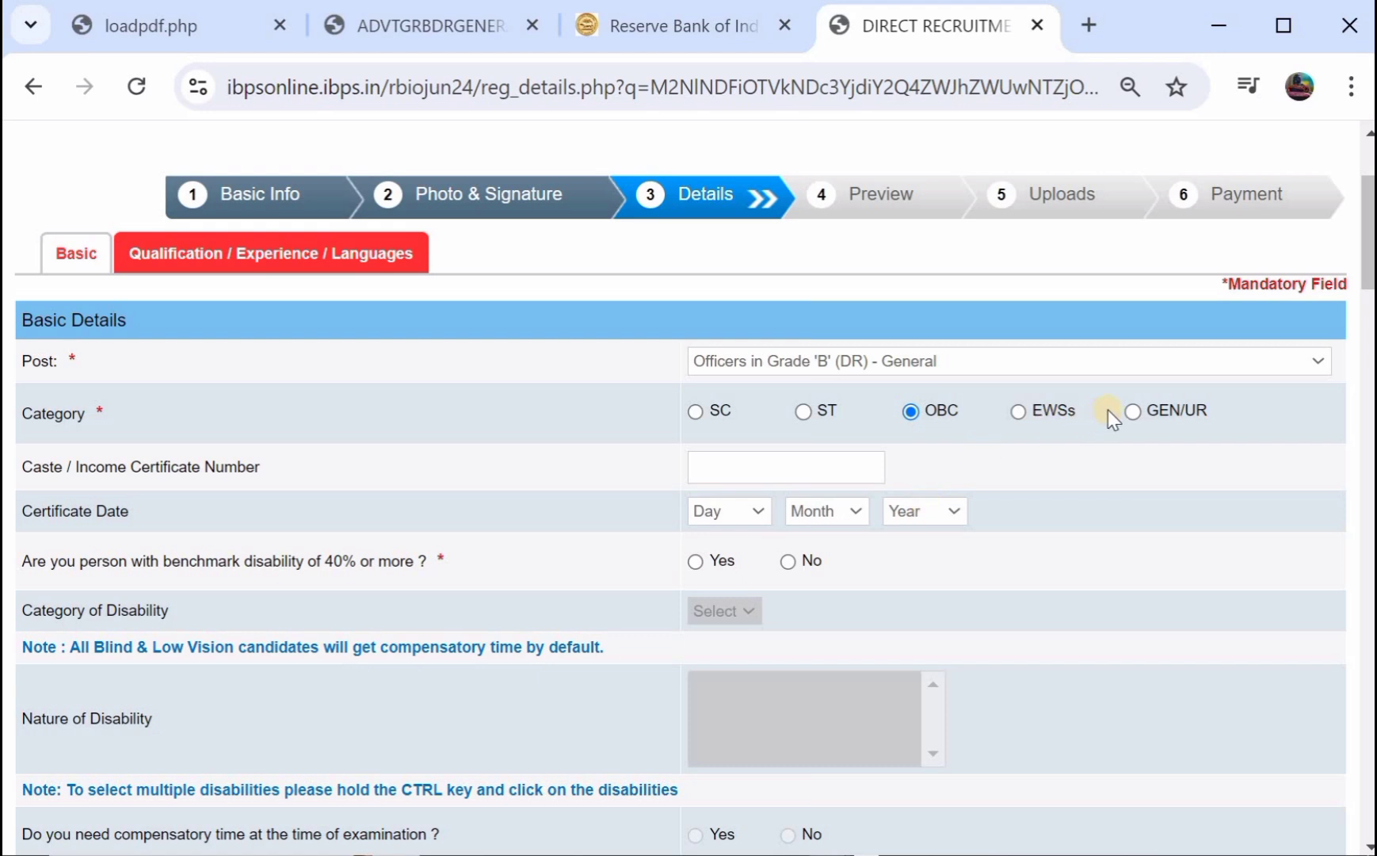
Enter the caste certificate number and set the certificate day to 18.
left_click(911, 411)
left_click(721, 467)
left_click(725, 514)
left_click(704, 466)
Mark benchmark disability Yes with disability category b, dismissing the scribe eligibility notices.
scroll(816, 523, "down", 1)
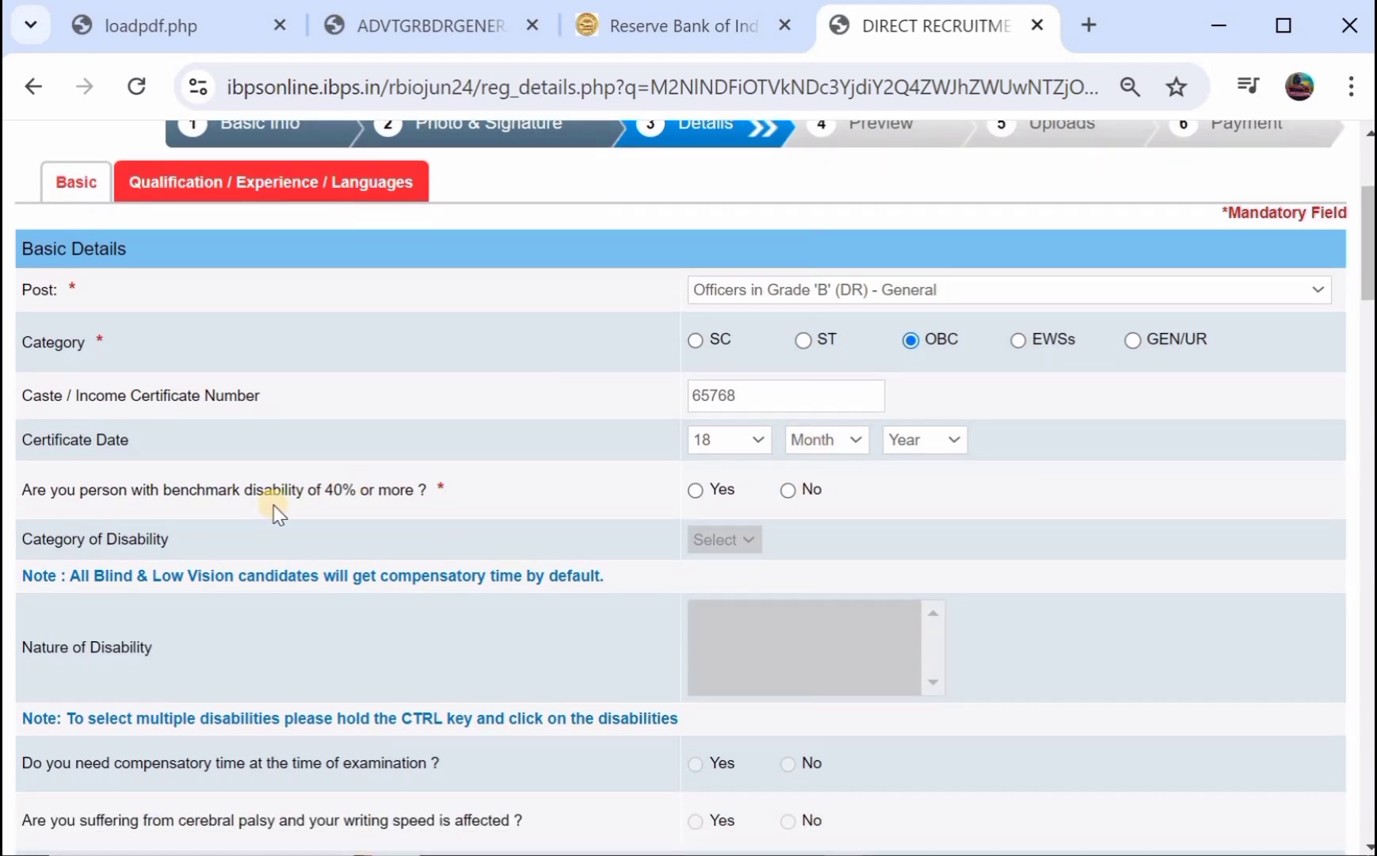
left_click(694, 493)
left_click(707, 539)
left_click(707, 580)
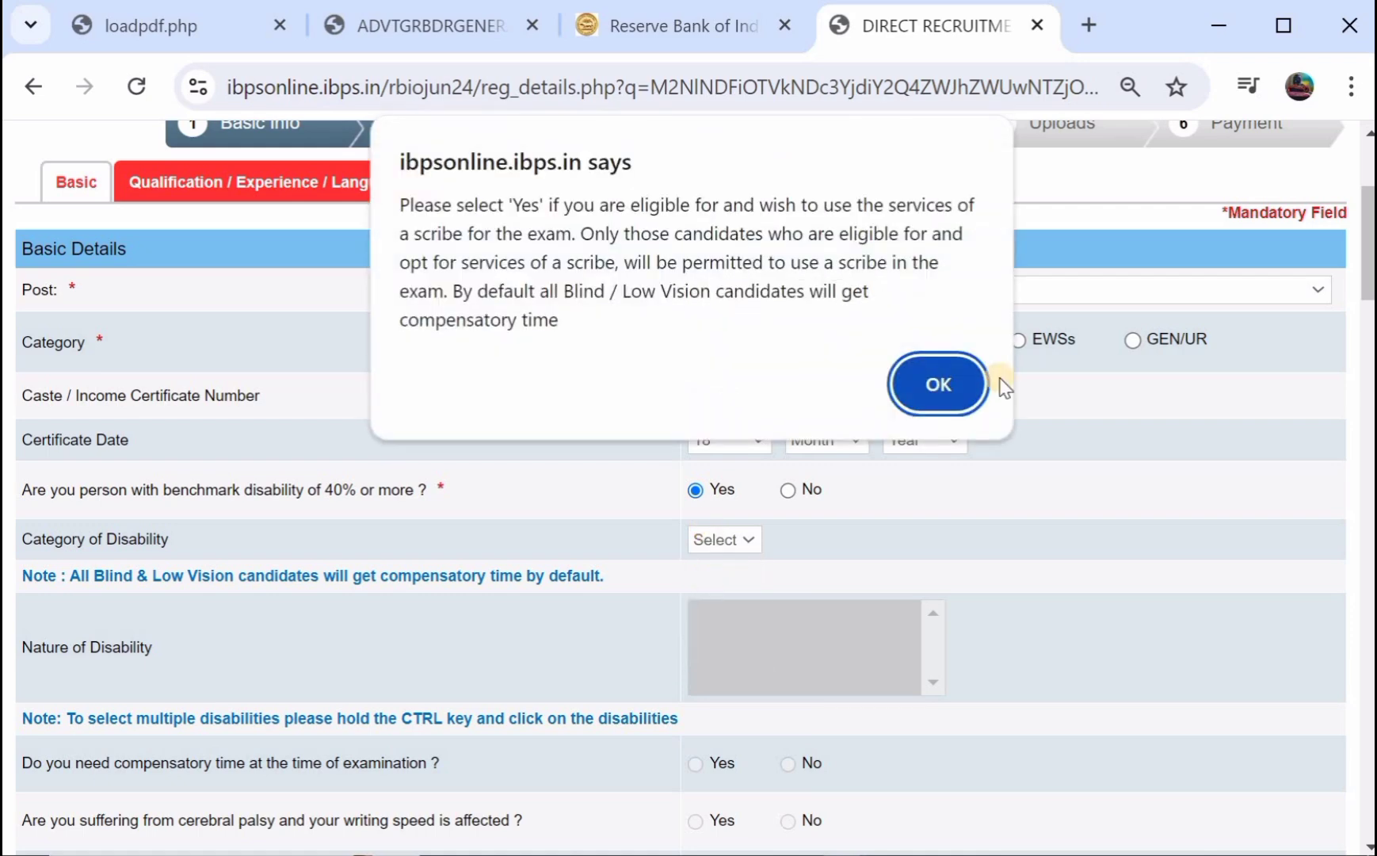
left_click(961, 377)
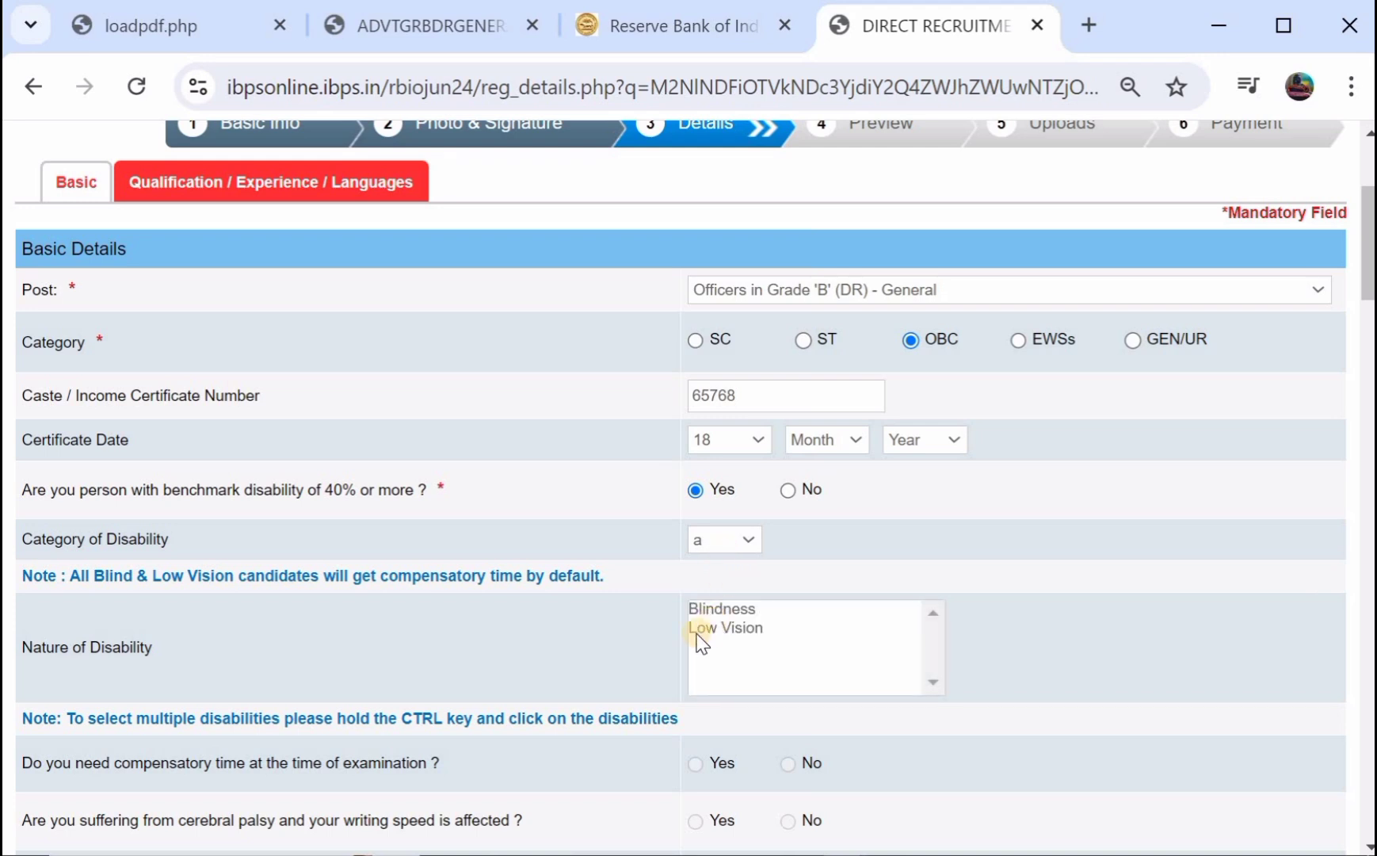
left_click(727, 539)
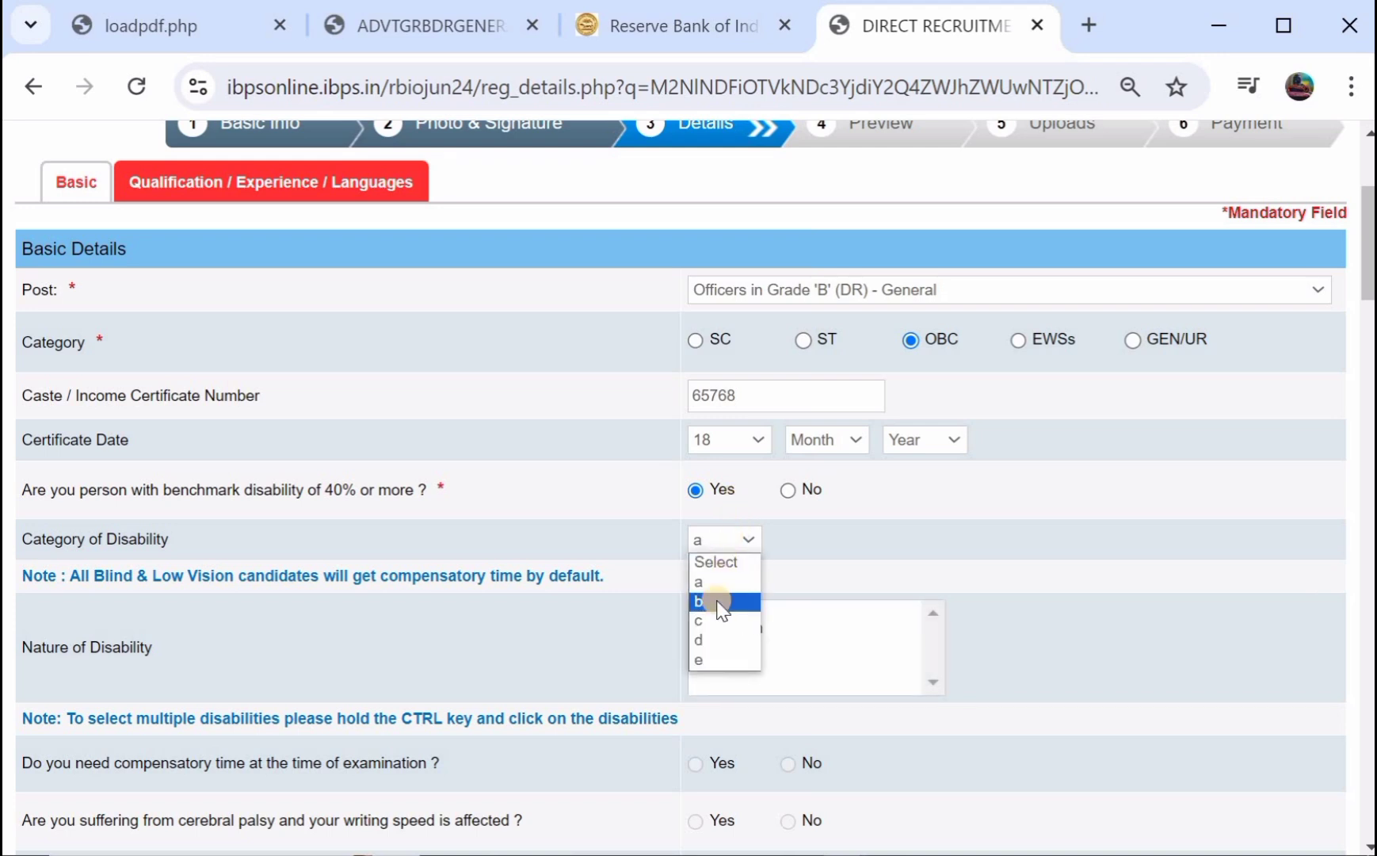
left_click(718, 608)
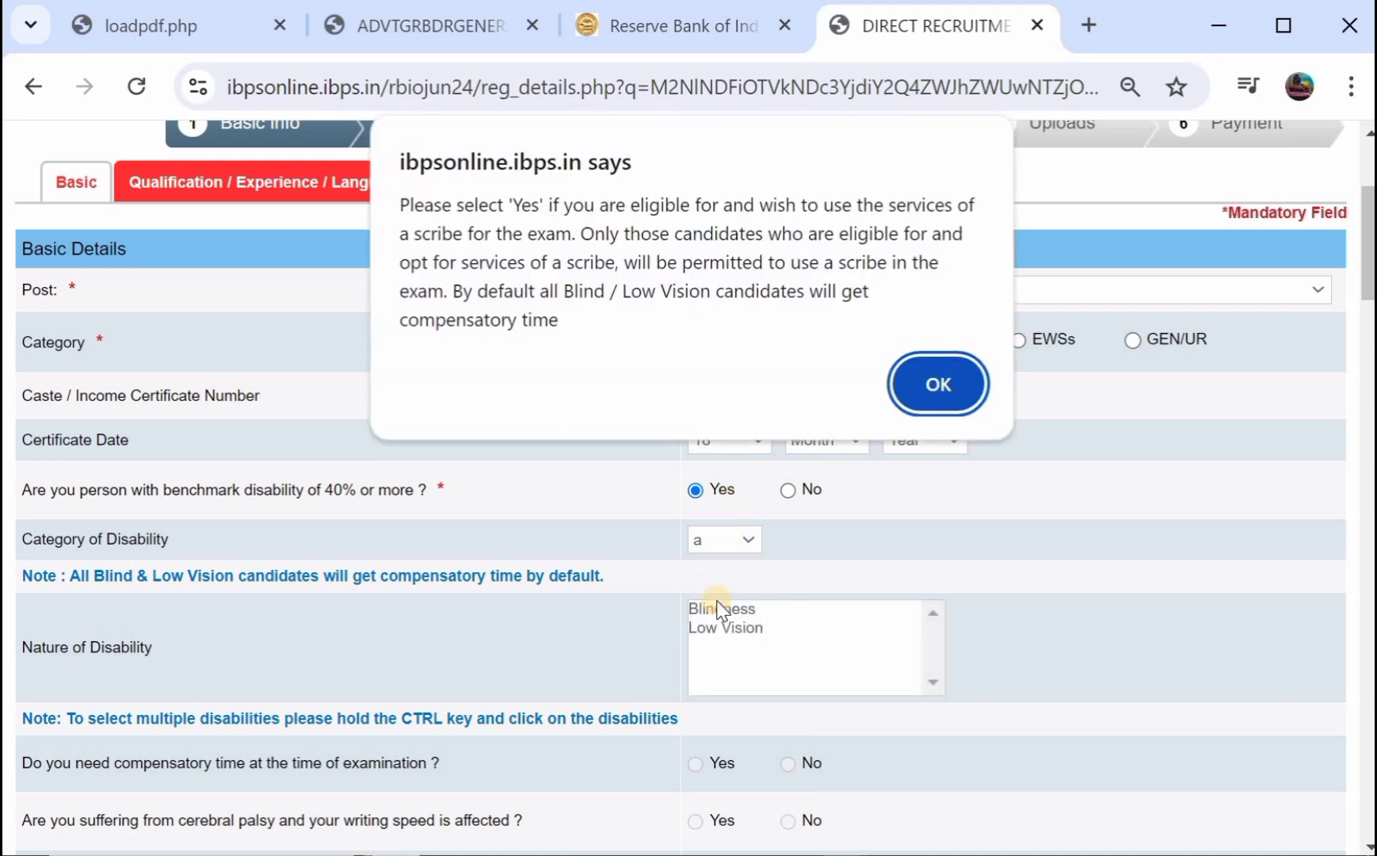
left_click(926, 378)
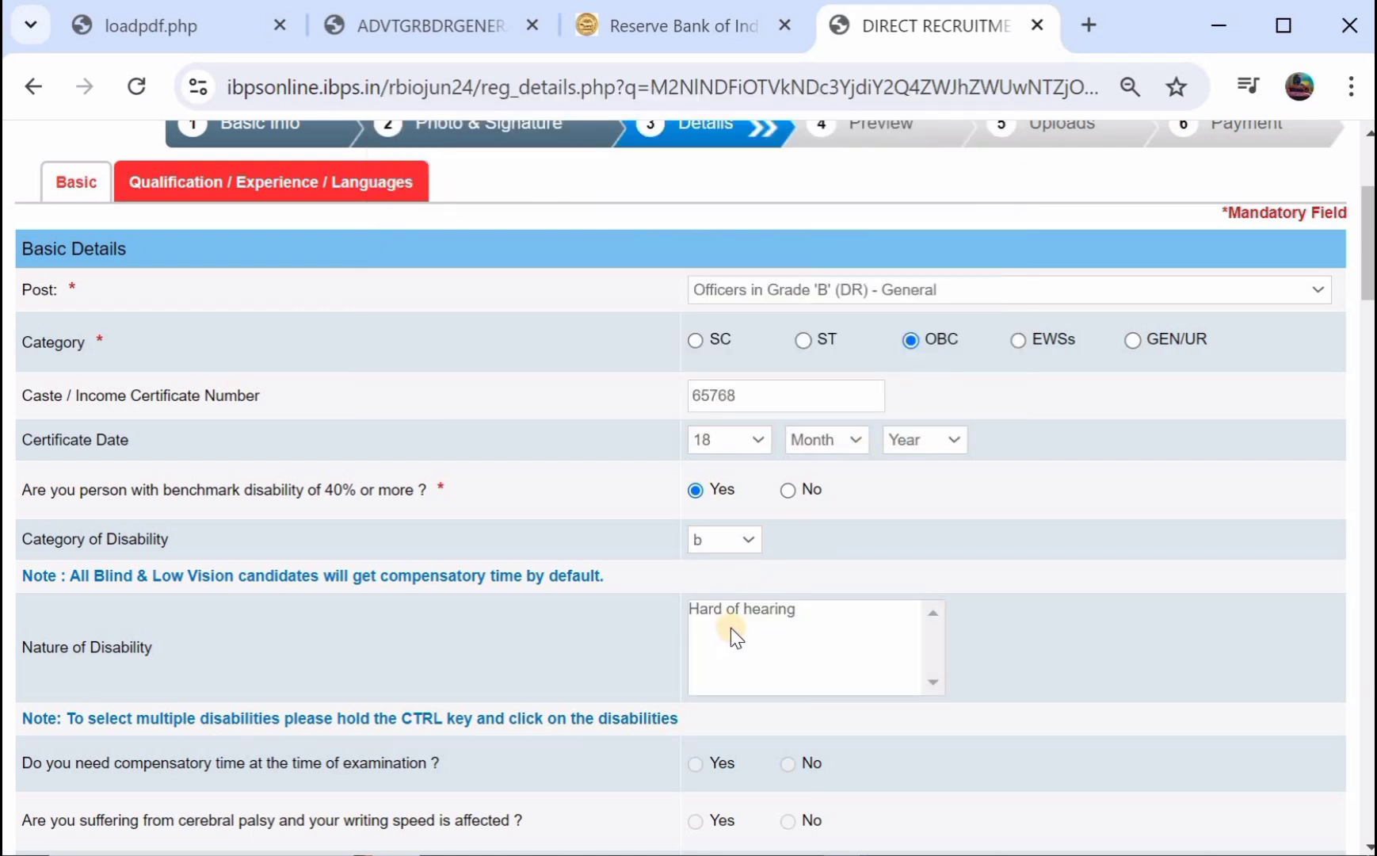
Answer No to disability, compensatory time, scribe, M.Phil, Ph.D and Ex-Servicemen questions.
left_click(788, 491)
scroll(794, 498, "down", 5)
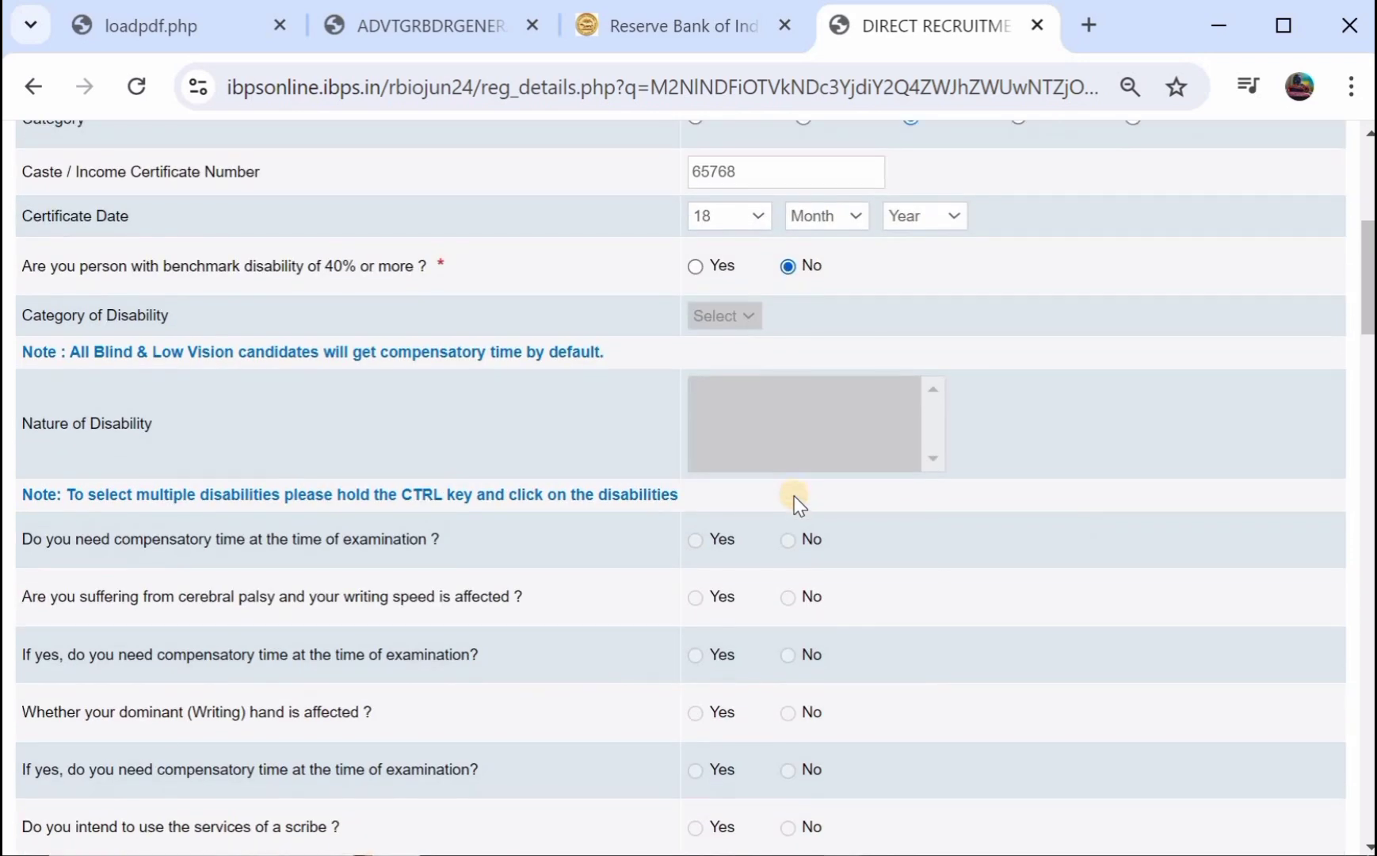
left_click(790, 405)
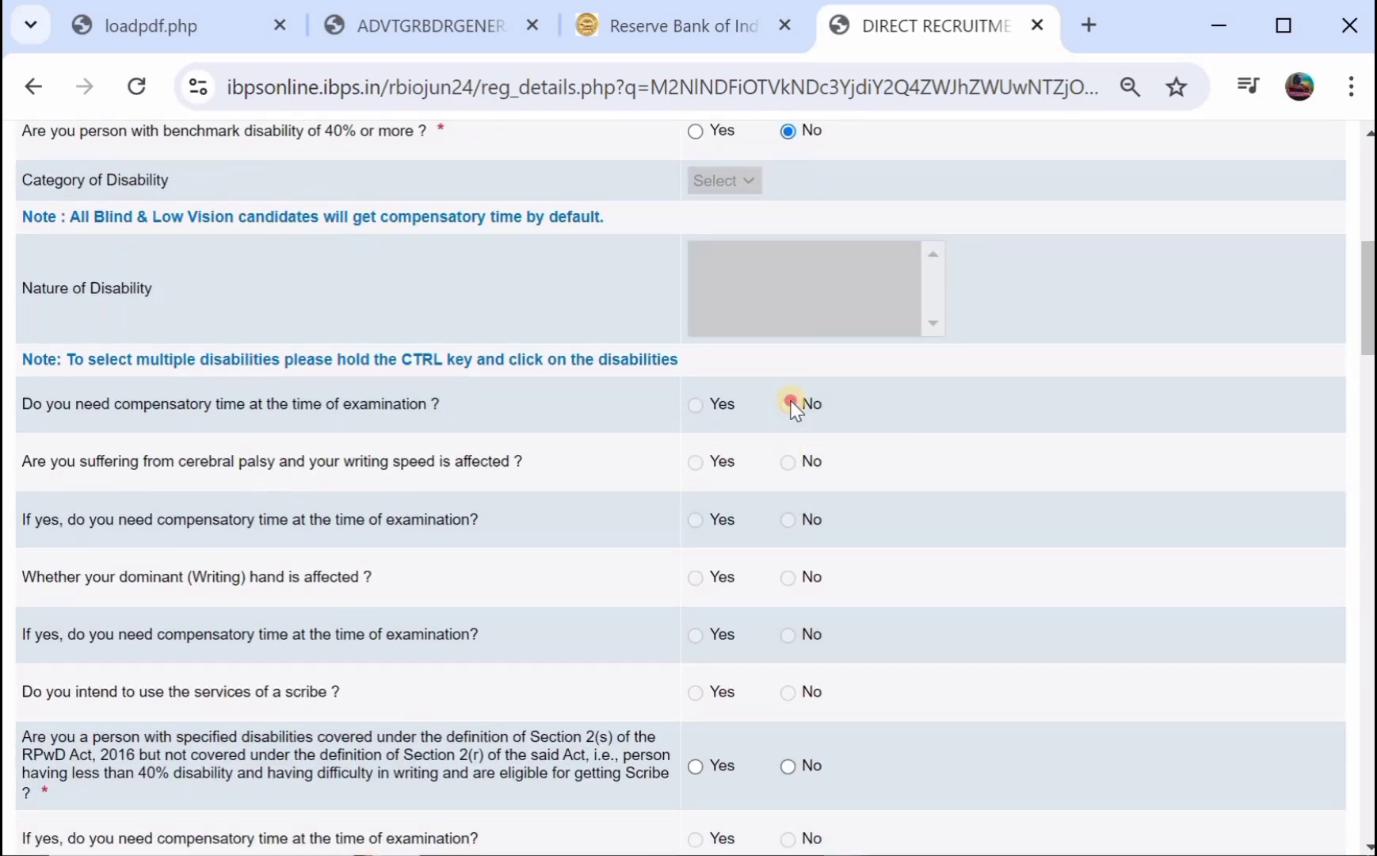
scroll(758, 507, "down", 4)
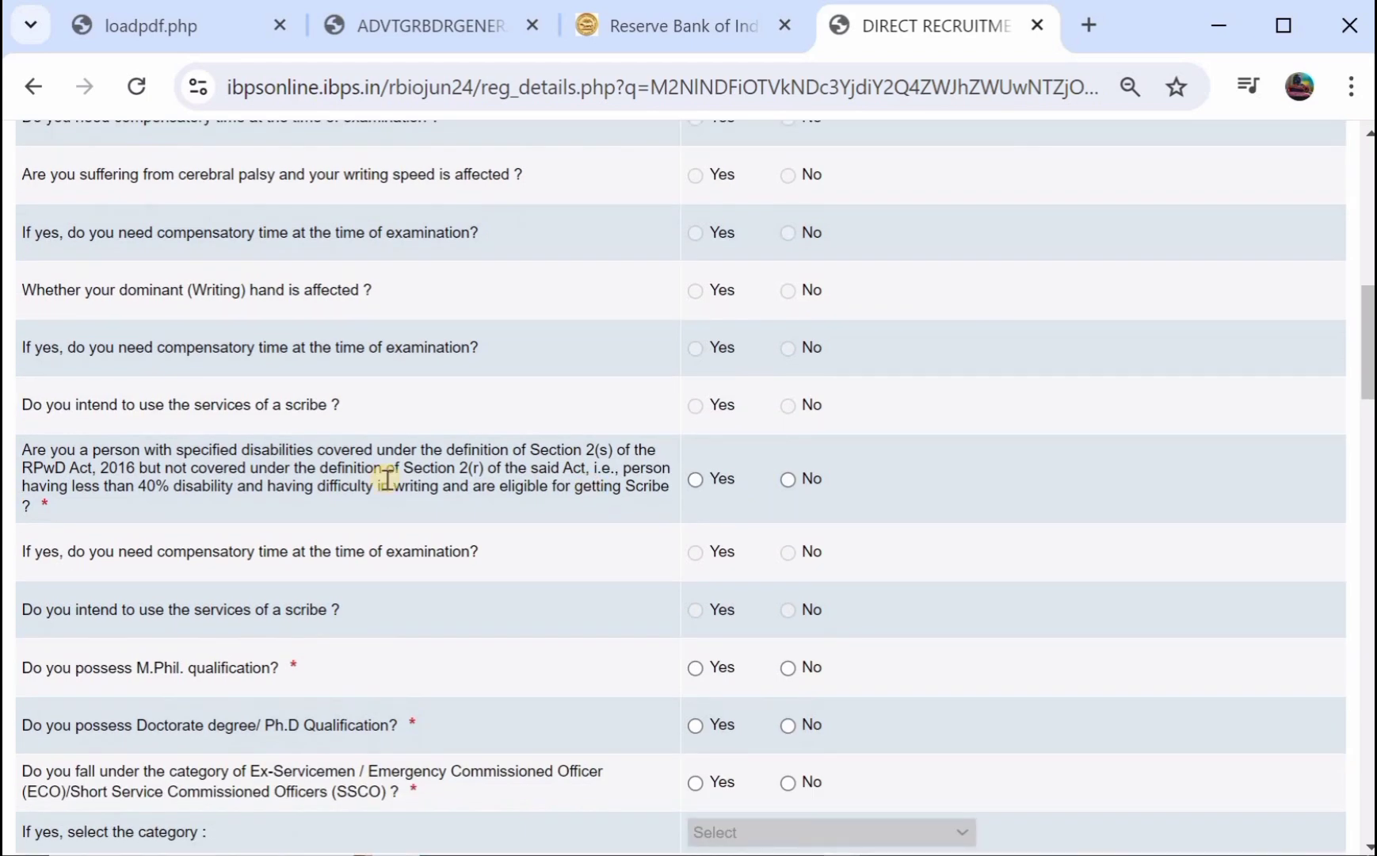
left_click(789, 481)
scroll(791, 483, "down", 2)
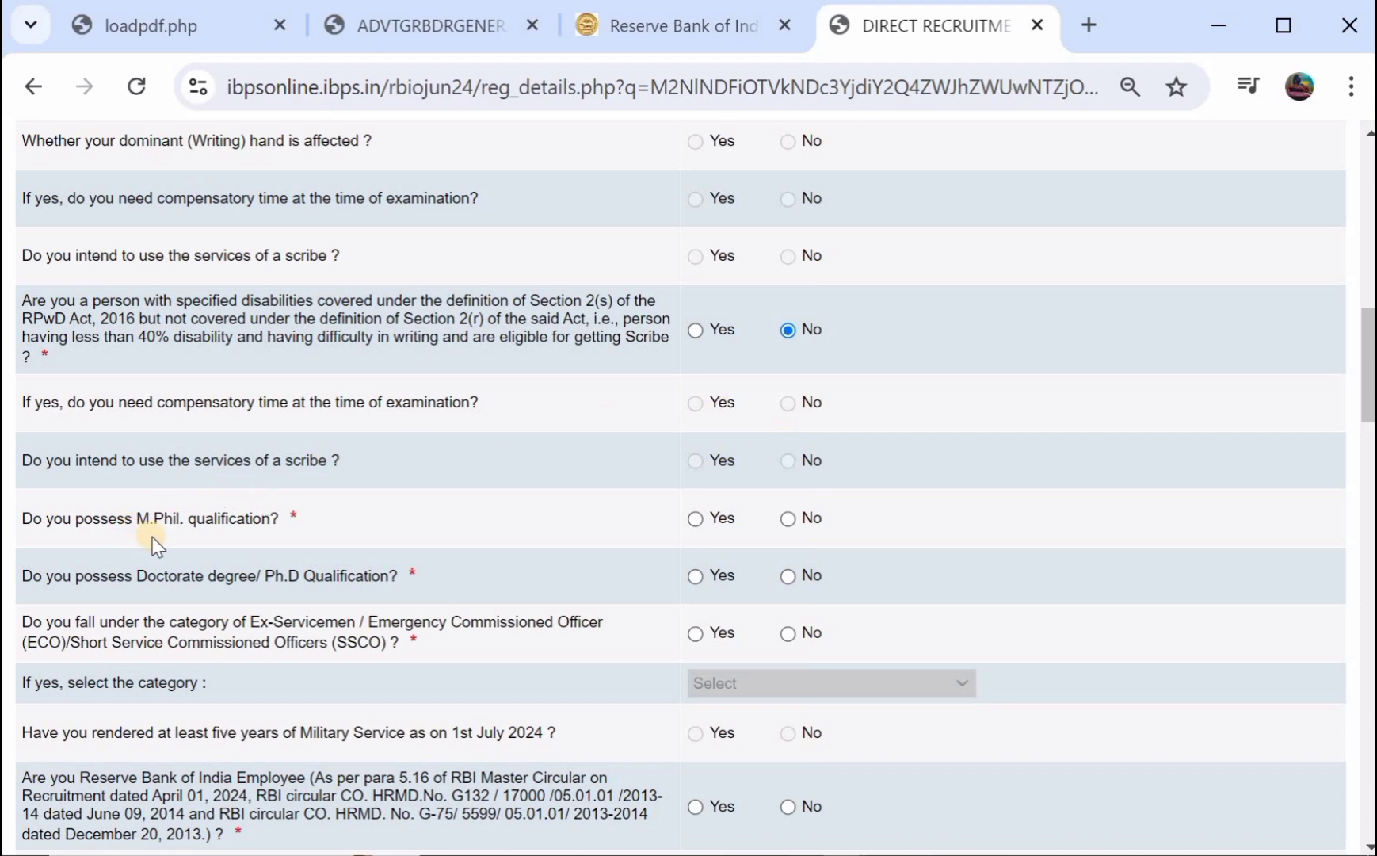
left_click(695, 521)
left_click(788, 520)
scroll(795, 529, "down", 2)
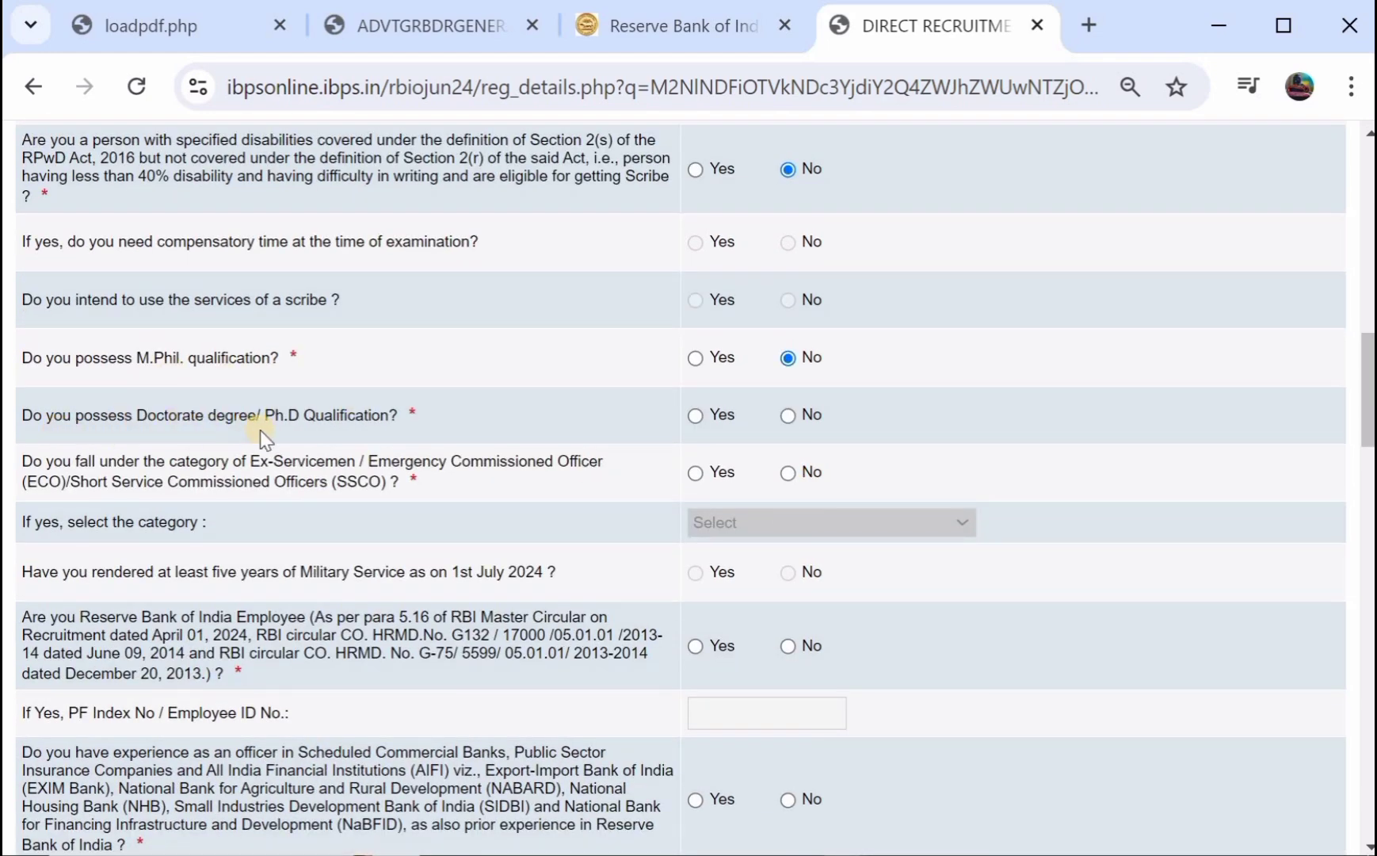
left_click(789, 416)
left_click(696, 473)
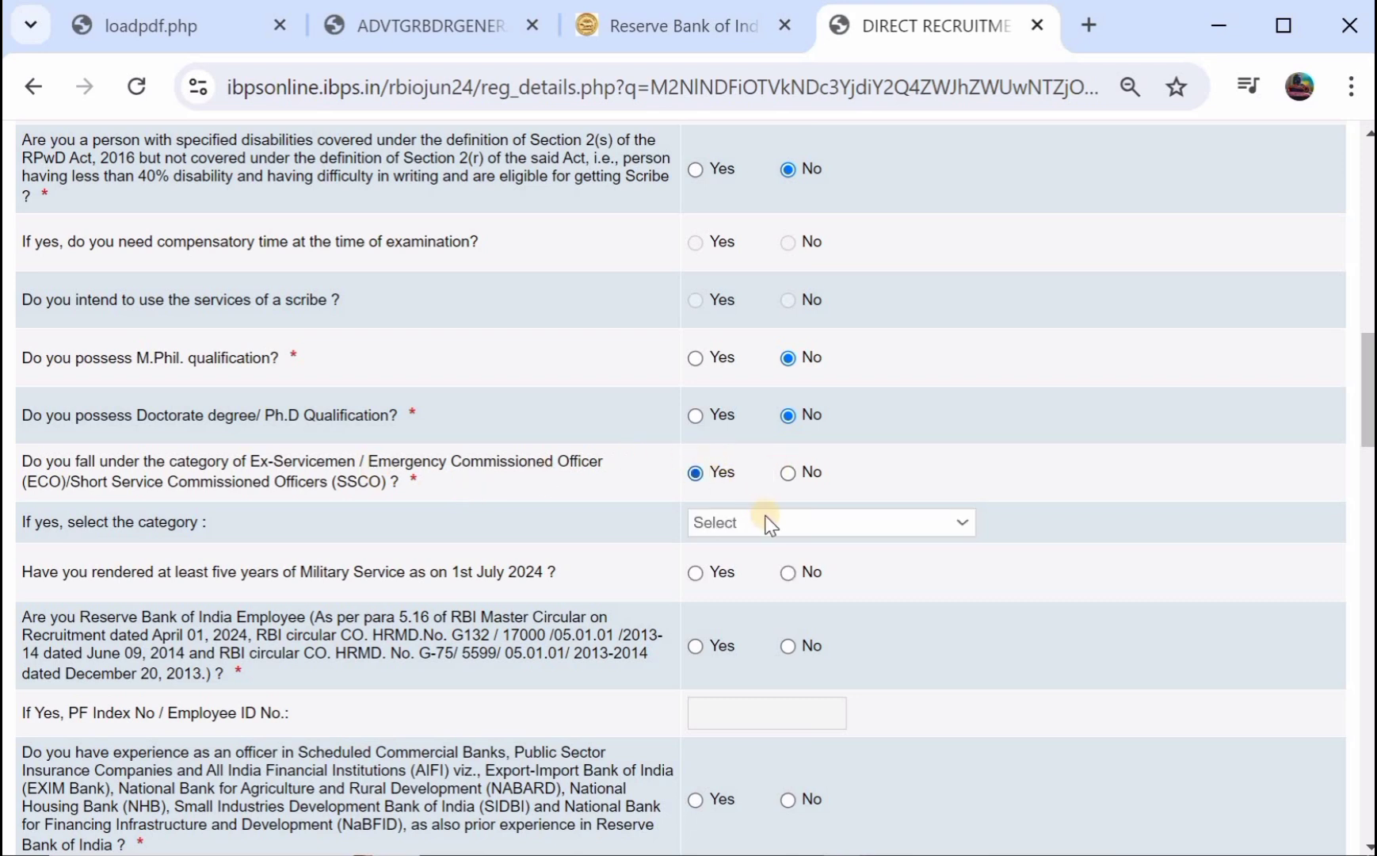
left_click(791, 475)
Answer No to RBI employee, officer experience, government employment and ex-bank-employee questions.
scroll(602, 560, "down", 3)
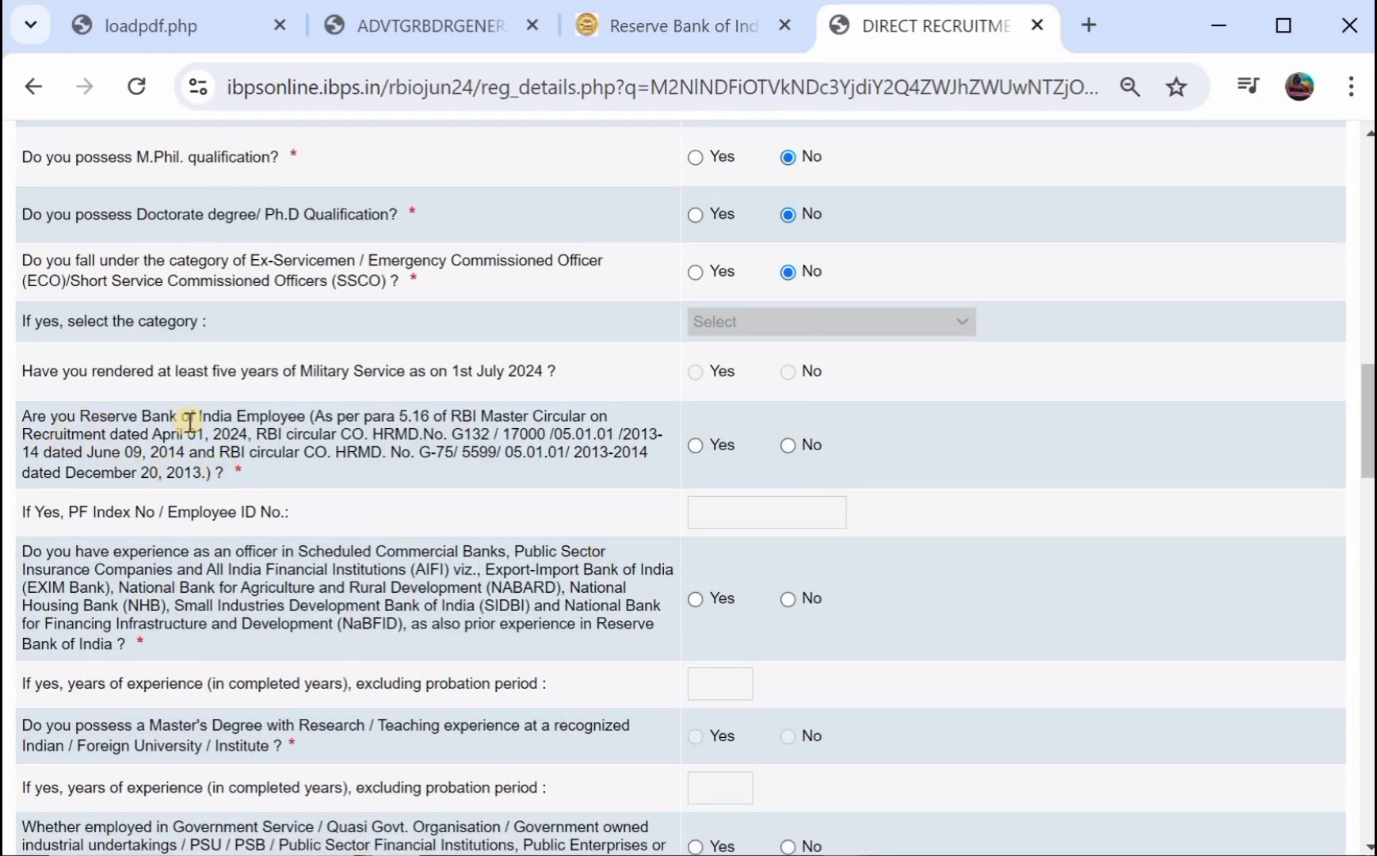
left_click(694, 448)
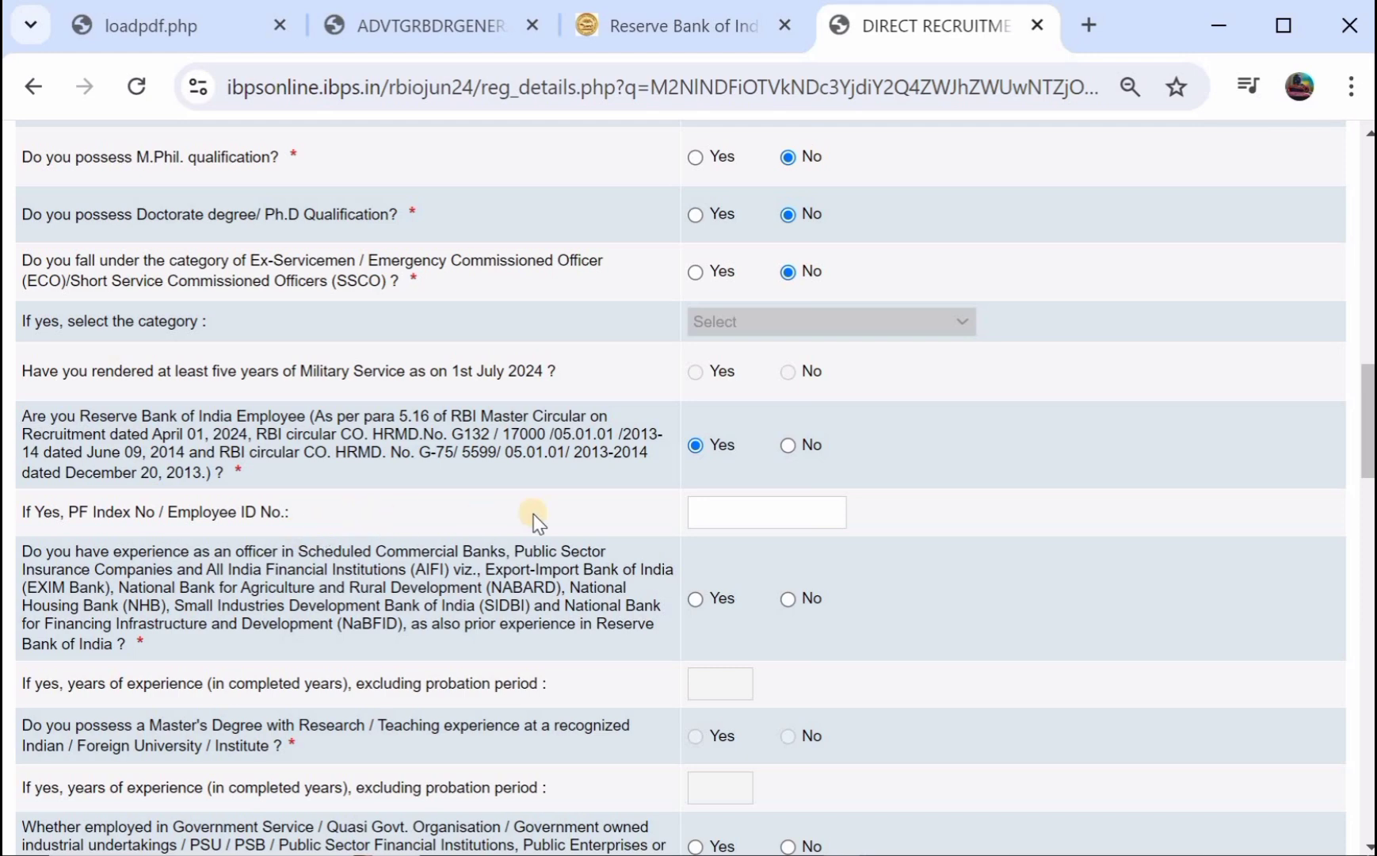
left_click(789, 445)
scroll(796, 448, "down", 2)
scroll(797, 448, "down", 1)
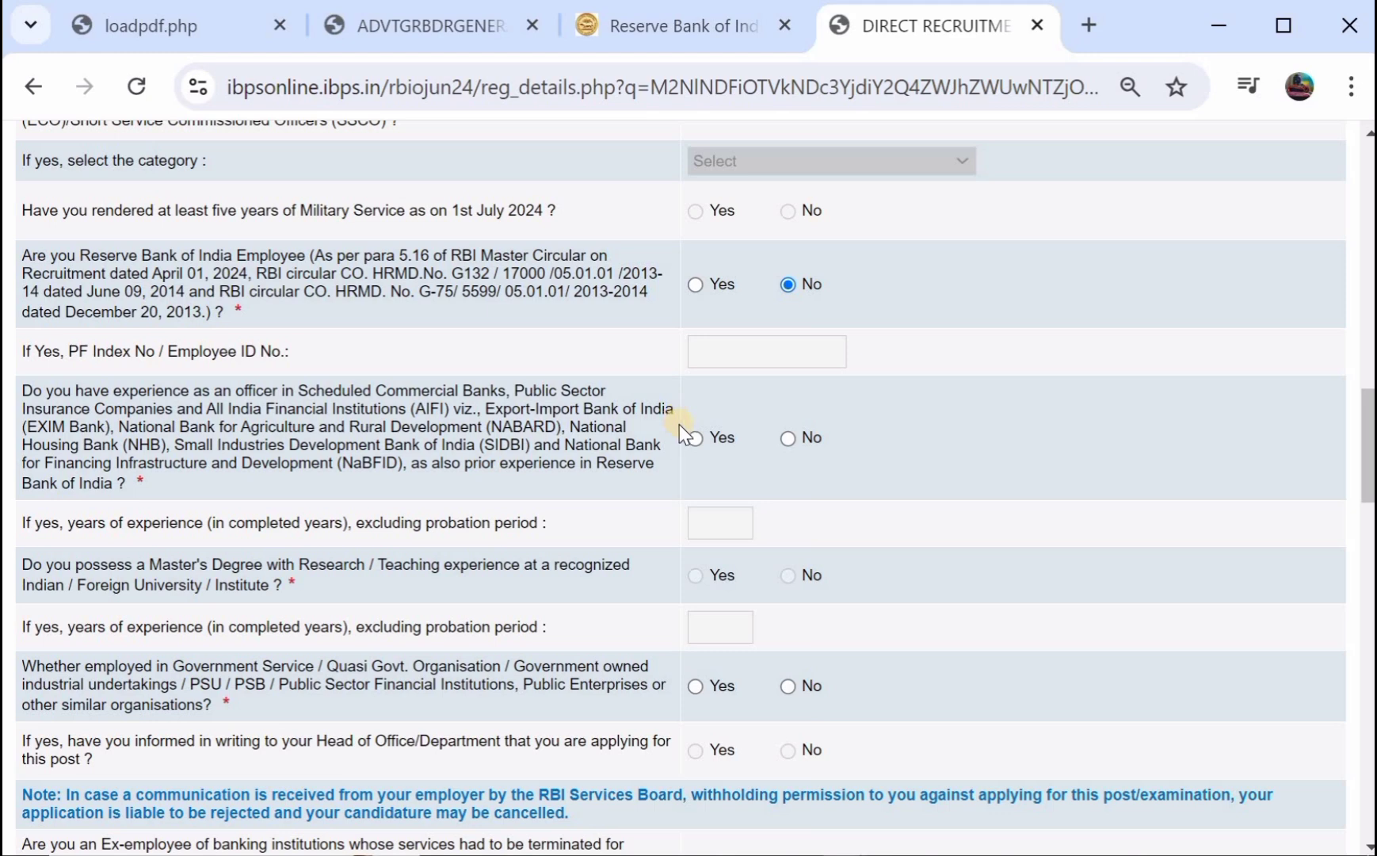
left_click(789, 438)
scroll(791, 438, "down", 2)
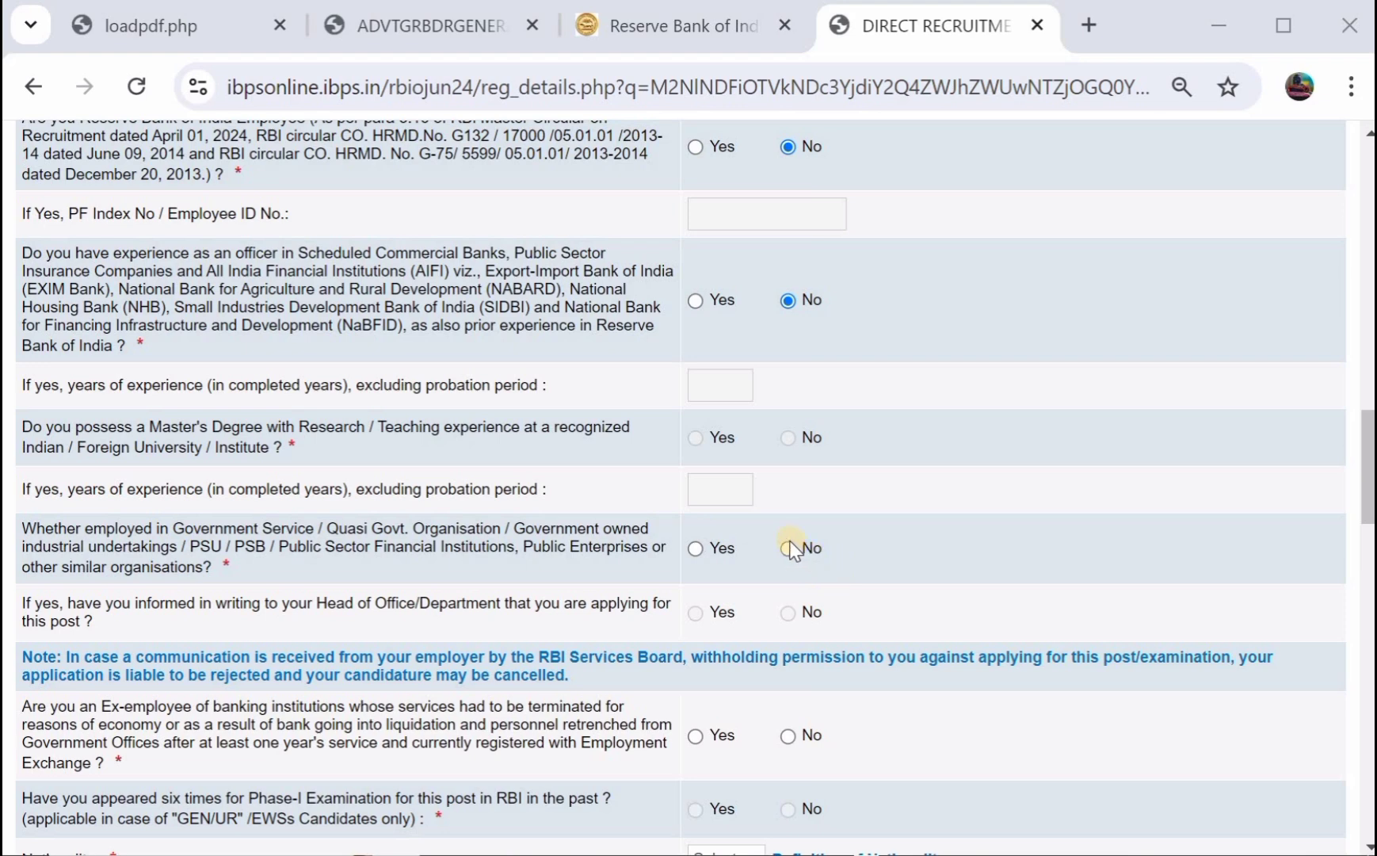
left_click(789, 549)
scroll(791, 547, "down", 2)
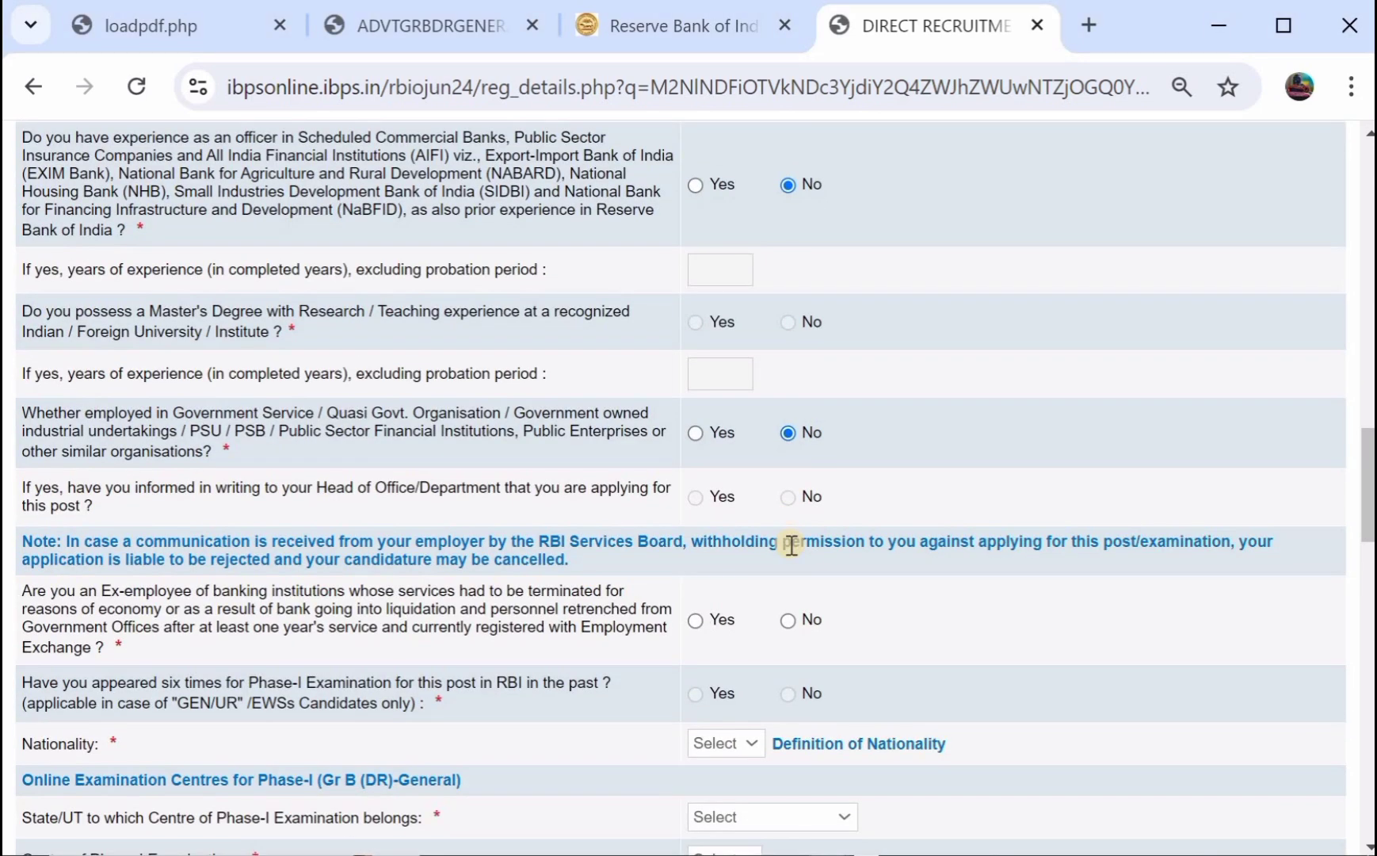
scroll(791, 546, "down", 1)
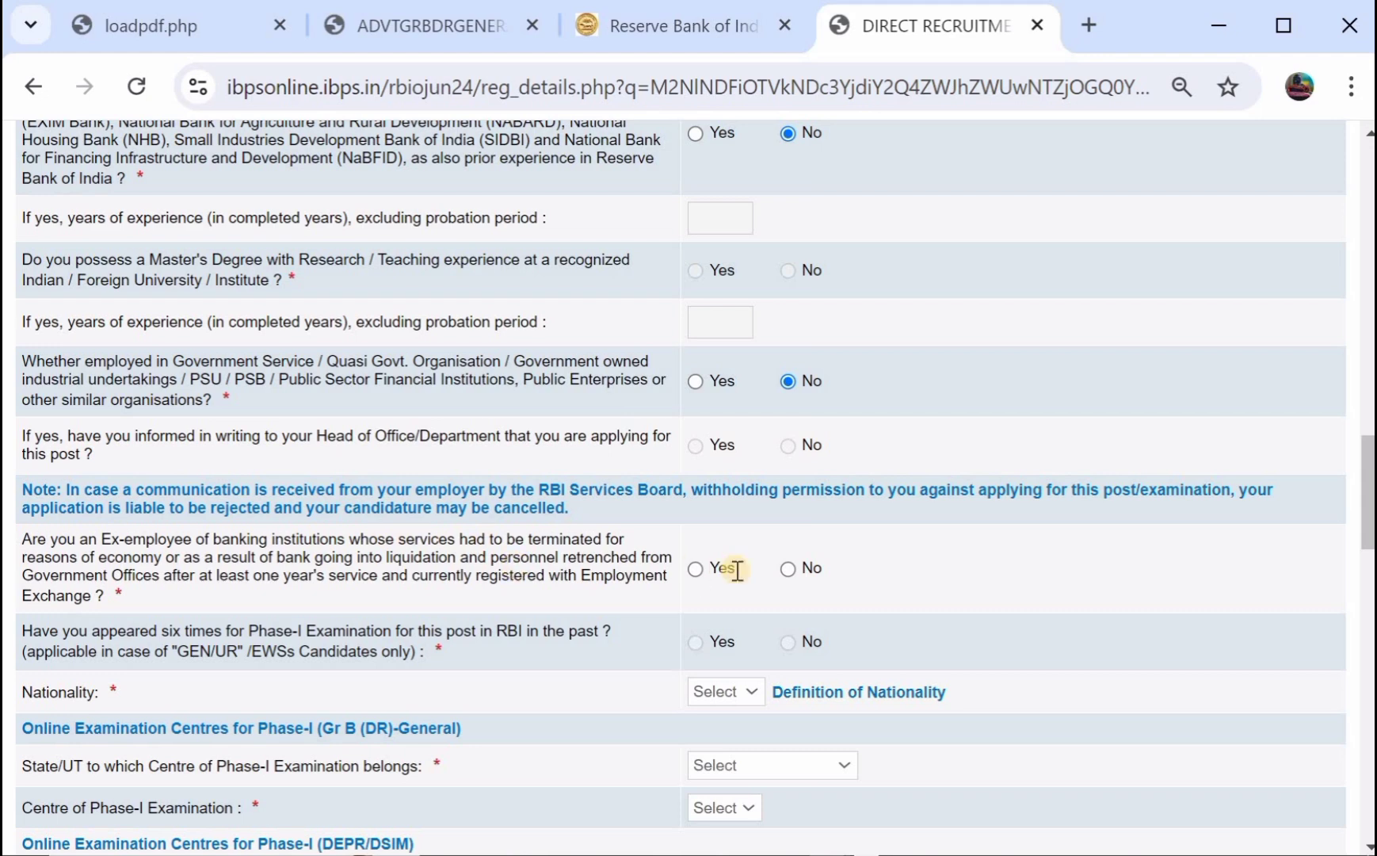
left_click(789, 570)
scroll(791, 571, "down", 3)
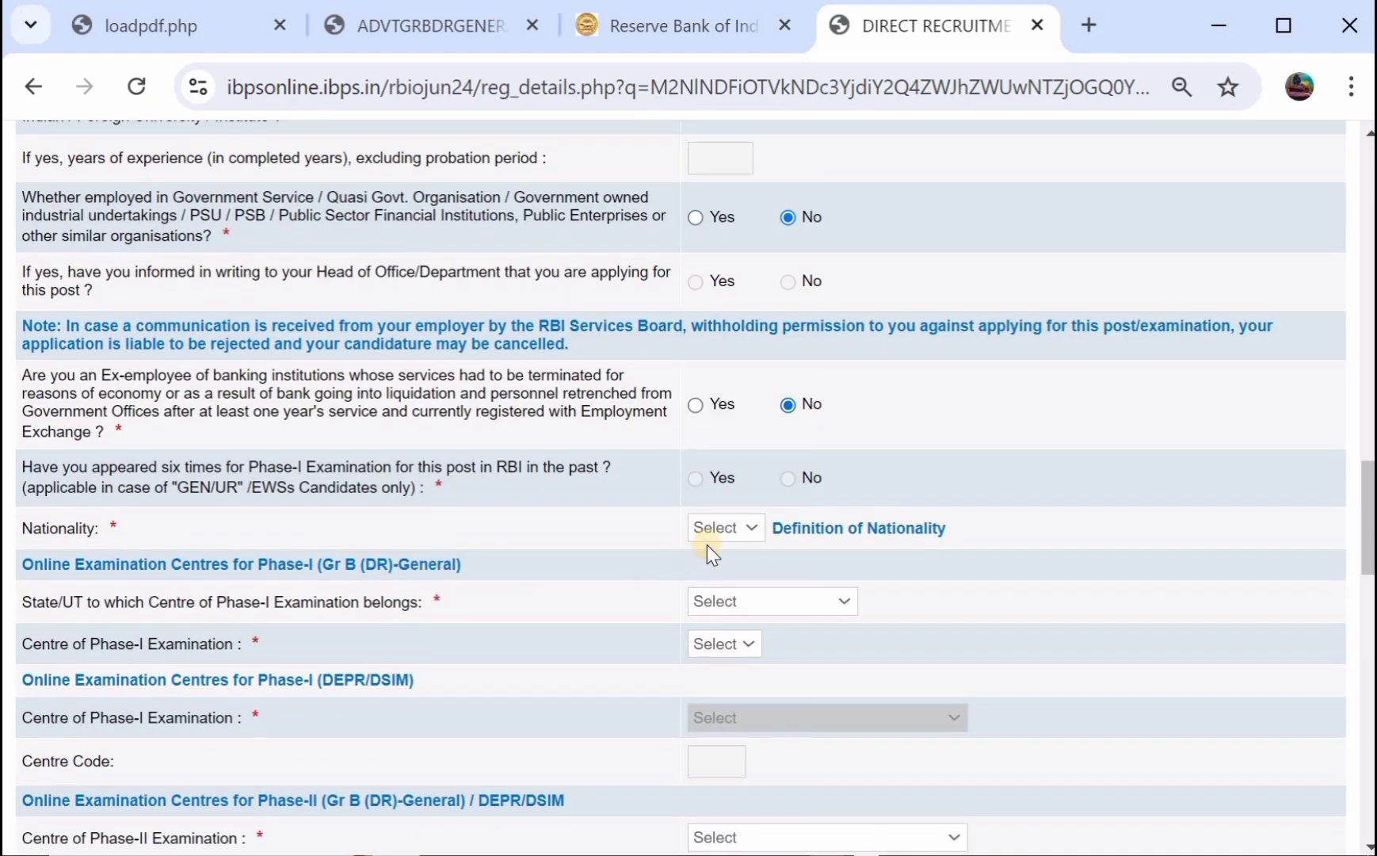
Set nationality to Indian and the Phase-I exam centre to Warangal, Telangana.
left_click(716, 529)
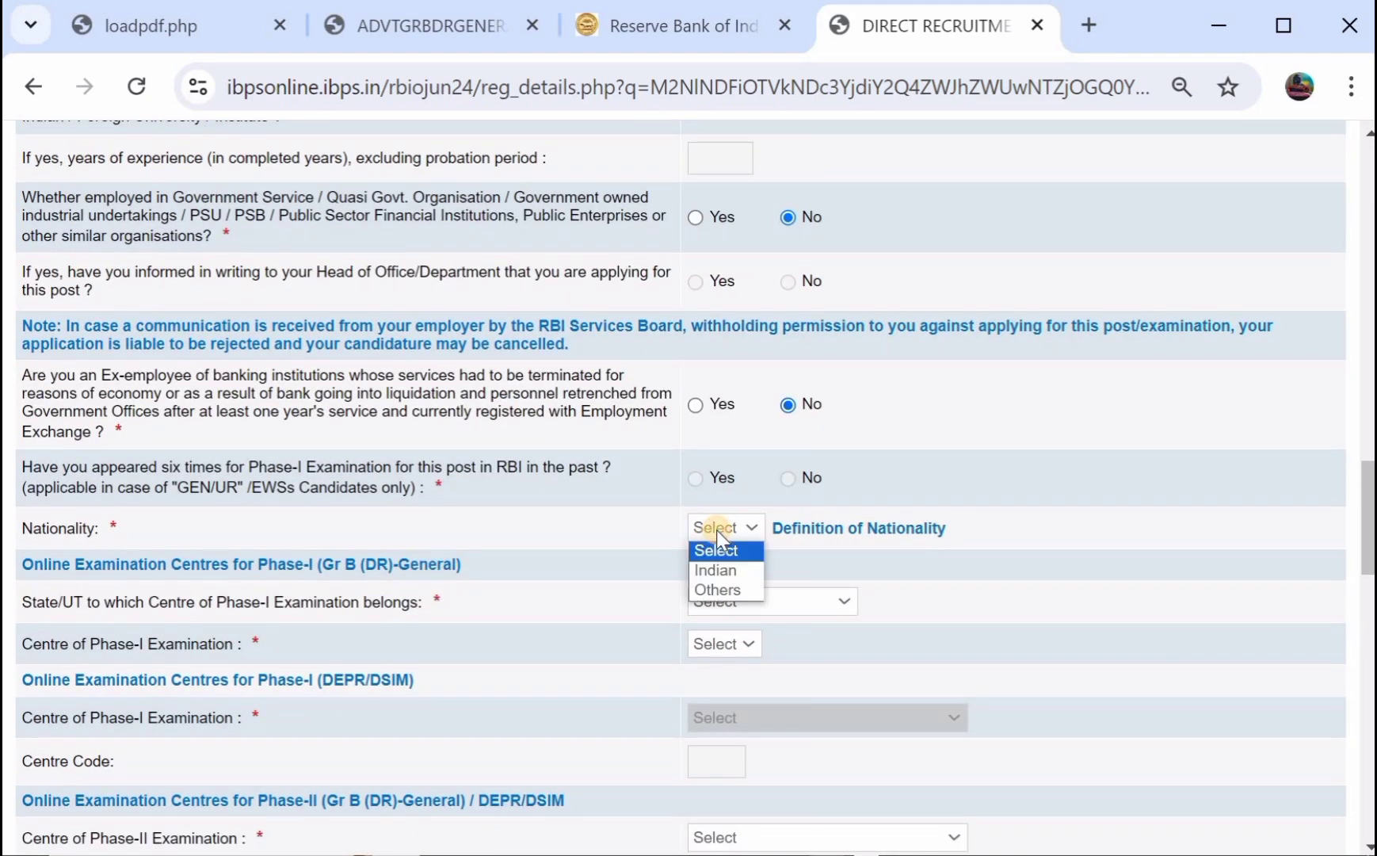
left_click(714, 570)
scroll(612, 571, "down", 1)
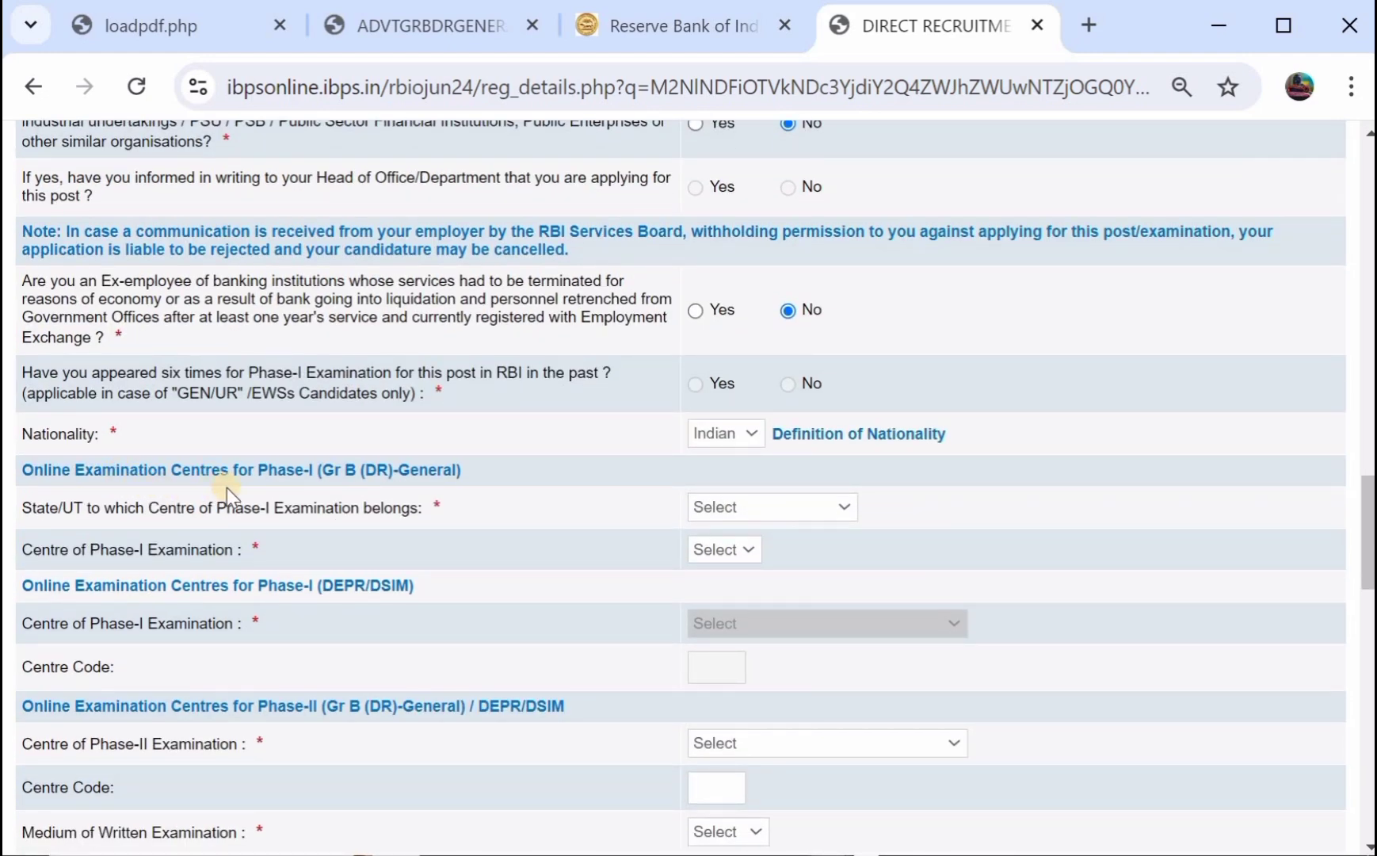
left_click(710, 496)
scroll(740, 443, "down", 4)
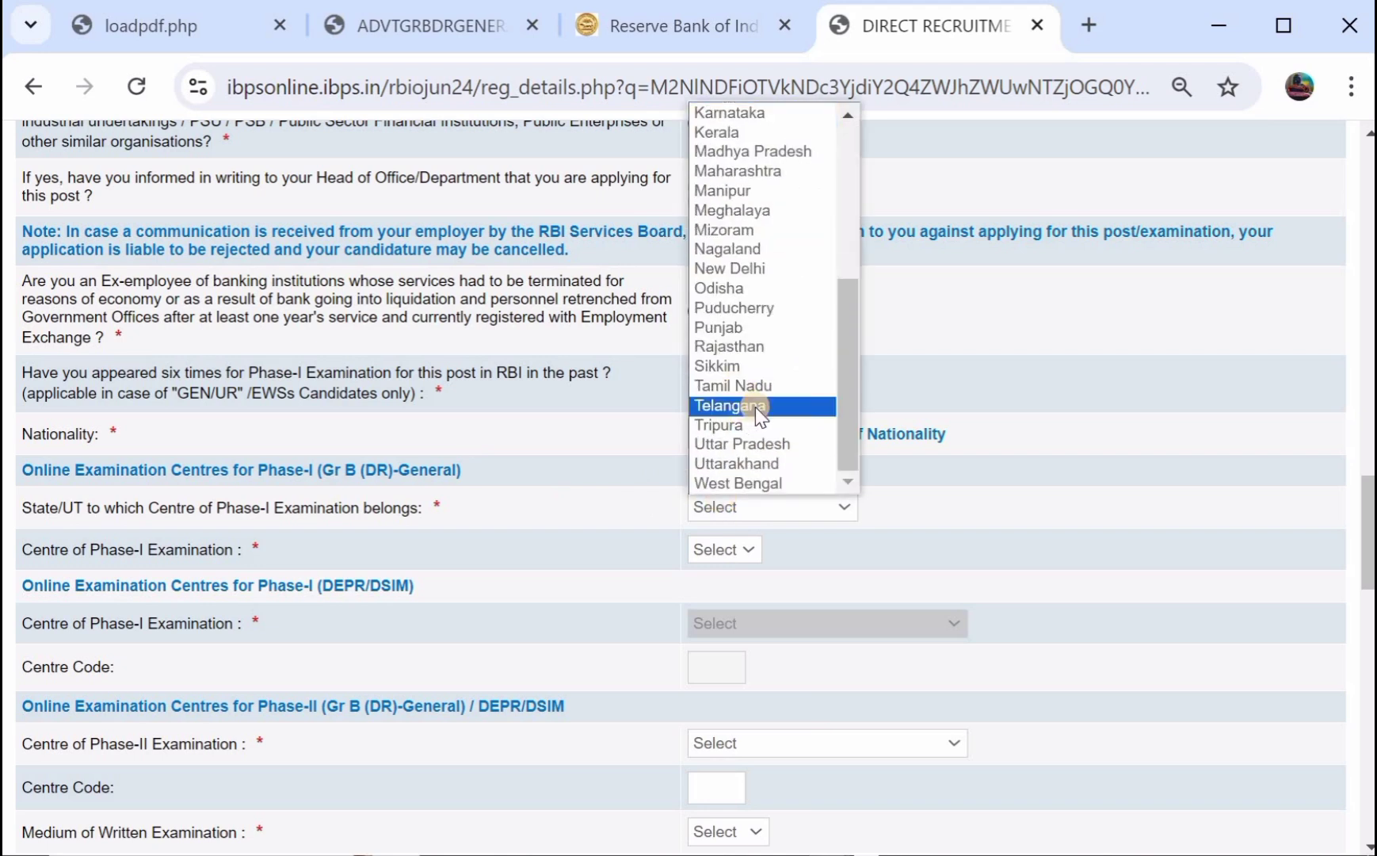
left_click(754, 406)
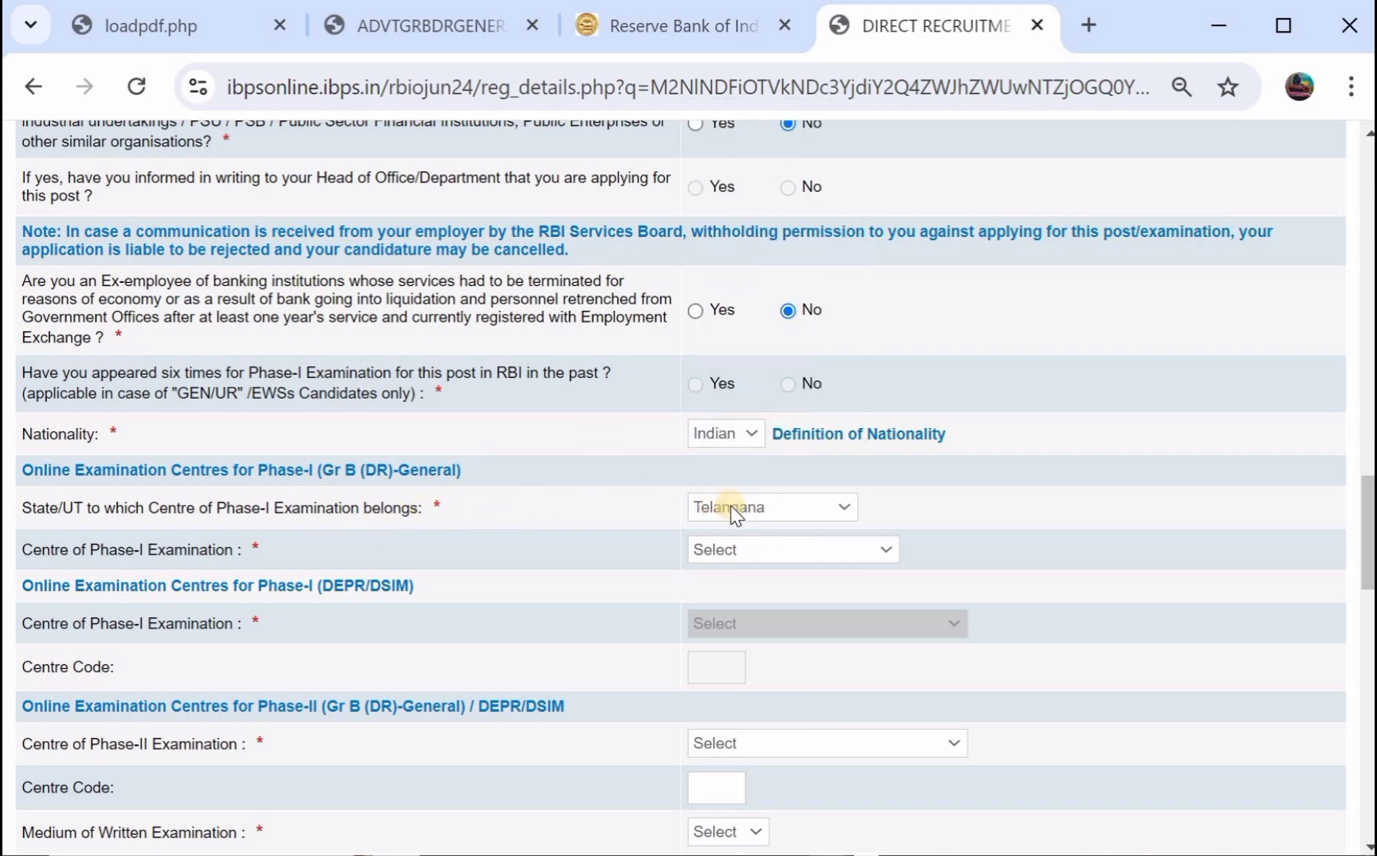
left_click(712, 550)
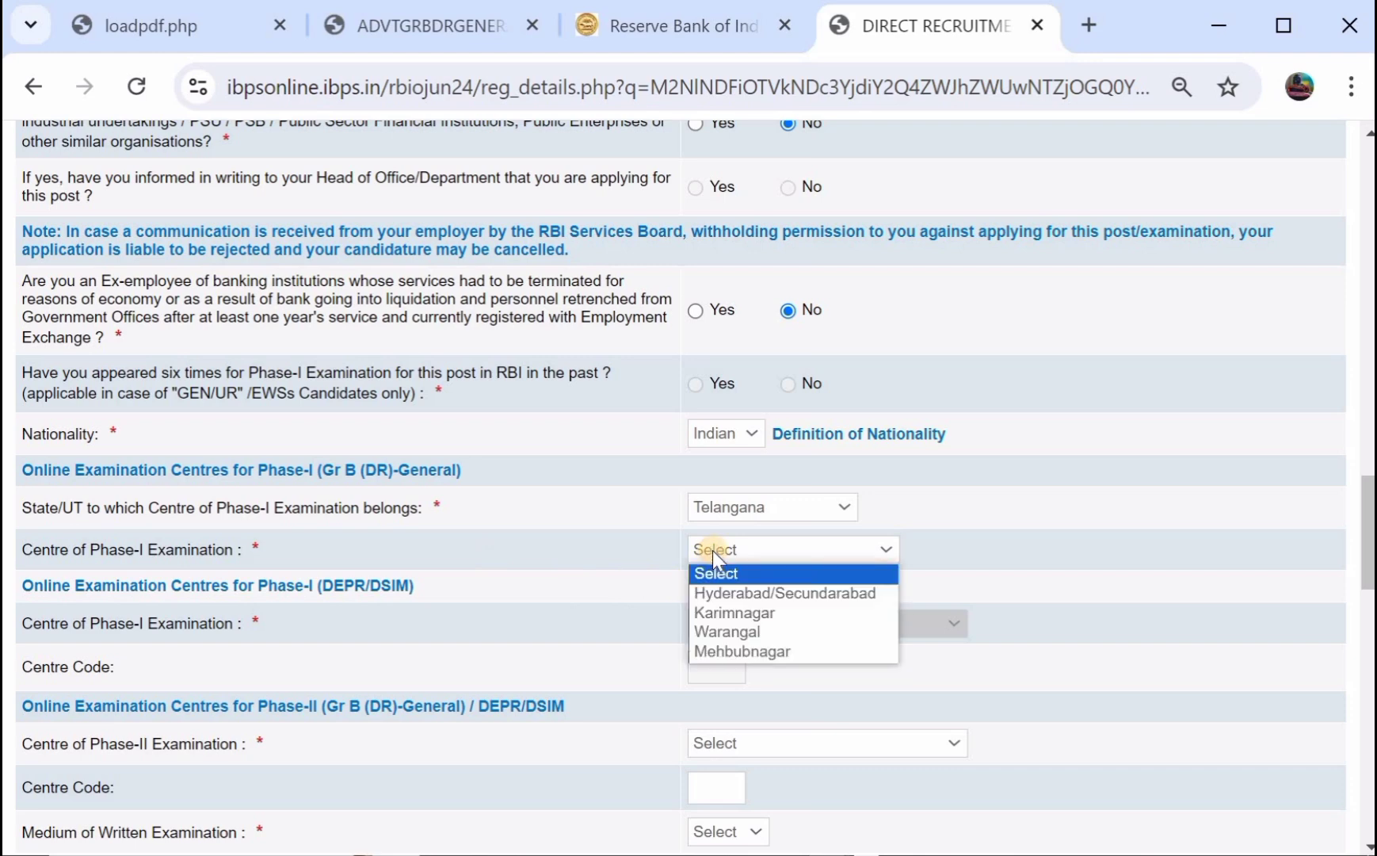
left_click(723, 632)
Choose Hyderabad/Secundarabad as the Phase-II centre and English as the exam medium.
scroll(517, 562, "down", 1)
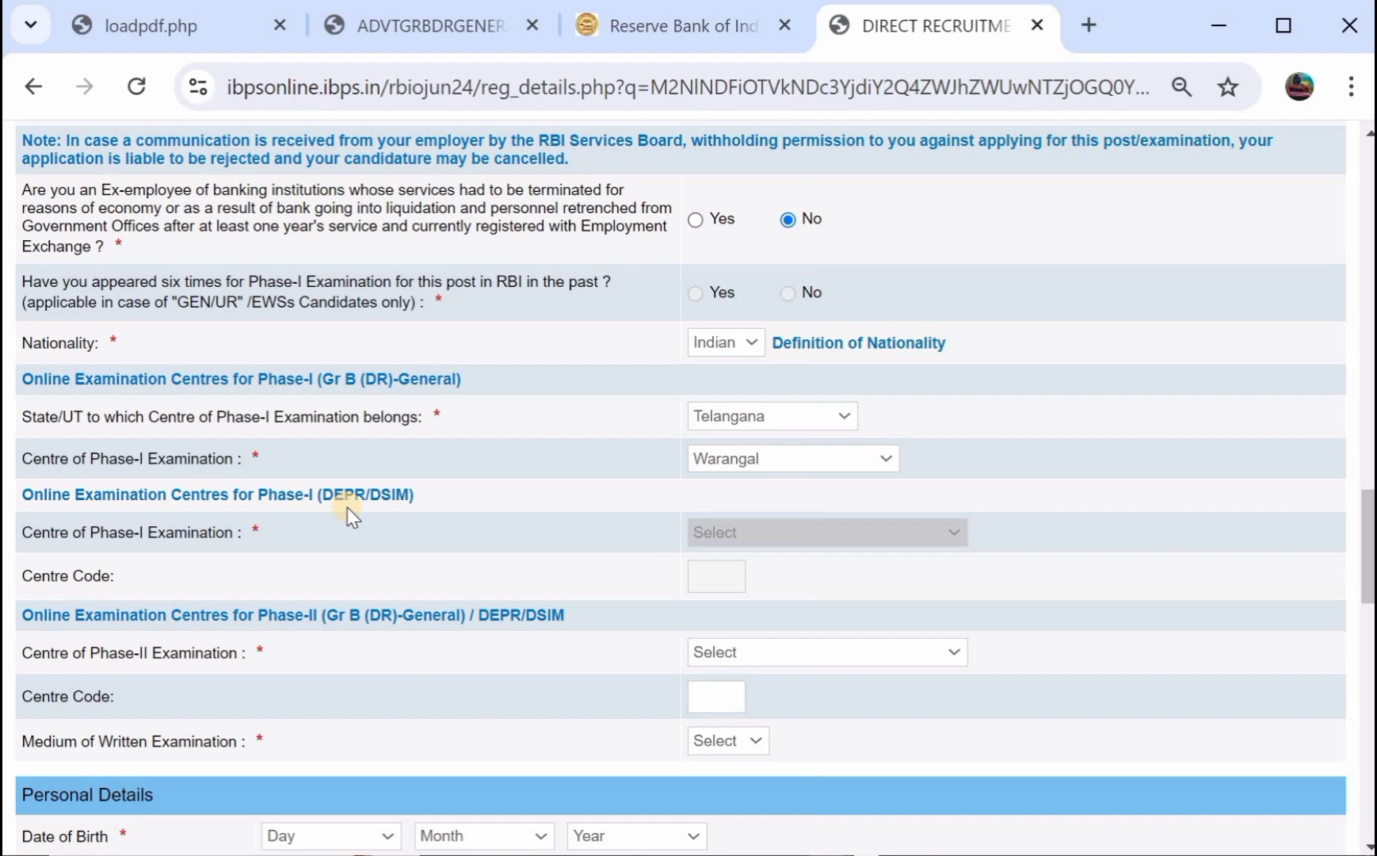
scroll(354, 521, "down", 2)
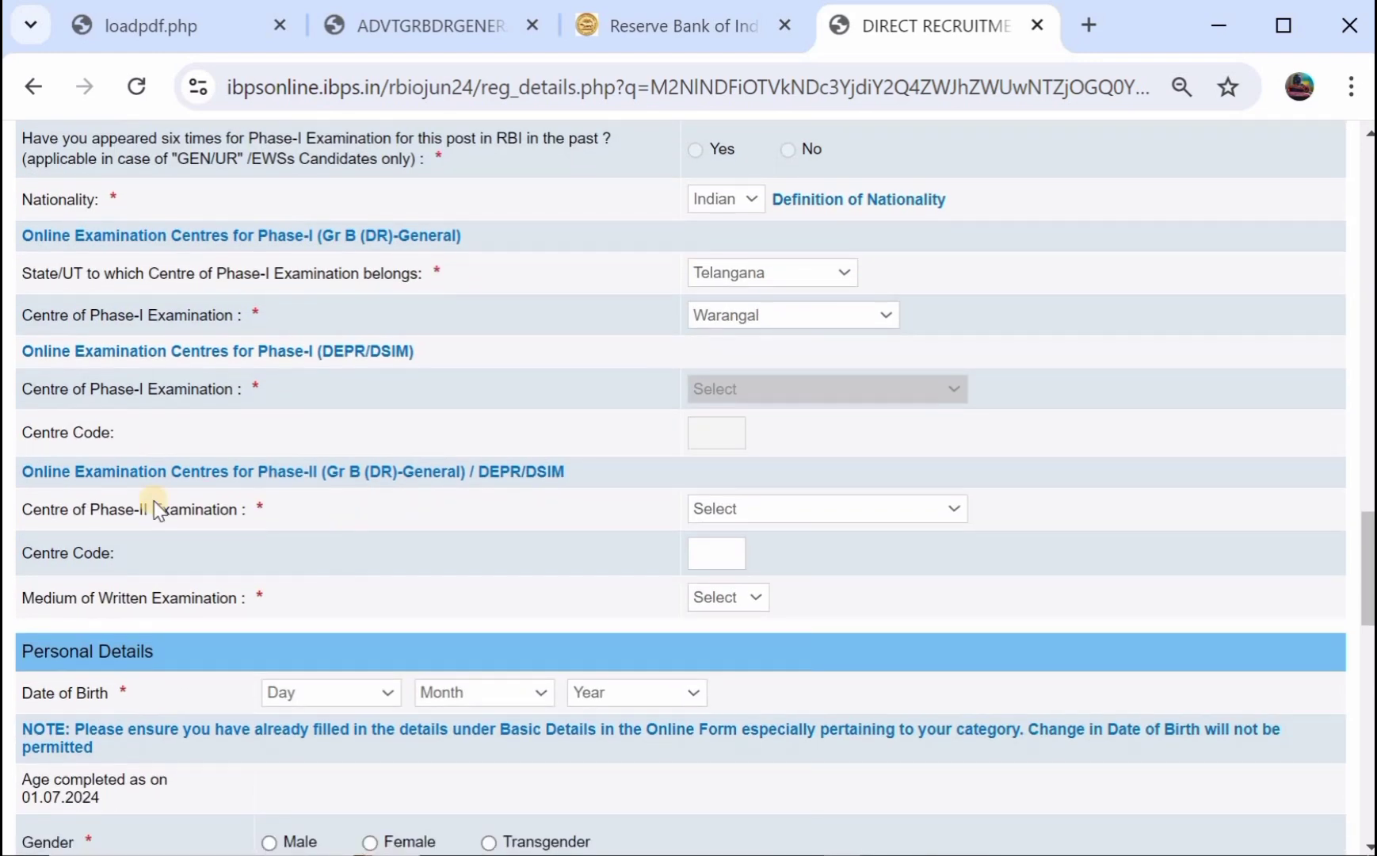
left_click(736, 508)
scroll(764, 416, "down", 1)
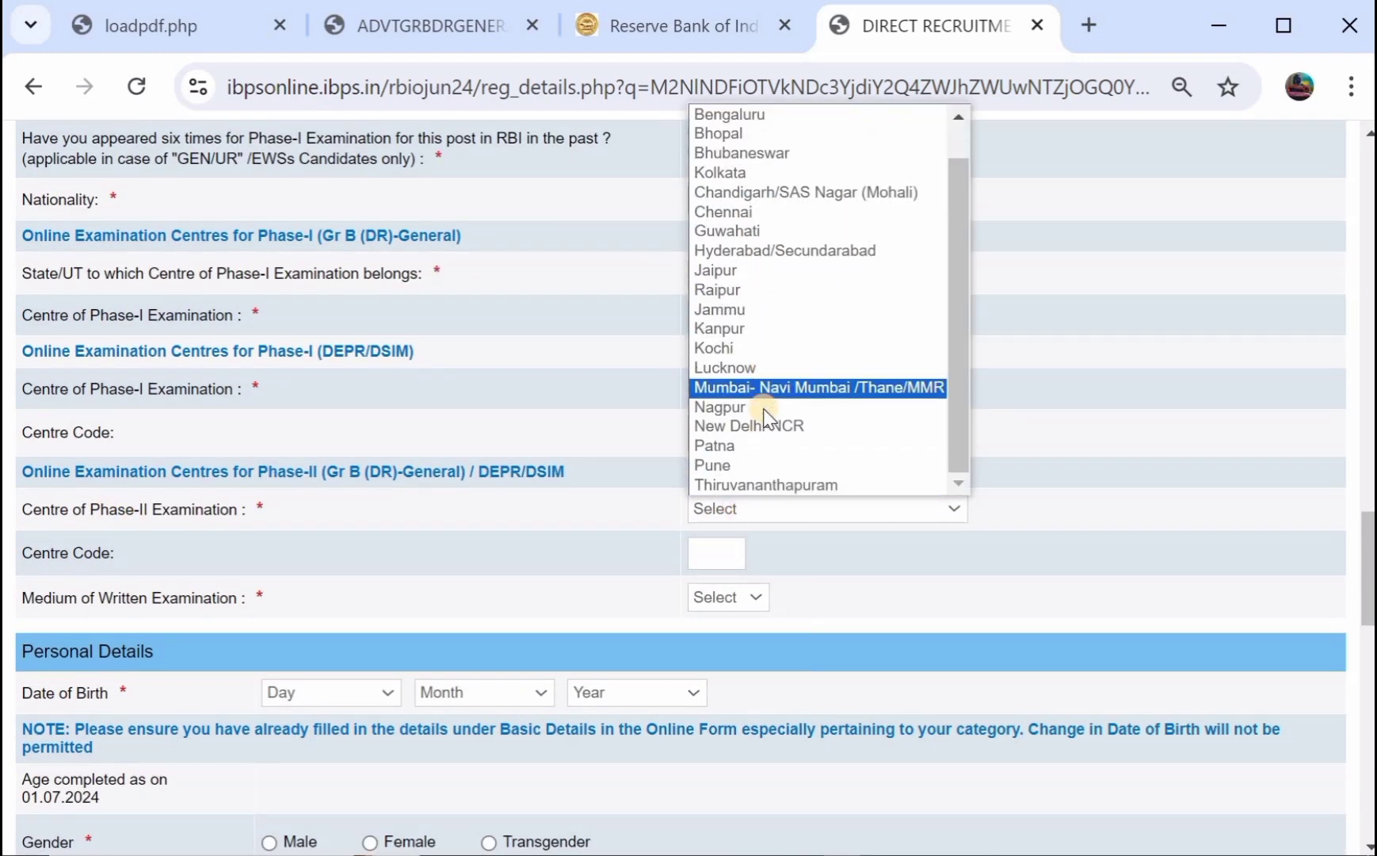
left_click(753, 254)
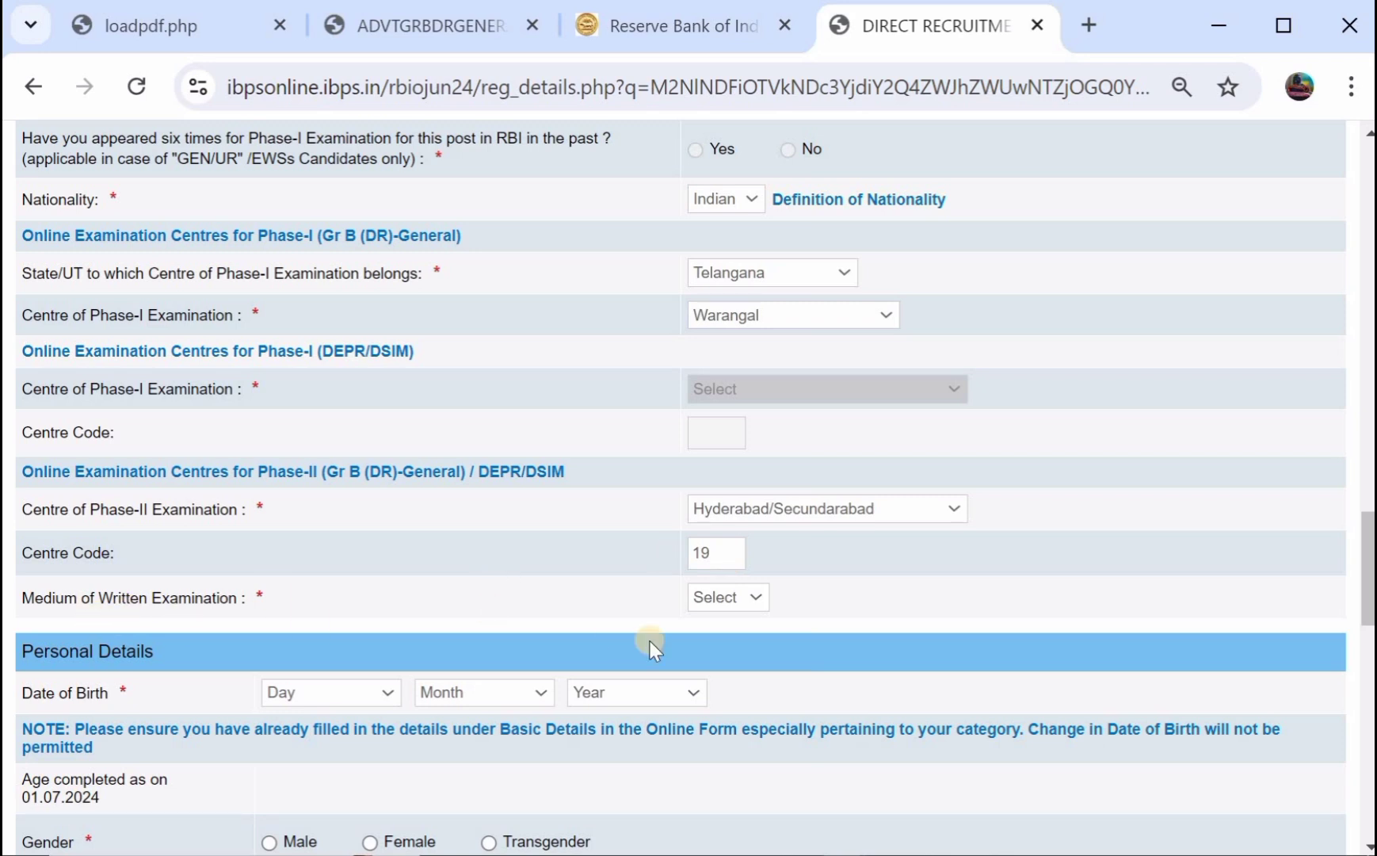
left_click(709, 599)
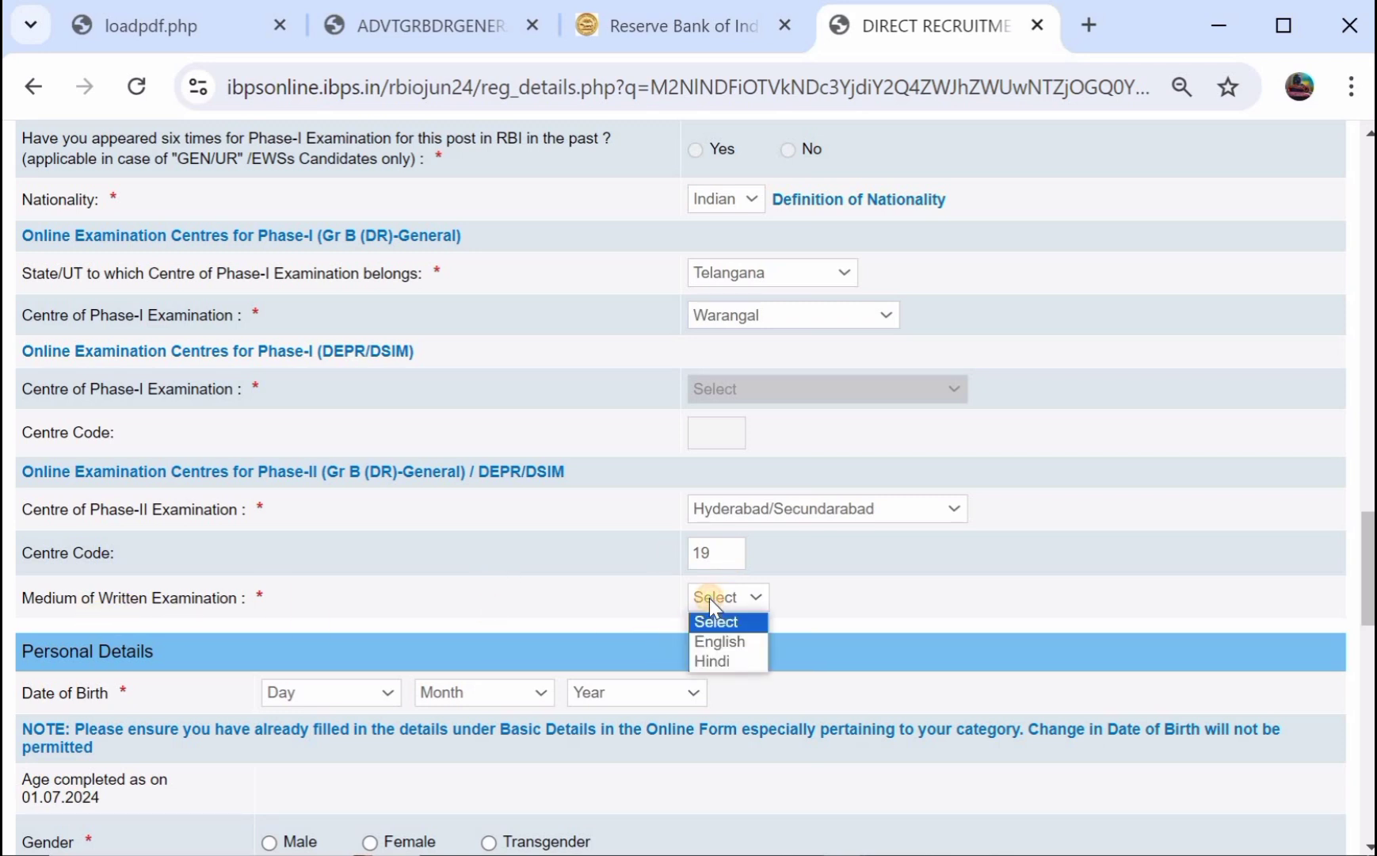
left_click(727, 641)
scroll(539, 541, "down", 3)
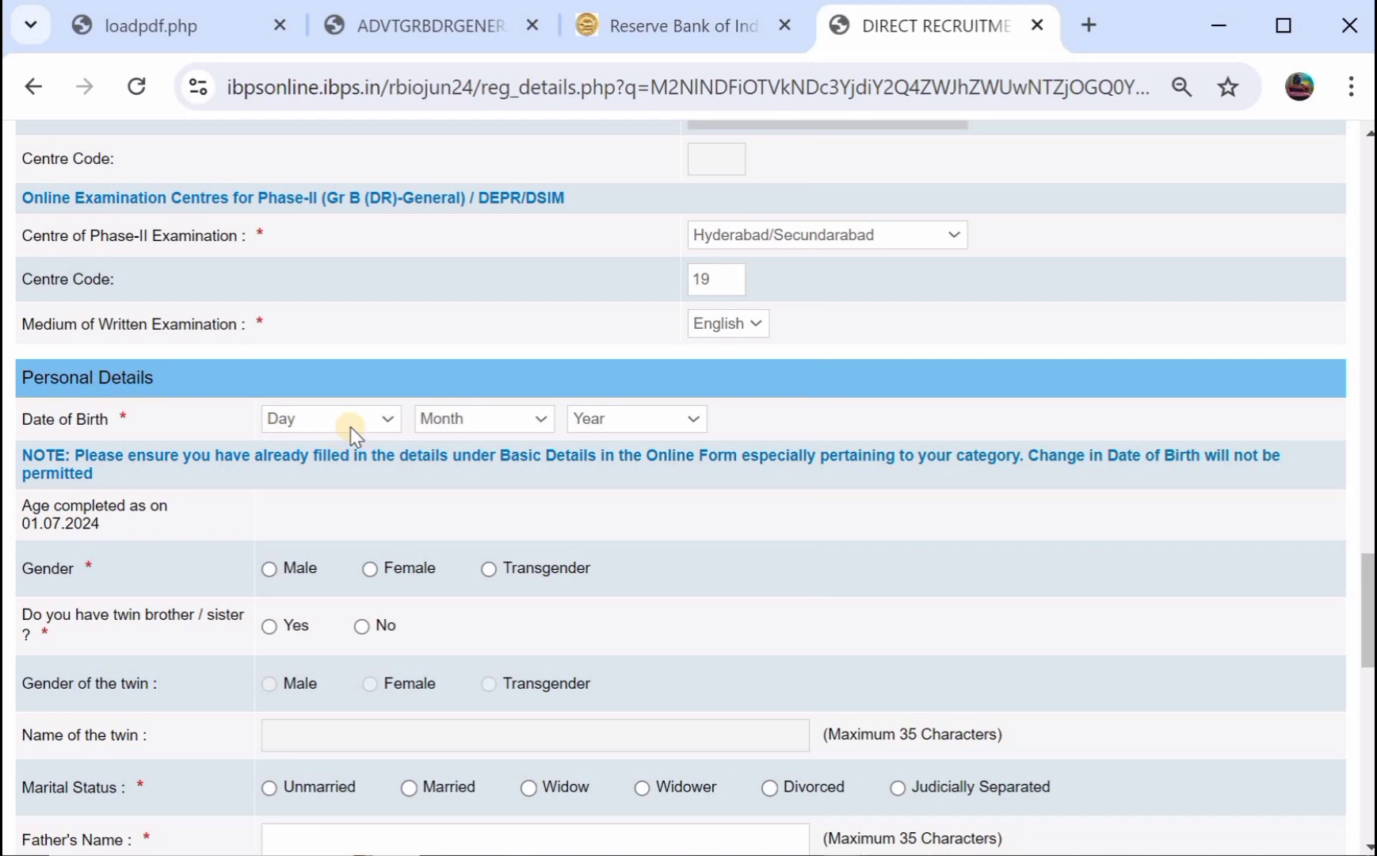
Set the date of birth to 06 March 2002.
left_click(351, 428)
left_click(328, 558)
left_click(501, 425)
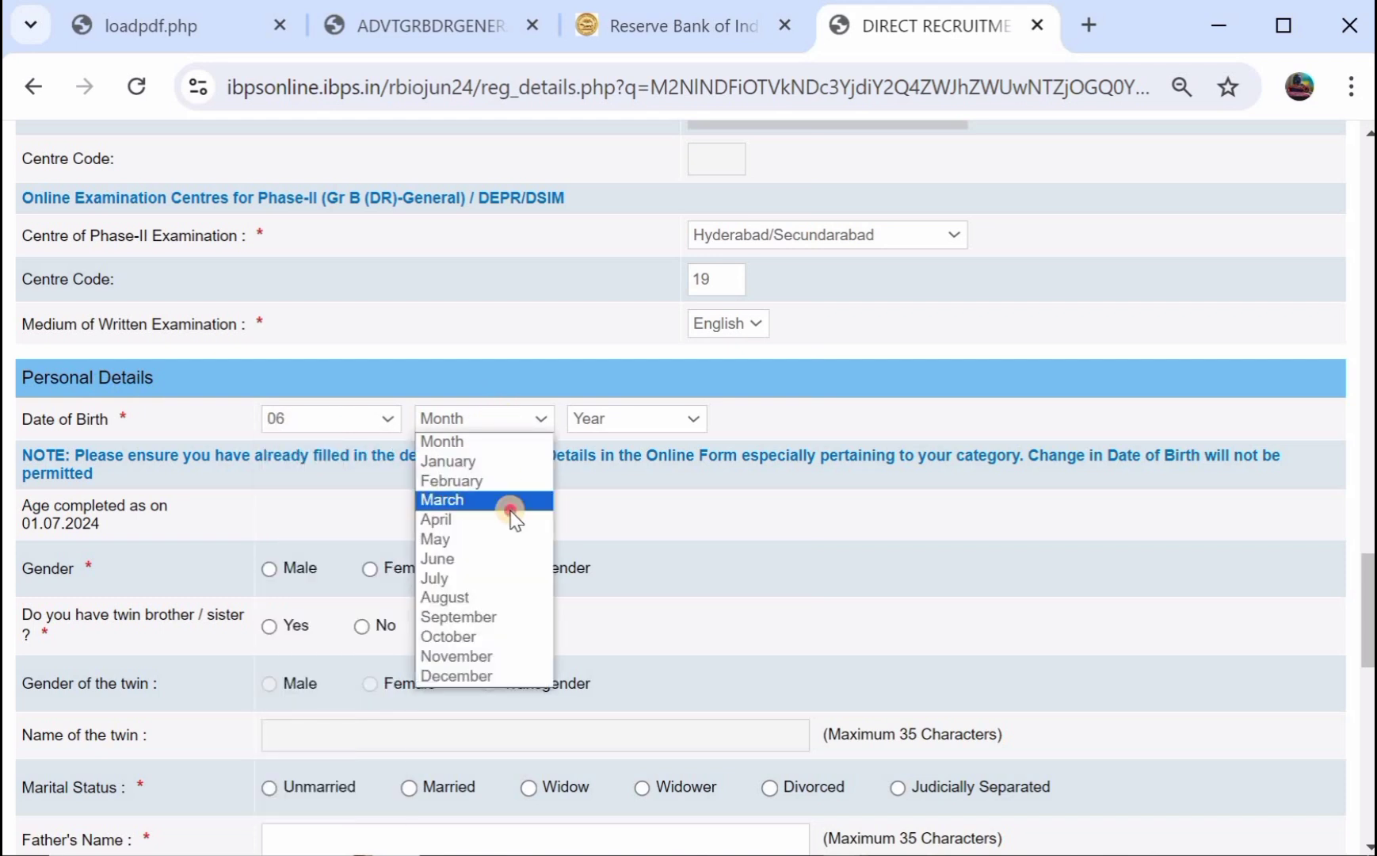
left_click(509, 501)
left_click(620, 428)
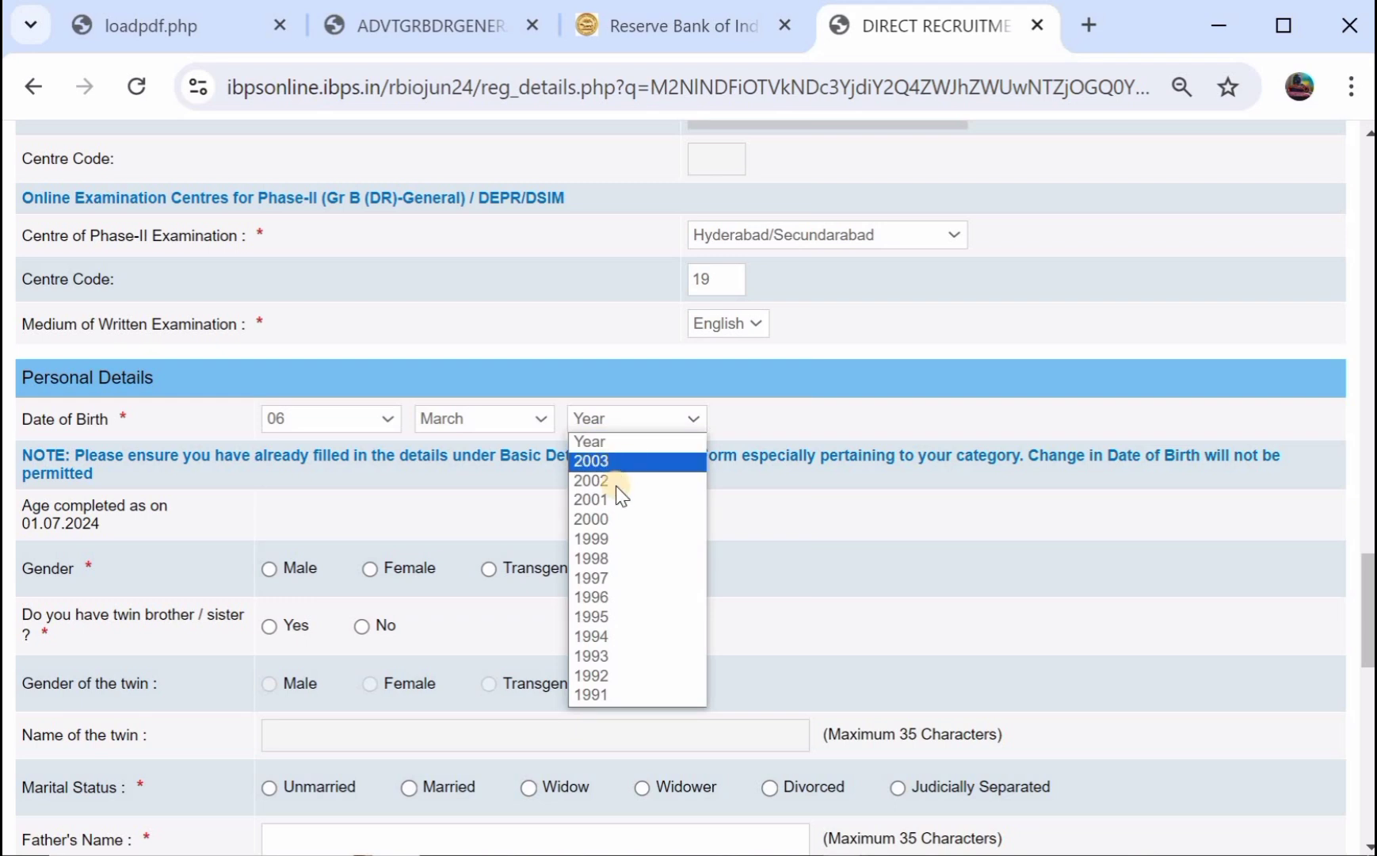
left_click(615, 484)
scroll(347, 523, "down", 1)
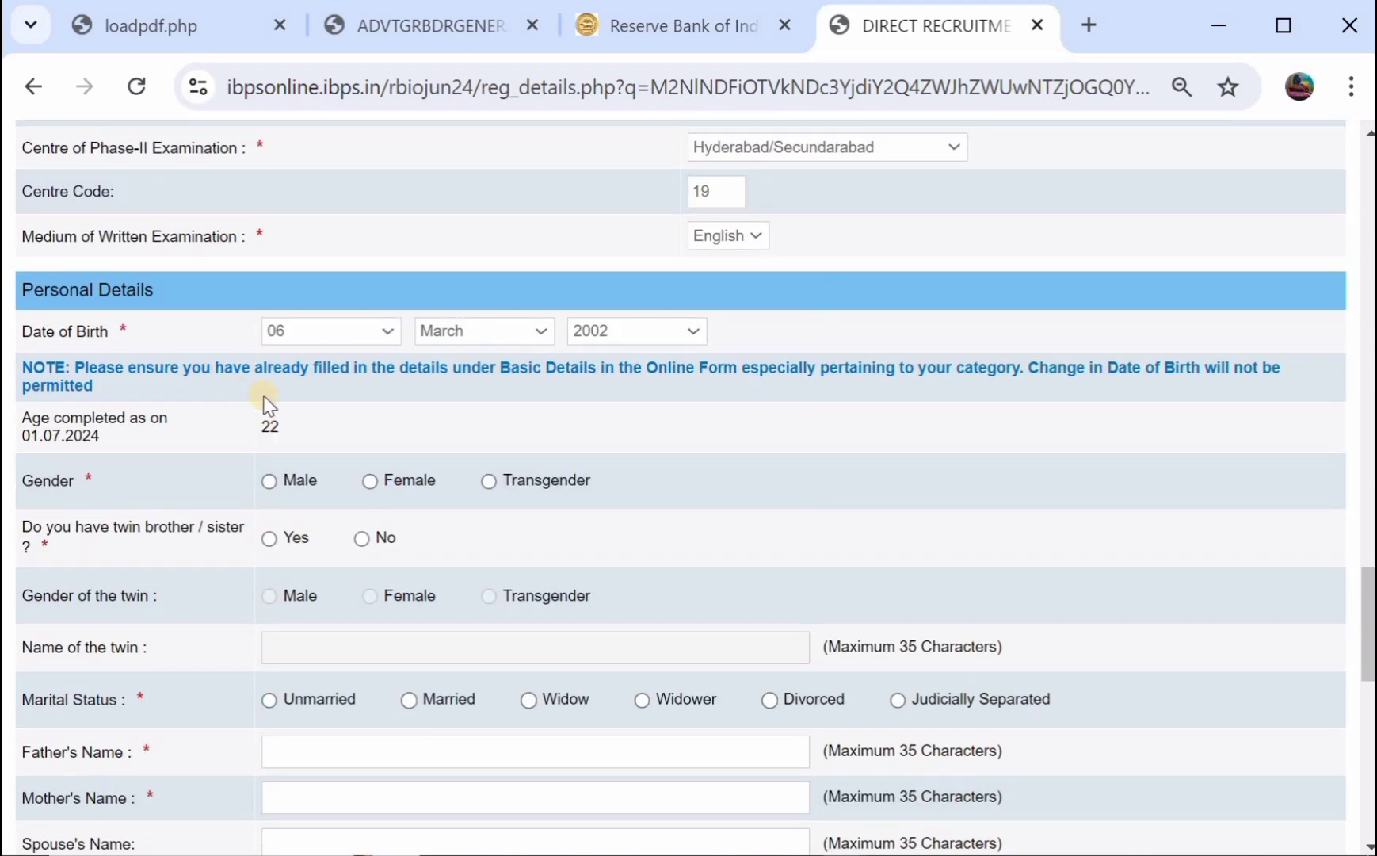
Mark the applicant as Male, not a twin, and Unmarried.
left_click(271, 481)
left_click(270, 539)
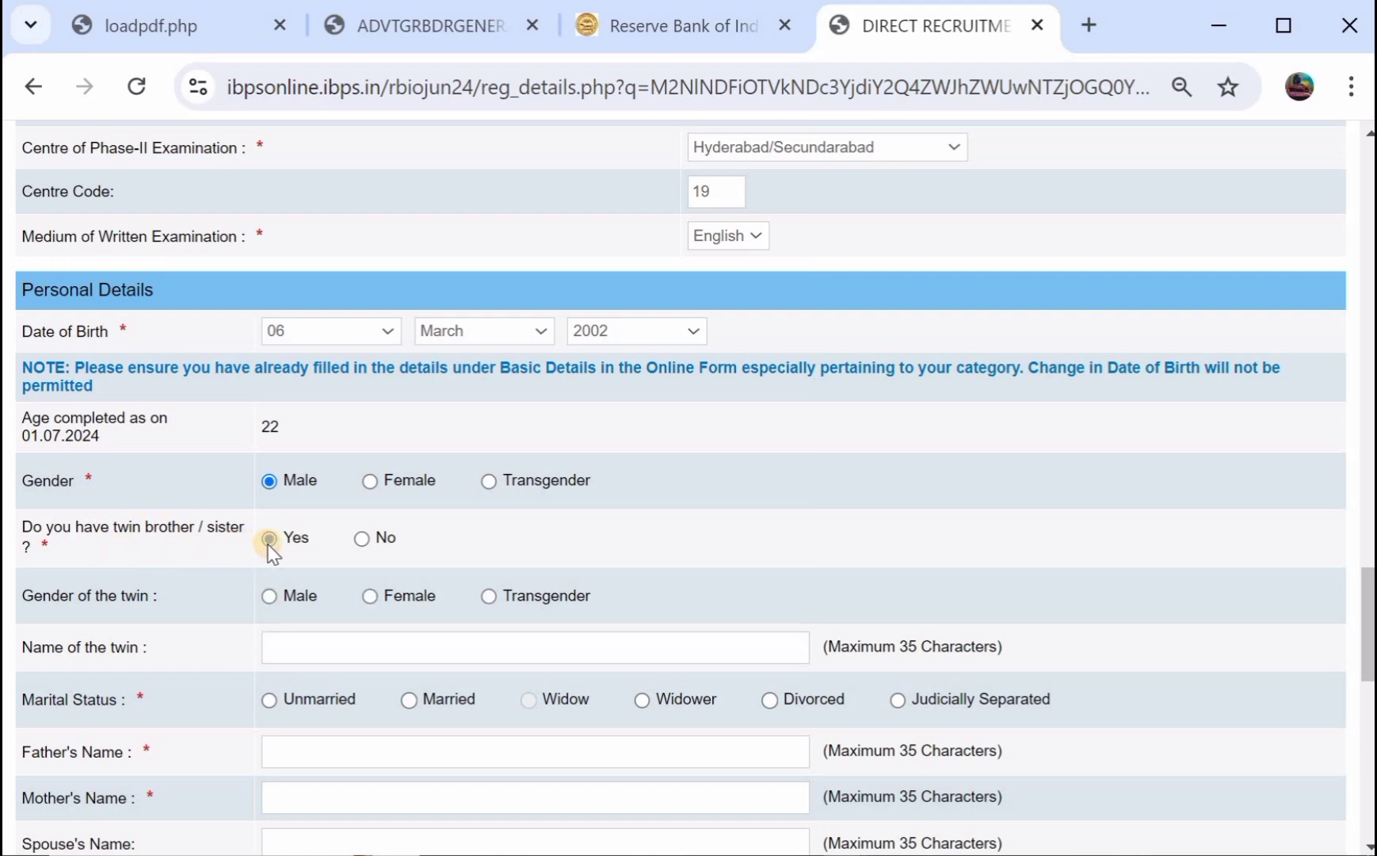
left_click(270, 596)
left_click(362, 539)
scroll(362, 541, "down", 2)
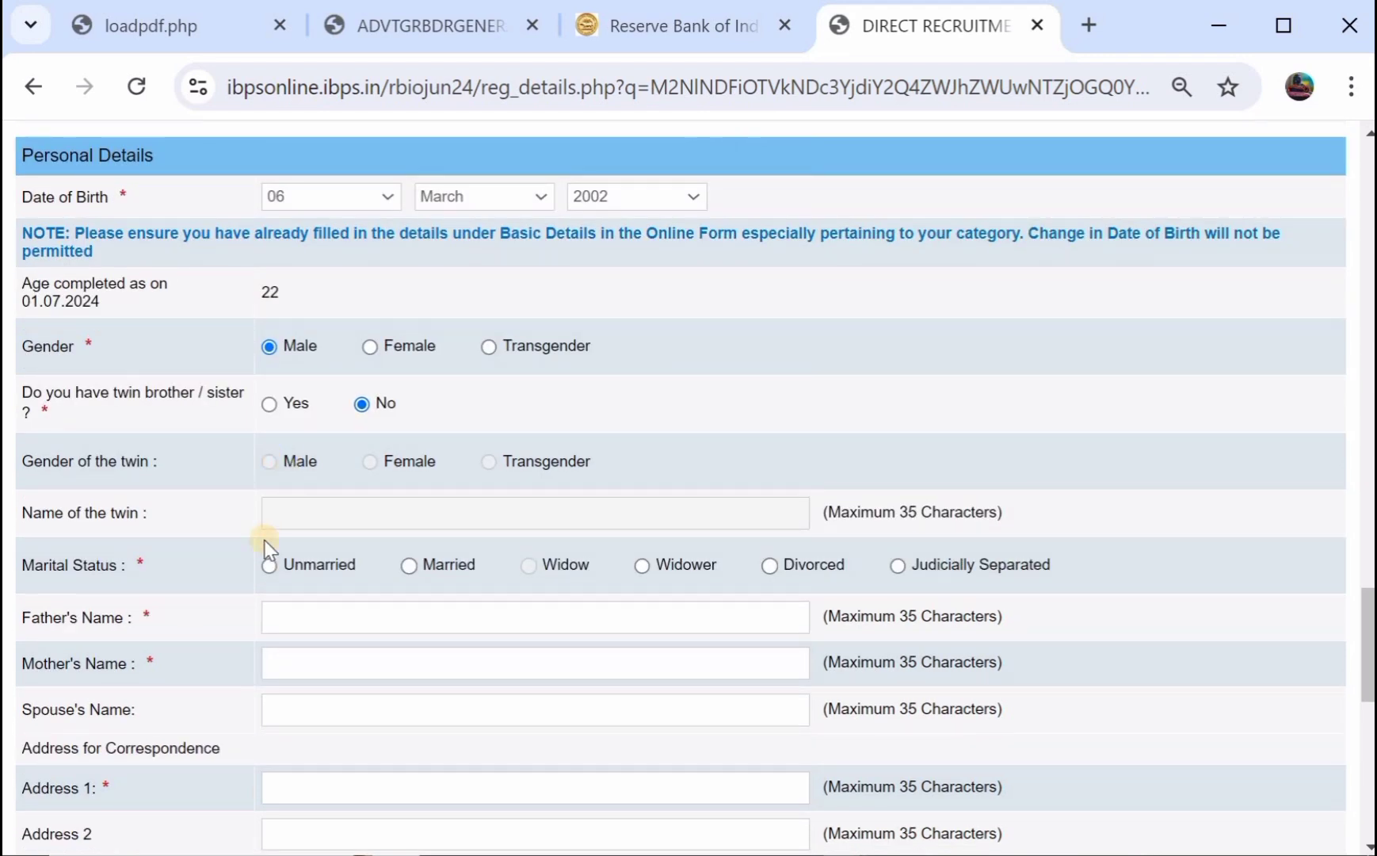
scroll(265, 541, "down", 1)
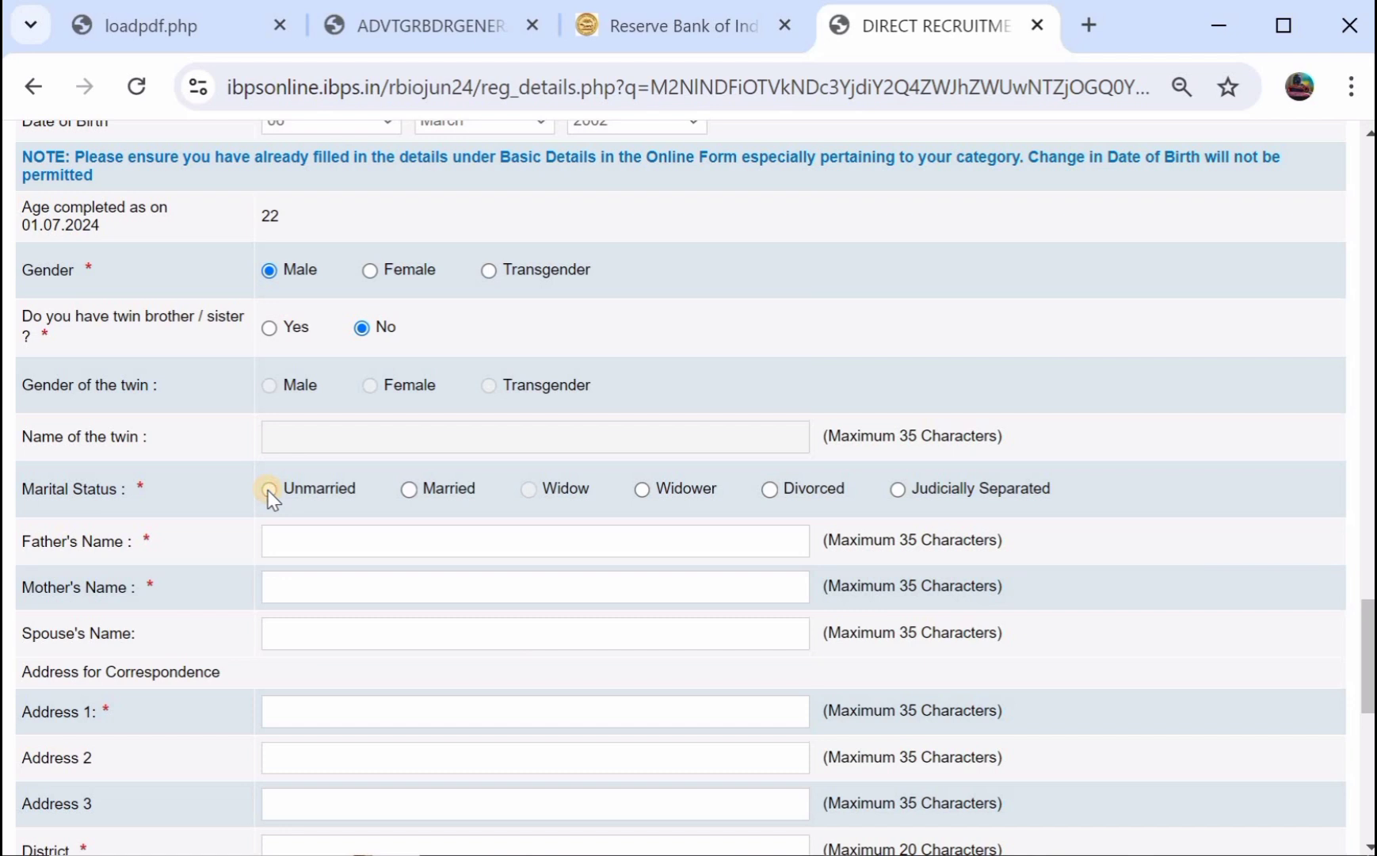
left_click(270, 492)
left_click(358, 536)
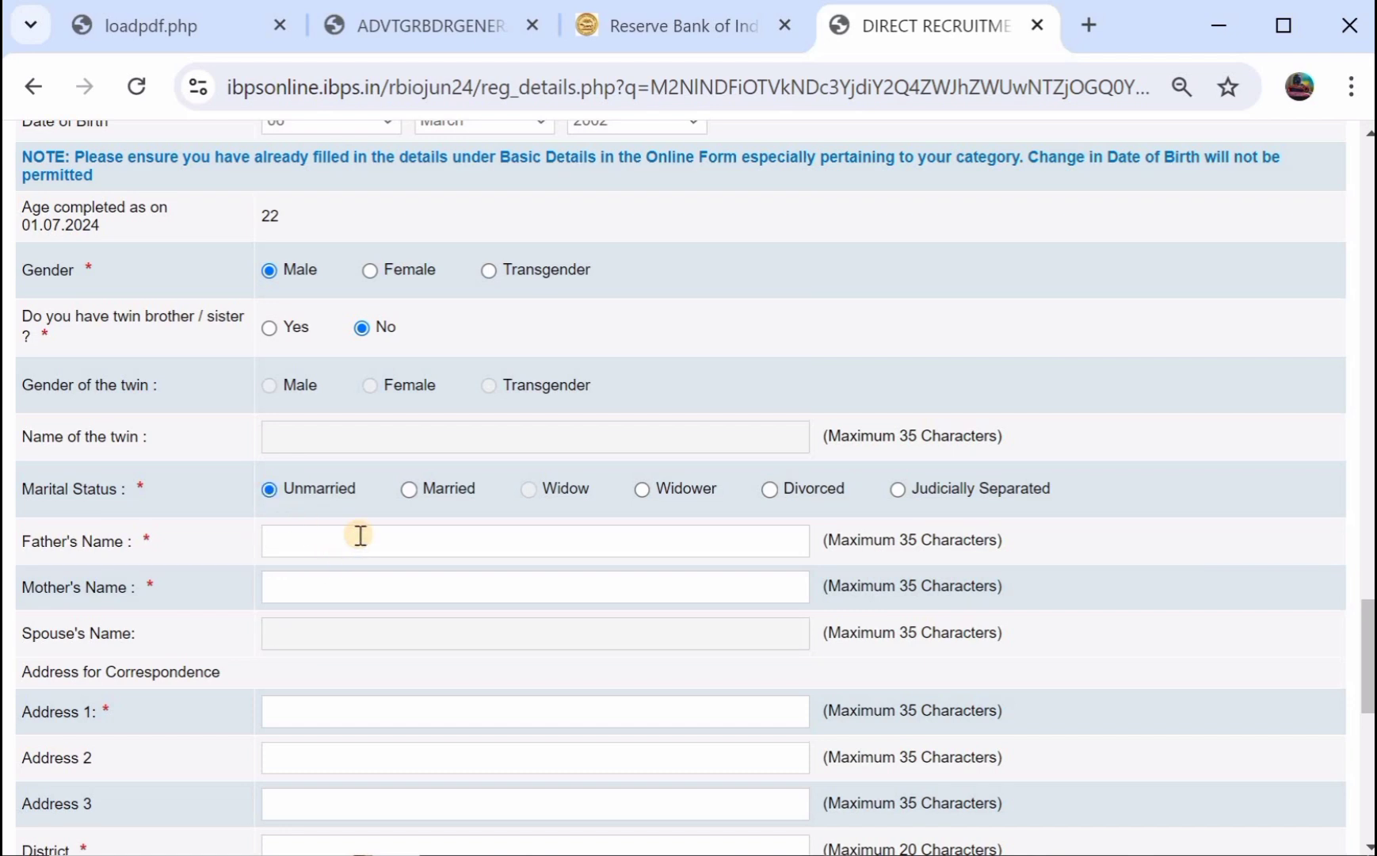
Enter the father's name and the mother's name.
type("SIRI")
left_click(345, 586)
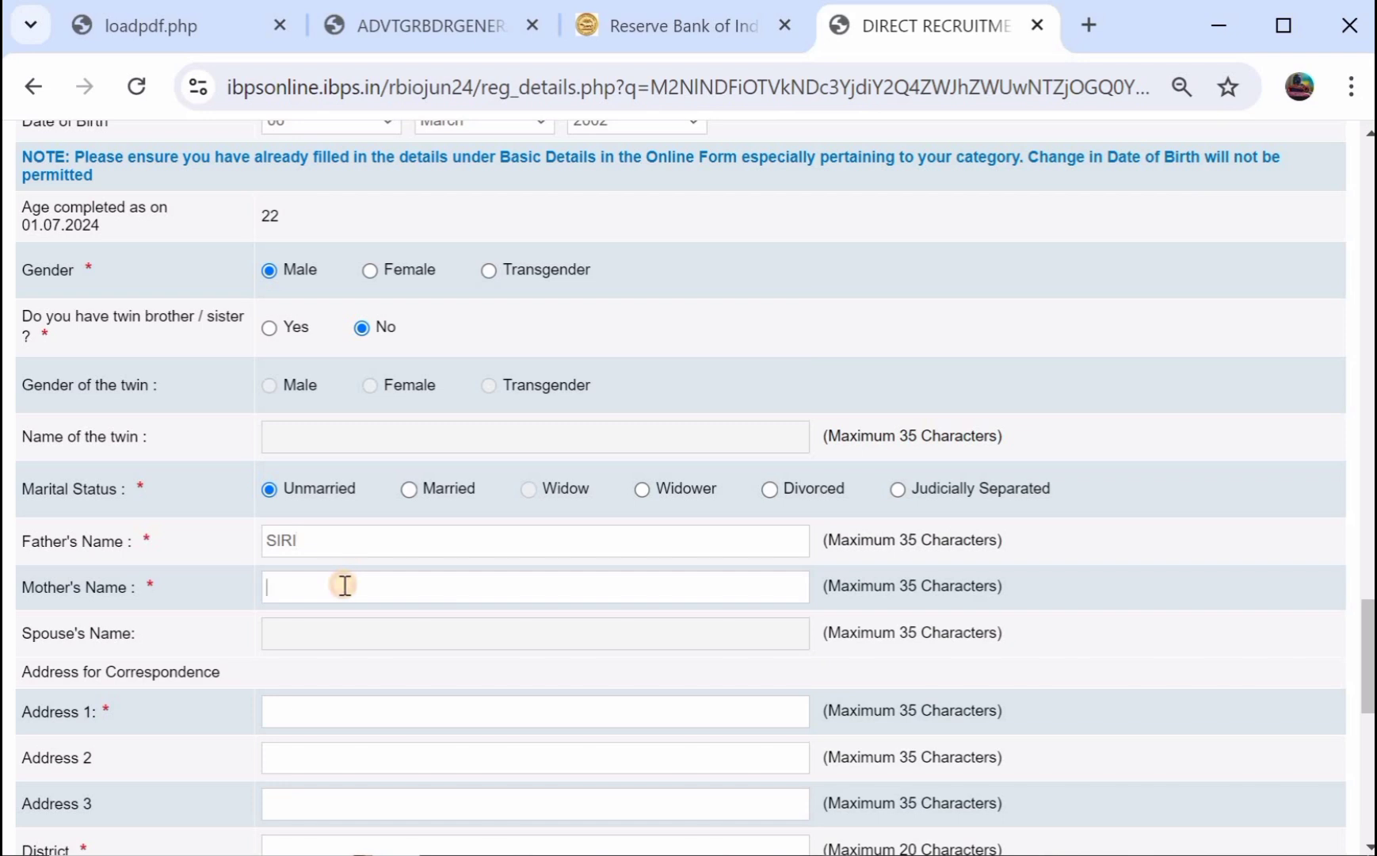
type("KALLA")
scroll(276, 636, "down", 1)
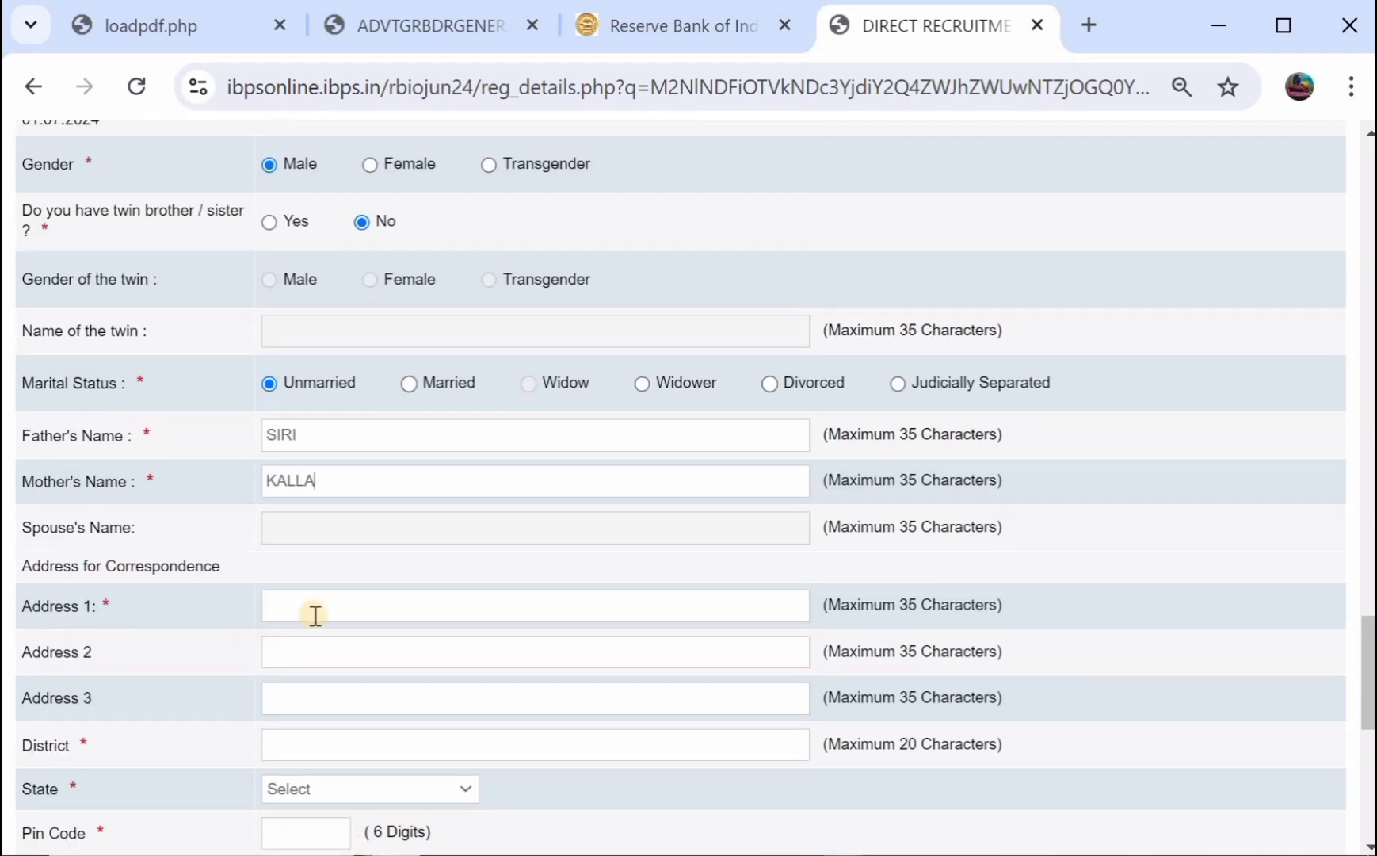
Fill in the three correspondence address lines with the applicant's address.
left_click(316, 615)
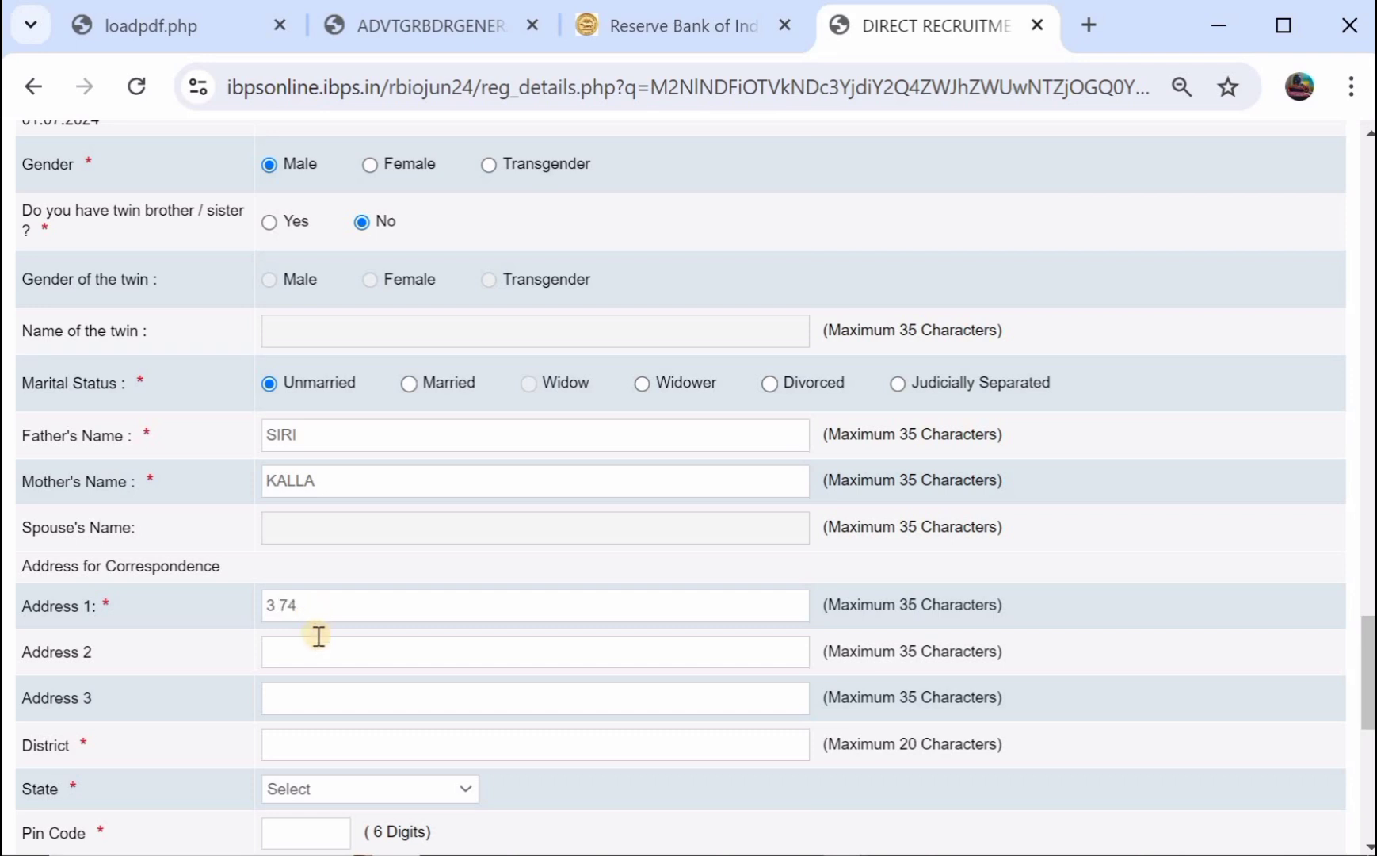
left_click(319, 641)
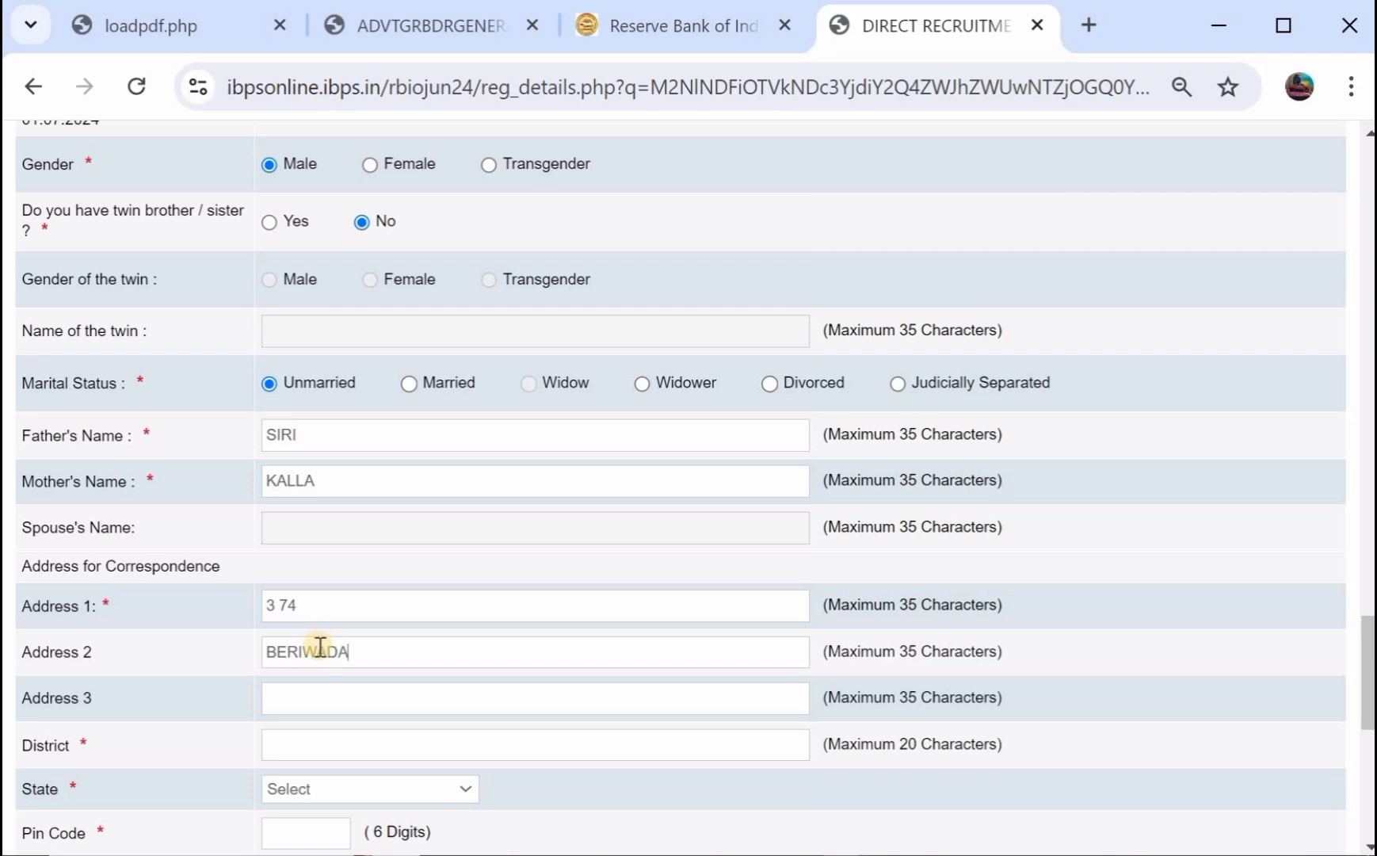
left_click(346, 707)
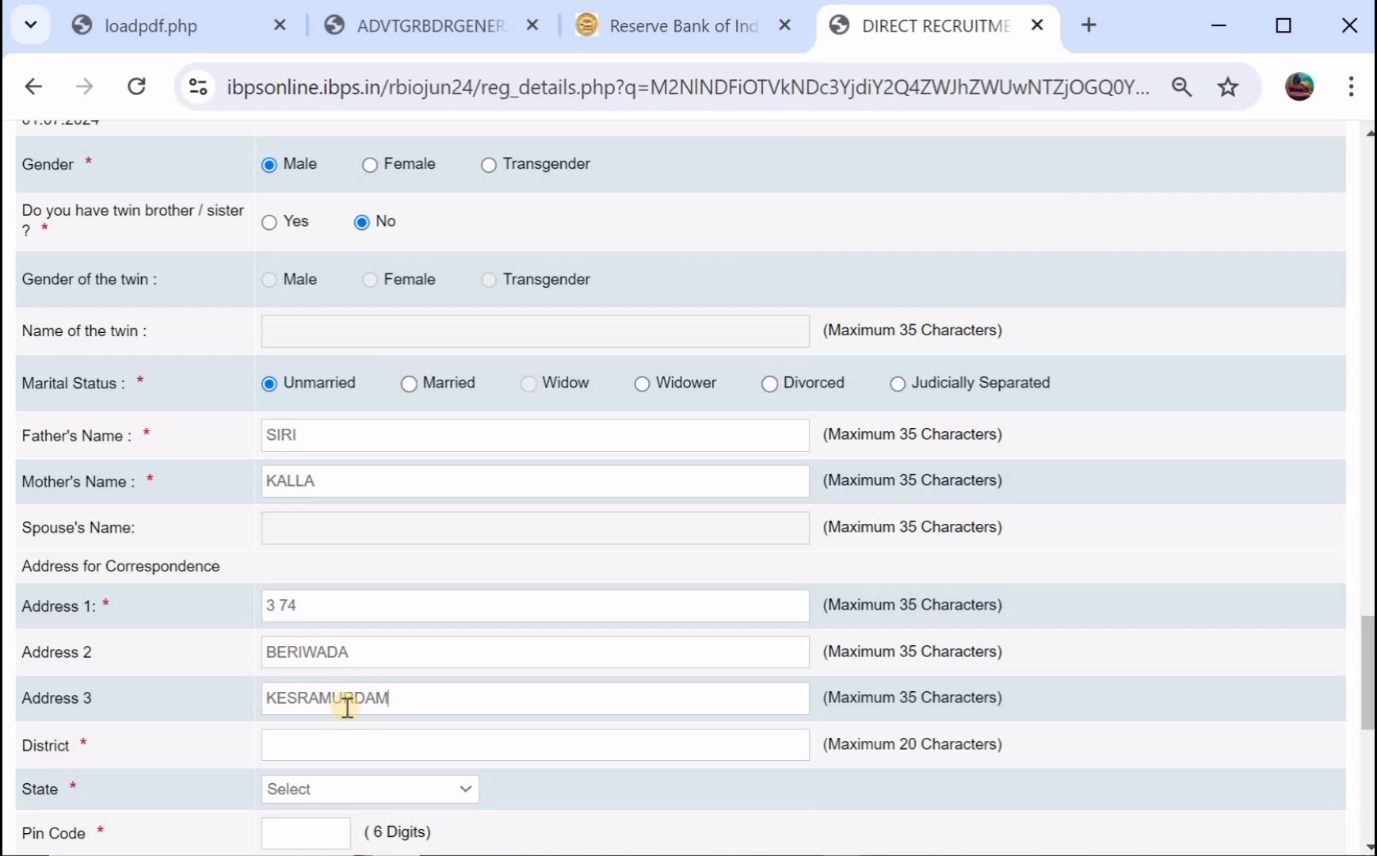
Enter the district, choose Telangana as the state, and fill in the pin code.
scroll(346, 707, "down", 1)
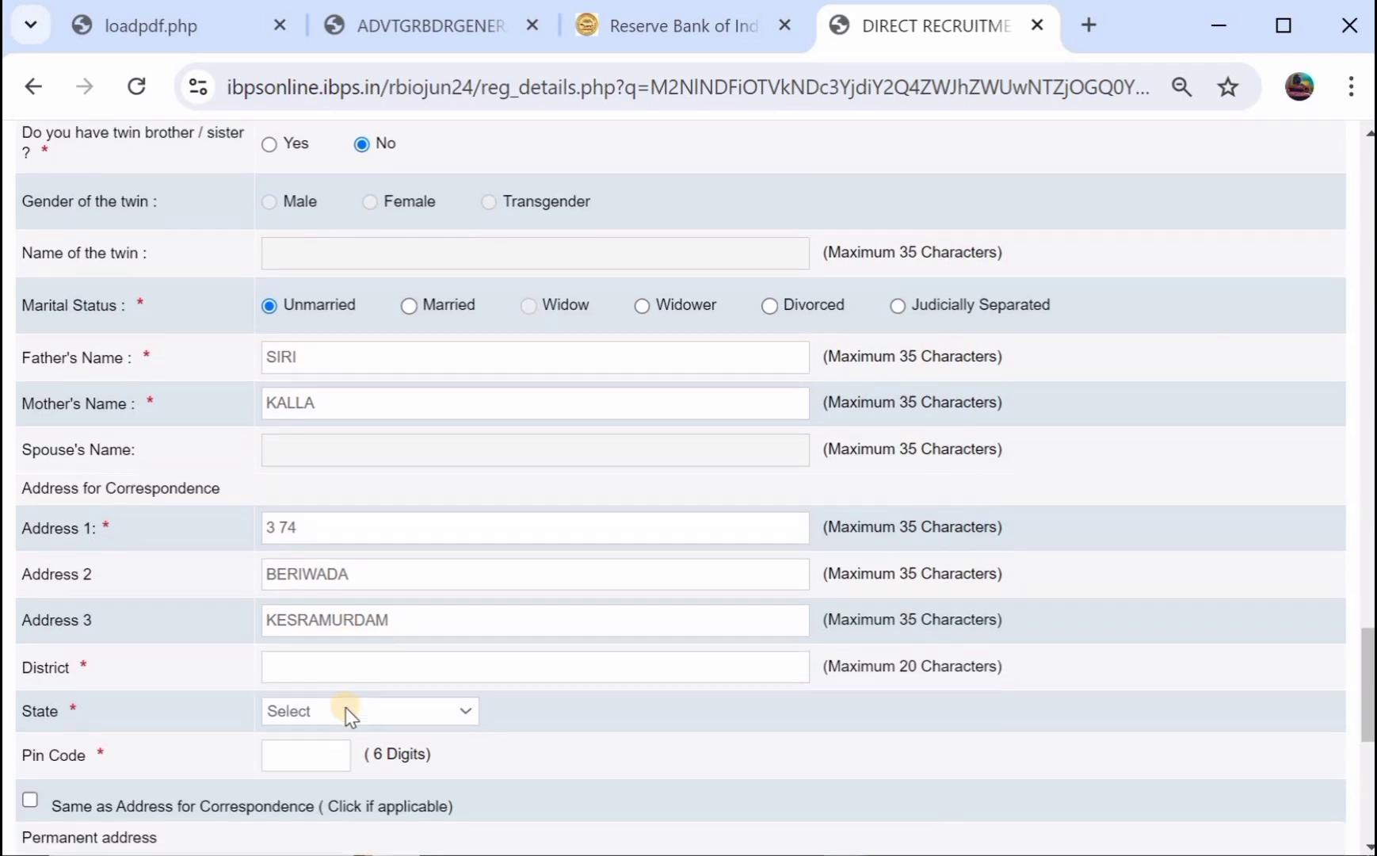
left_click(388, 665)
type("WARANGAL")
left_click(371, 715)
scroll(412, 567, "down", 5)
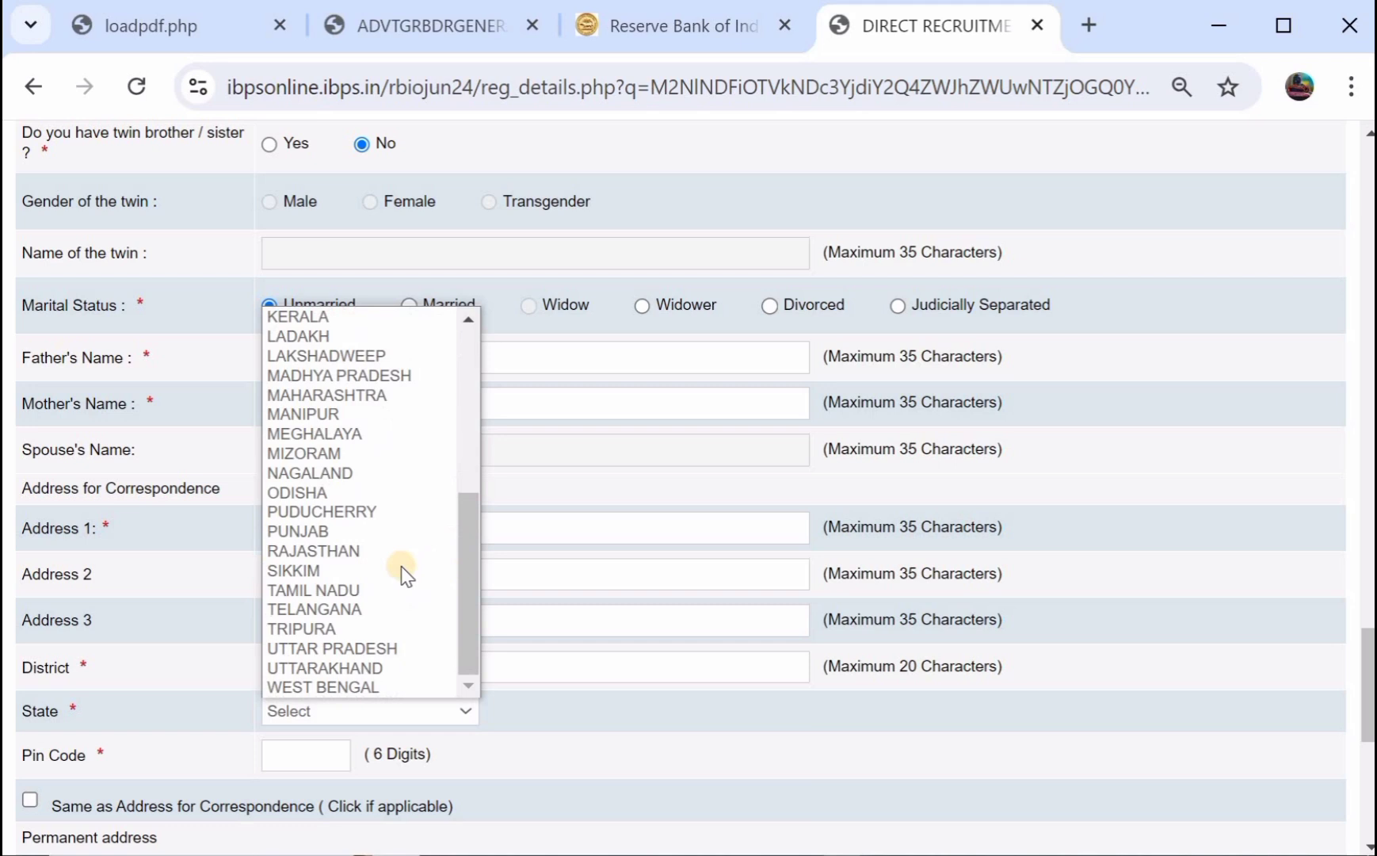
left_click(363, 609)
scroll(349, 634, "down", 1)
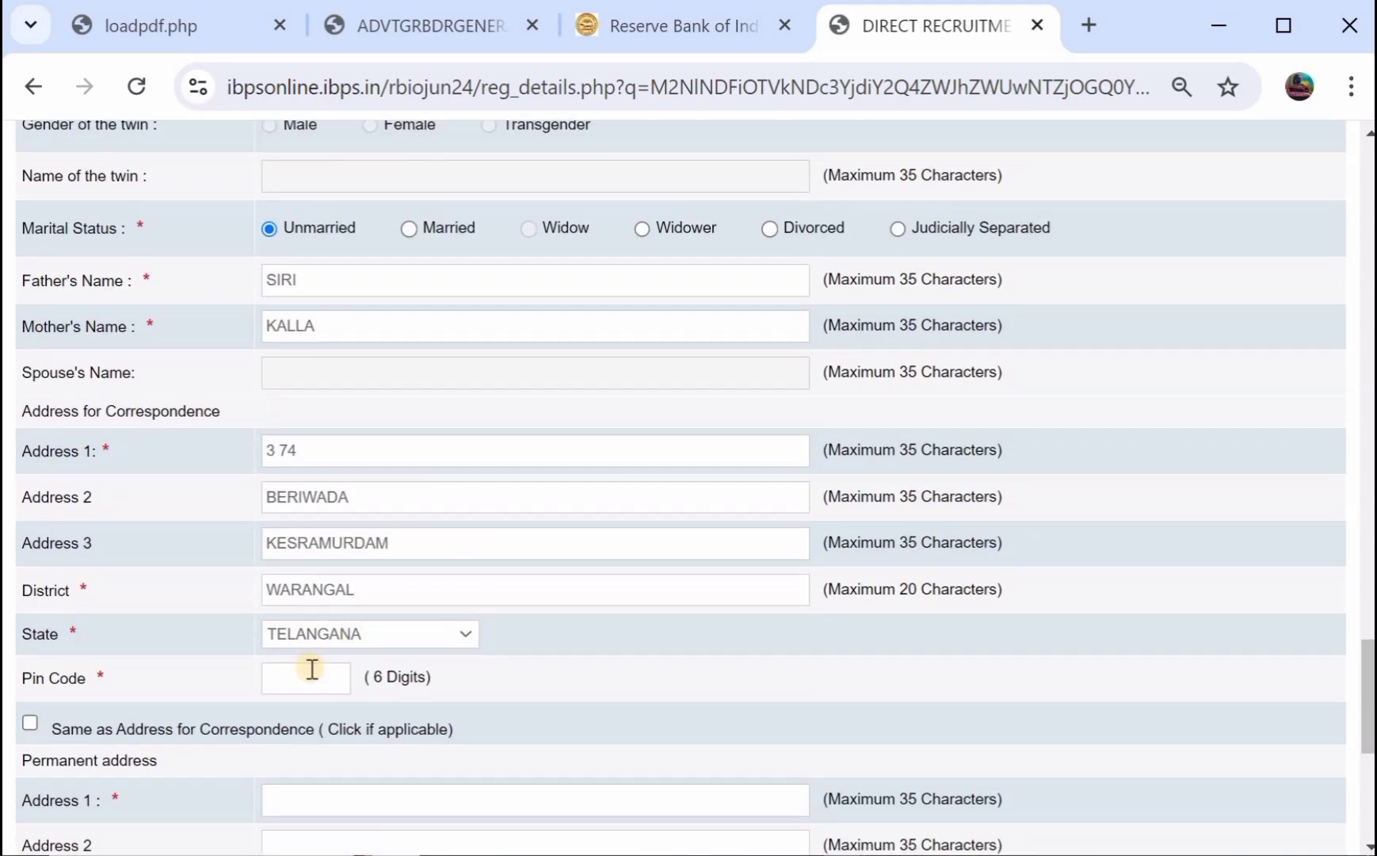
left_click(313, 670)
type("506101")
Make the permanent address match the correspondence address and use it for GST invoicing.
left_click(30, 723)
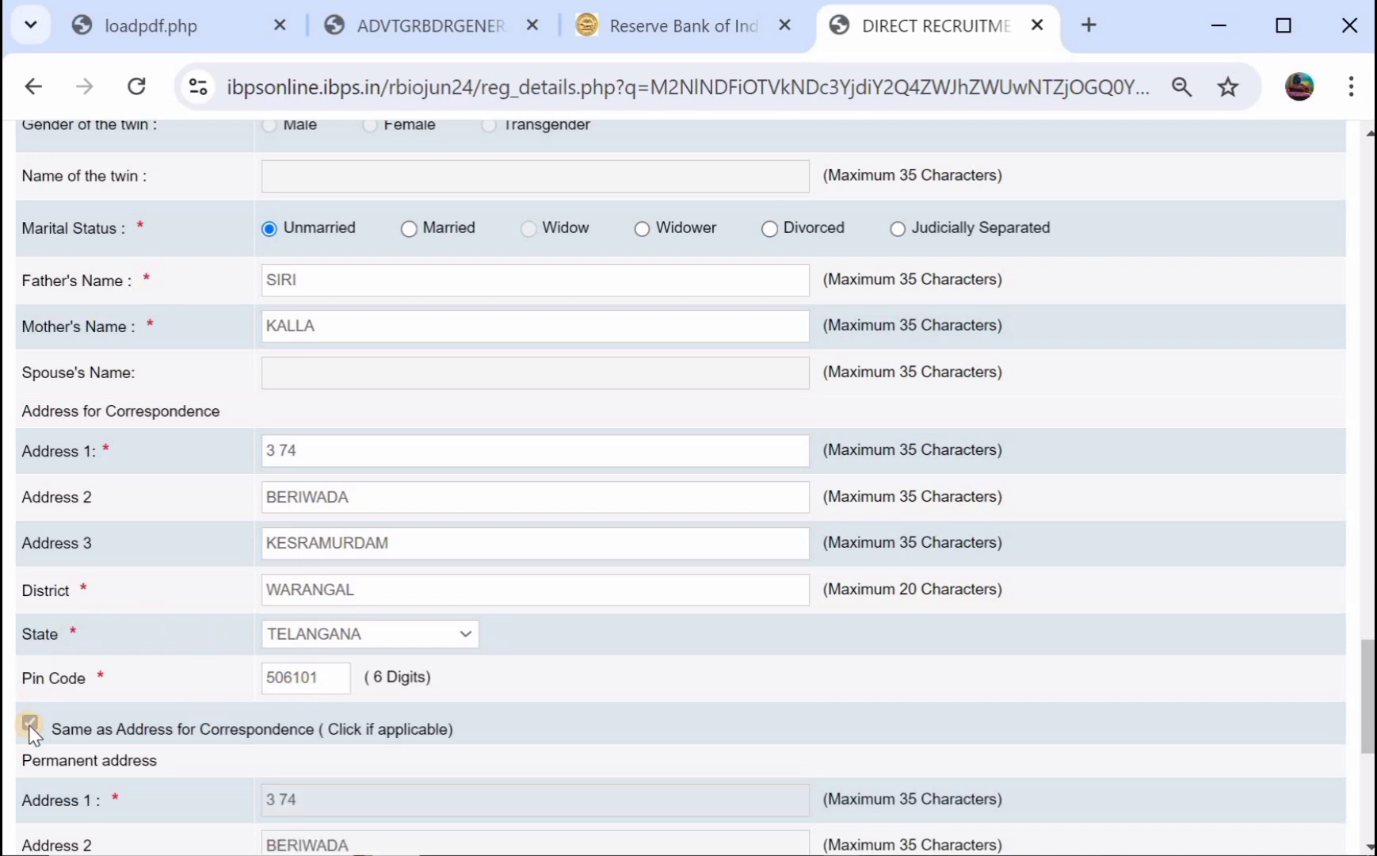
scroll(129, 676, "down", 3)
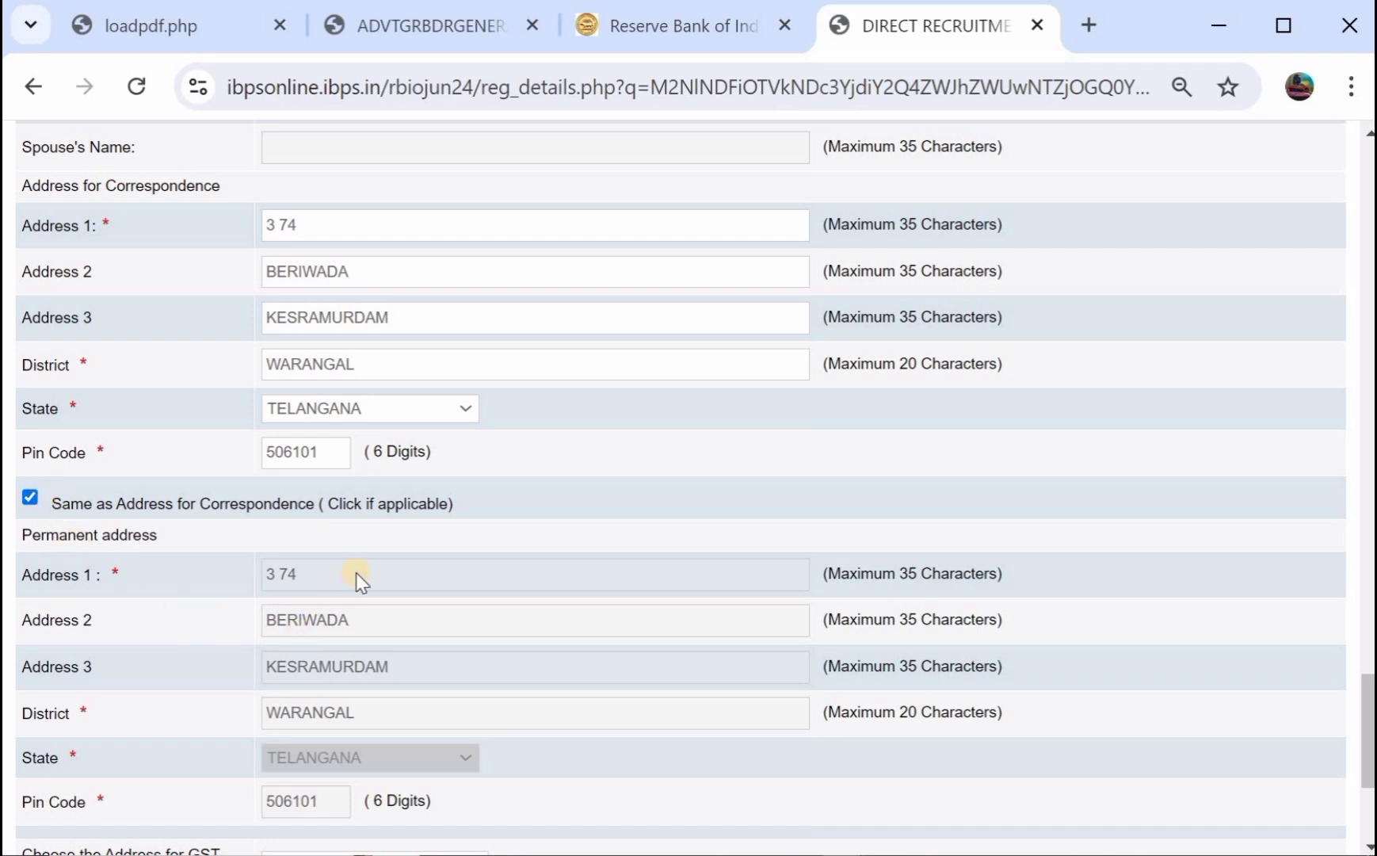
scroll(355, 579, "down", 3)
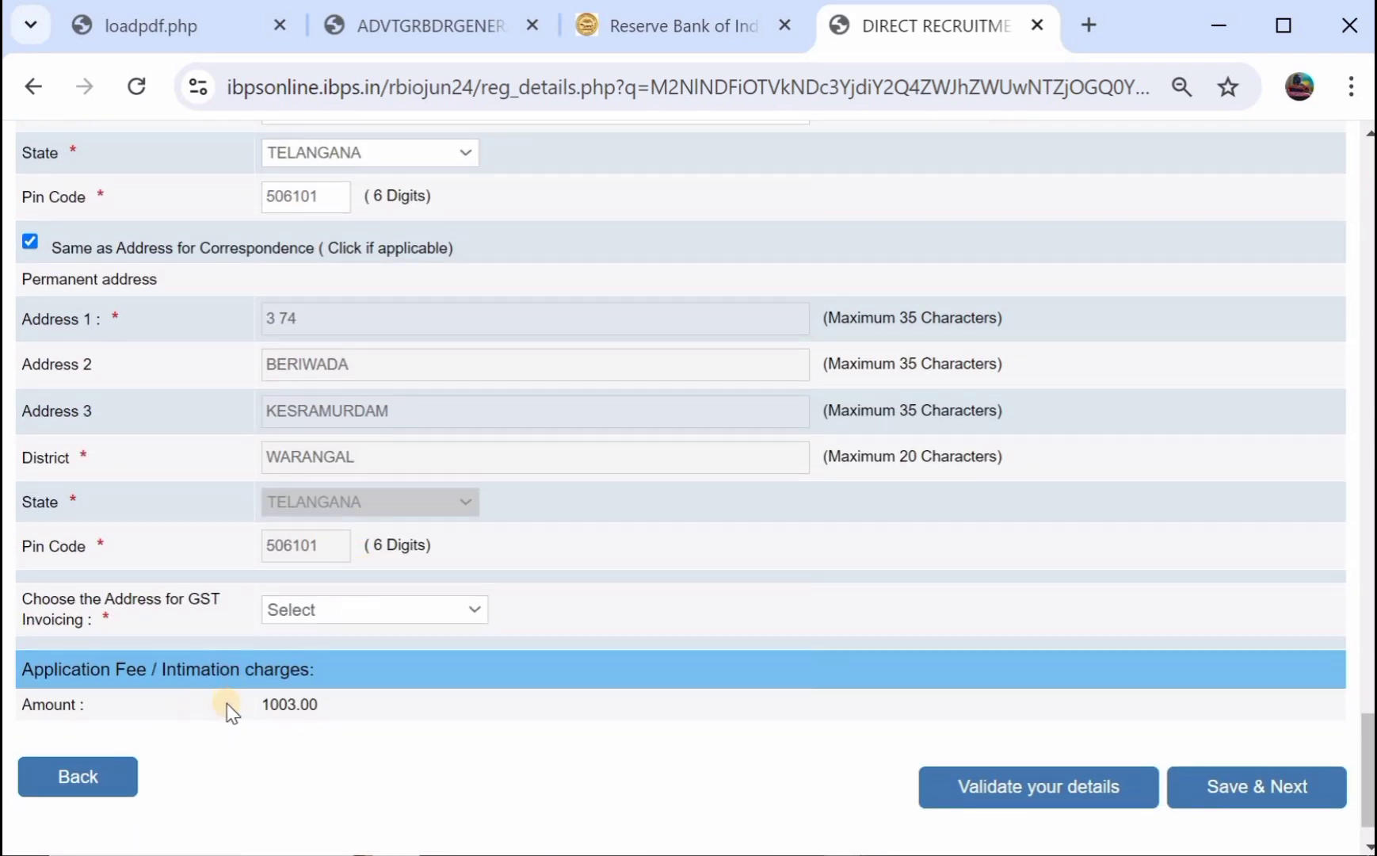
left_click(265, 605)
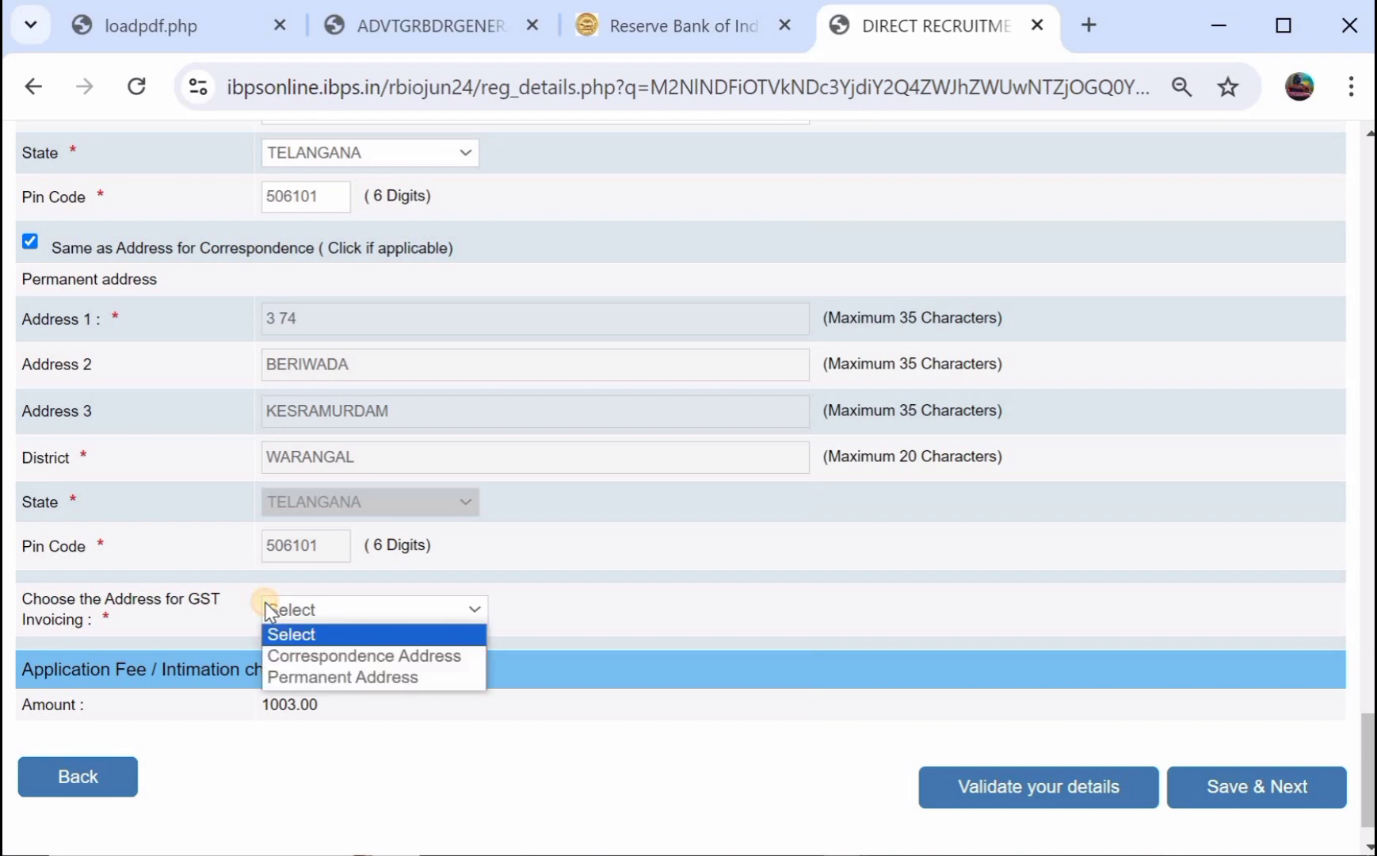
left_click(321, 678)
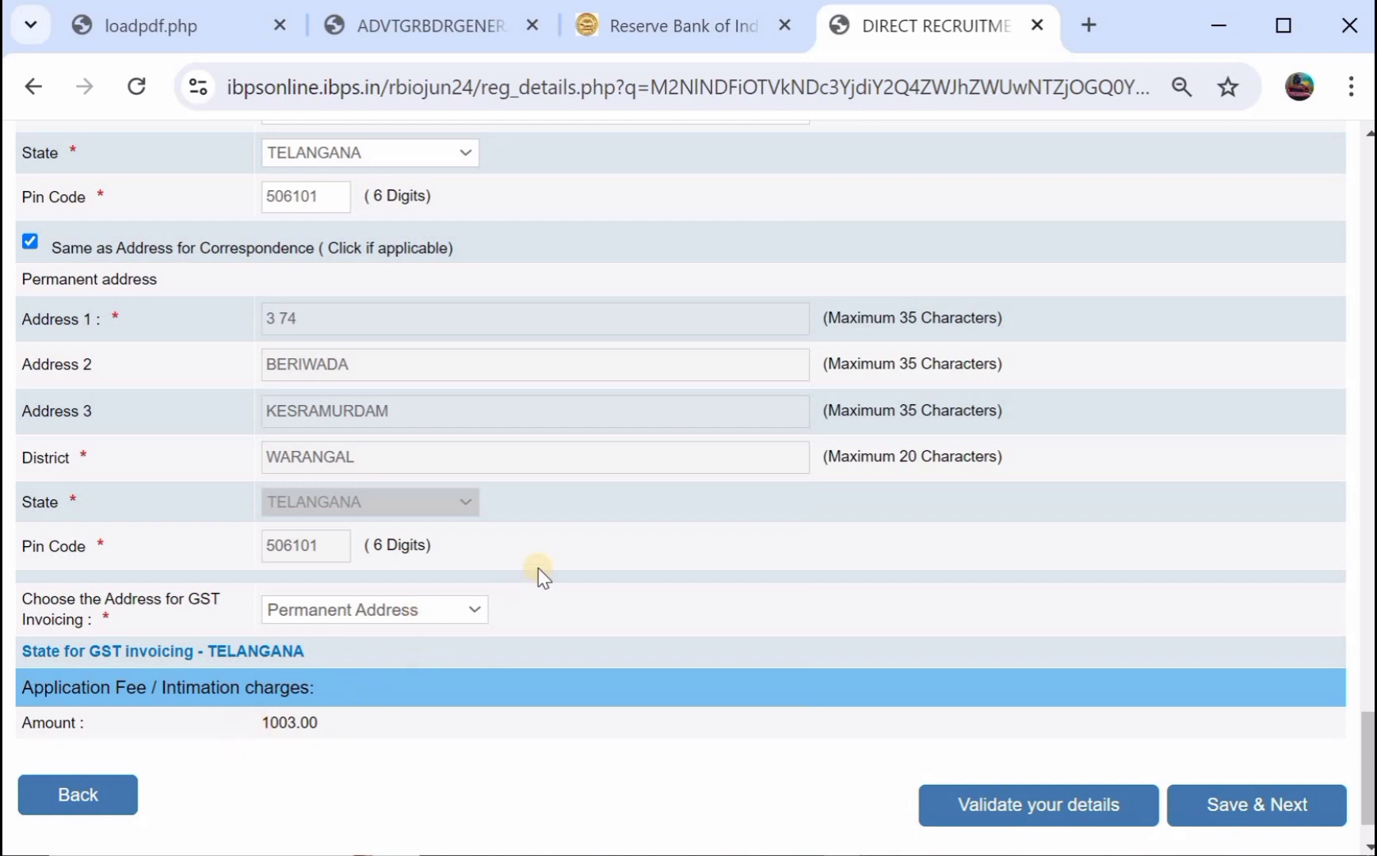
Validate the details, answer No to M.Phil, and save the Basic Details.
scroll(538, 568, "up", 1)
scroll(538, 568, "down", 2)
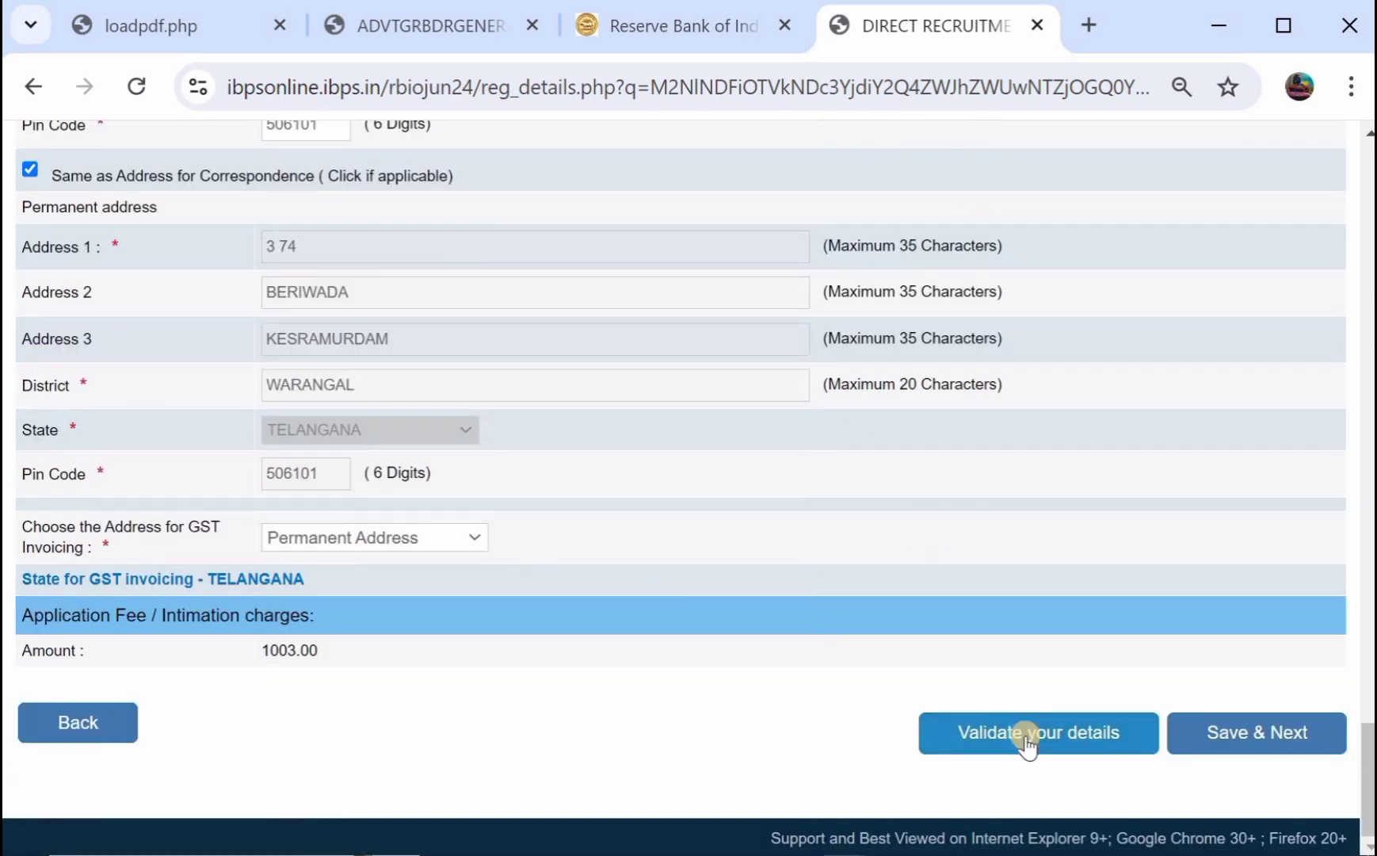
left_click(1026, 741)
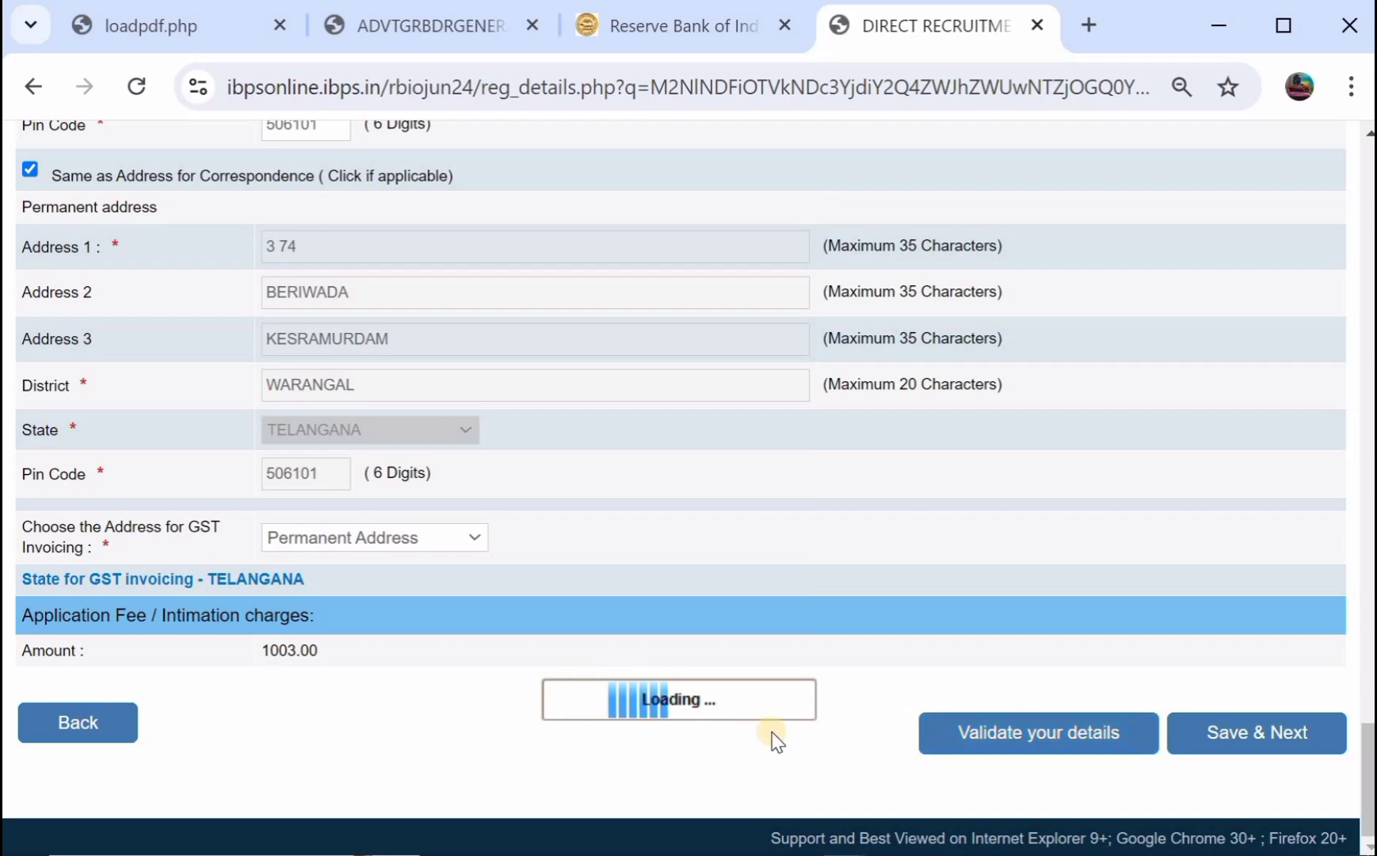
scroll(616, 523, "up", 20)
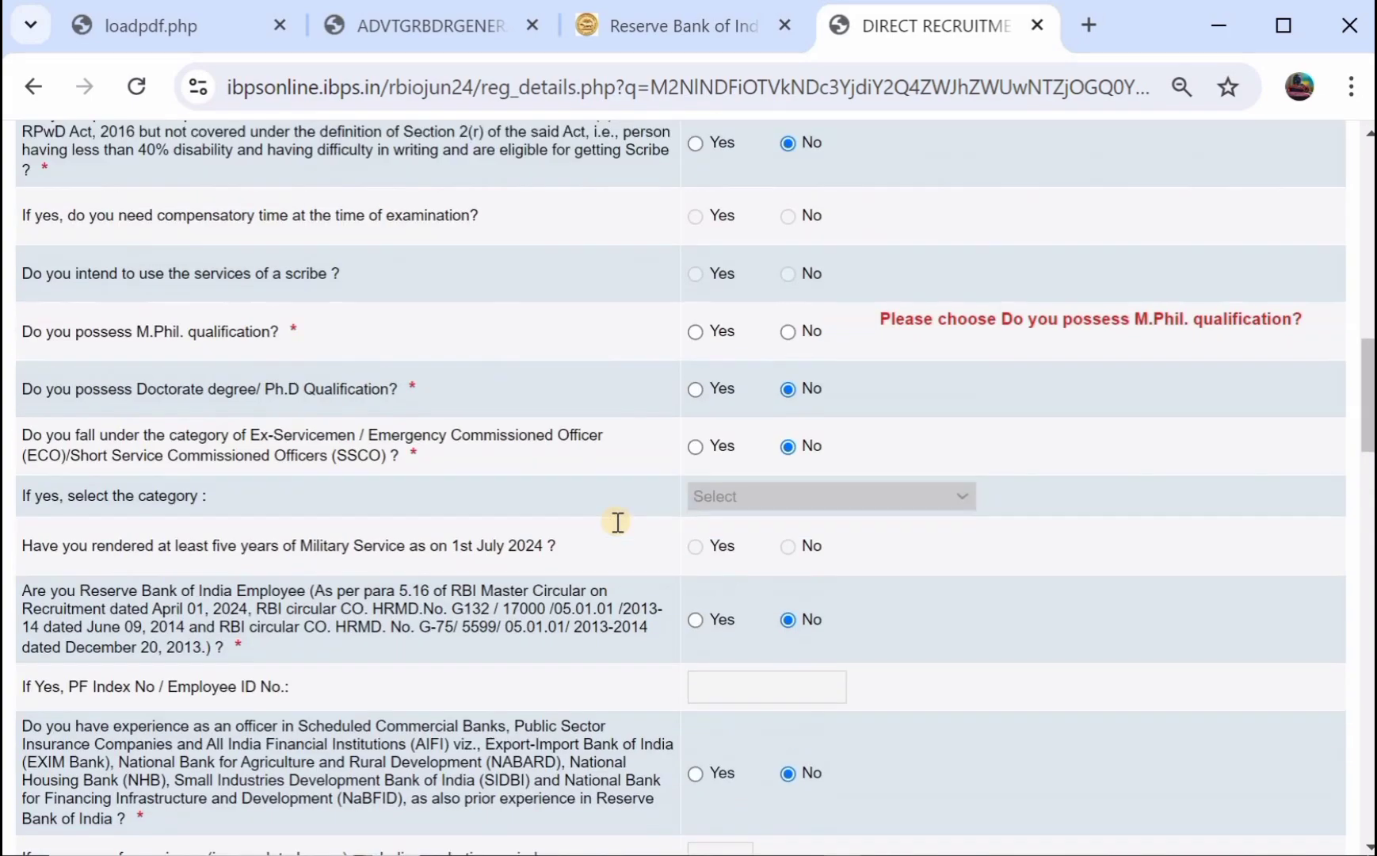
scroll(618, 523, "up", 1)
left_click(789, 425)
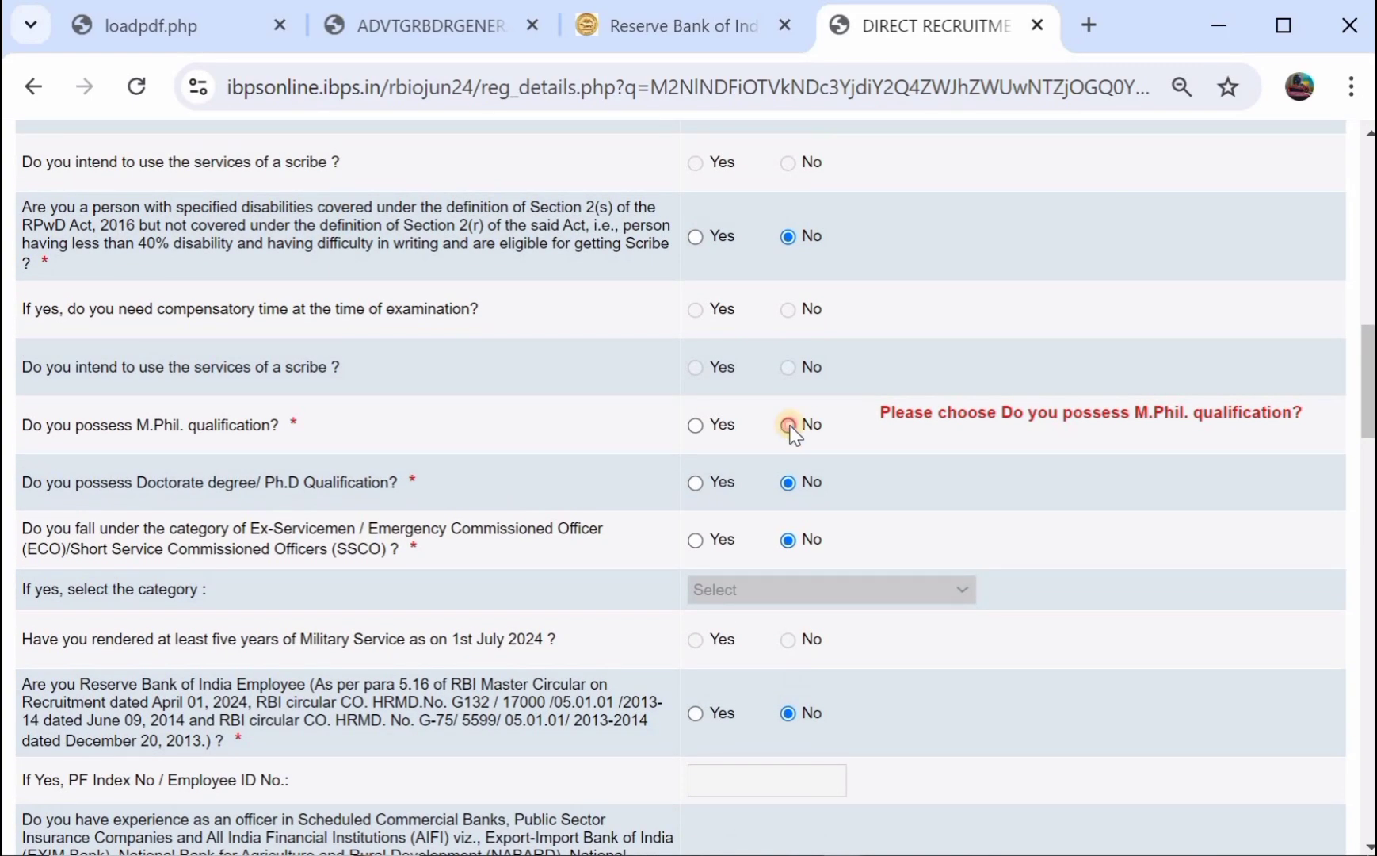
scroll(795, 436, "down", 20)
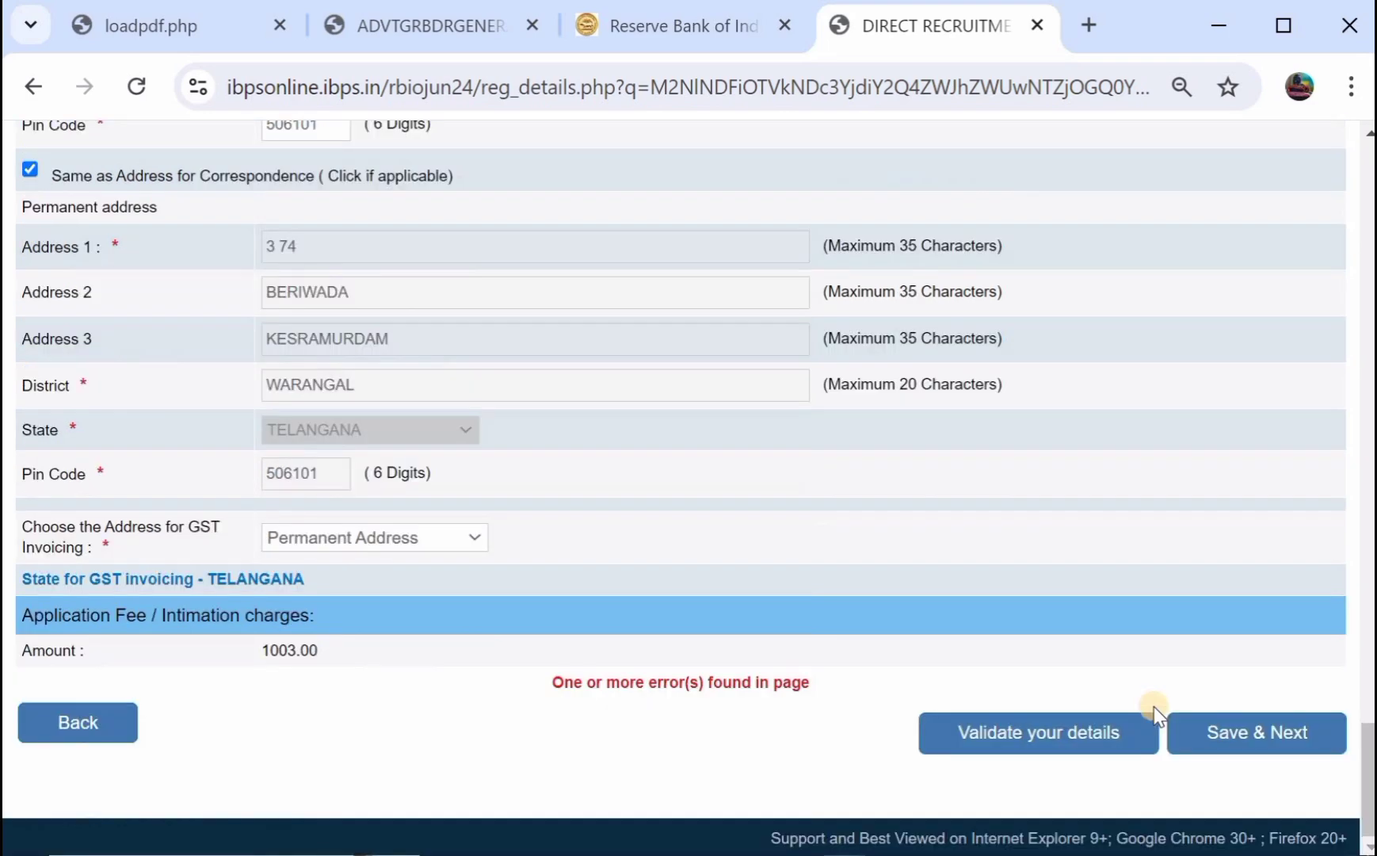
left_click(1214, 728)
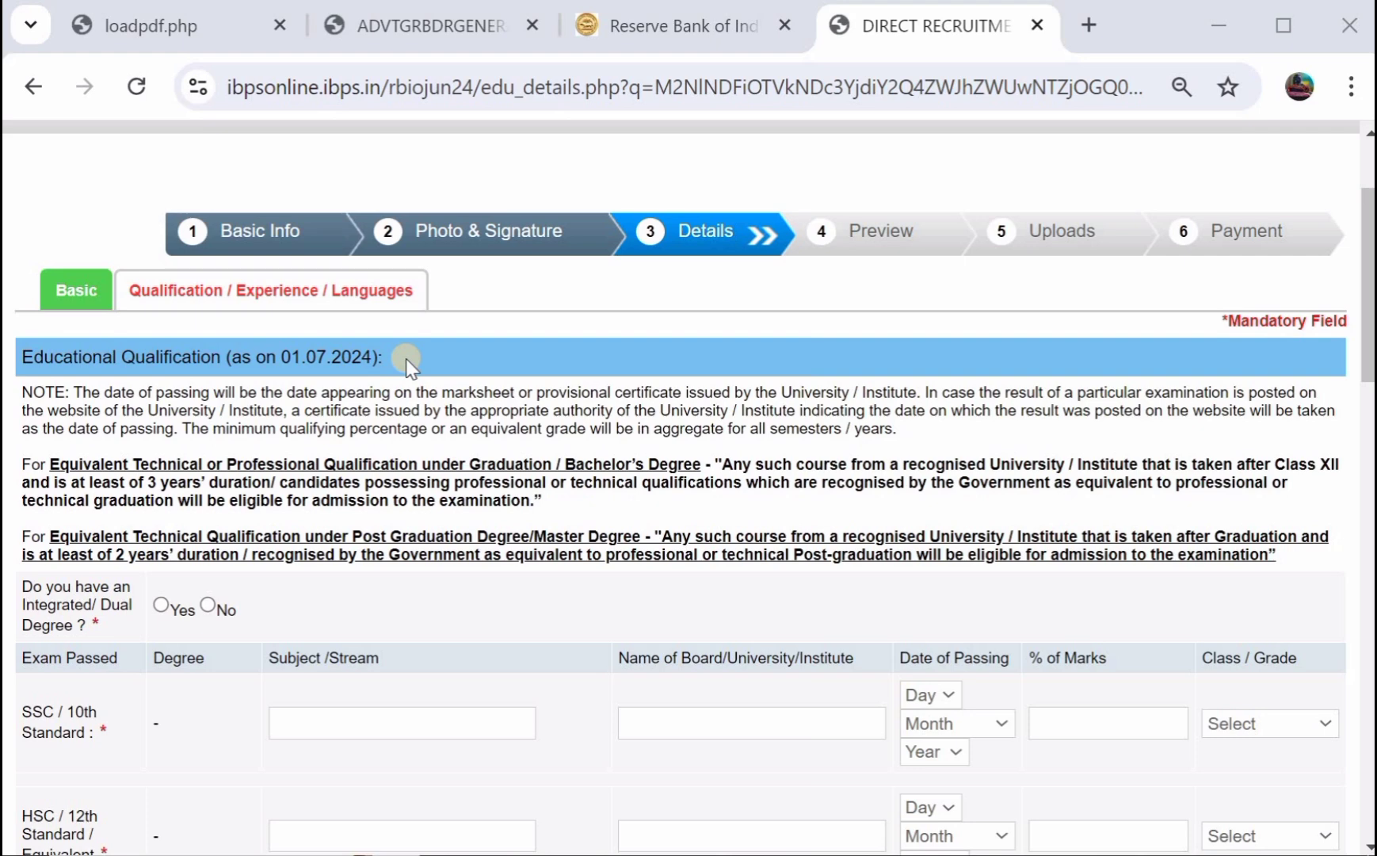
Answer No to the Integrated/Dual Degree question.
scroll(402, 361, "down", 3)
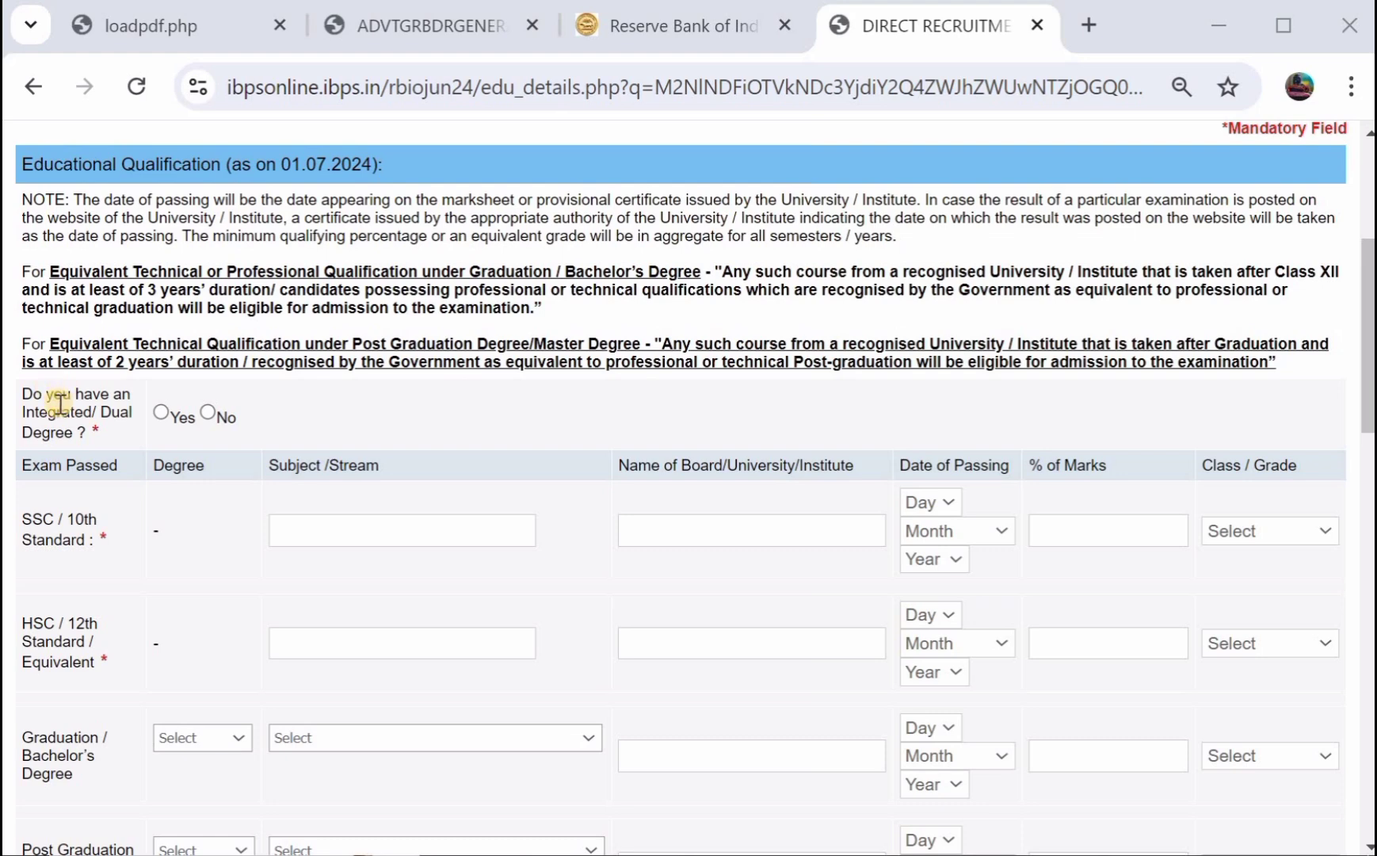
left_click(207, 414)
scroll(199, 415, "down", 2)
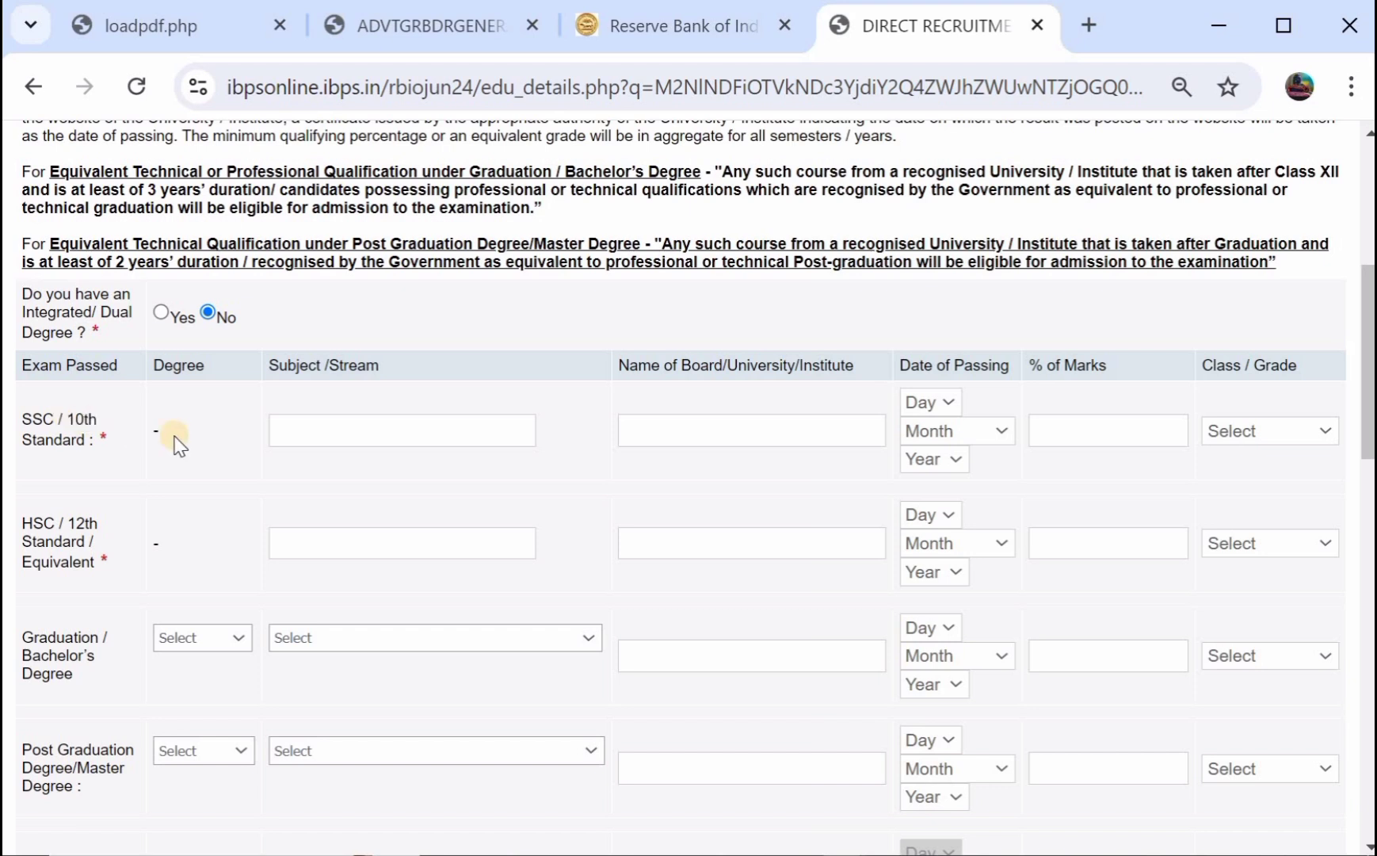
Fill the SSC row with subject SSC, 78 percent marks and Pass Class.
left_click(302, 439)
type("SSC")
left_click(661, 436)
left_click(1048, 431)
type("78")
left_click(1291, 432)
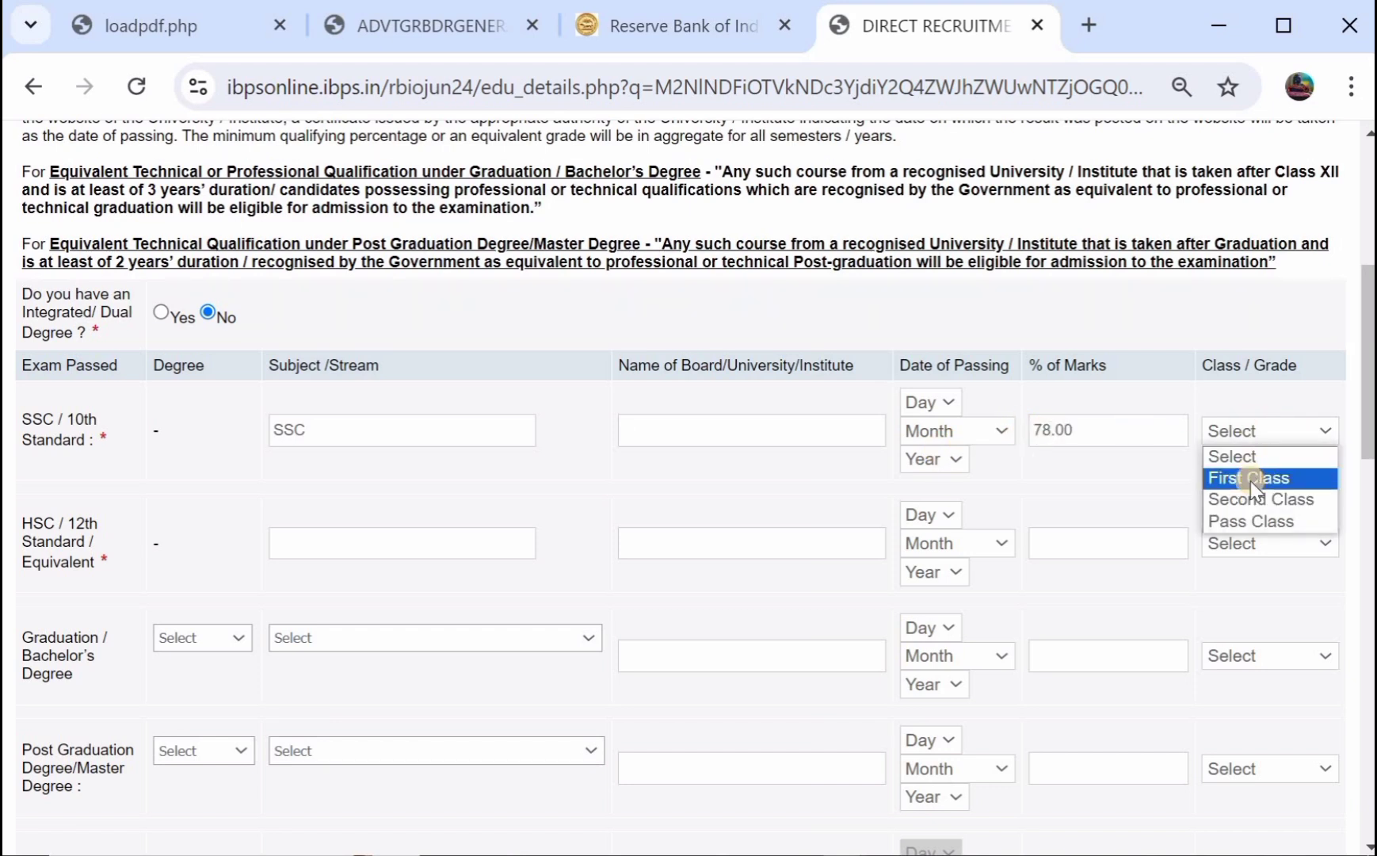
left_click(1249, 520)
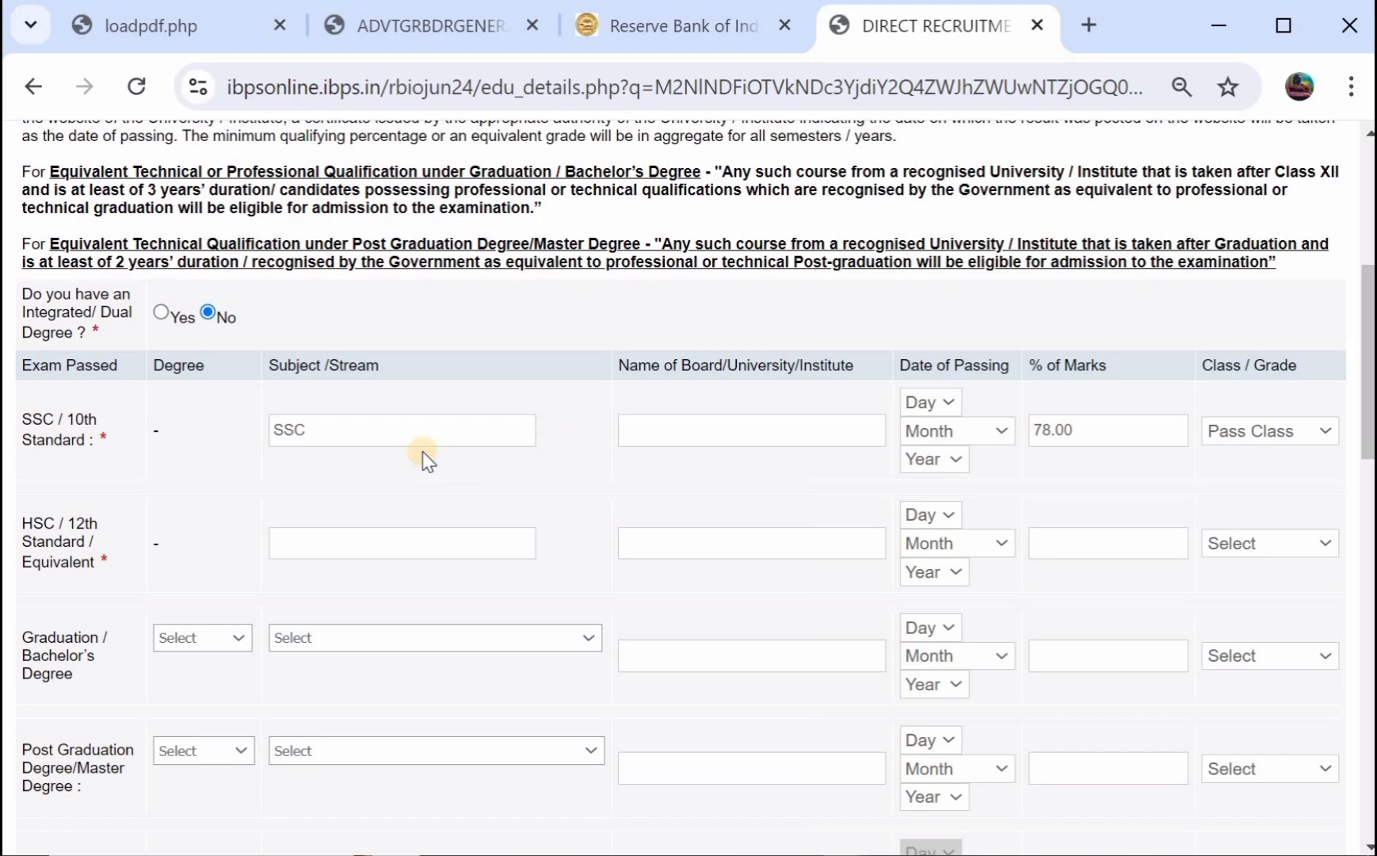
scroll(423, 451, "down", 1)
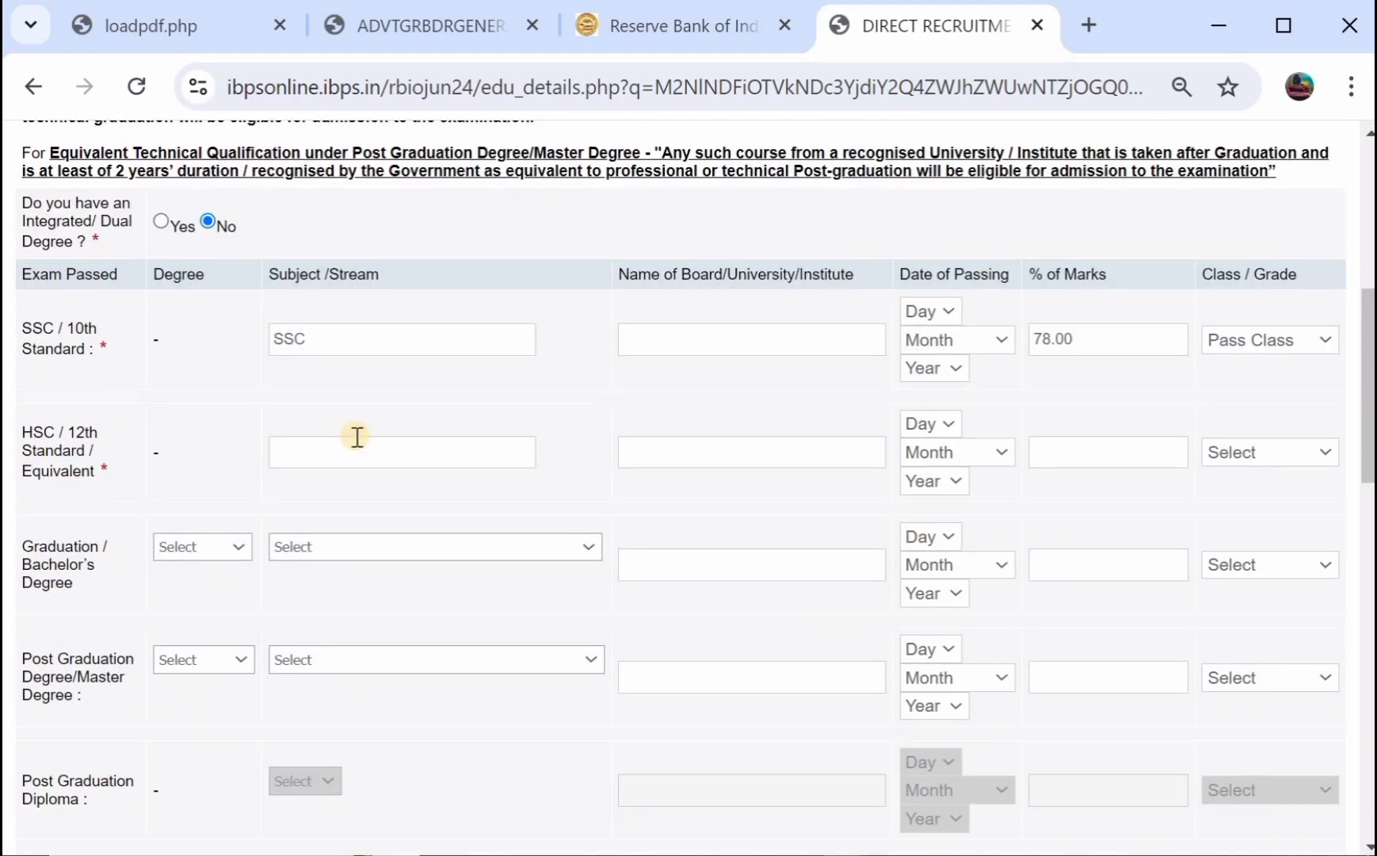
Enter HSC subject 'ALL SUBJCET', 86 percent marks, and First Class.
left_click(287, 451)
type("ALL SUBJCET")
left_click(732, 448)
left_click(1038, 440)
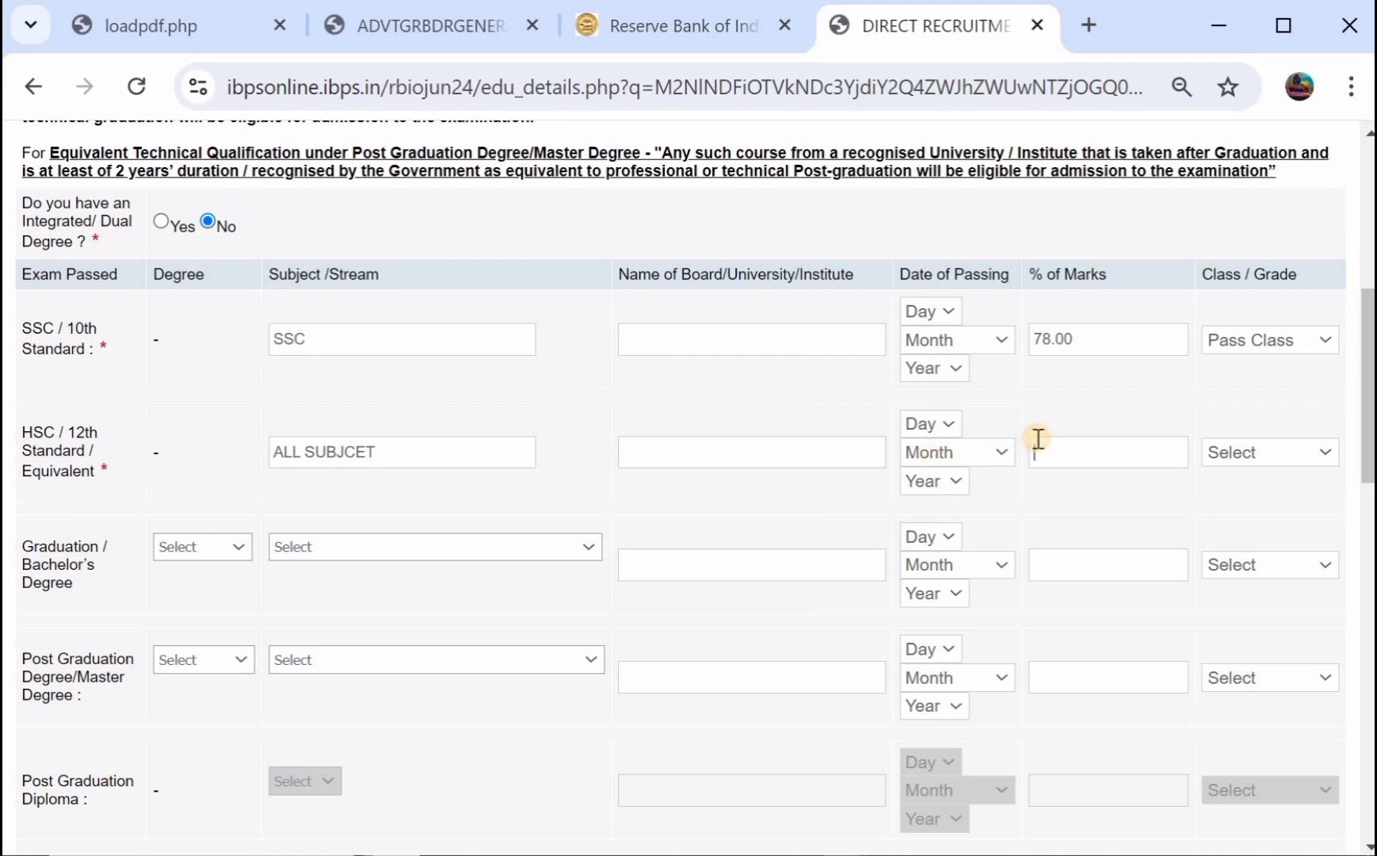
type("86")
left_click(1255, 455)
left_click(1233, 500)
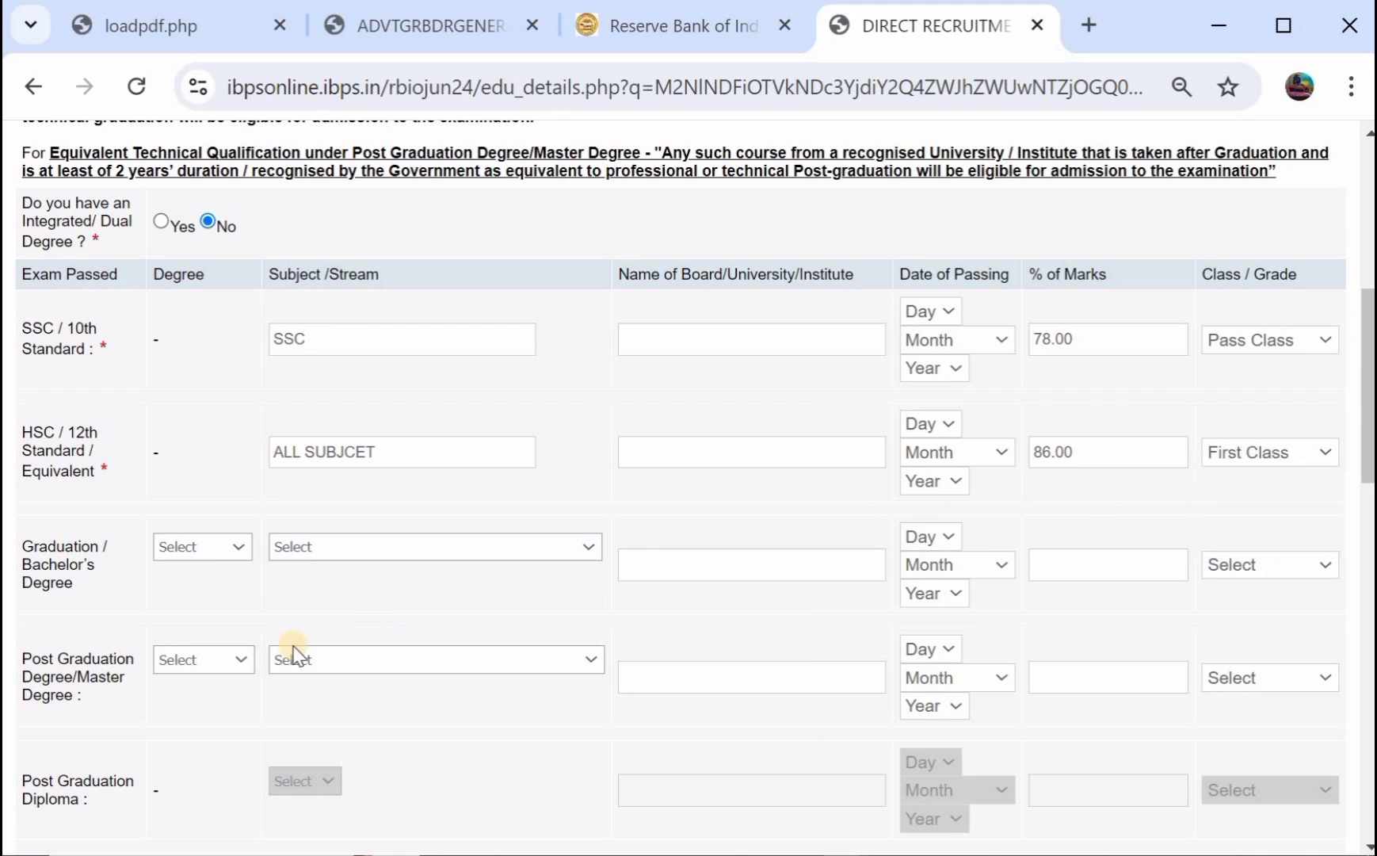
Choose B.A. as the graduation degree with Arts as the stream.
scroll(290, 654, "down", 1)
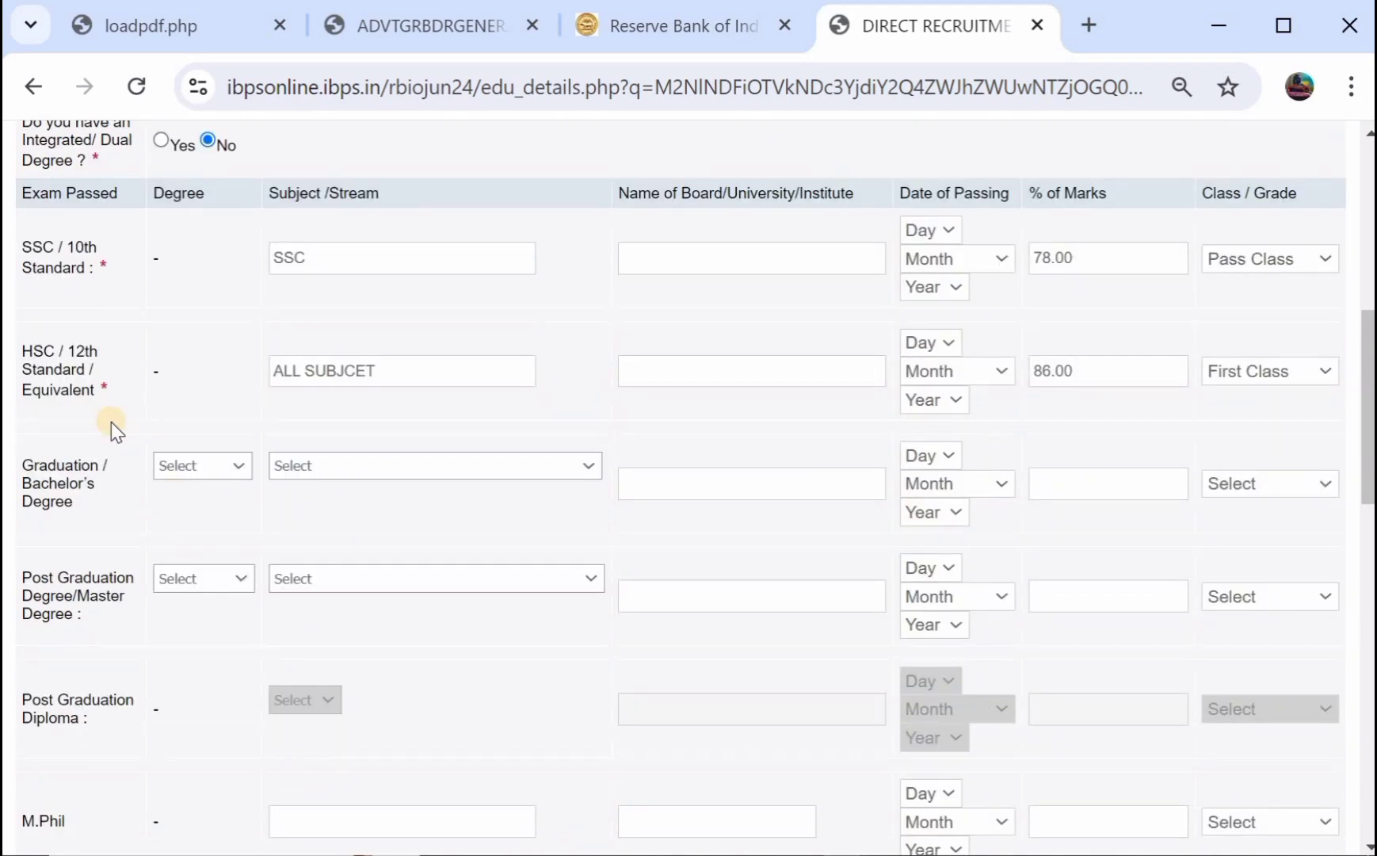
left_click(165, 467)
left_click(166, 502)
left_click(313, 467)
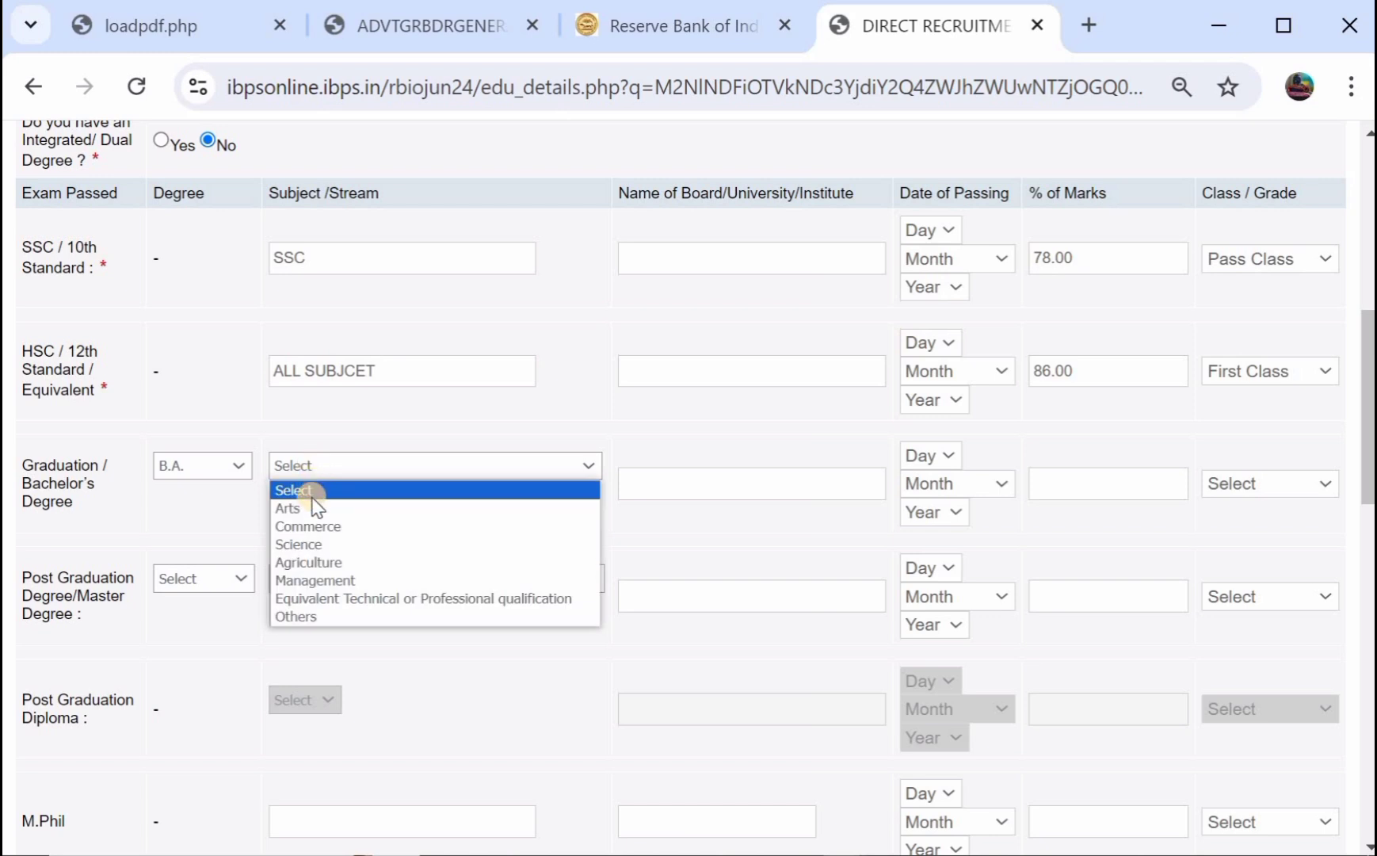
left_click(352, 508)
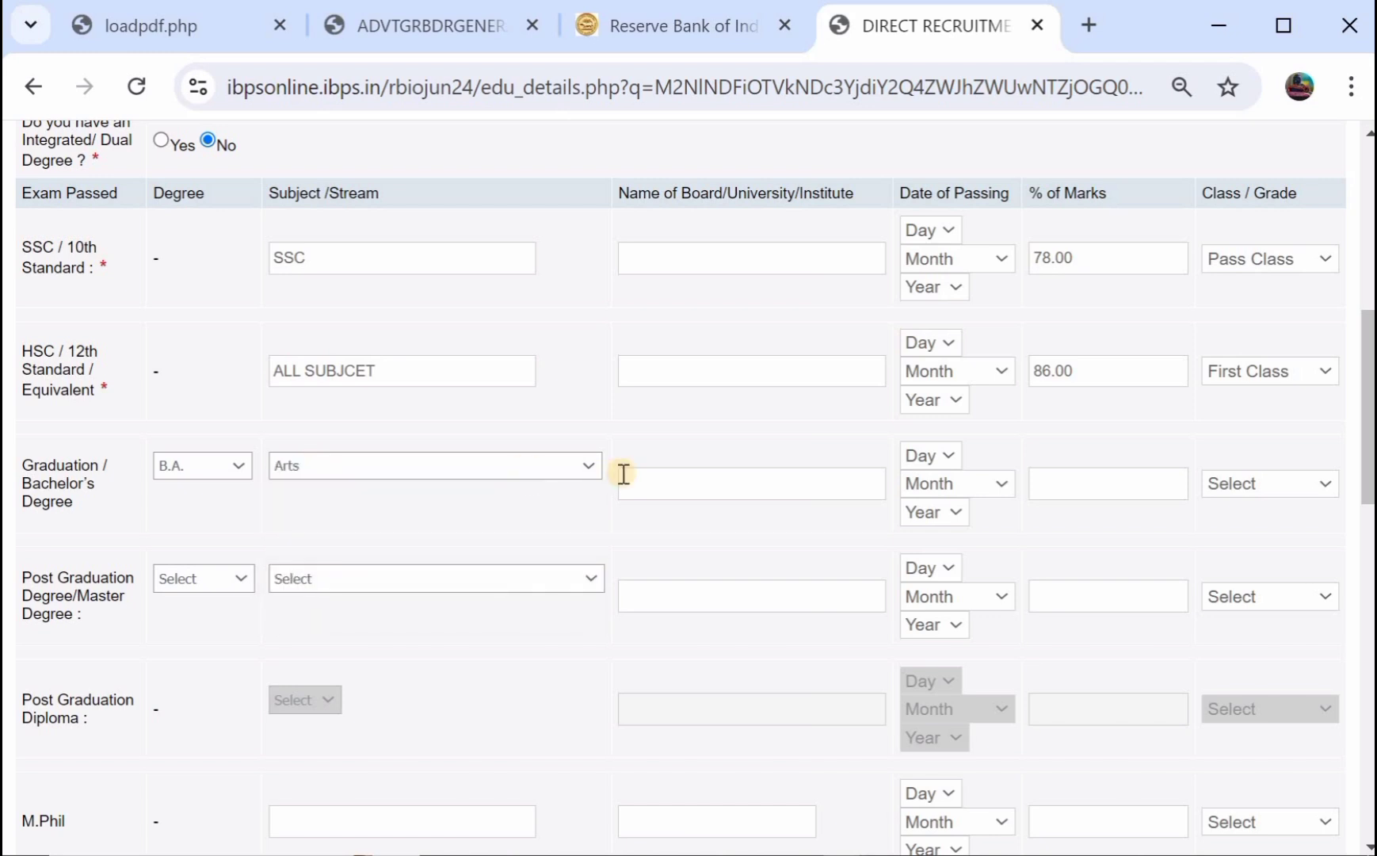
Give graduation 67 percent marks and Second Class, leaving post graduation unselected.
left_click(693, 489)
left_click(1055, 475)
type("67")
left_click(1260, 479)
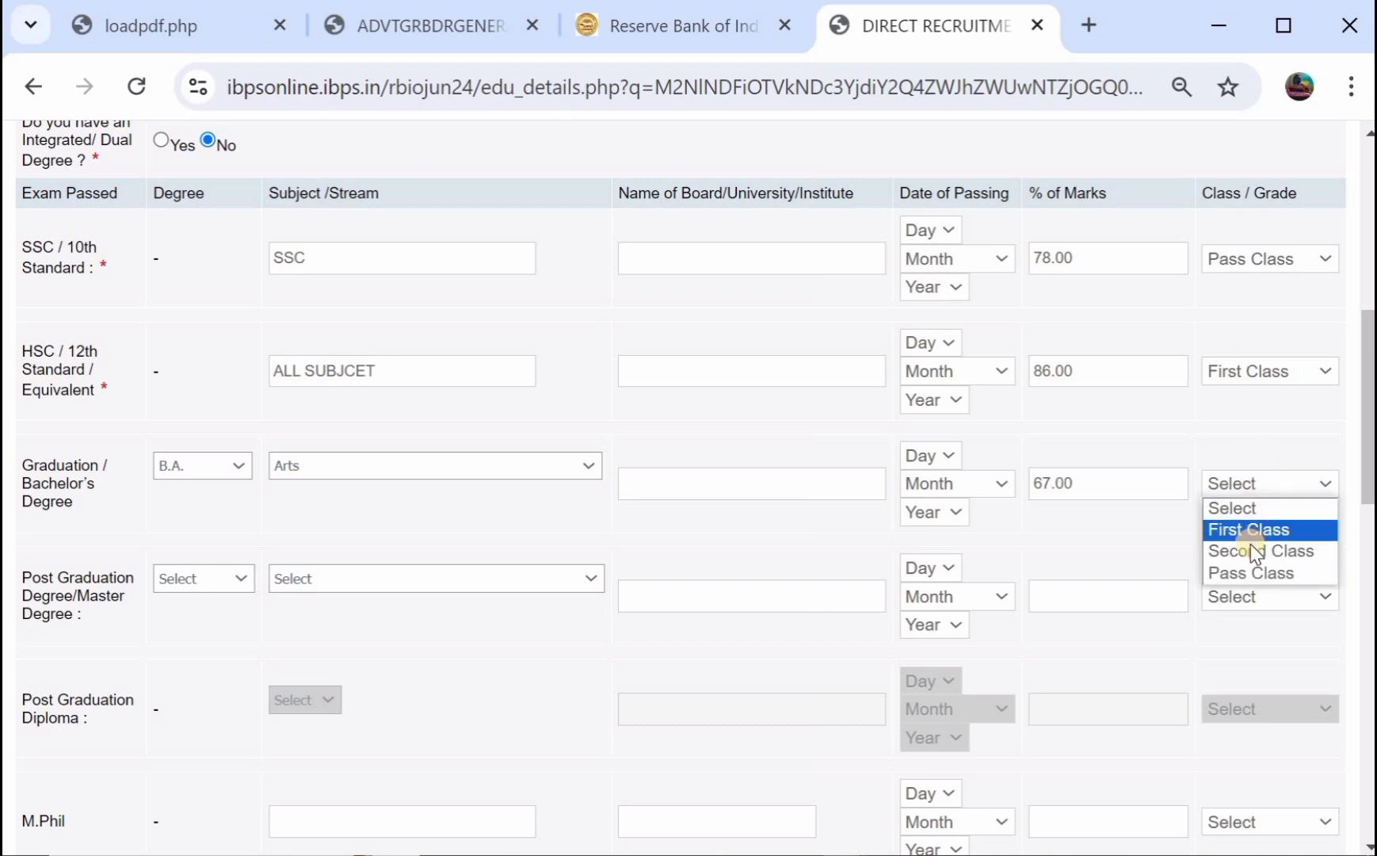
left_click(1252, 548)
scroll(593, 560, "down", 1)
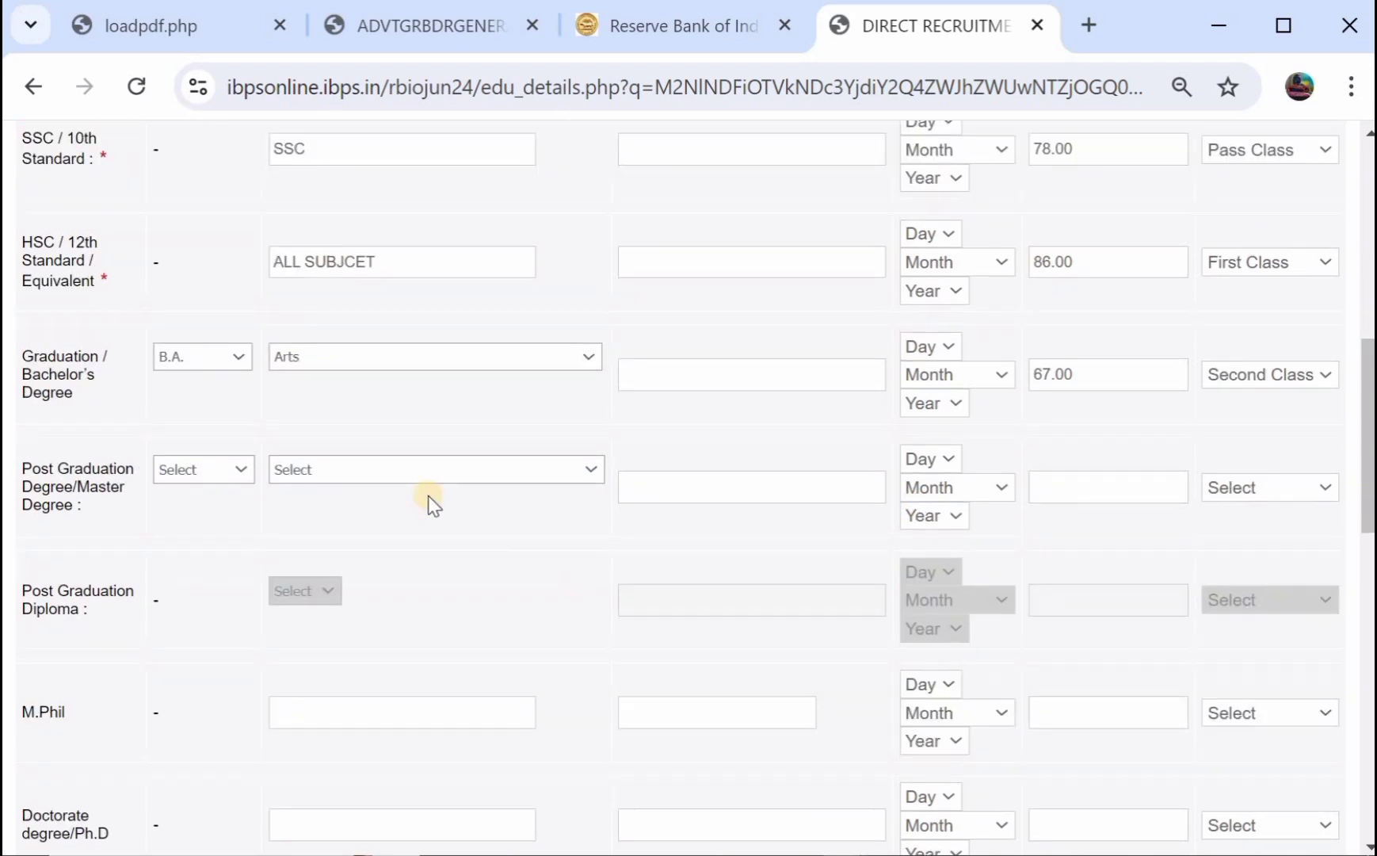
left_click(190, 469)
left_click(280, 515)
Answer No to the computer knowledge question.
scroll(347, 493, "up", 1)
scroll(347, 493, "down", 1)
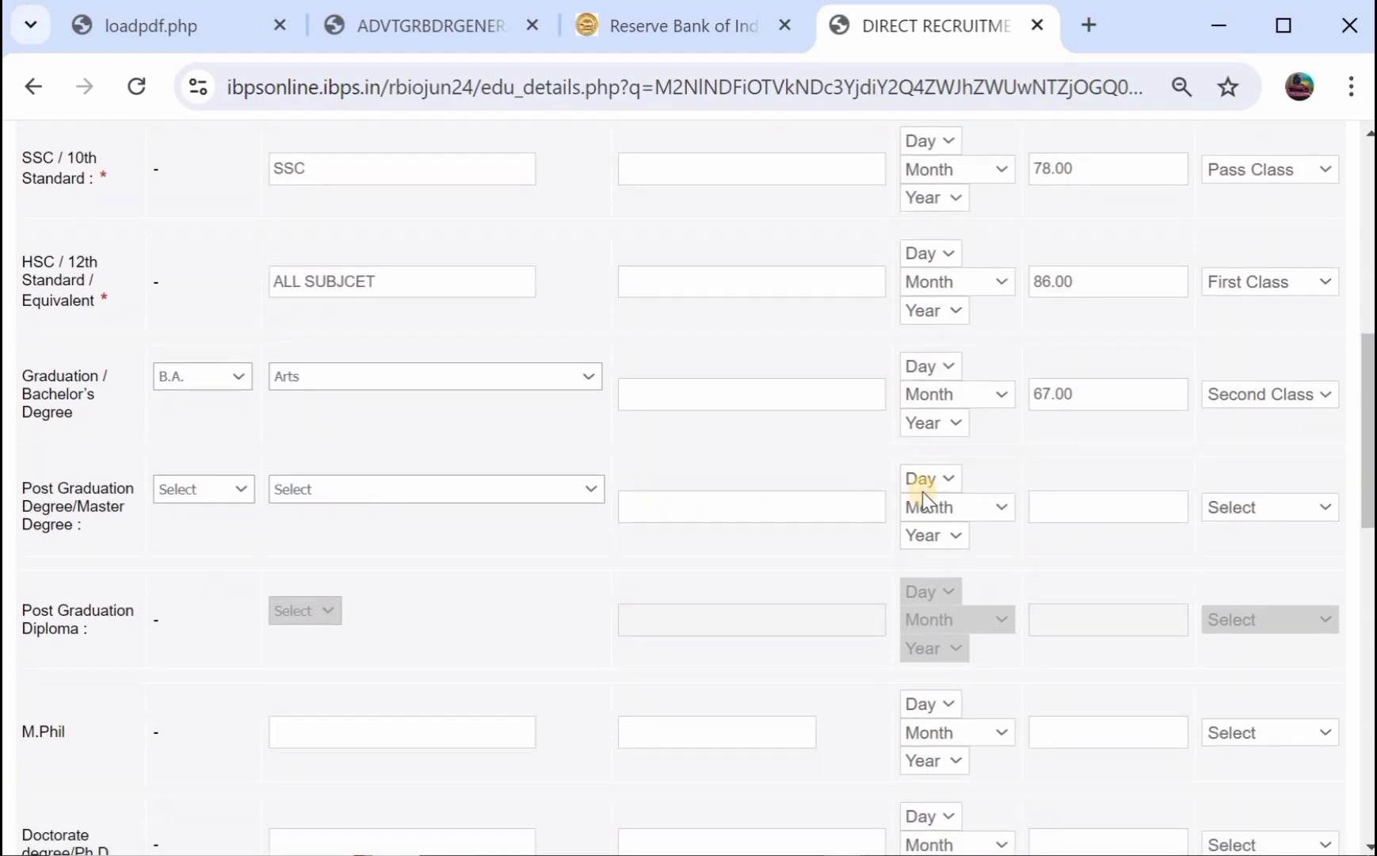
scroll(498, 474, "down", 4)
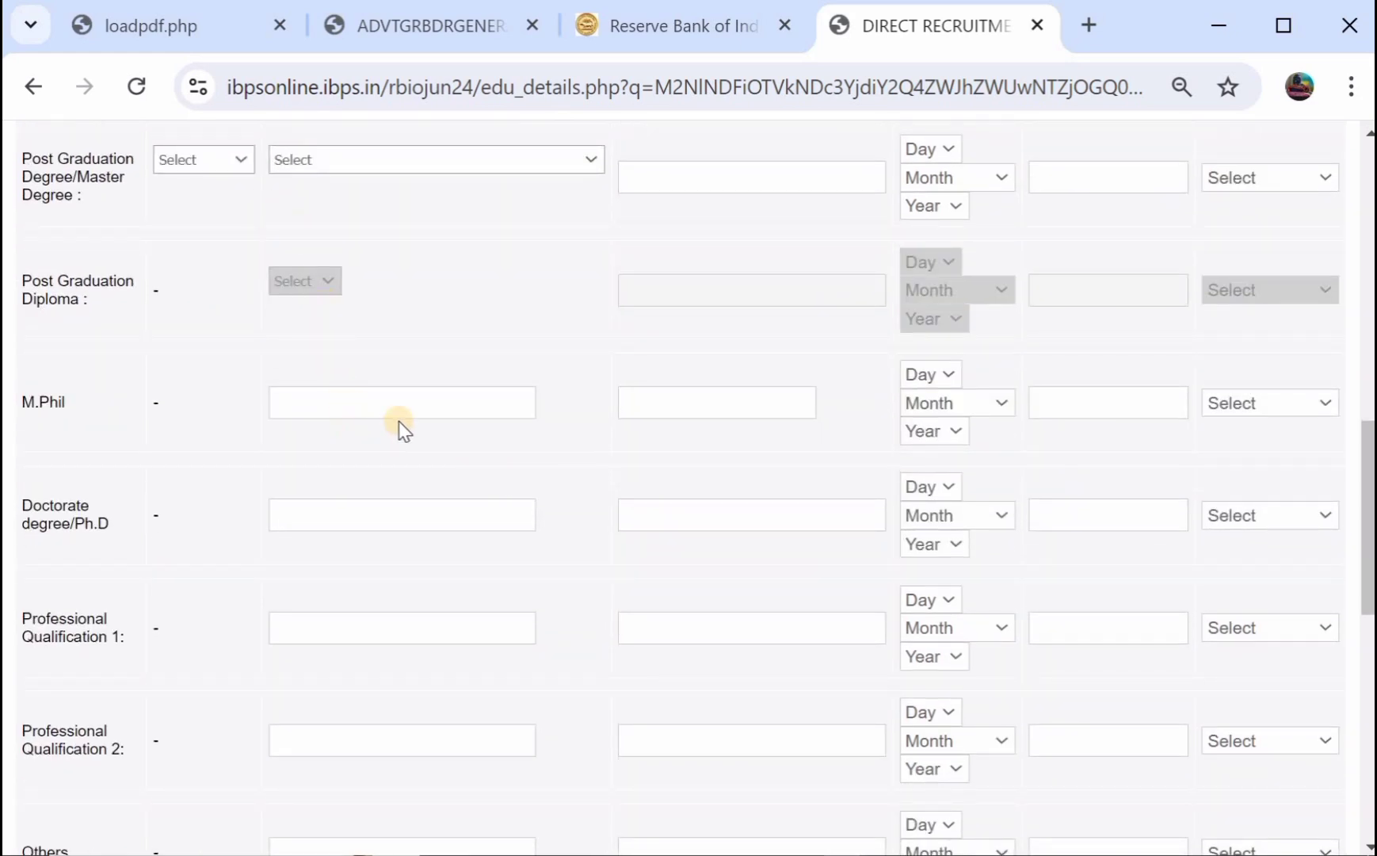
scroll(388, 458, "down", 1)
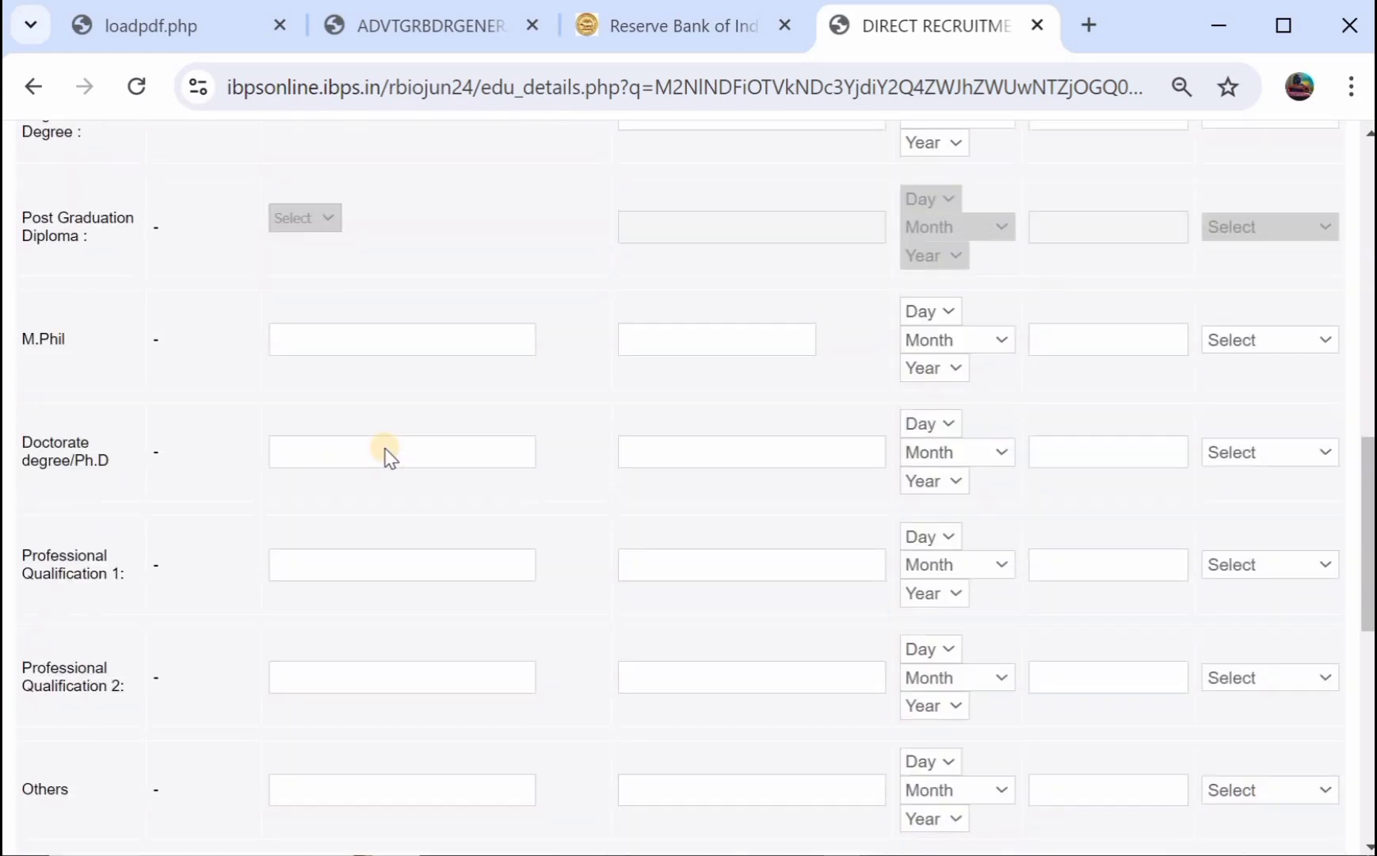
scroll(631, 435, "down", 4)
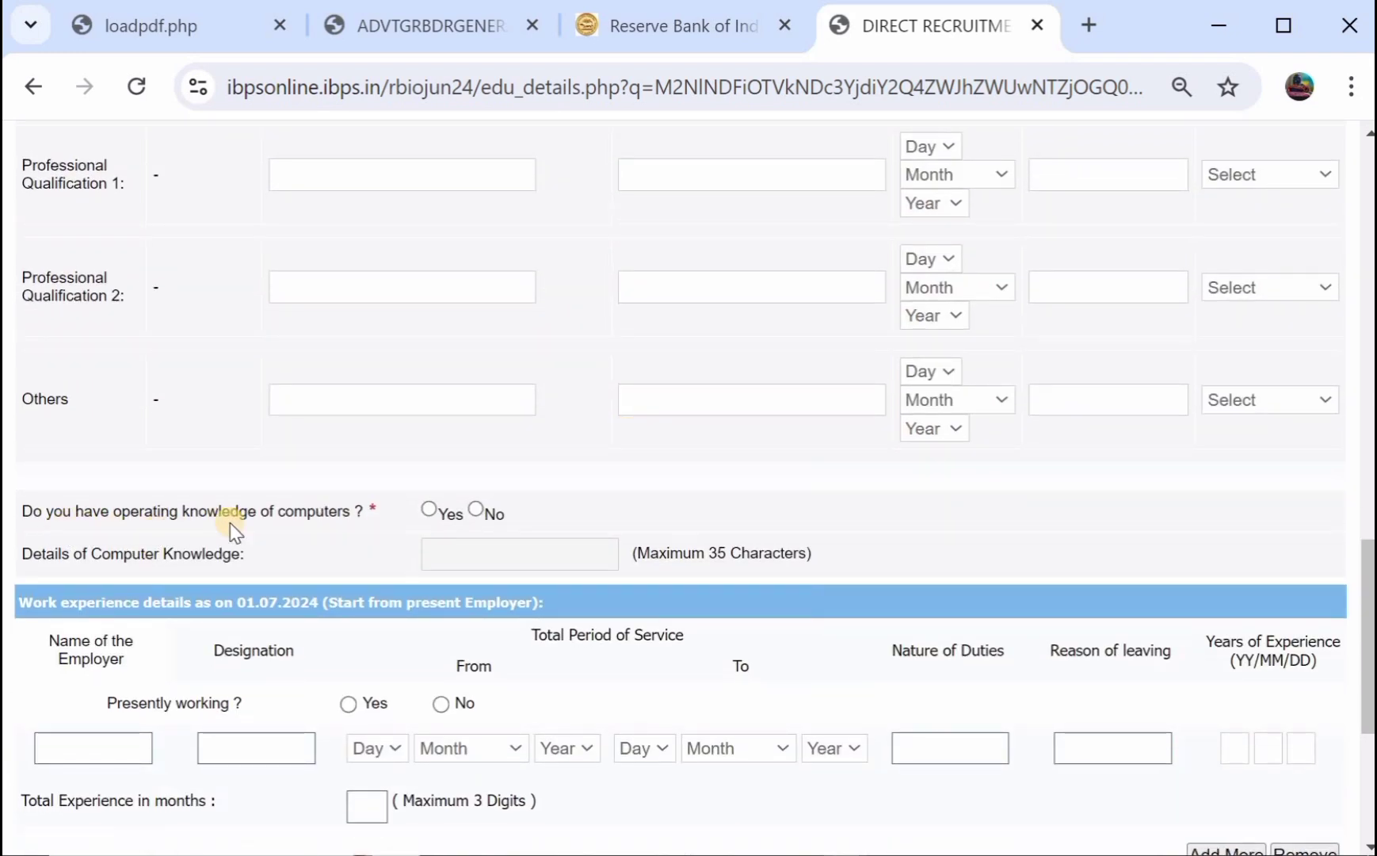
left_click(429, 510)
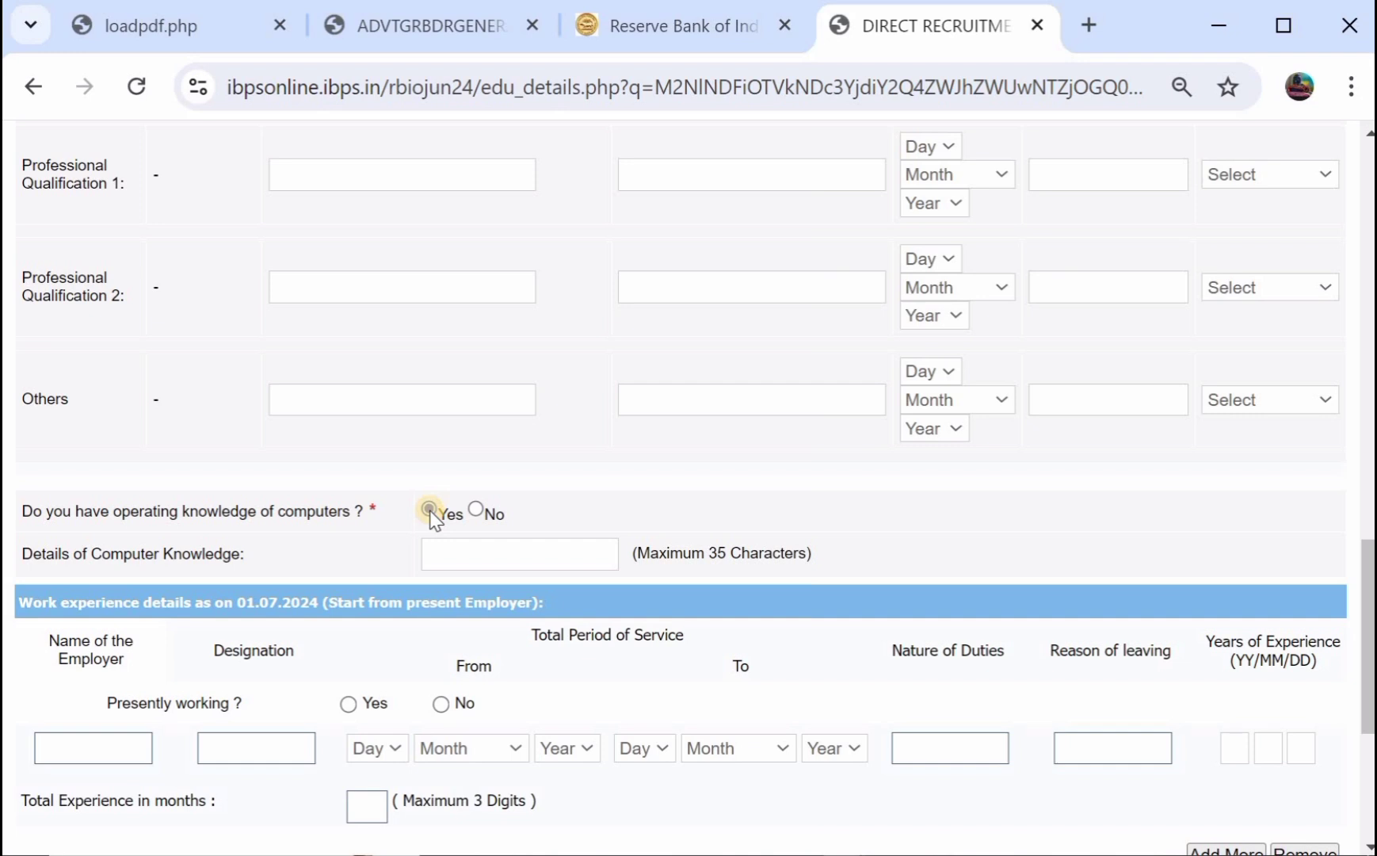
left_click(478, 507)
Mark English as a language the applicant can read, write and speak.
scroll(480, 507, "down", 2)
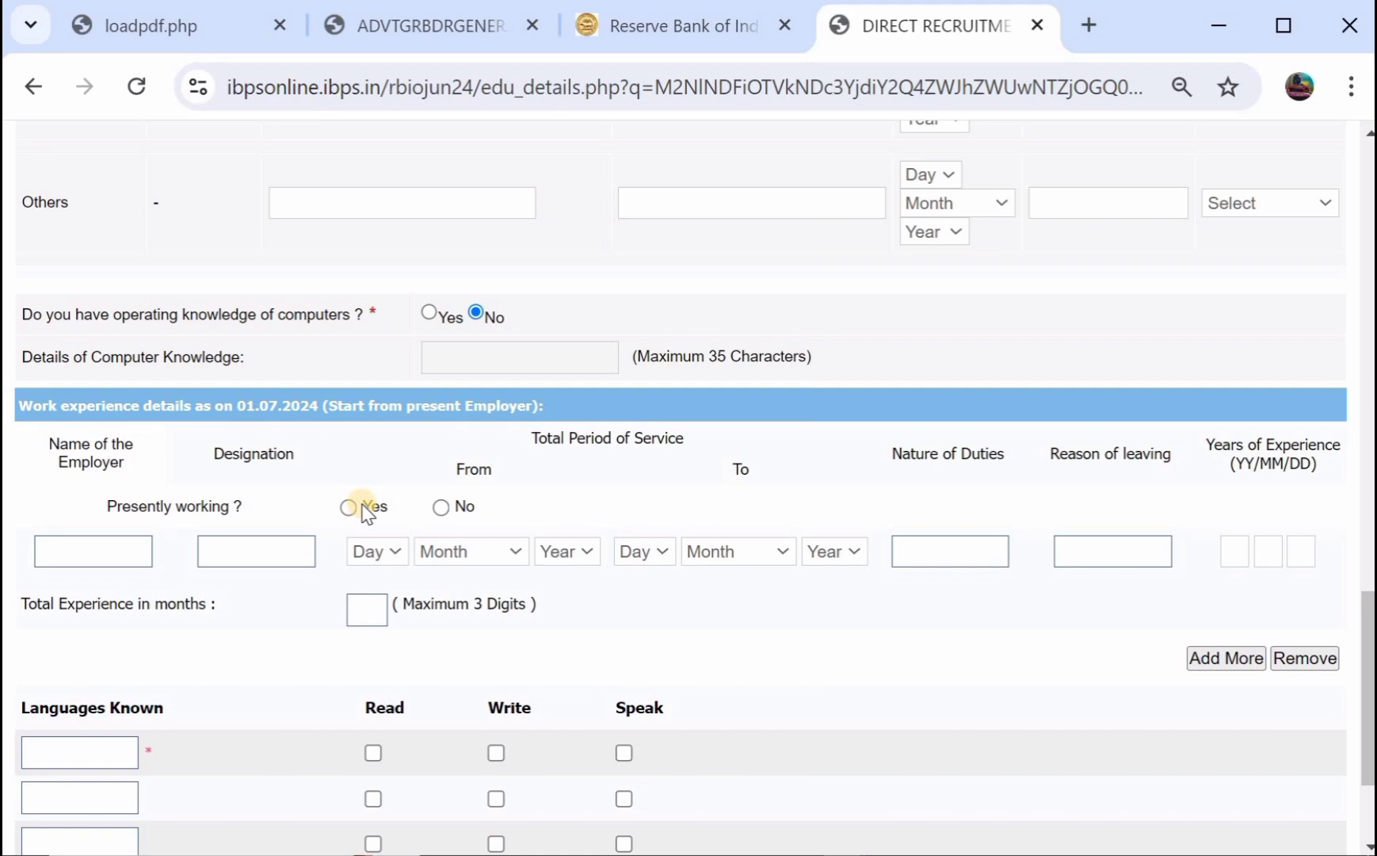
scroll(365, 513, "down", 3)
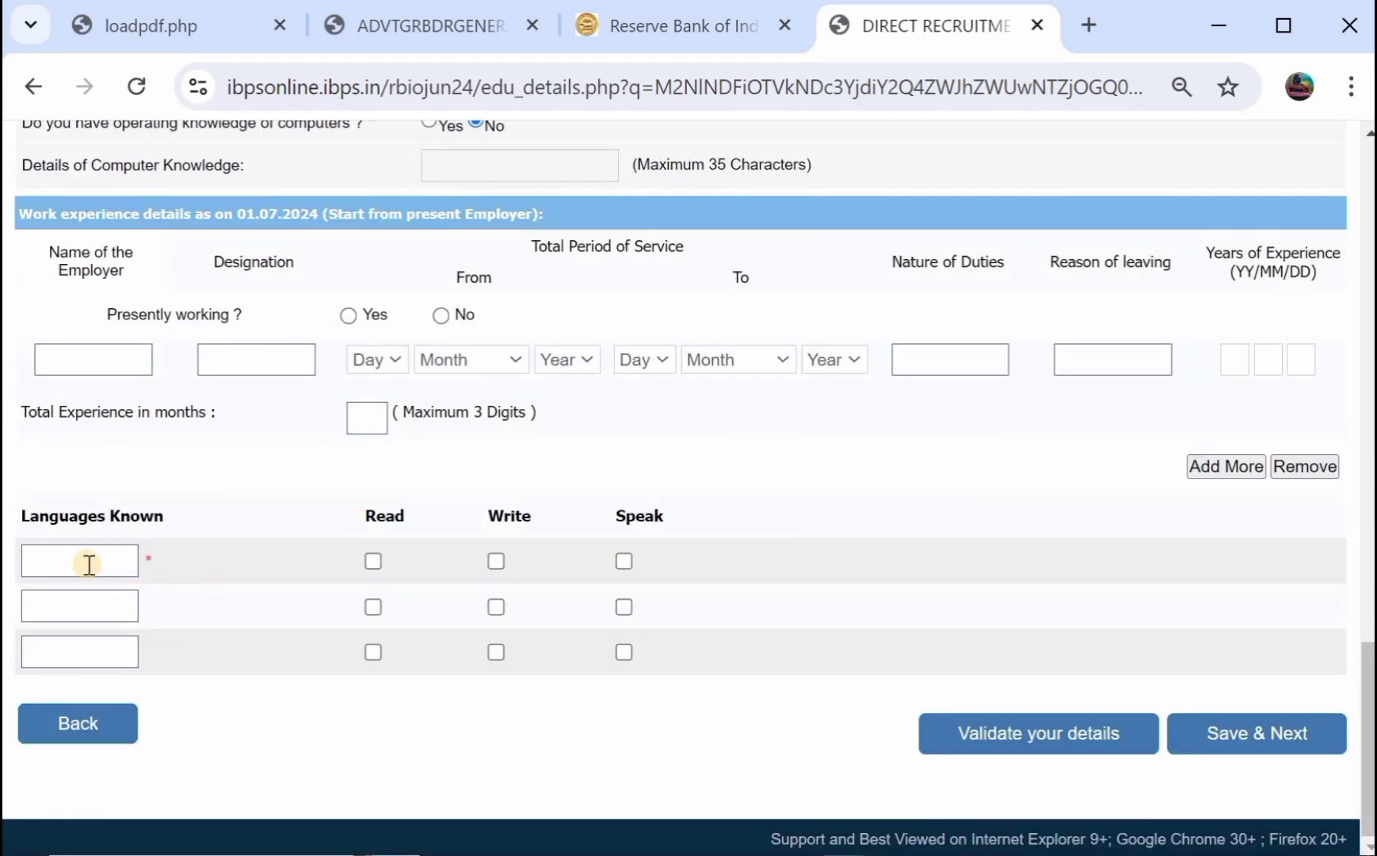
left_click(371, 561)
left_click(497, 560)
left_click(624, 561)
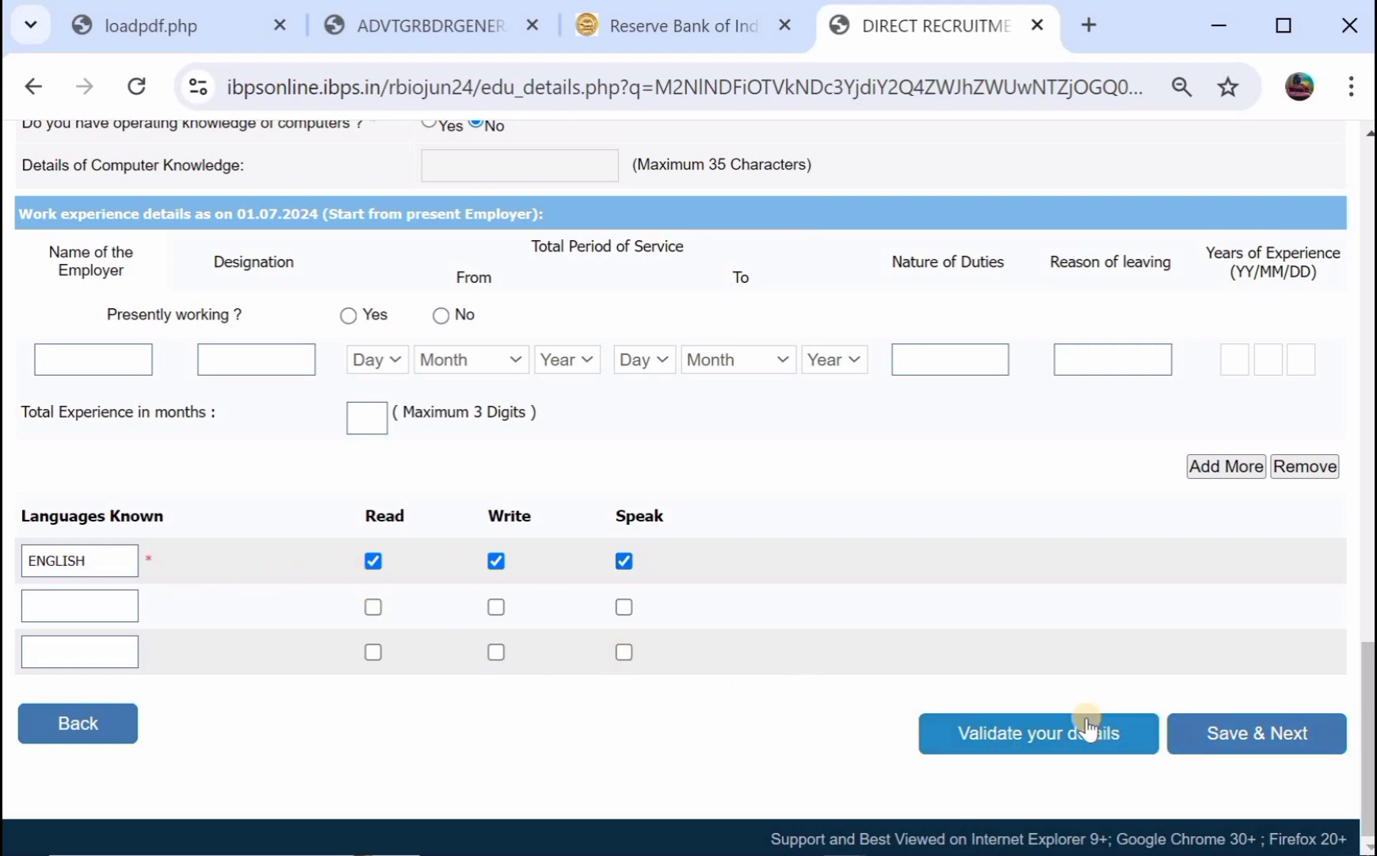
Save the qualification and language details and scroll the preview to its Declaration.
left_click(1231, 735)
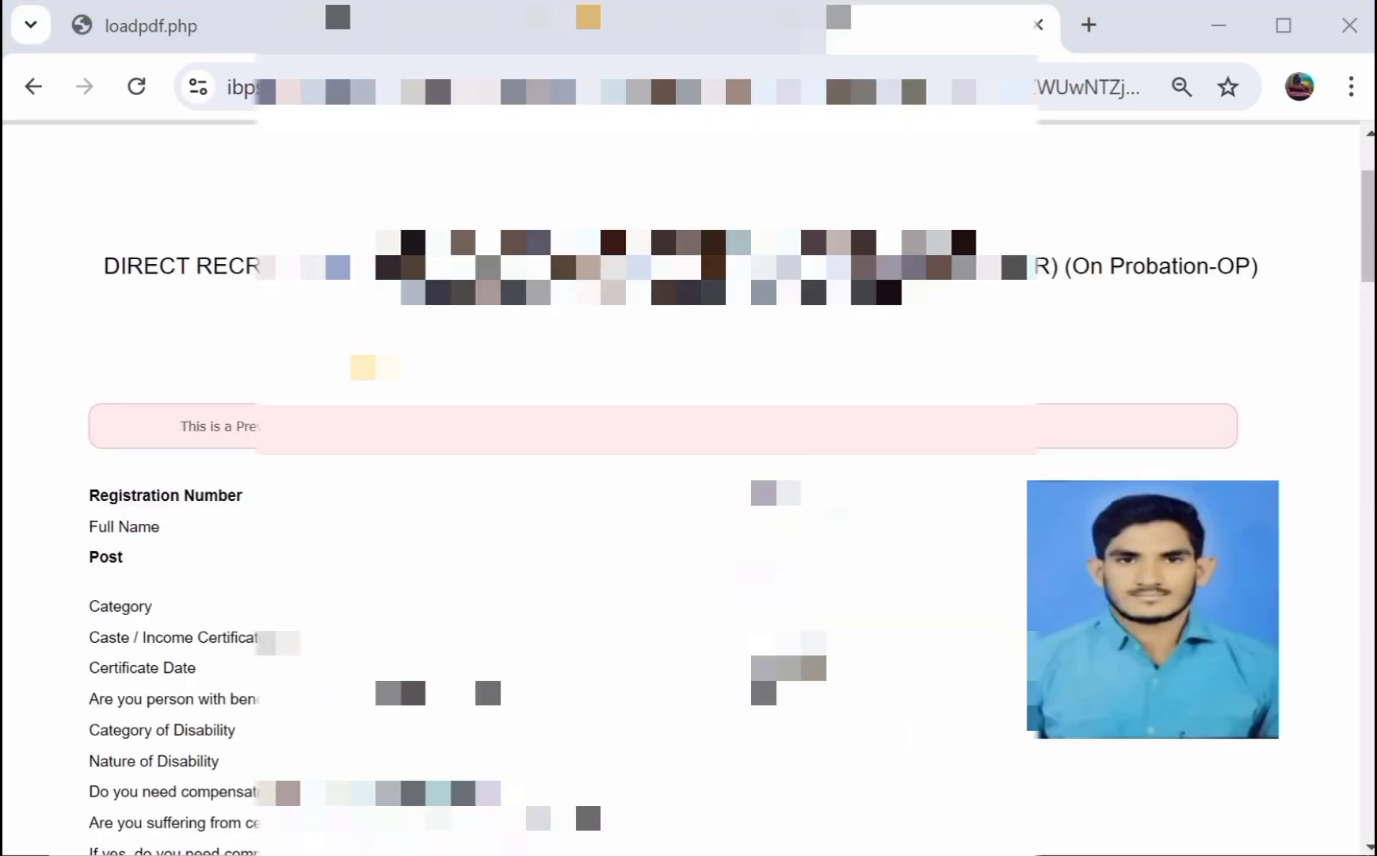
scroll(688, 491, "down", 5)
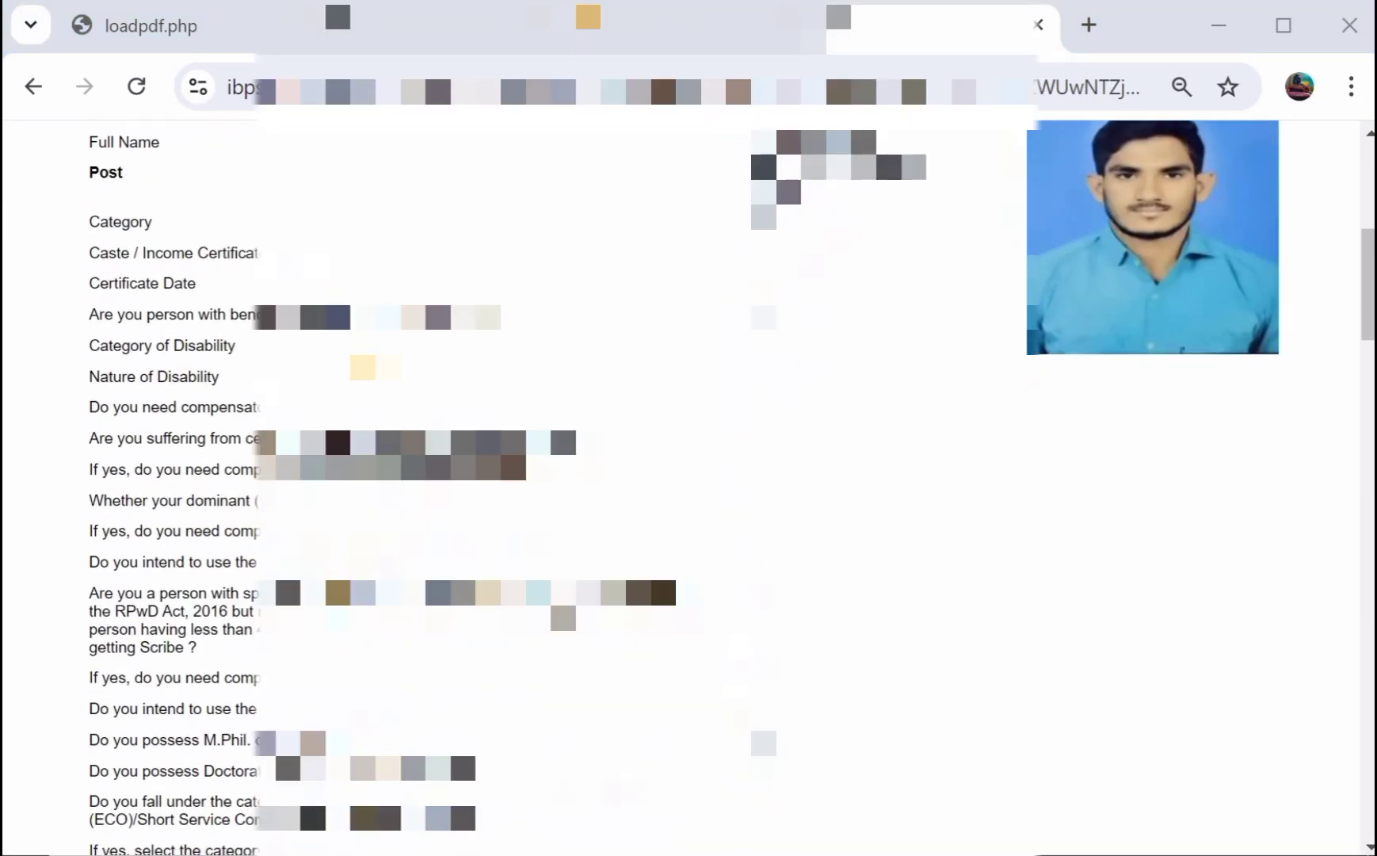
scroll(688, 491, "down", 3)
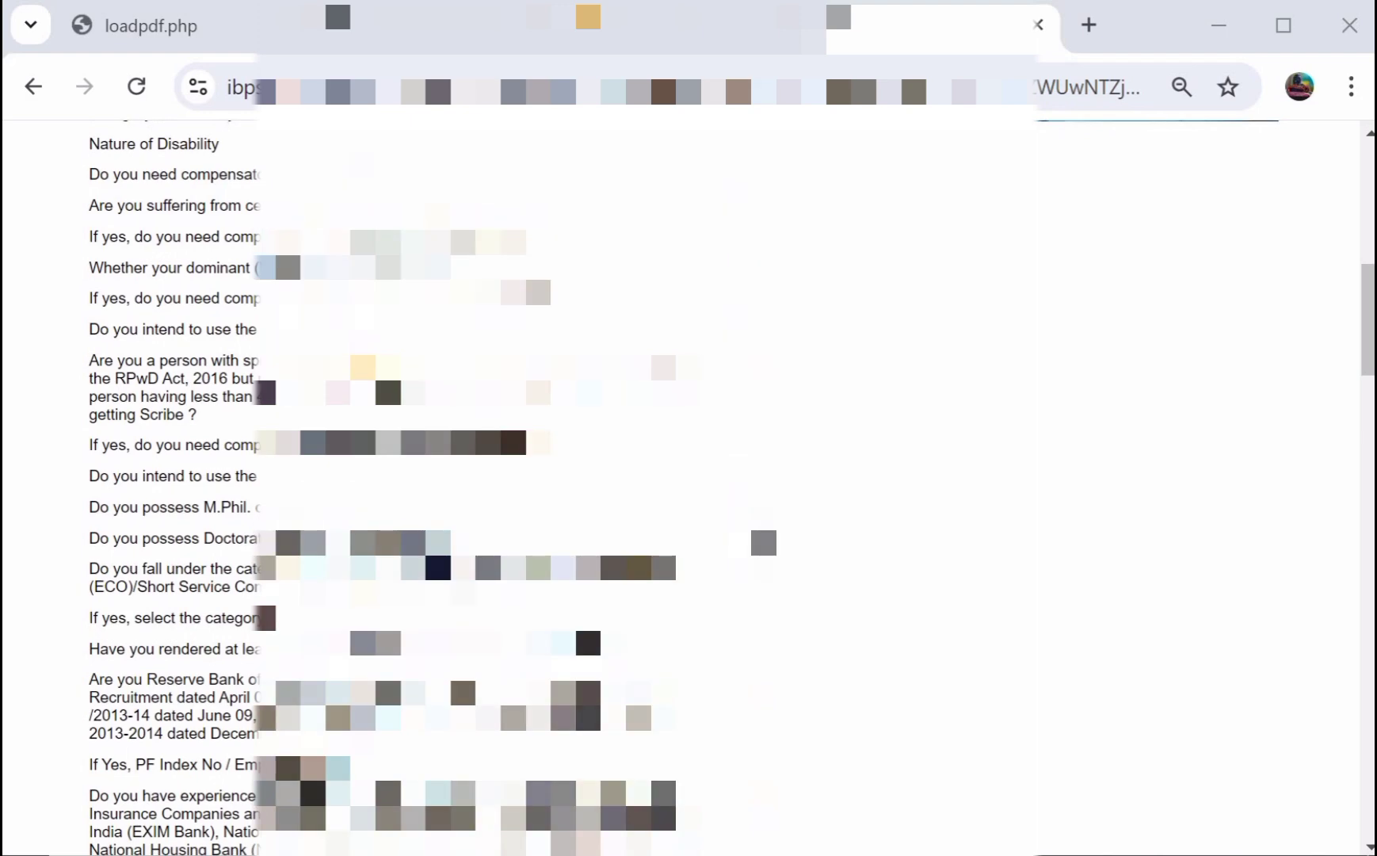
scroll(688, 492, "down", 7)
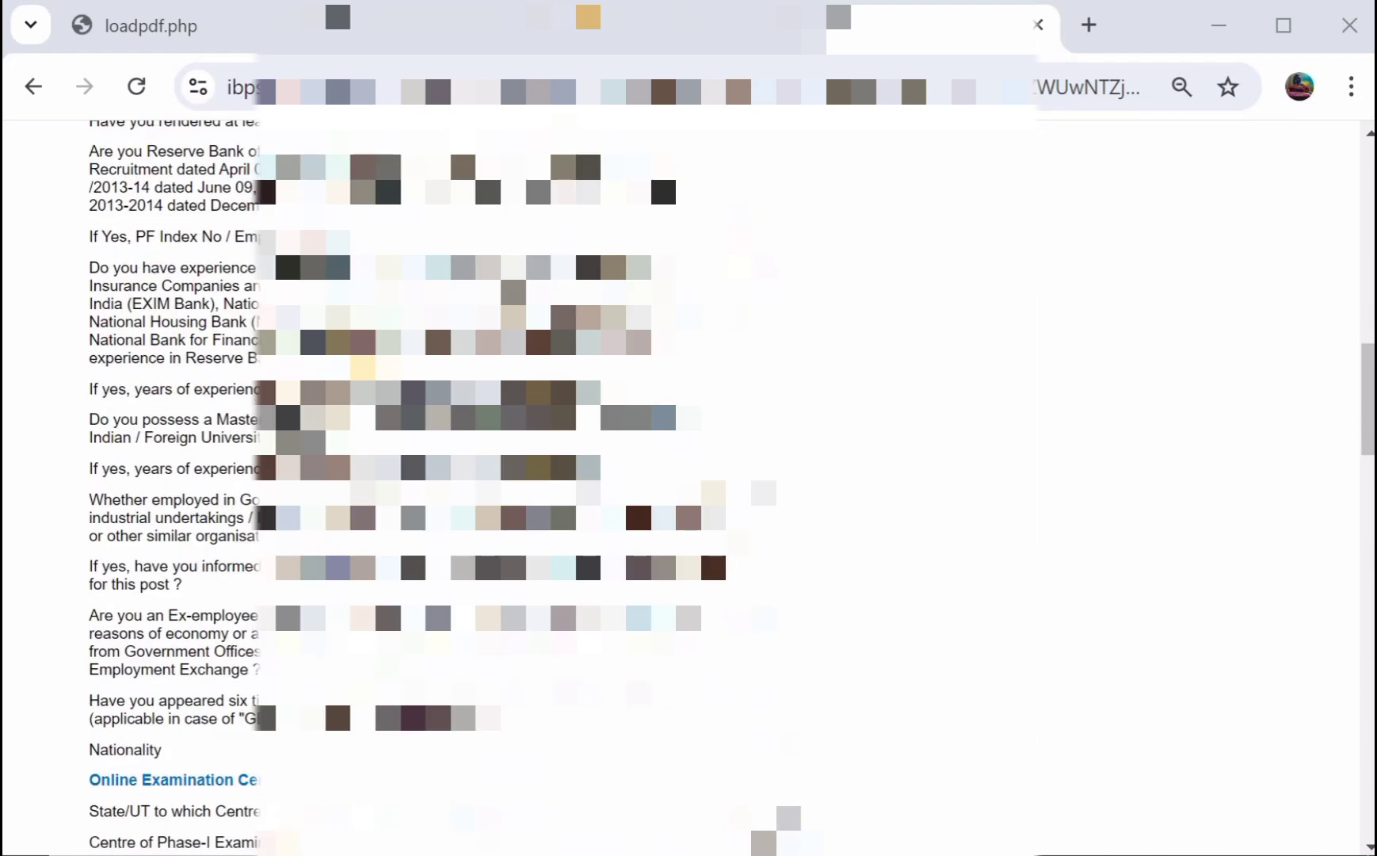
scroll(688, 491, "down", 19)
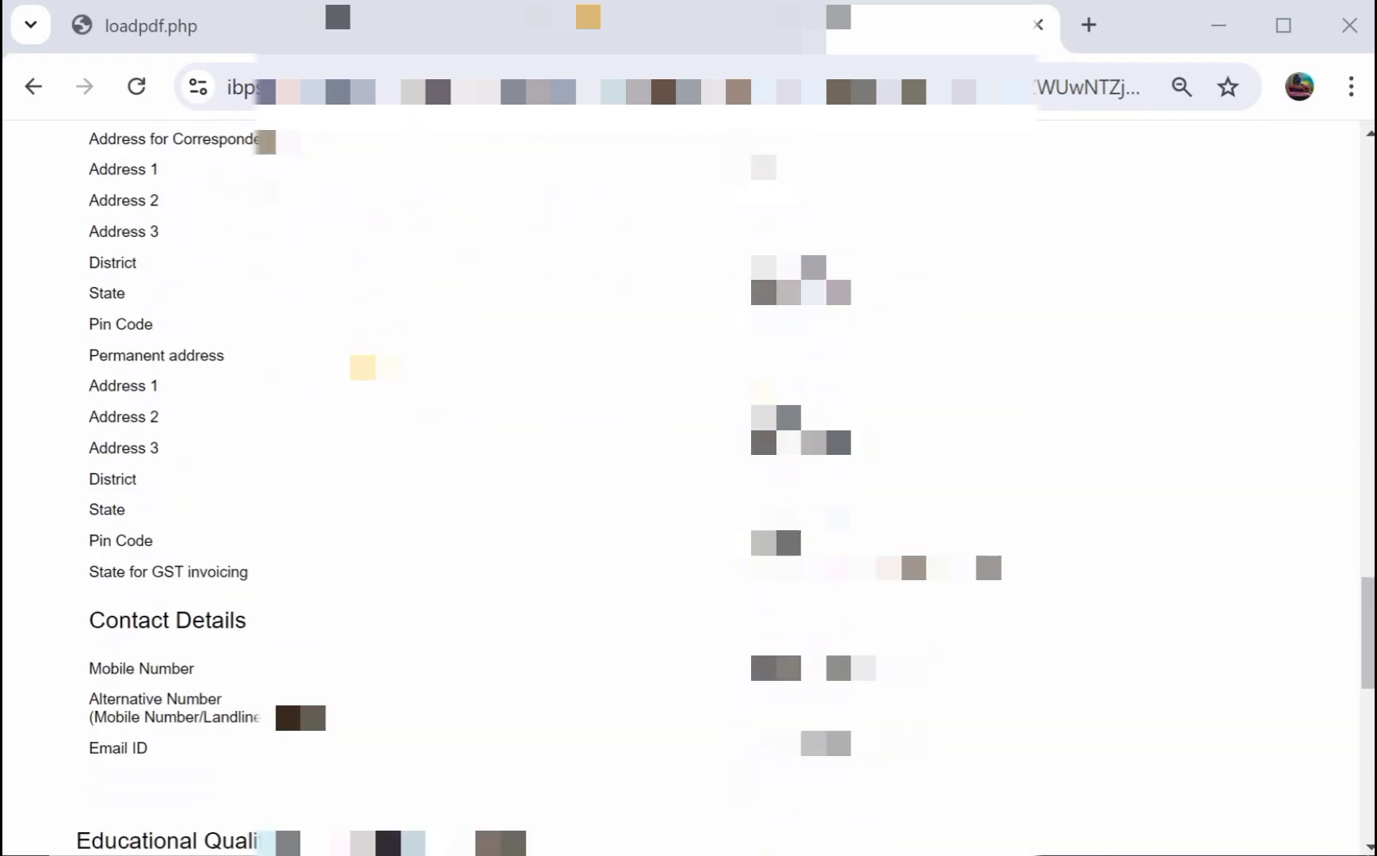
scroll(688, 492, "down", 15)
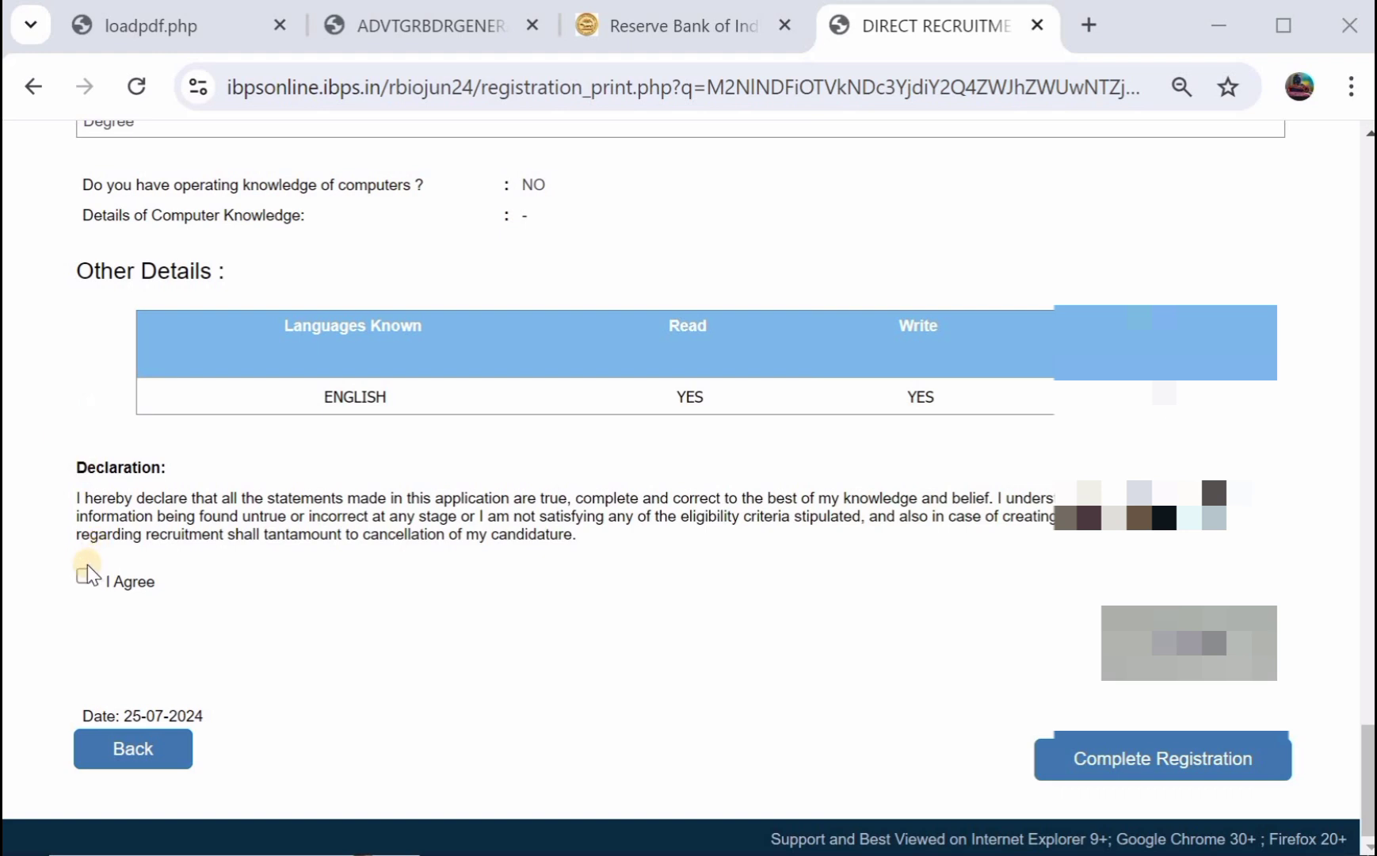
Agree to the declaration, complete registration, and confirm both prompts to reach Uploads.
left_click(86, 576)
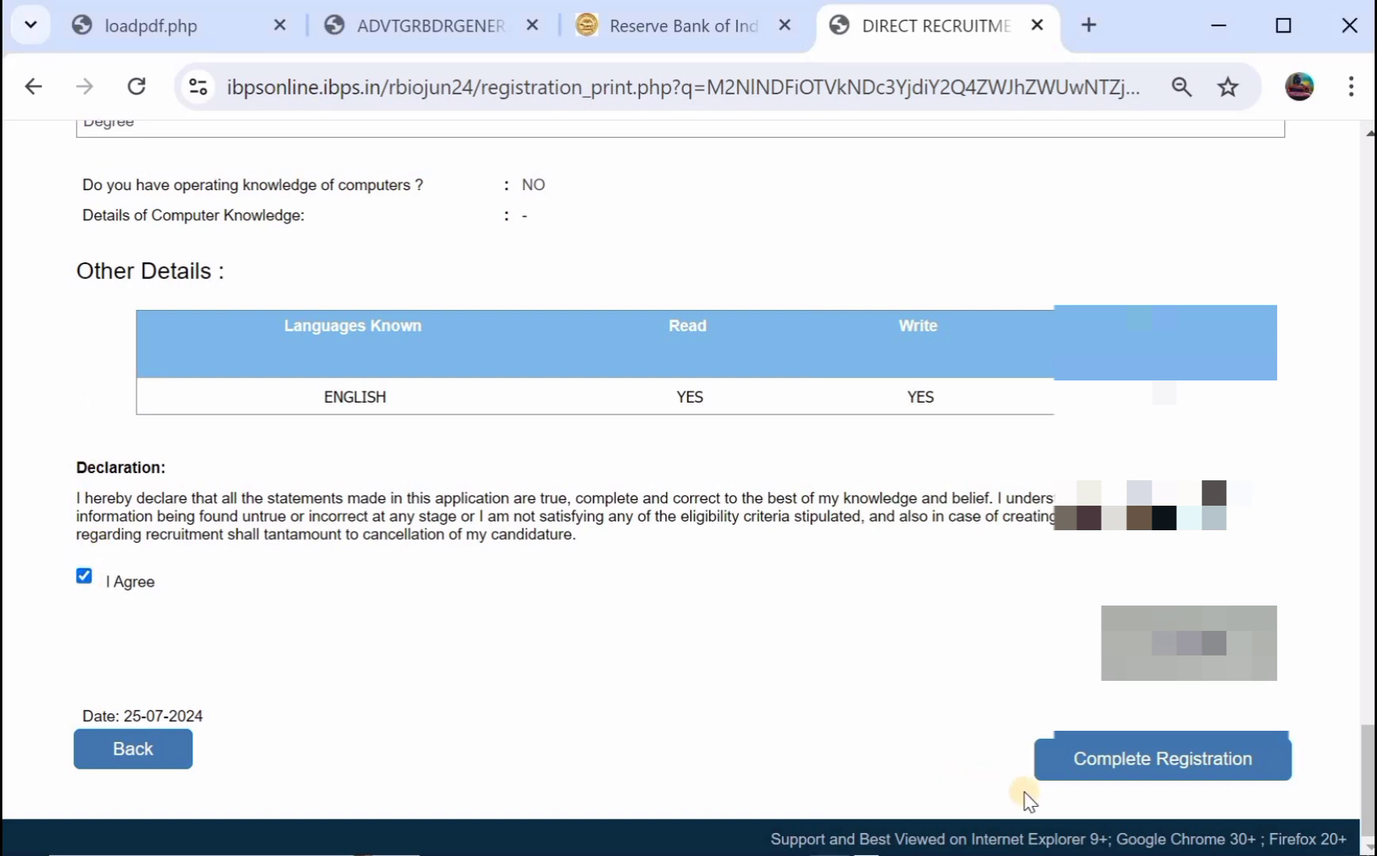
left_click(1135, 759)
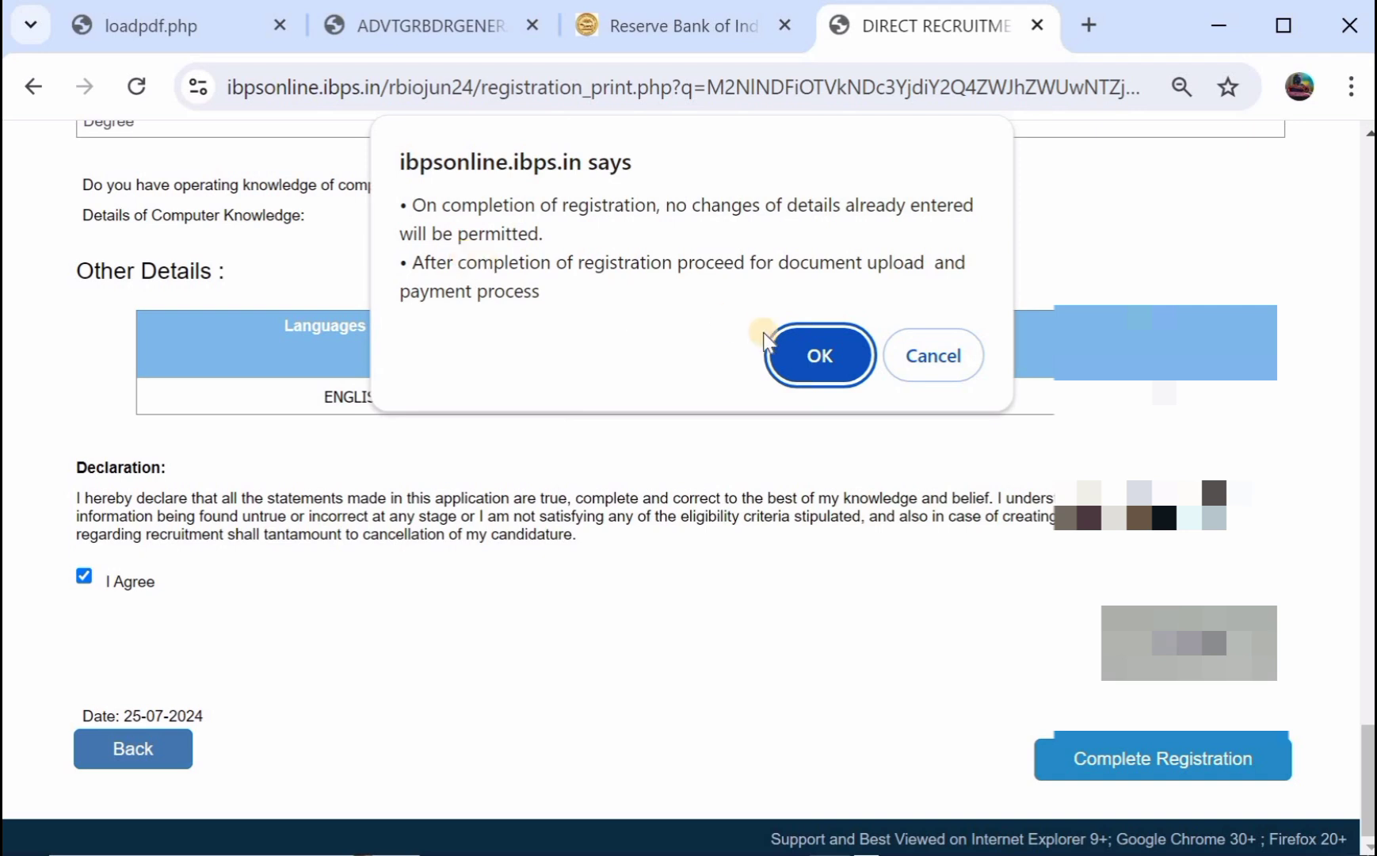
left_click(809, 359)
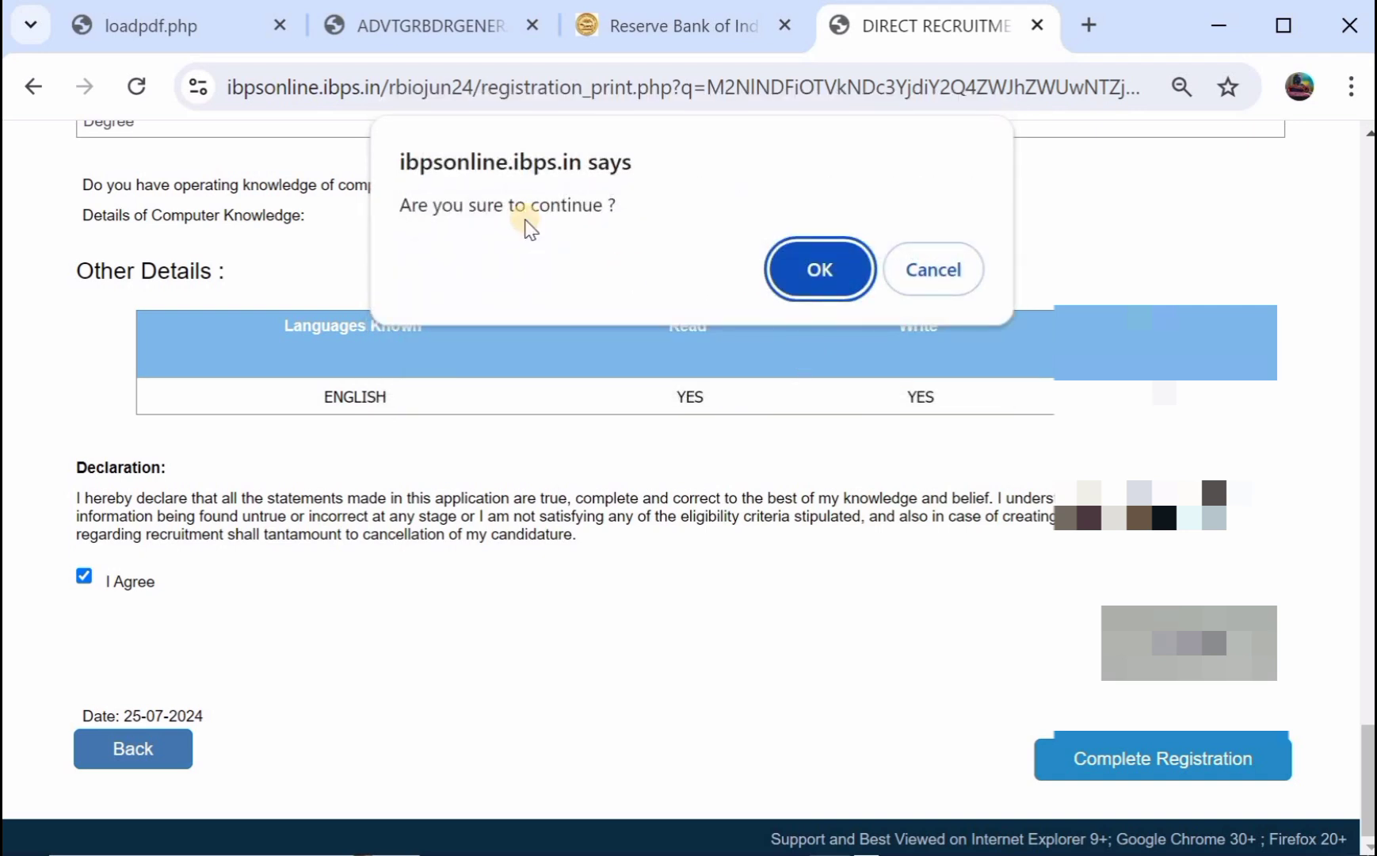
left_click(819, 268)
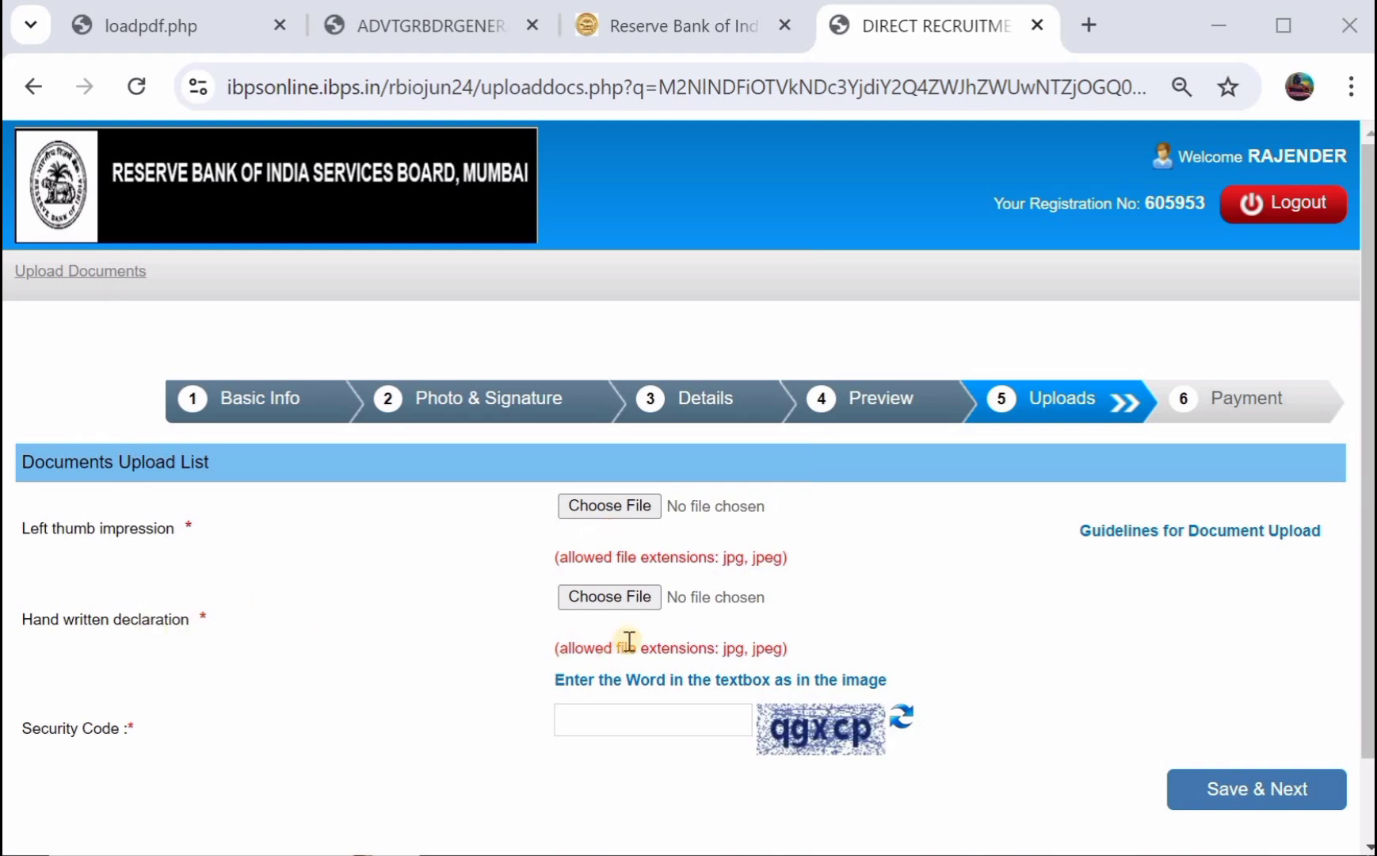
Read the upload guidelines (20–50kb thumb impression, 50–100kb JPG declaration), then return to Documents Upload.
left_click(1178, 533)
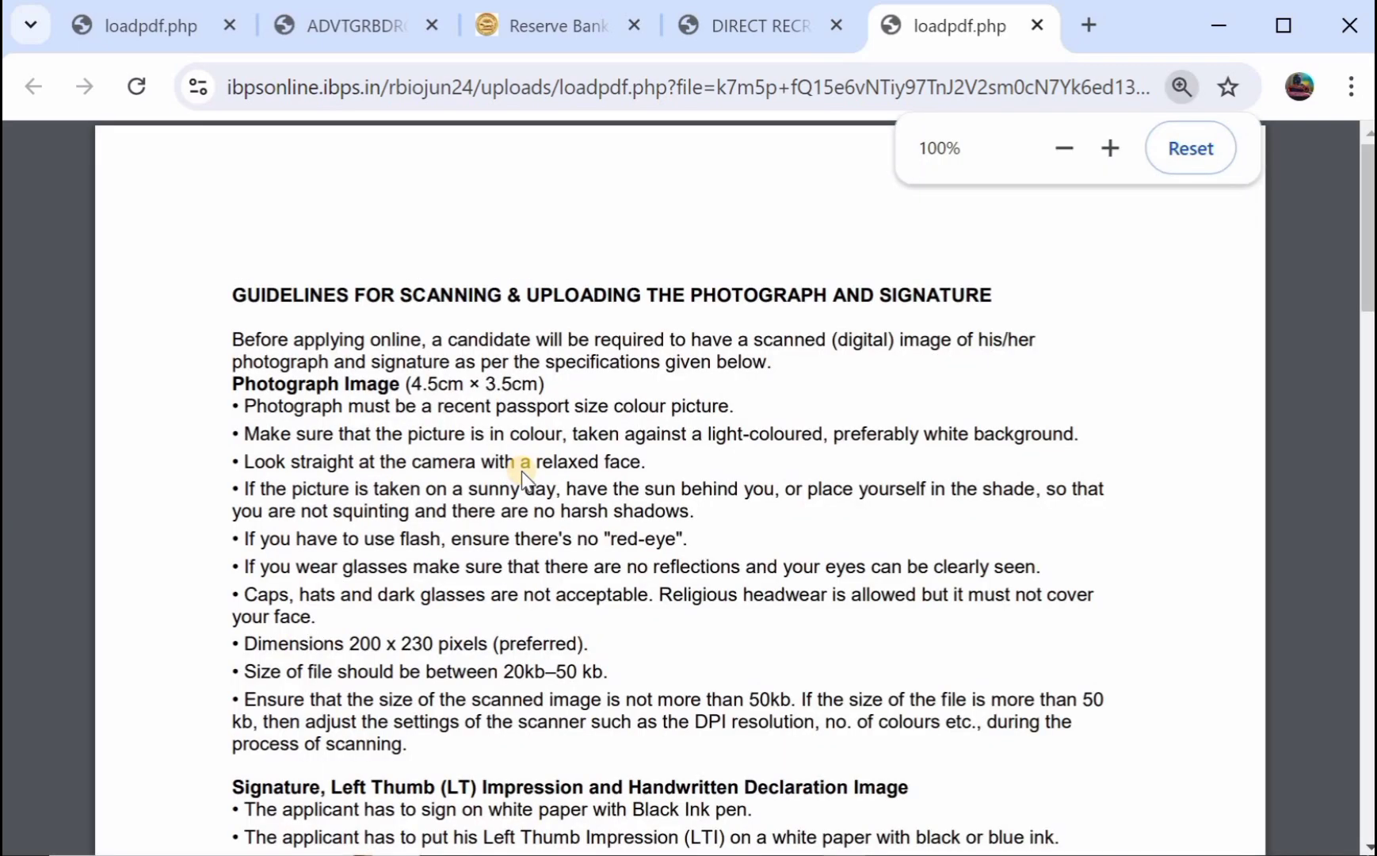
scroll(522, 470, "down", 2)
scroll(494, 554, "down", 2)
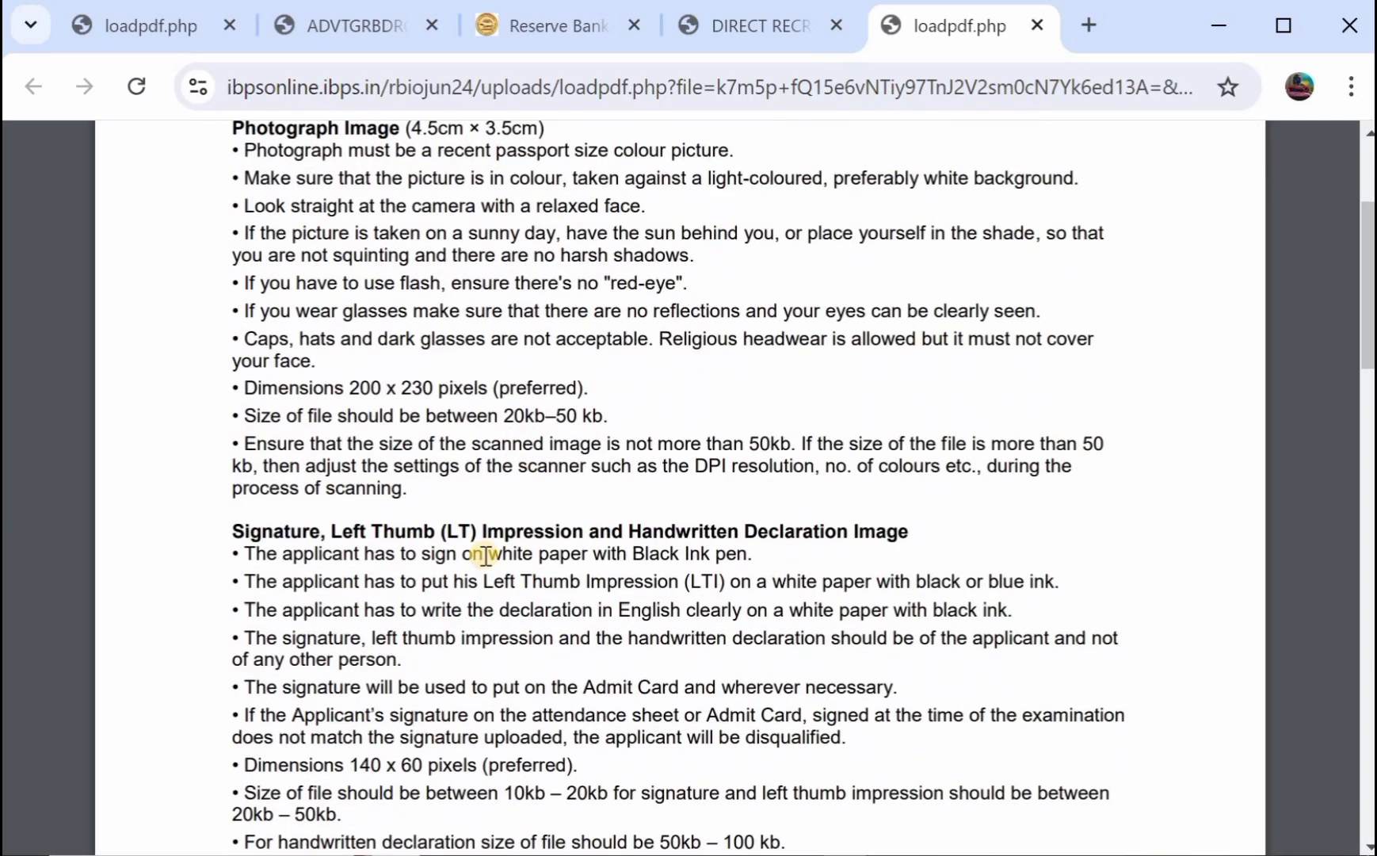
scroll(515, 601, "down", 1)
scroll(514, 601, "down", 1)
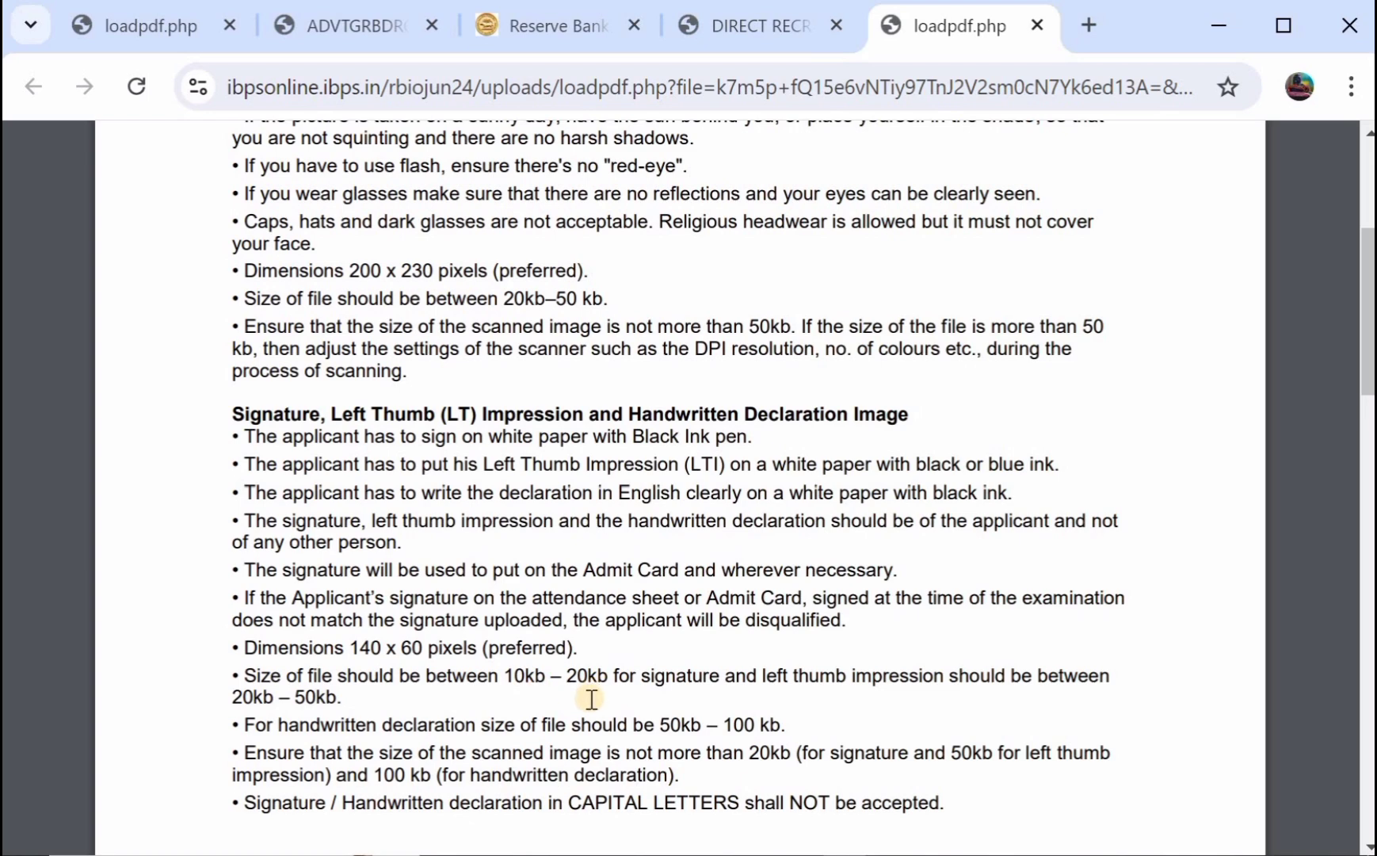
scroll(344, 573, "down", 1)
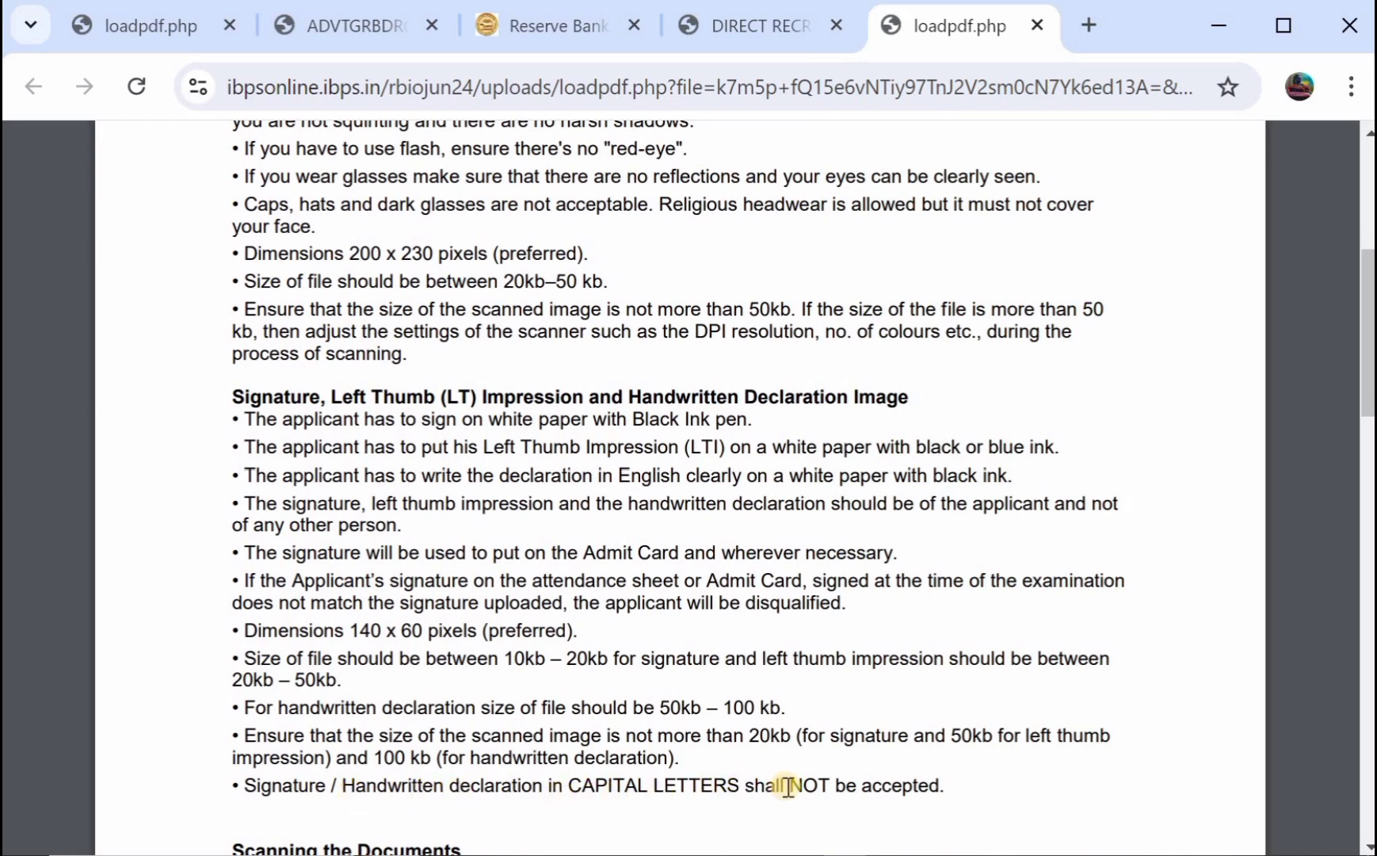
scroll(789, 786, "down", 2)
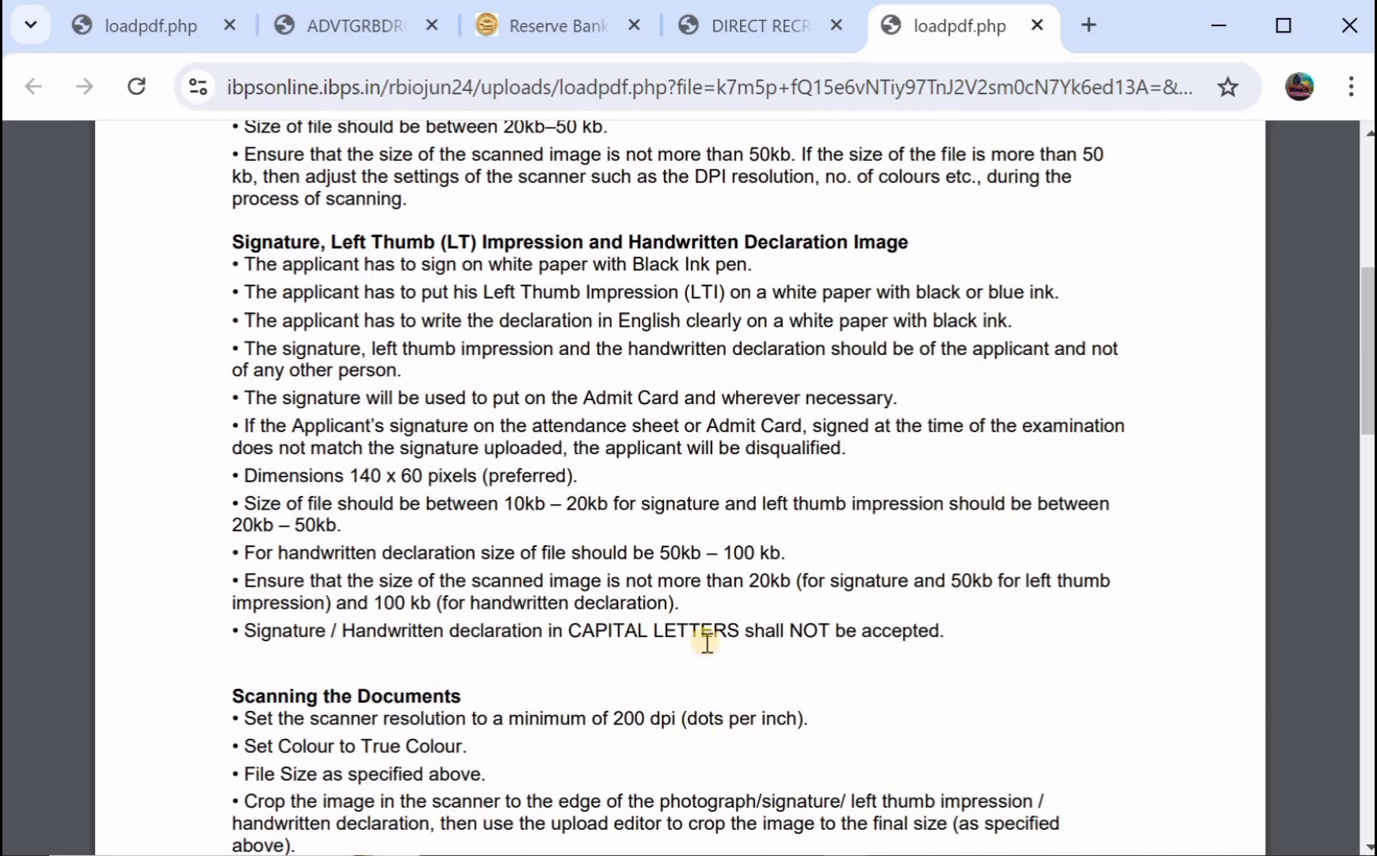
scroll(607, 615, "down", 2)
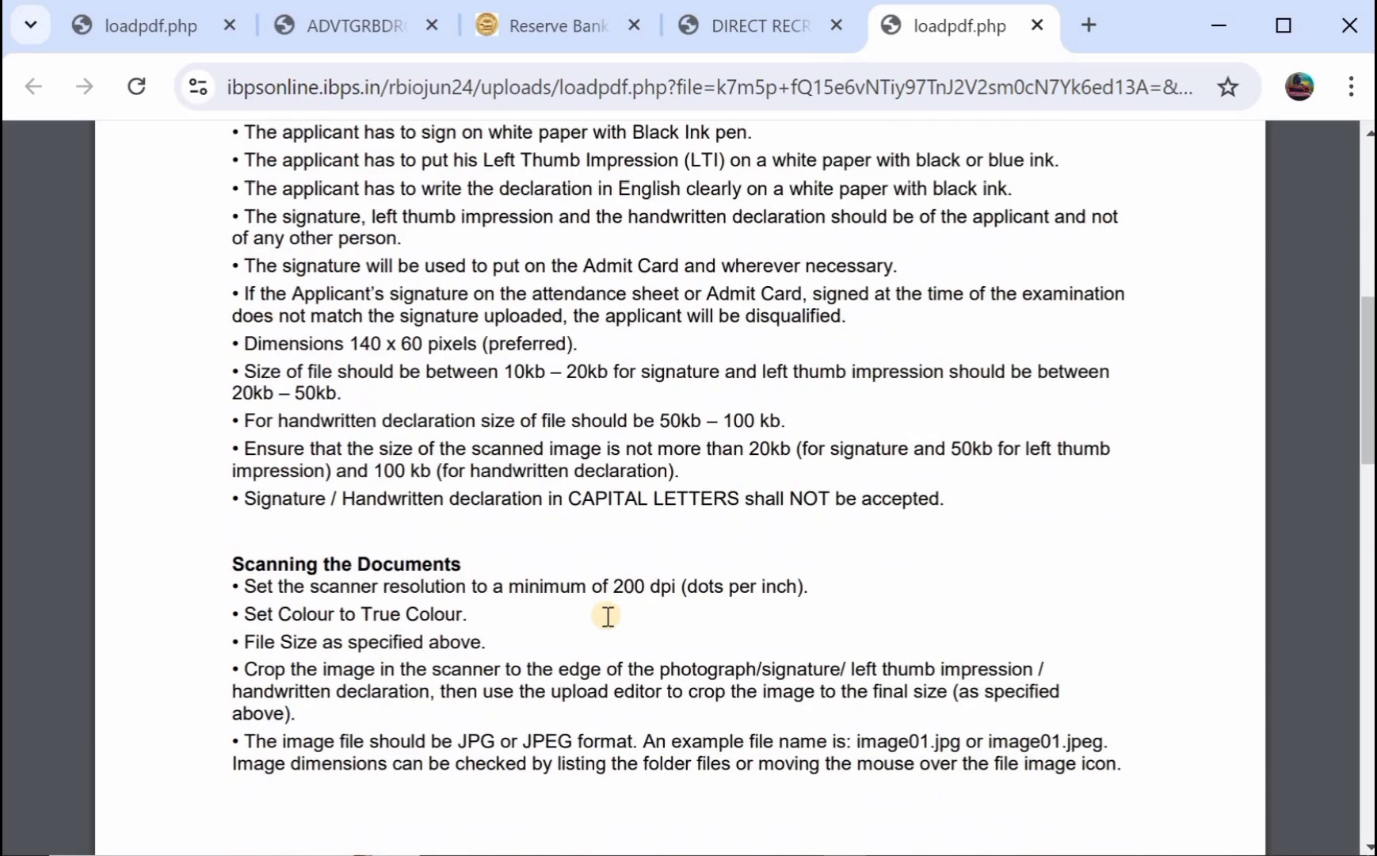
scroll(607, 615, "up", 3)
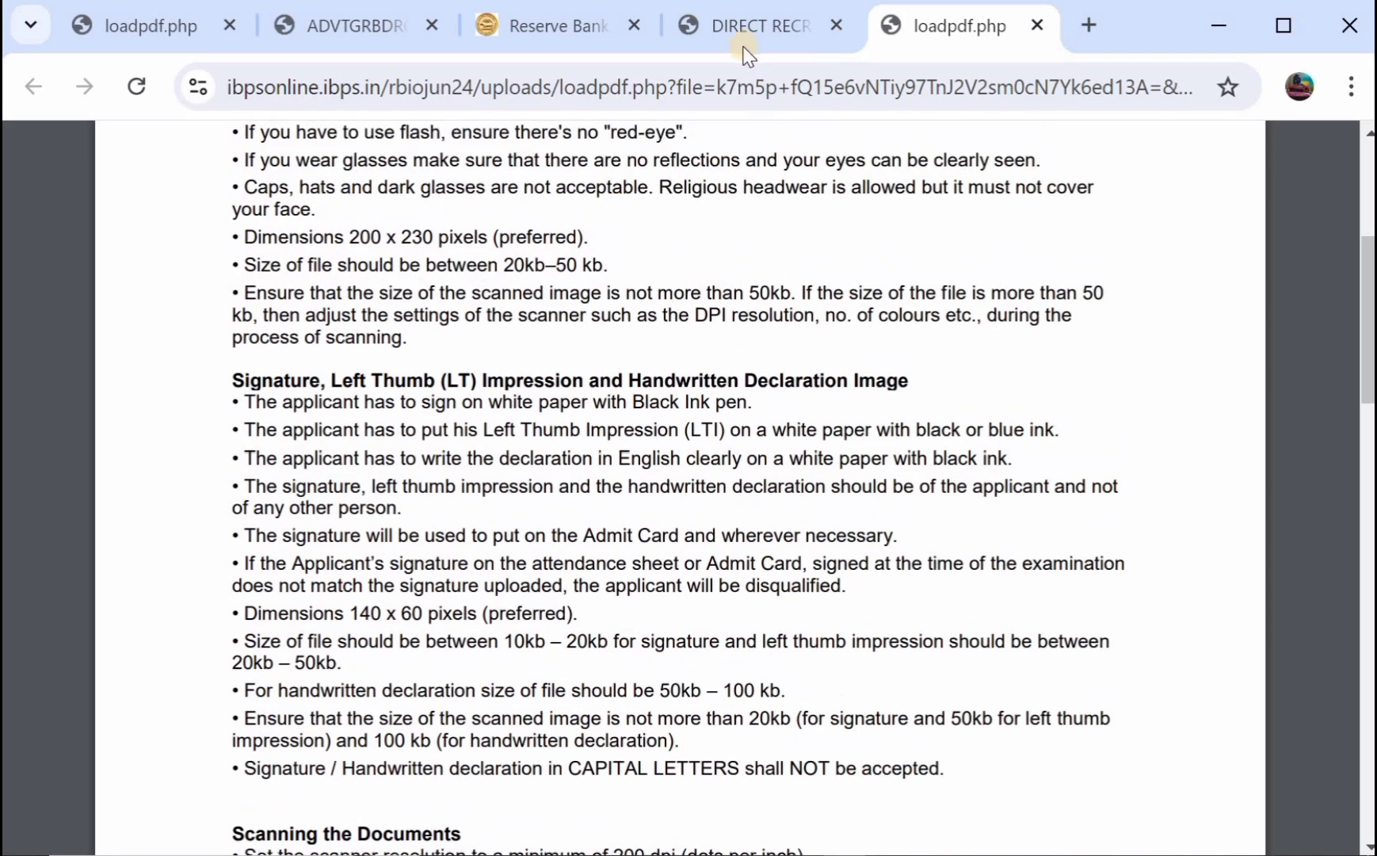
left_click(745, 46)
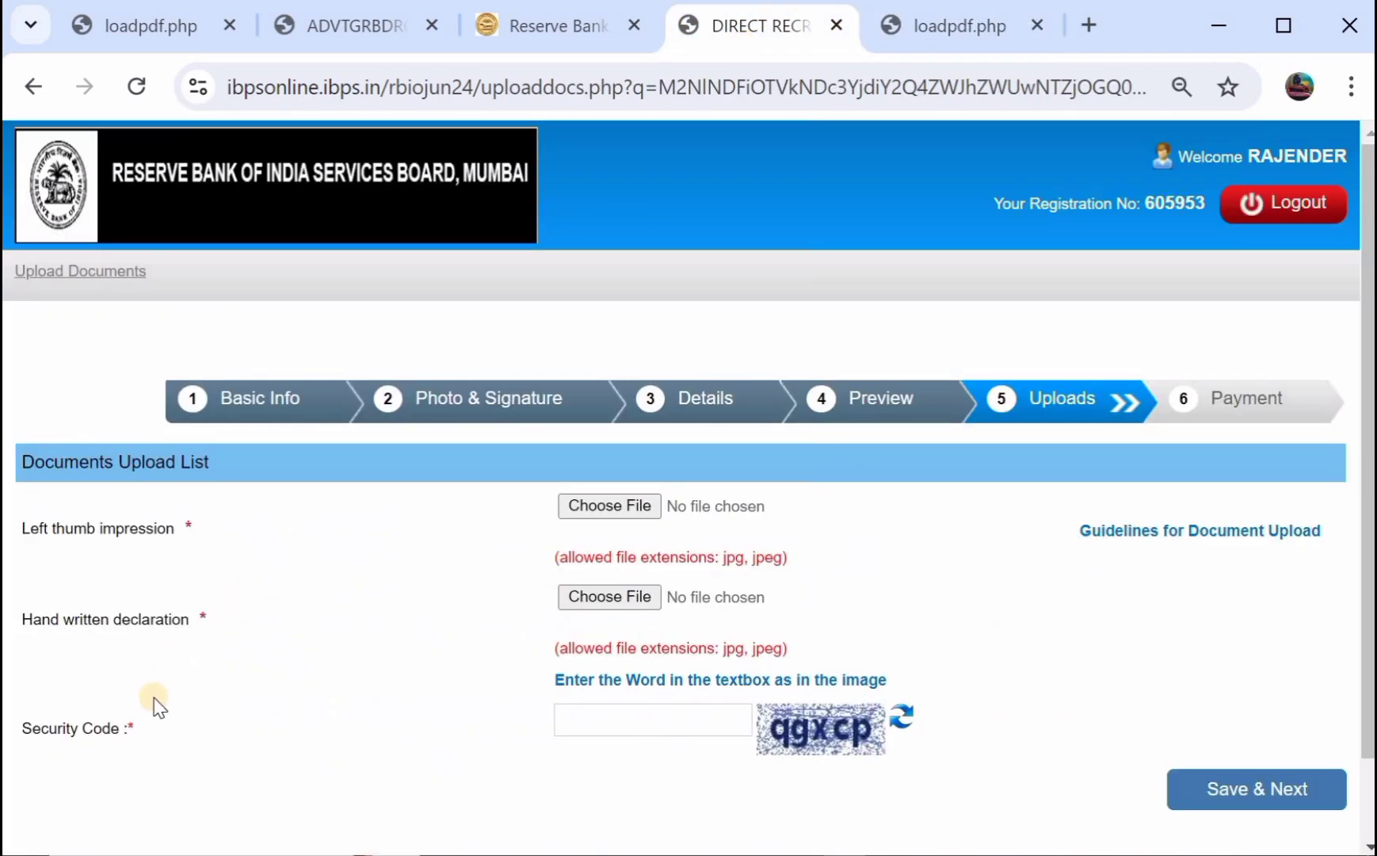
Search Google for 'ibps hand written declaration' in a new tab, then return to the upload page.
left_click(1089, 29)
type("IP")
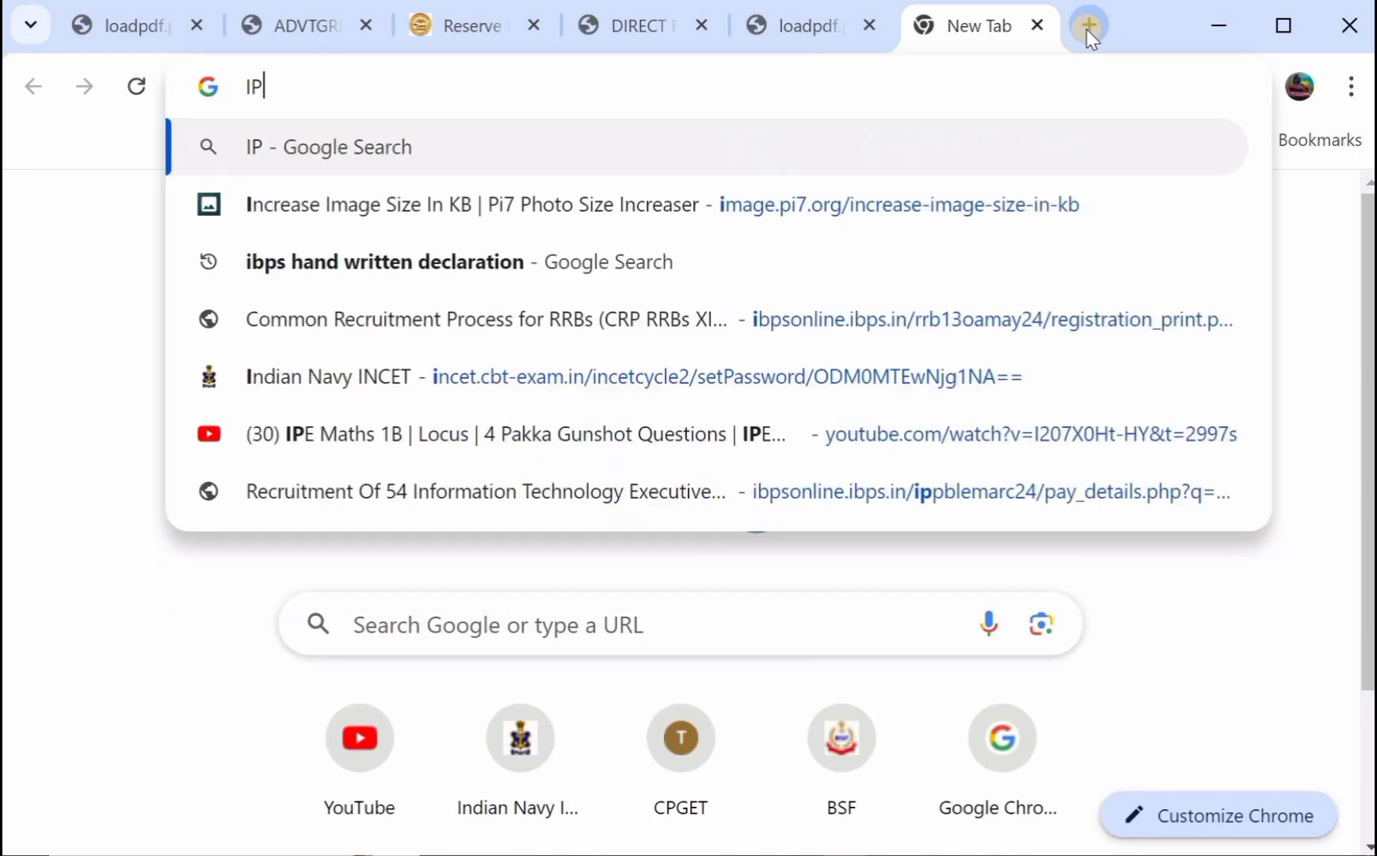
key("BackSpace")
type("BP")
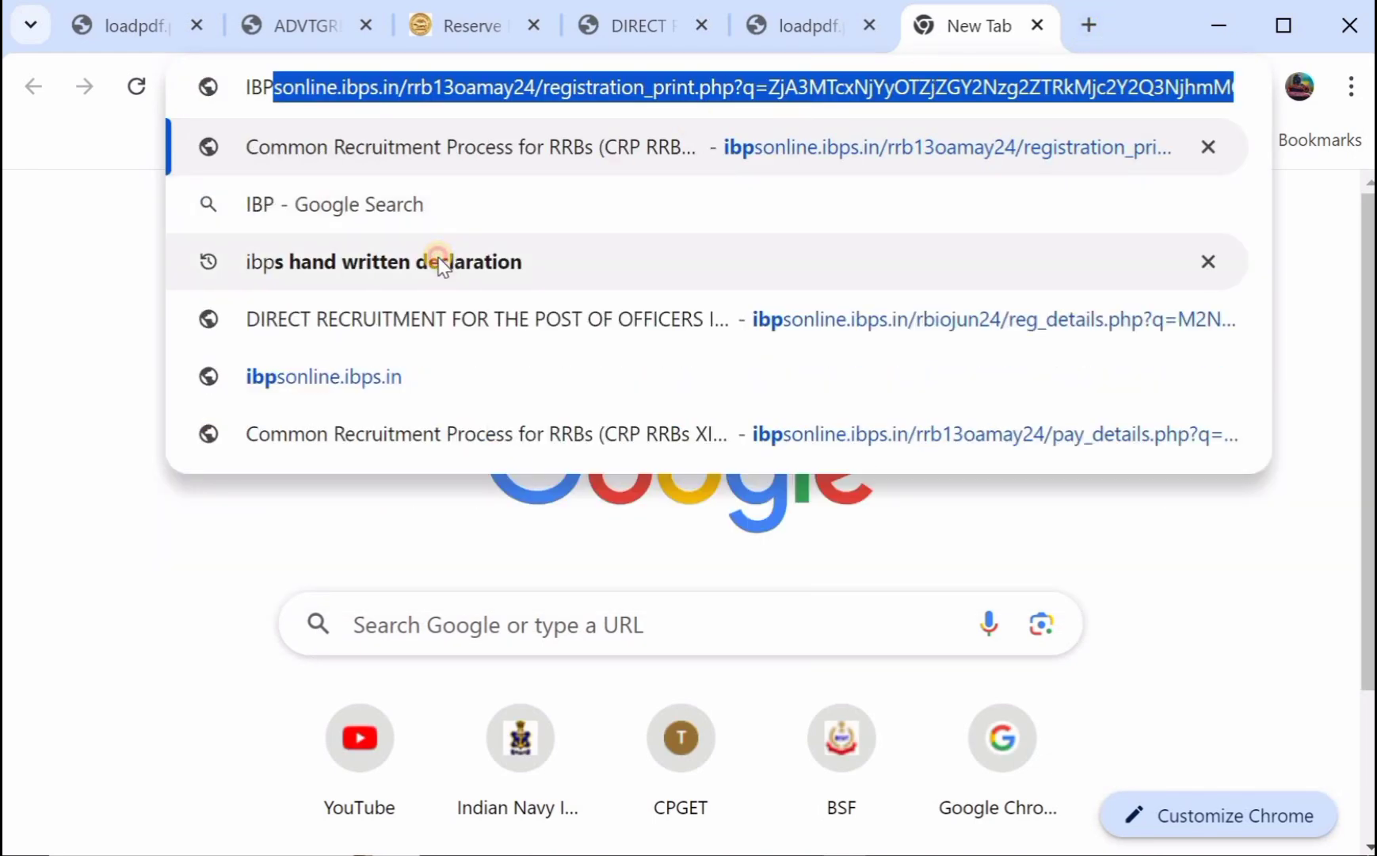
left_click(440, 264)
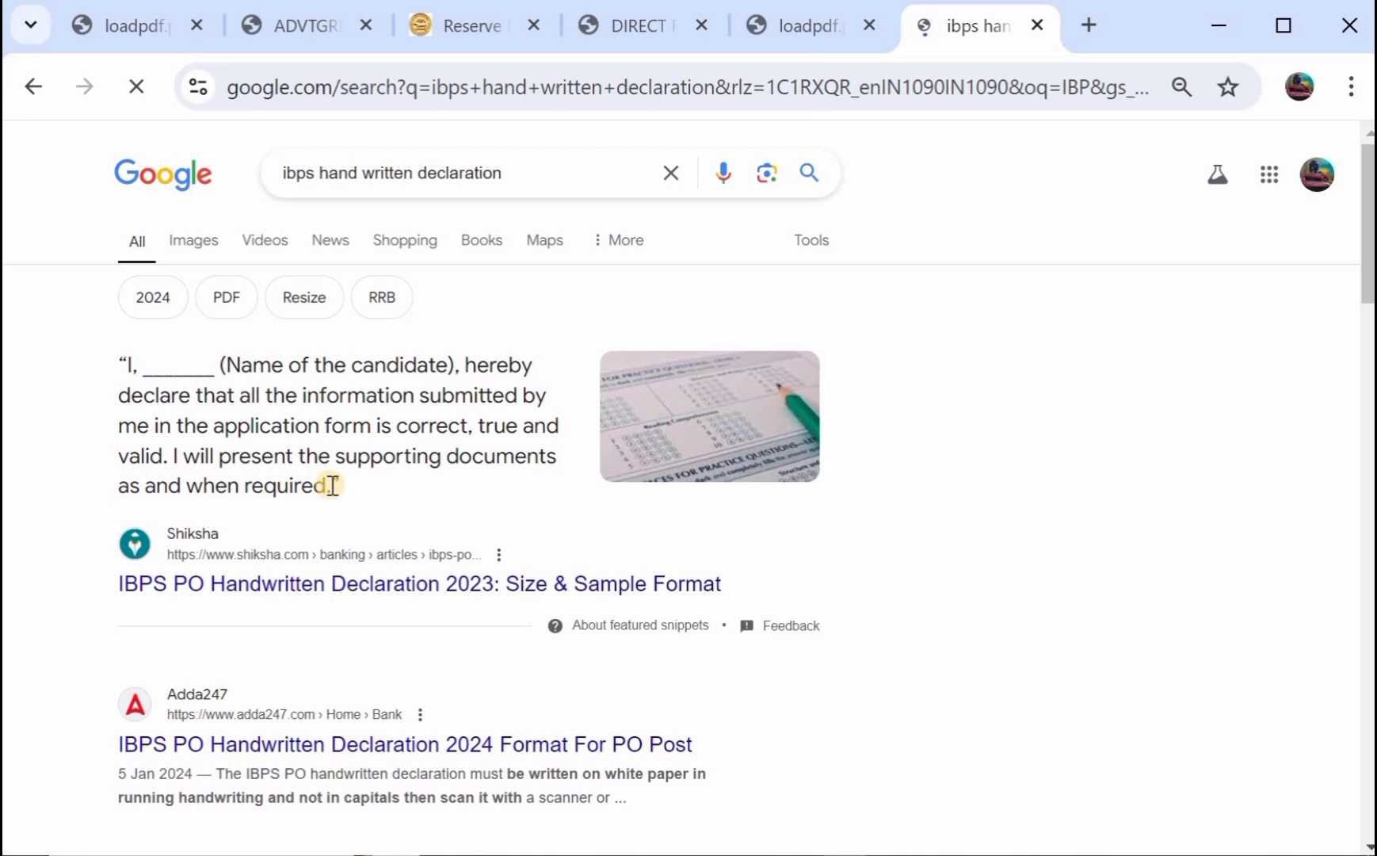
left_click(628, 29)
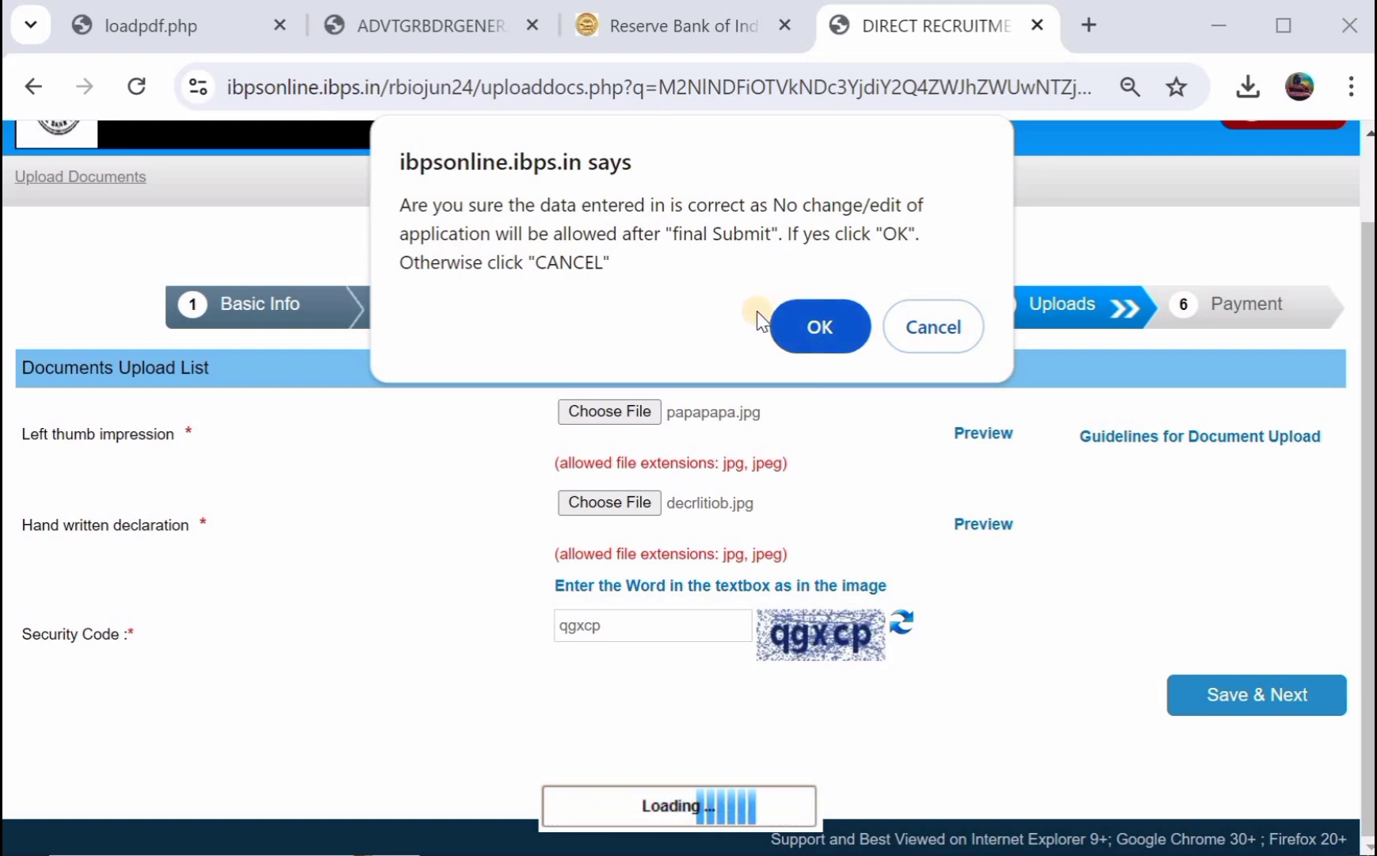
Confirm the thumb impression and declaration uploads as final, reaching the 1003.00 payment step.
left_click(802, 326)
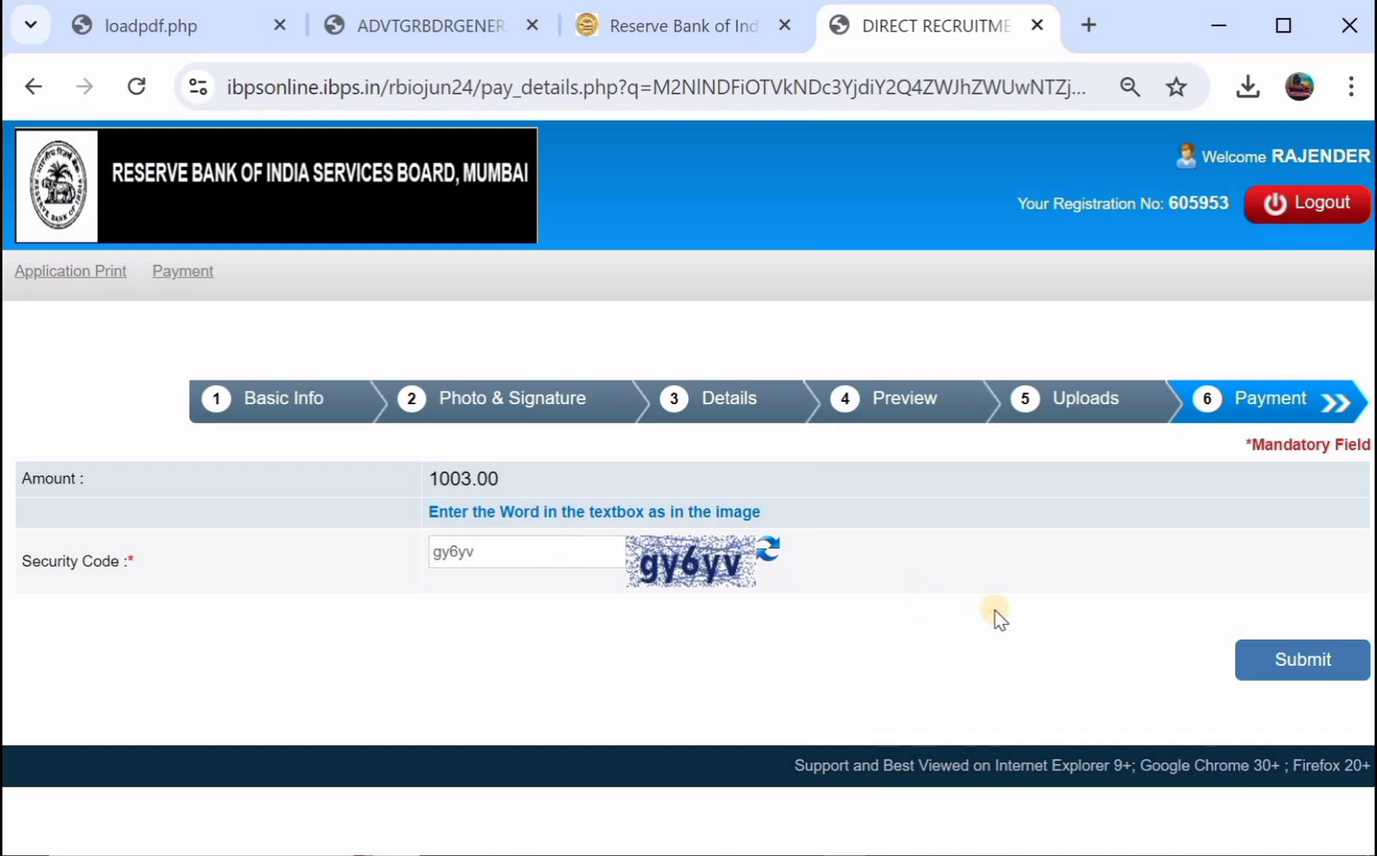
Submit the 1003.00 application fee and confirm proceeding to the payment gateway.
left_click(1339, 660)
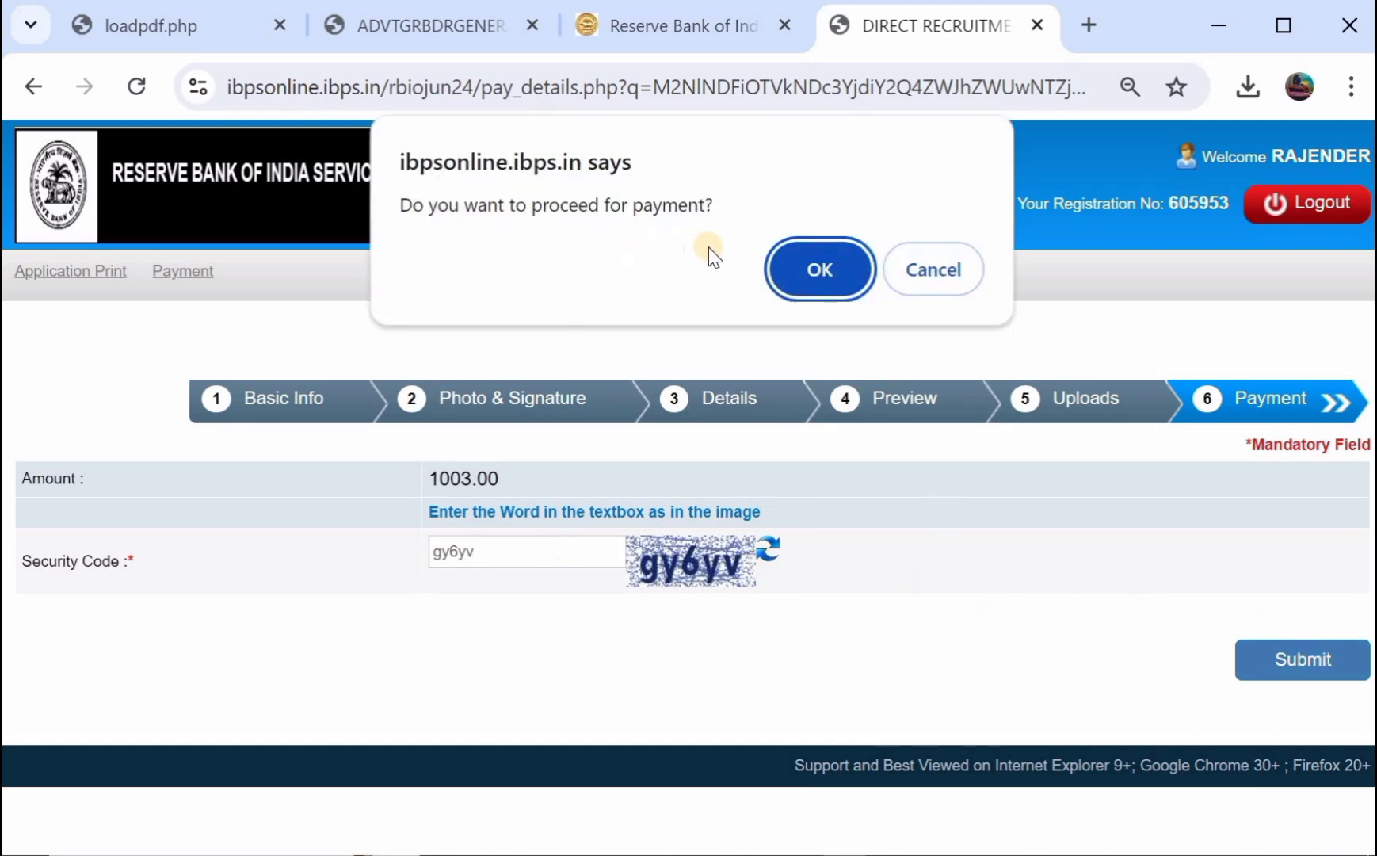
left_click(787, 269)
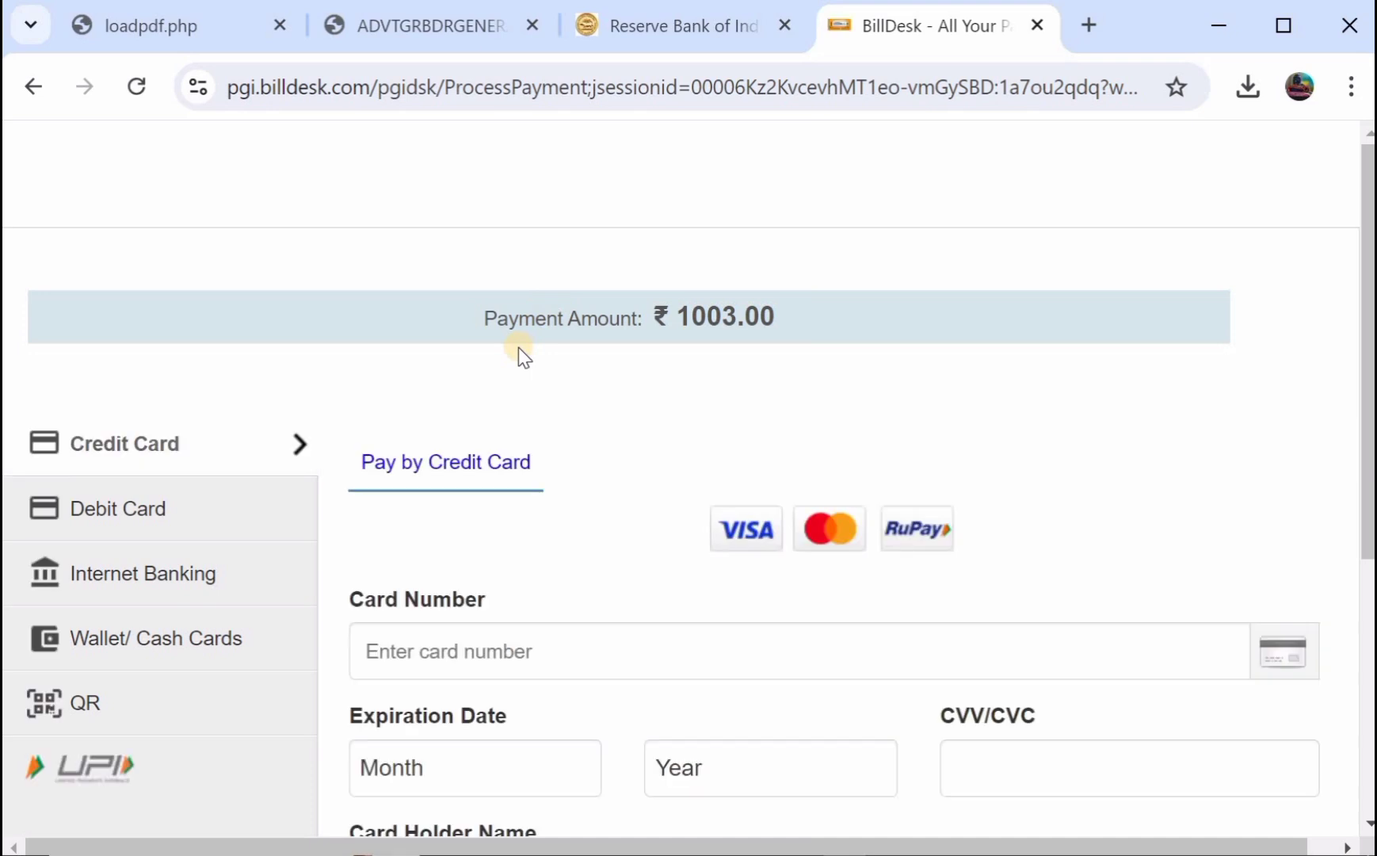
Choose Debit Card for the ₹1003.00 payment and go through the card number, CVV and holder name fields.
scroll(279, 426, "down", 1)
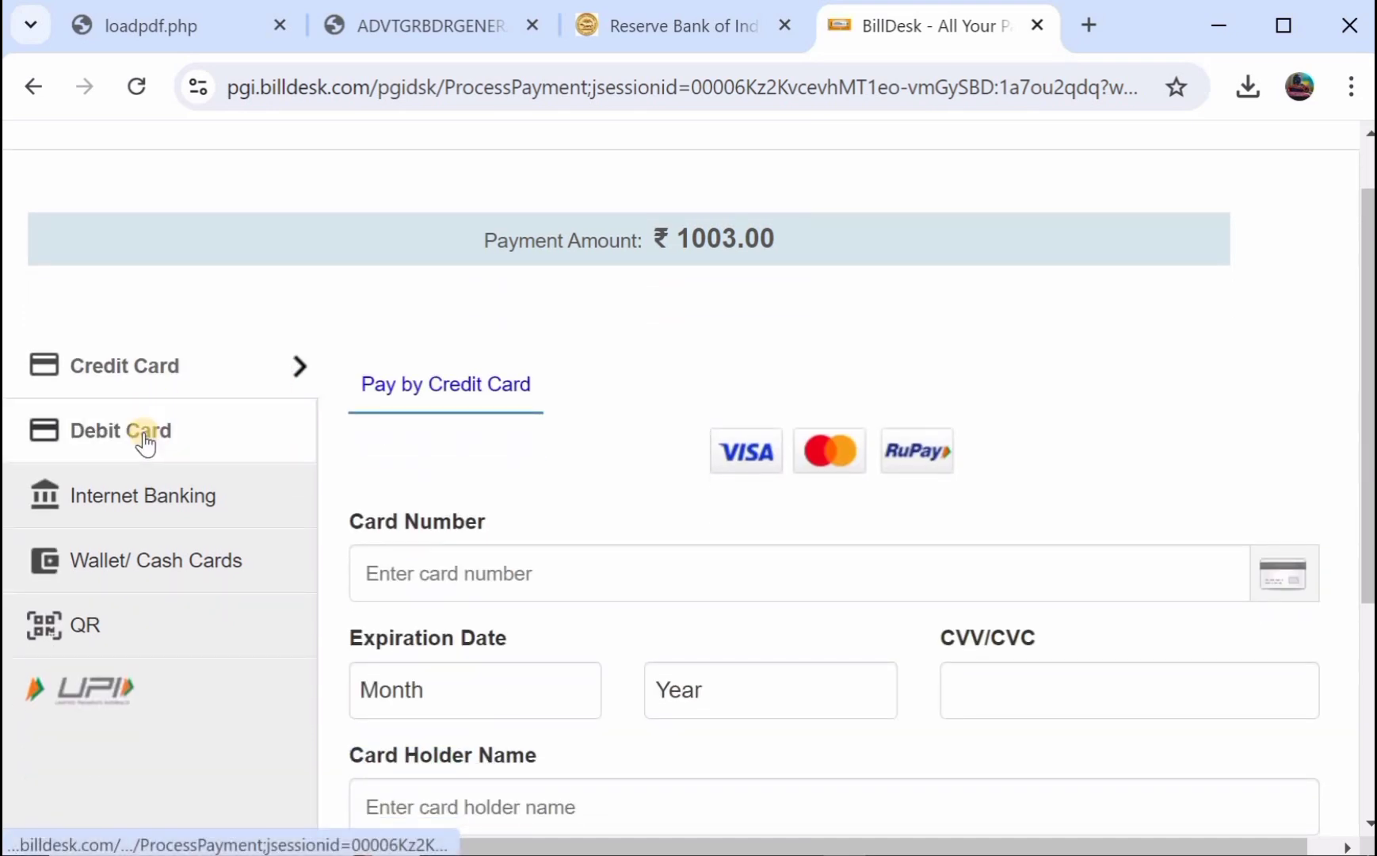
left_click(159, 500)
left_click(182, 436)
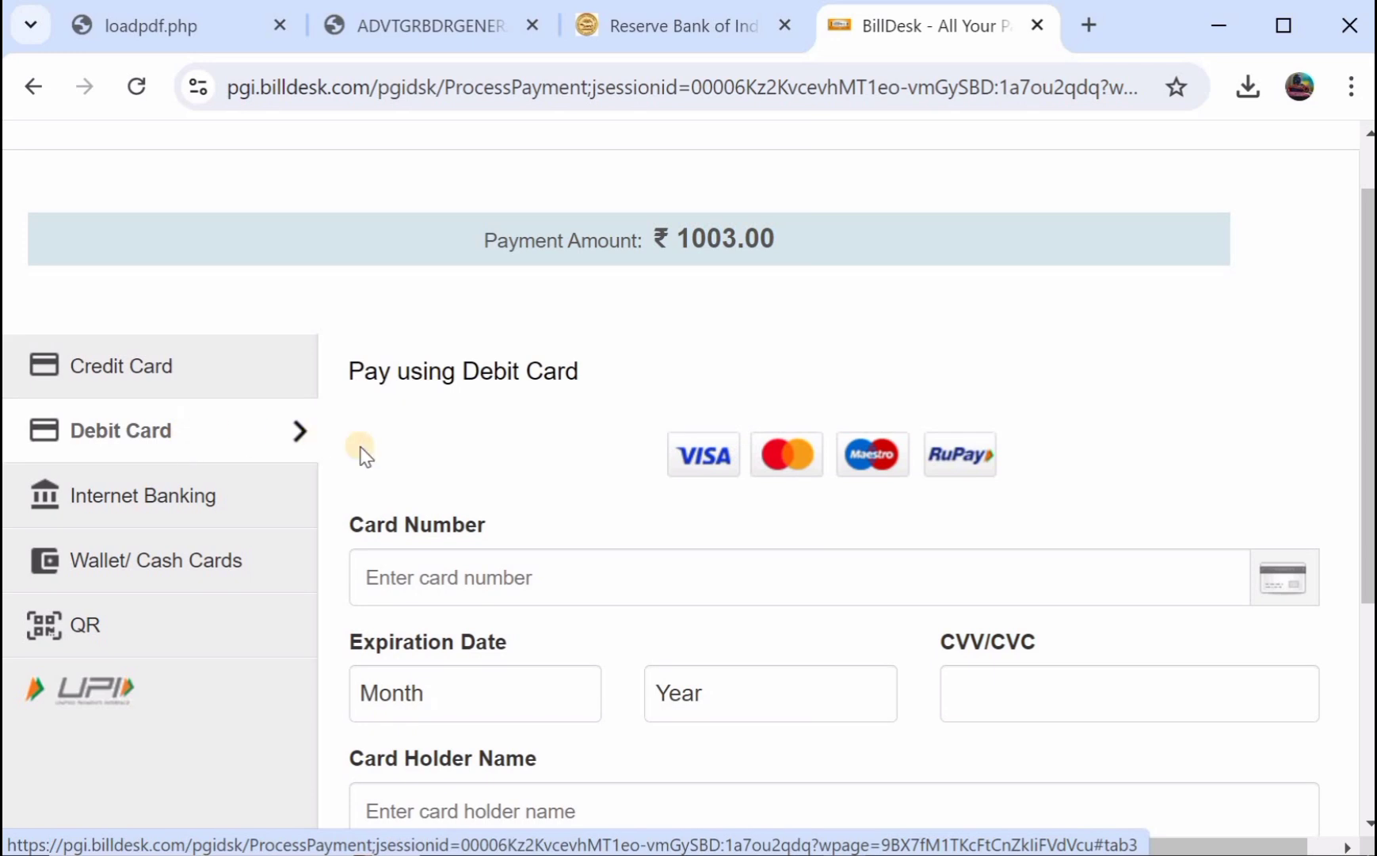
scroll(360, 449, "down", 1)
left_click(424, 492)
scroll(424, 495, "down", 2)
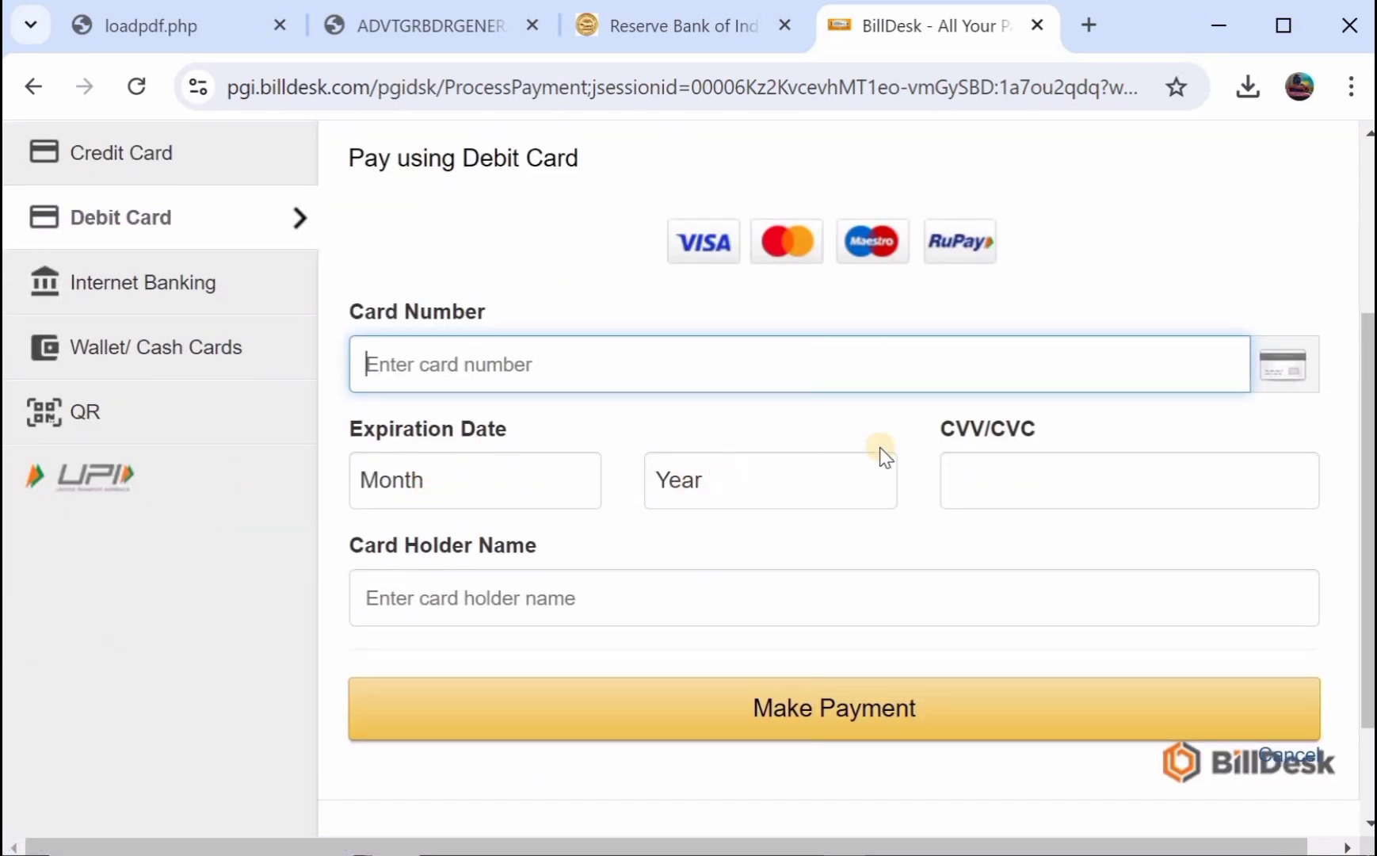
left_click(1029, 475)
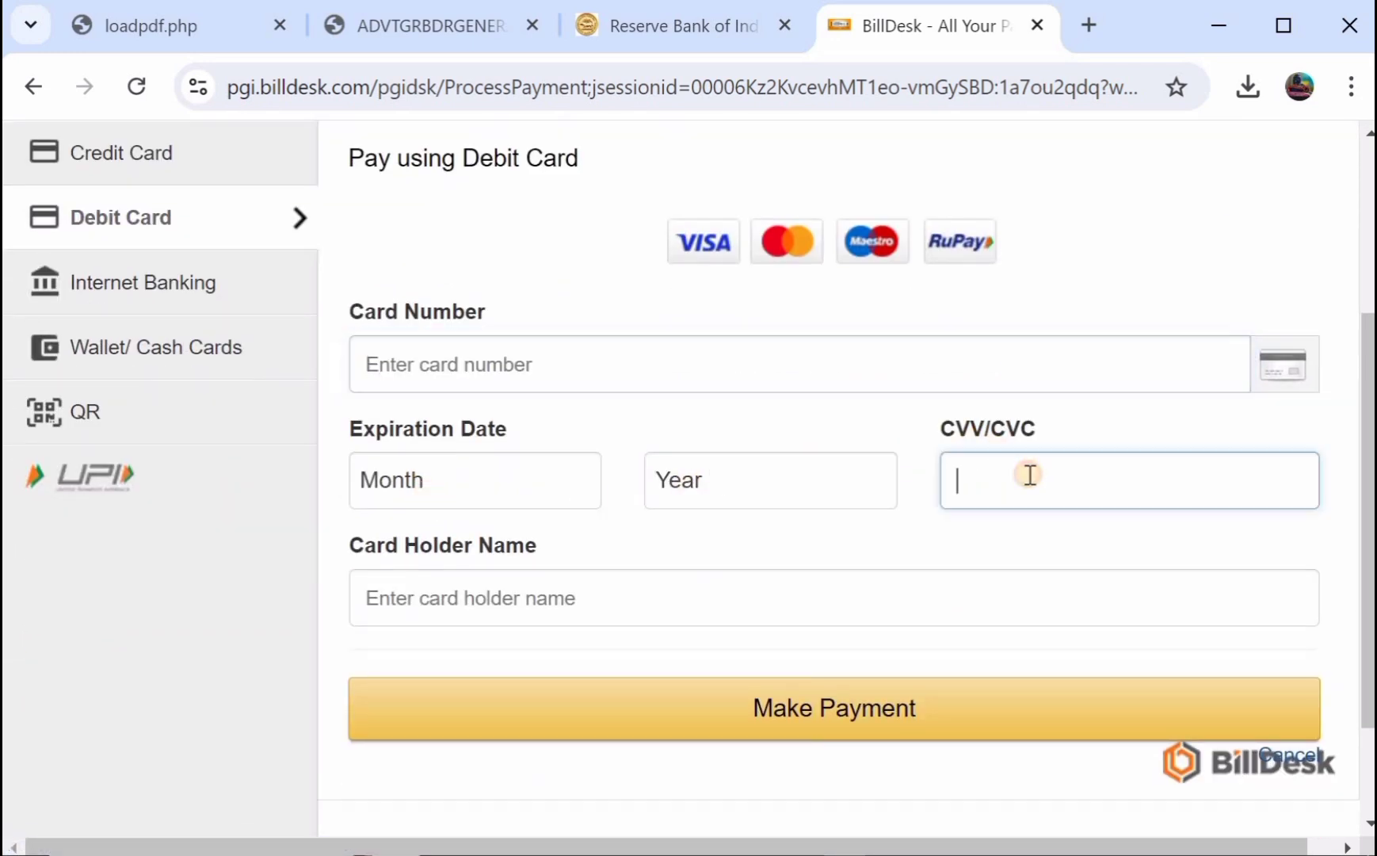
left_click(513, 587)
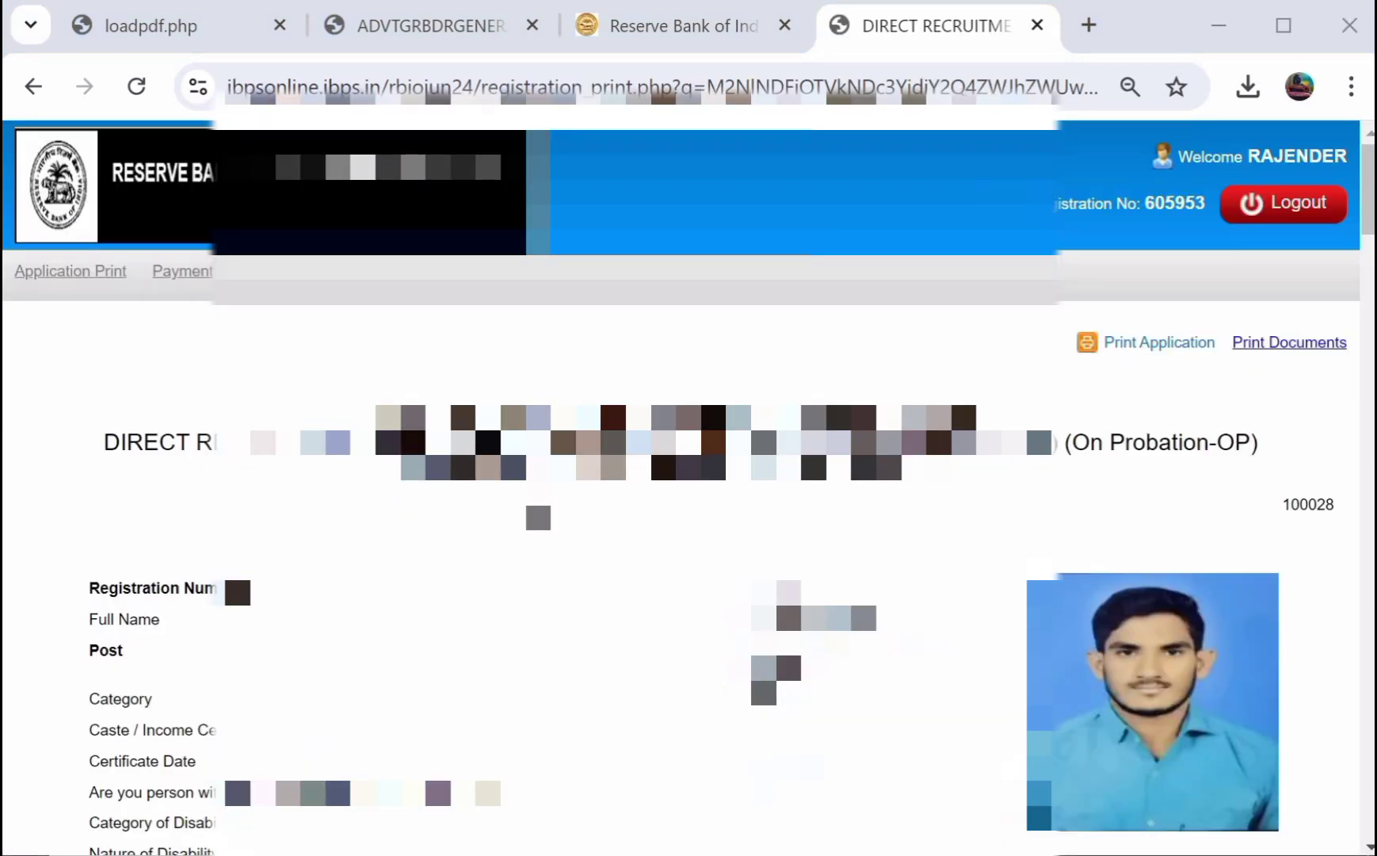
Review the candidate's application print page, then switch to the Reserve Bank of India tab.
scroll(1182, 281, "down", 4)
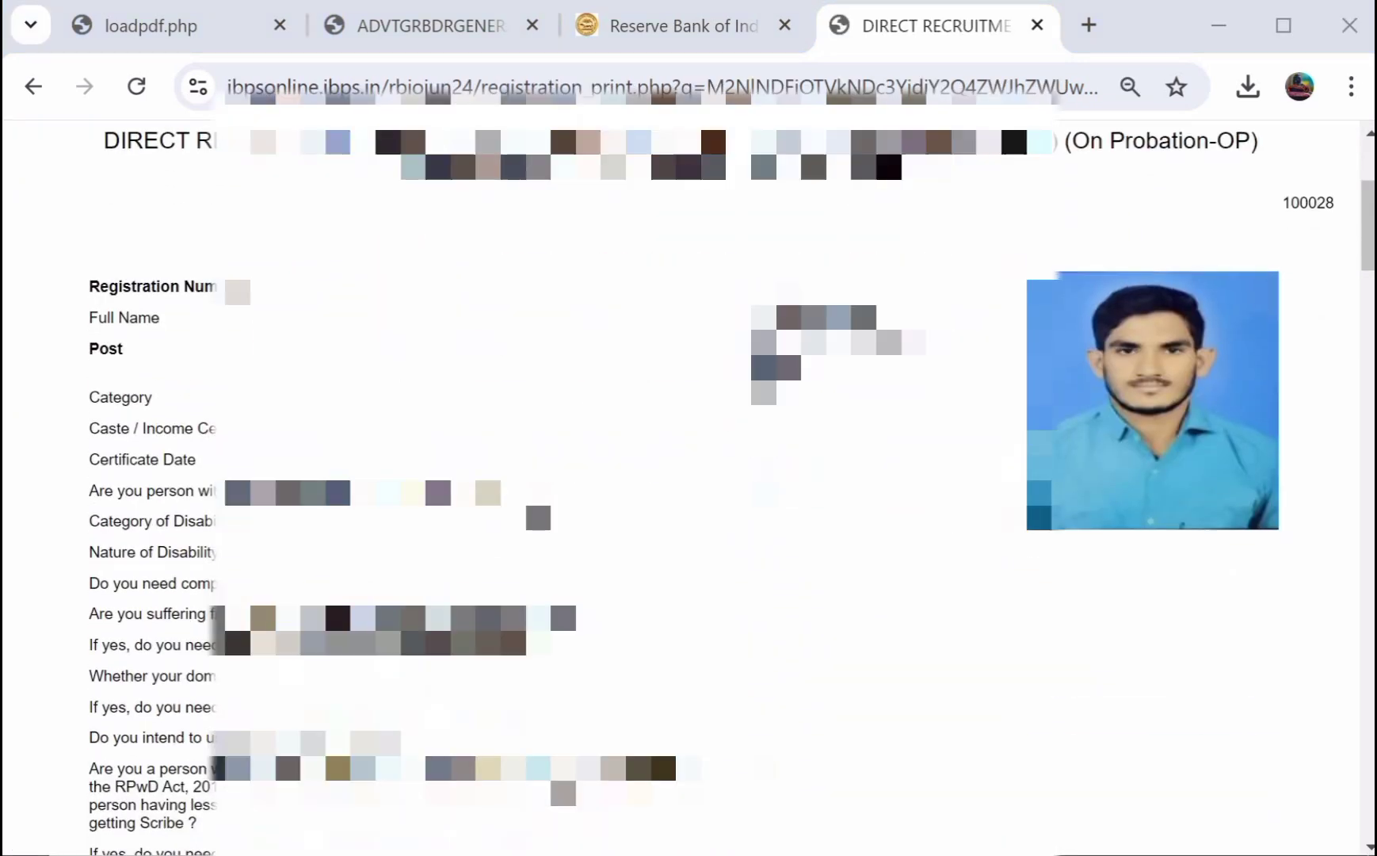
scroll(1182, 282, "up", 4)
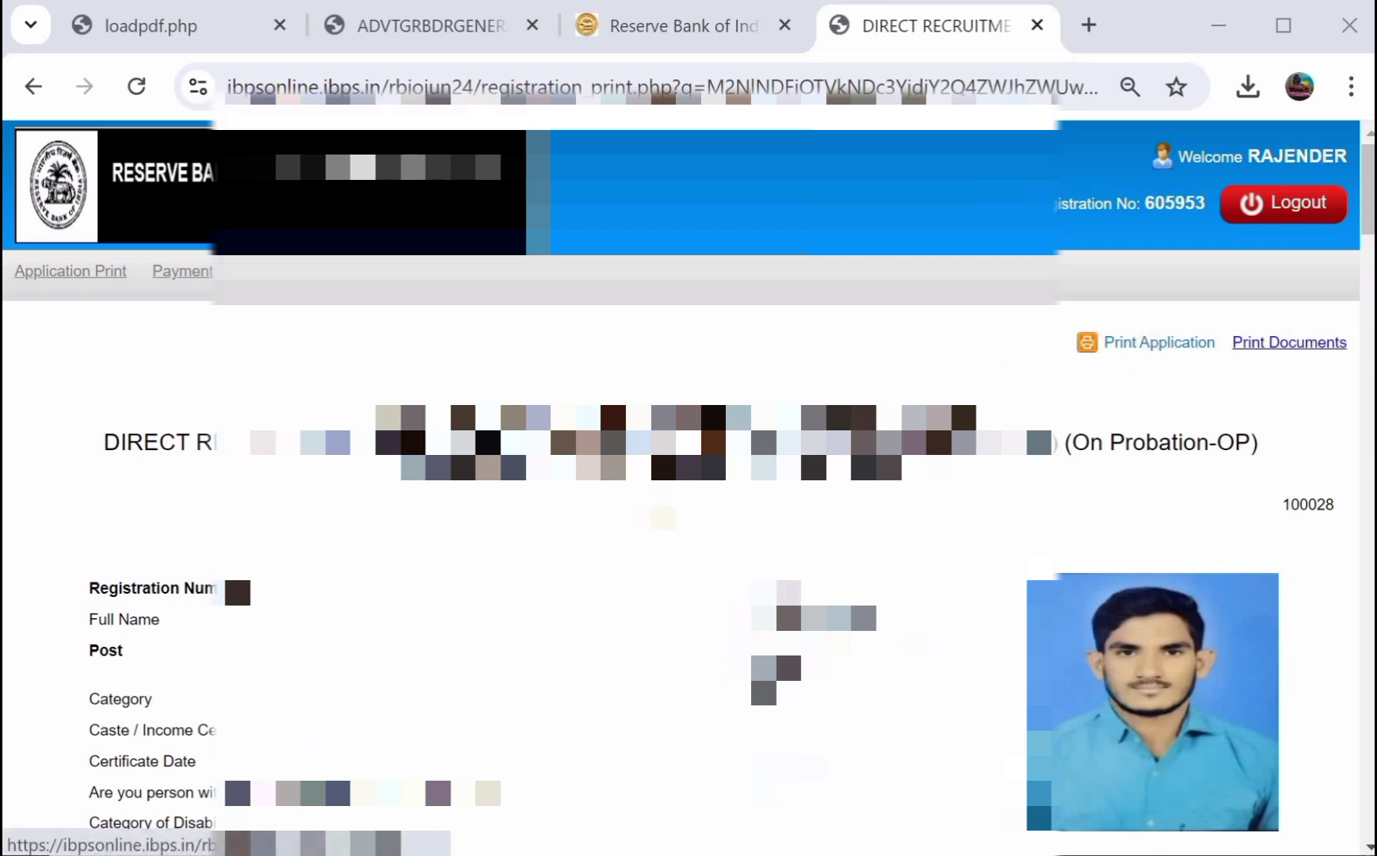
scroll(688, 487, "down", 10)
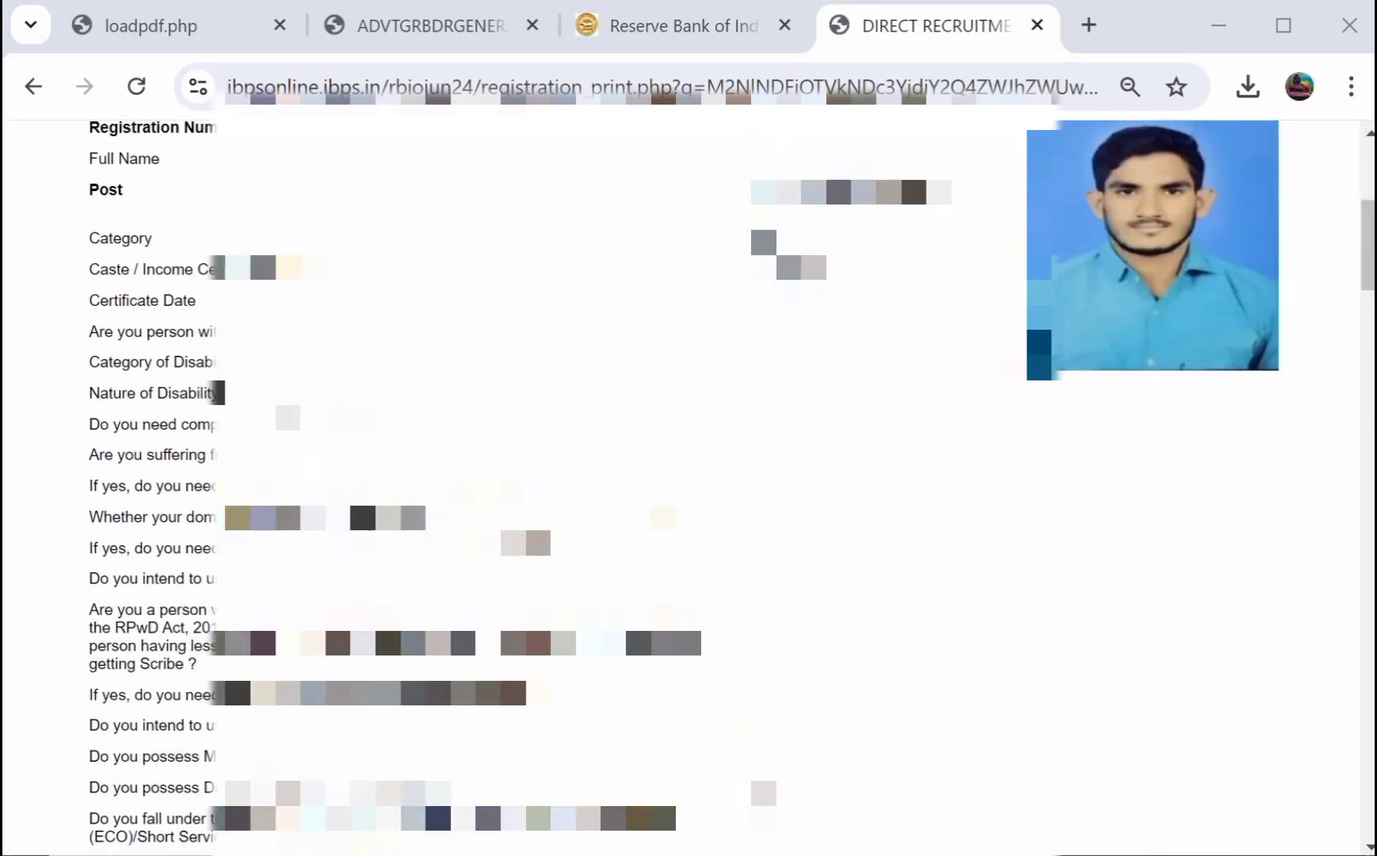
scroll(688, 487, "down", 7)
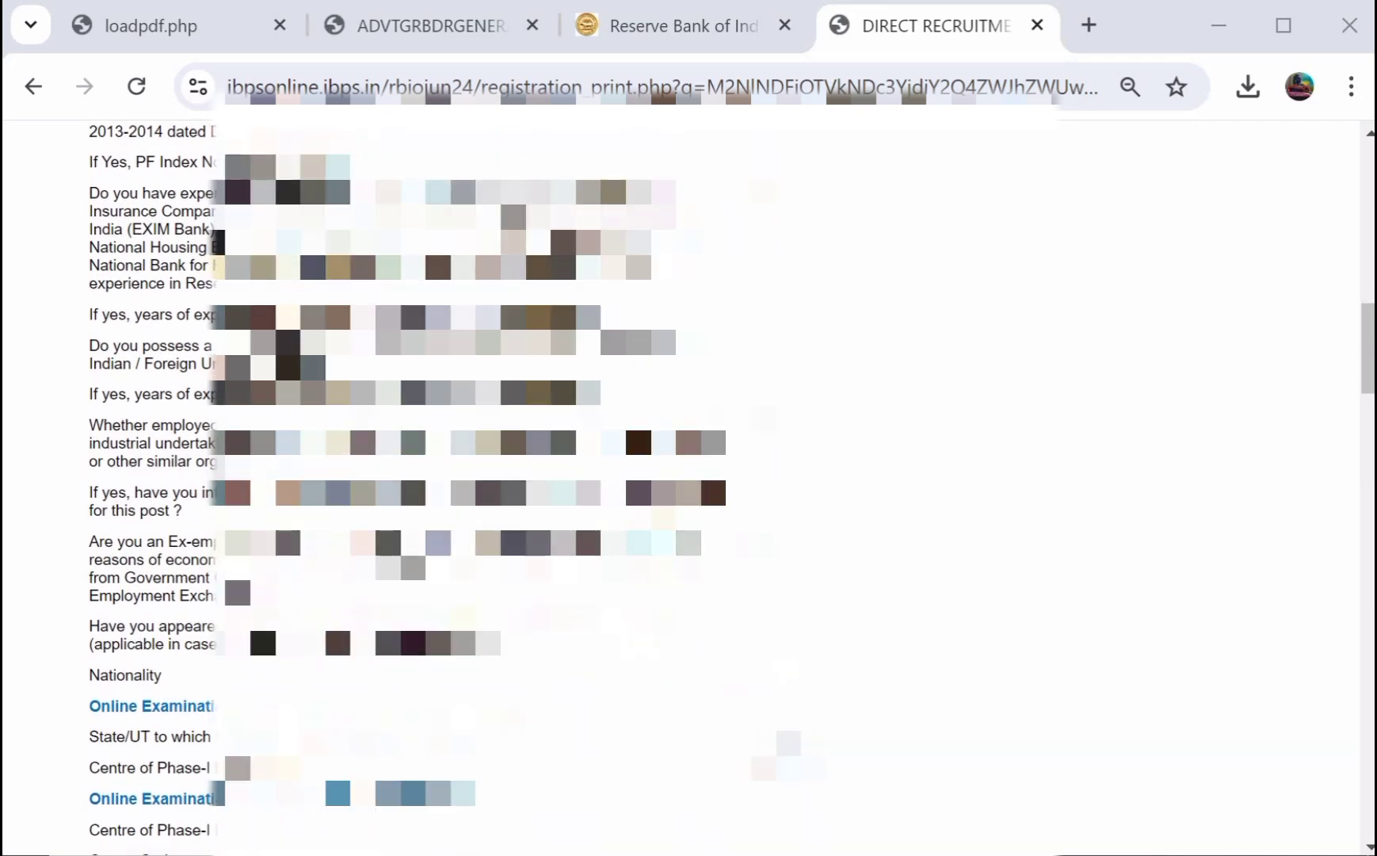
scroll(687, 488, "down", 3)
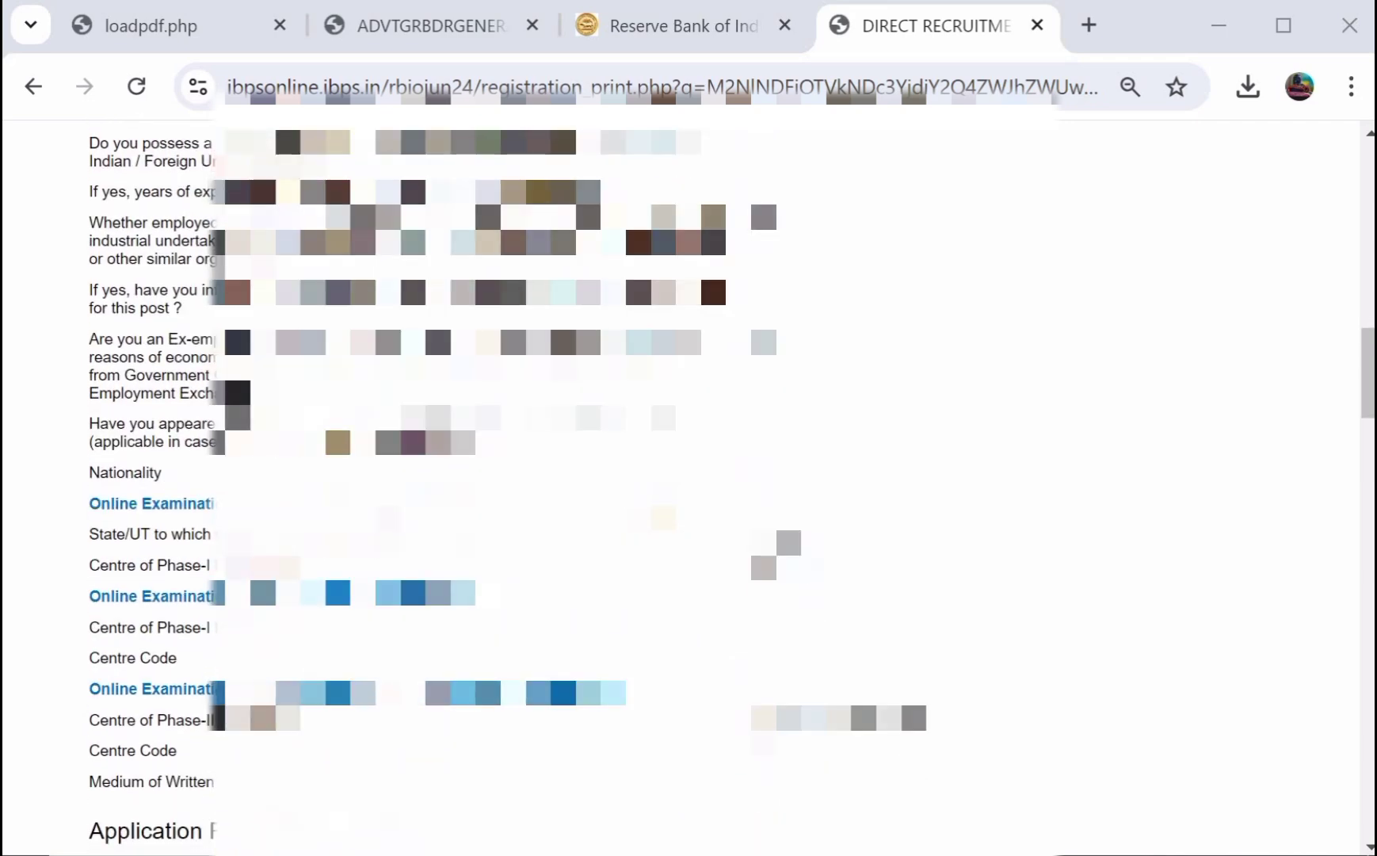
scroll(580, 505, "up", 8)
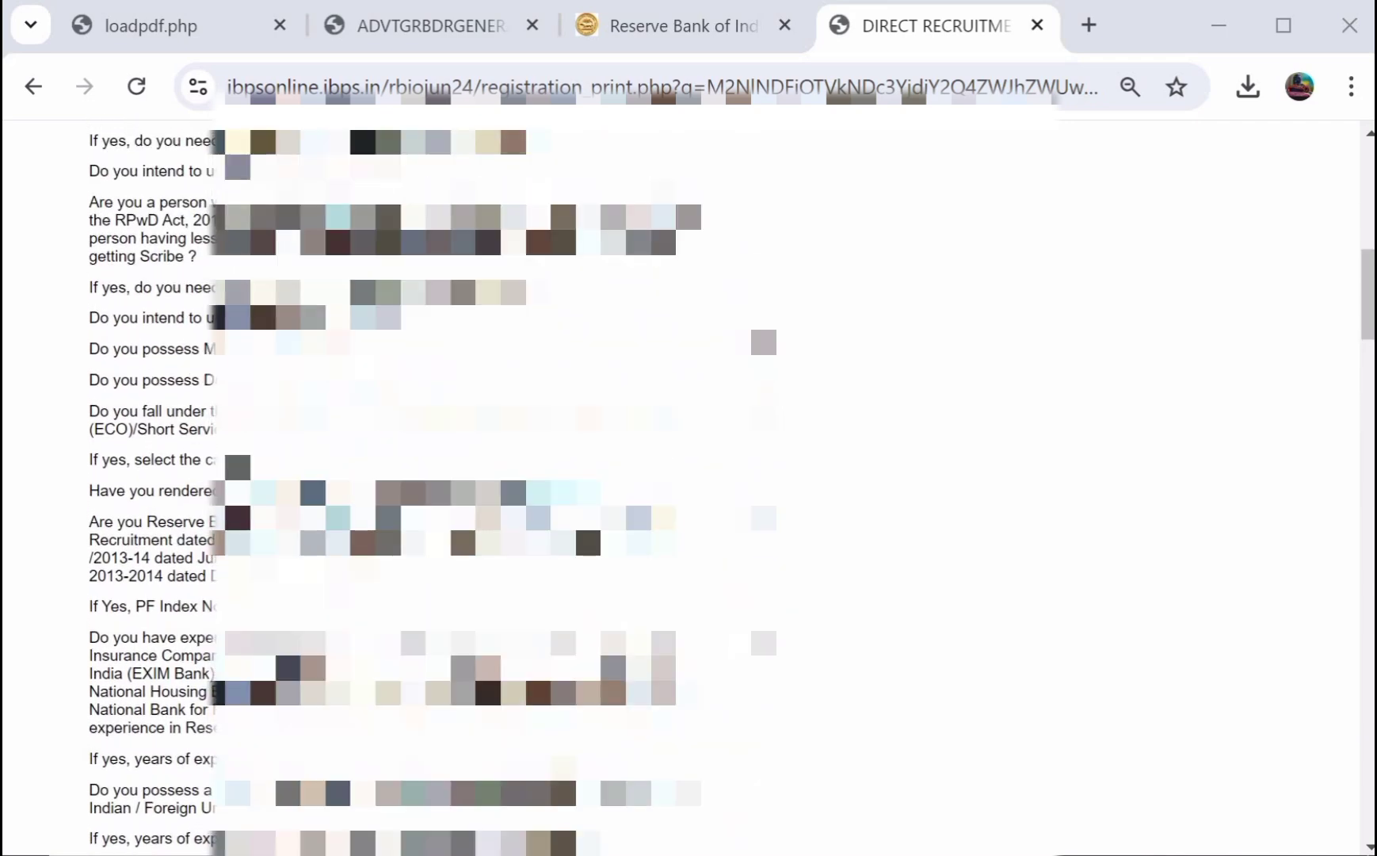
scroll(689, 489, "up", 10)
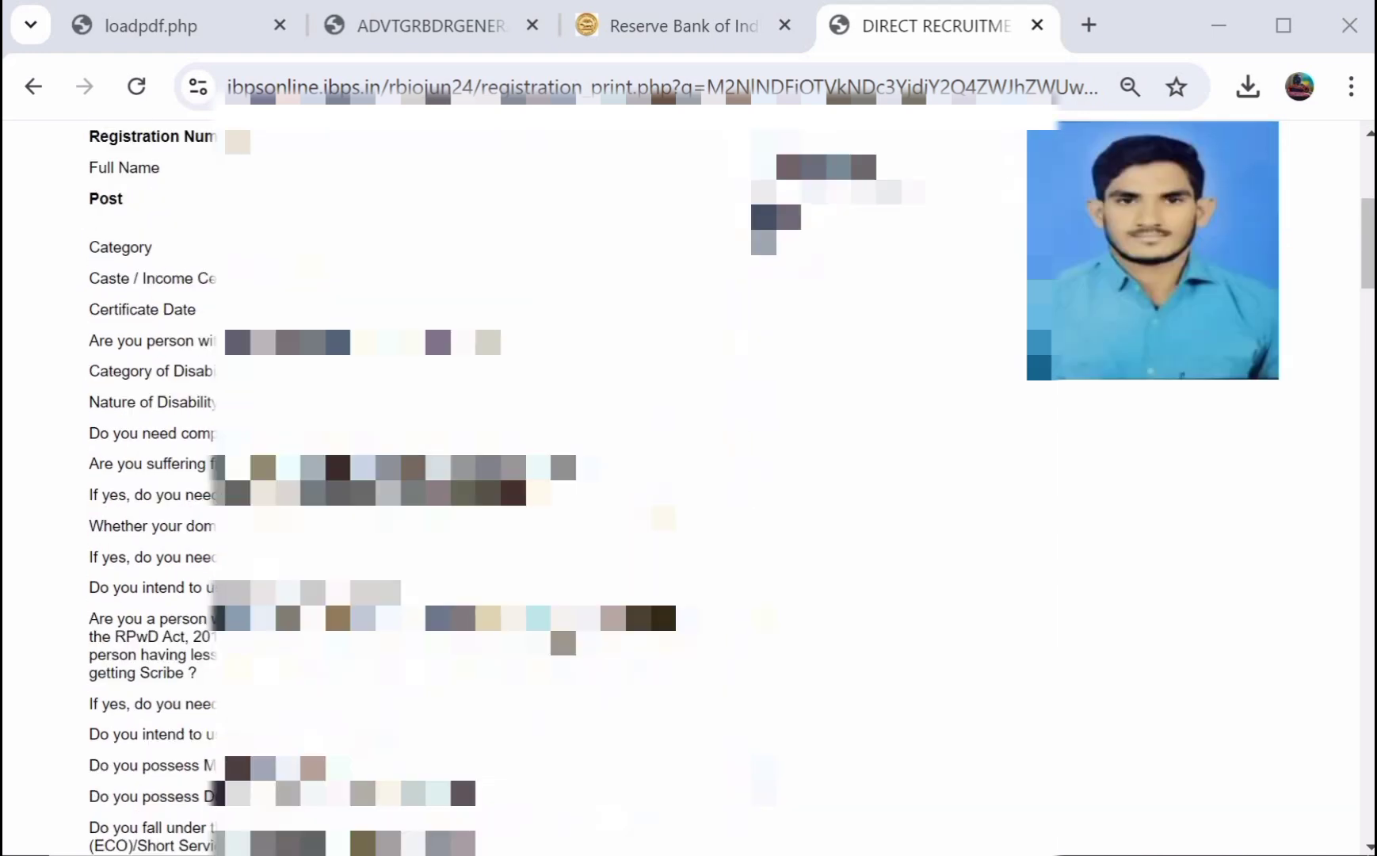
scroll(689, 488, "up", 1)
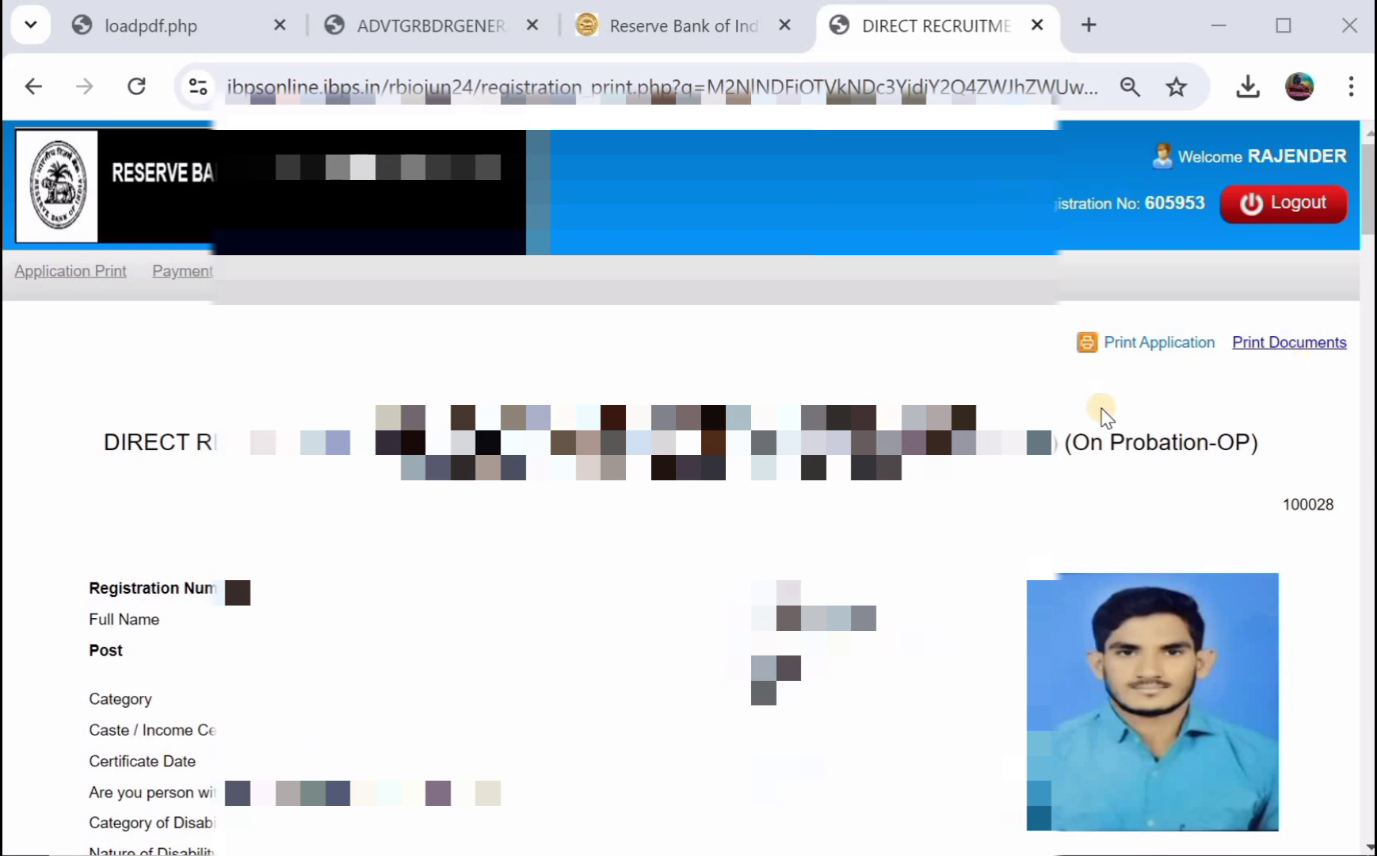
scroll(788, 393, "down", 1)
scroll(688, 487, "down", 8)
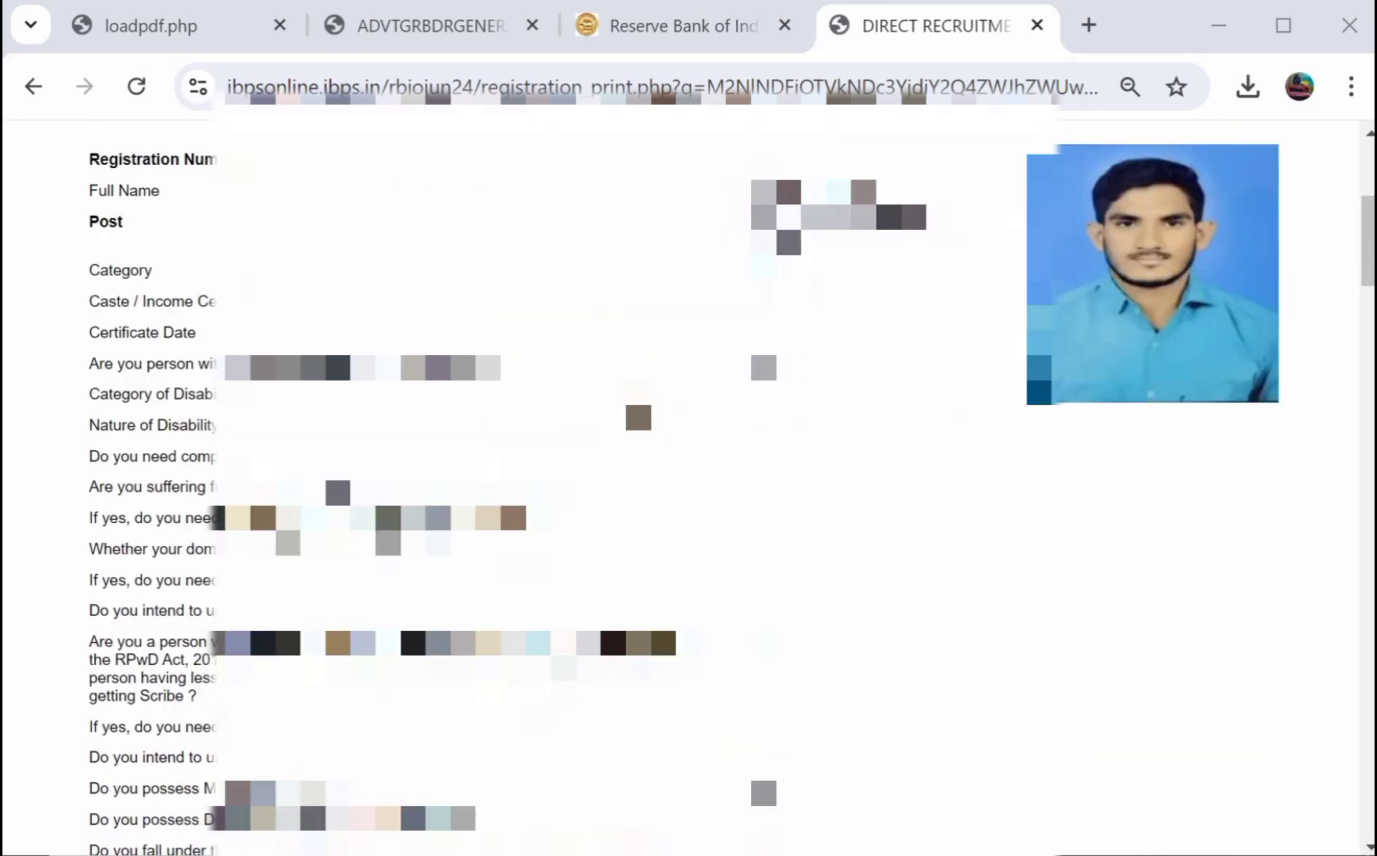
scroll(688, 488, "up", 6)
scroll(689, 487, "up", 1)
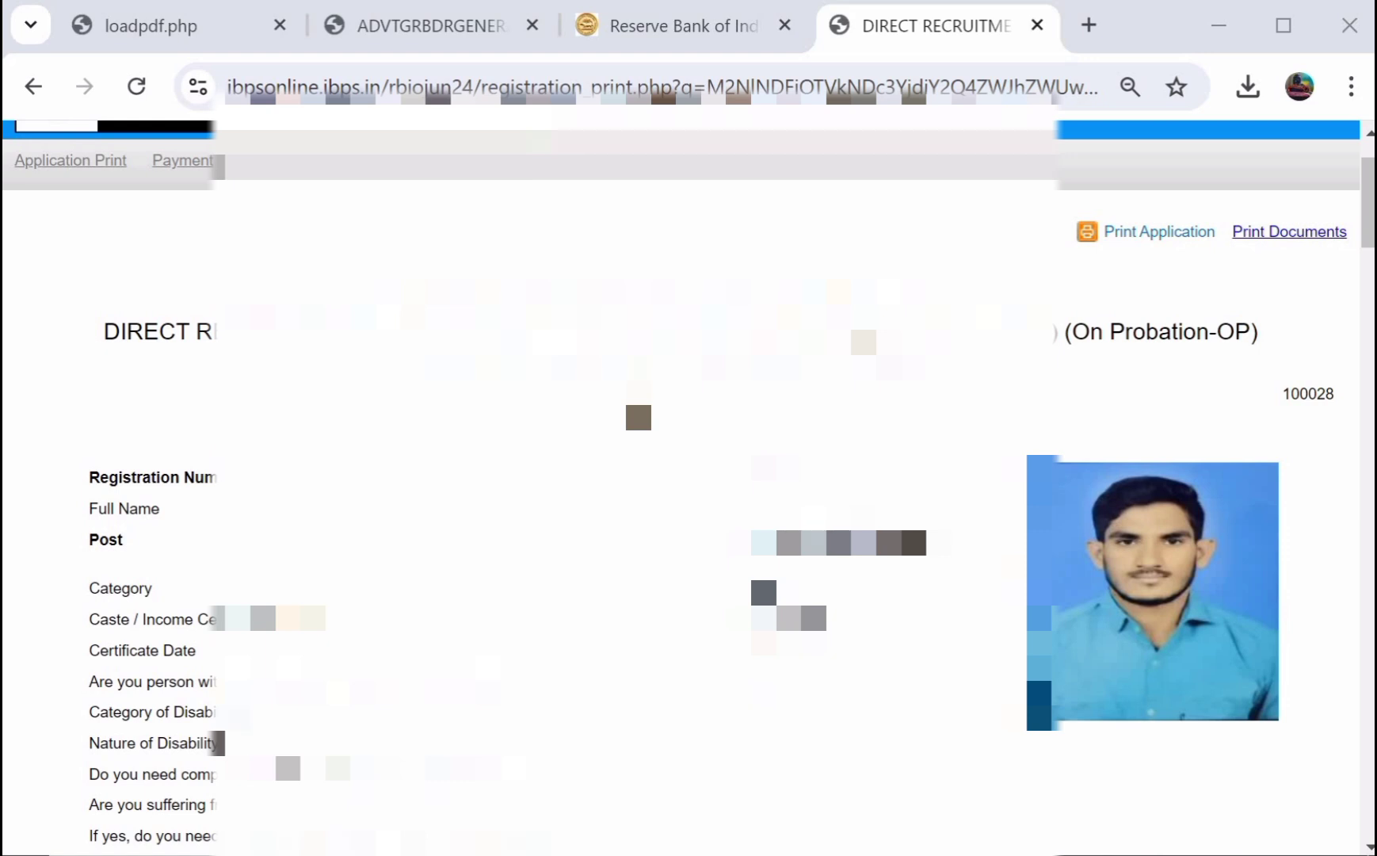
left_click(693, 20)
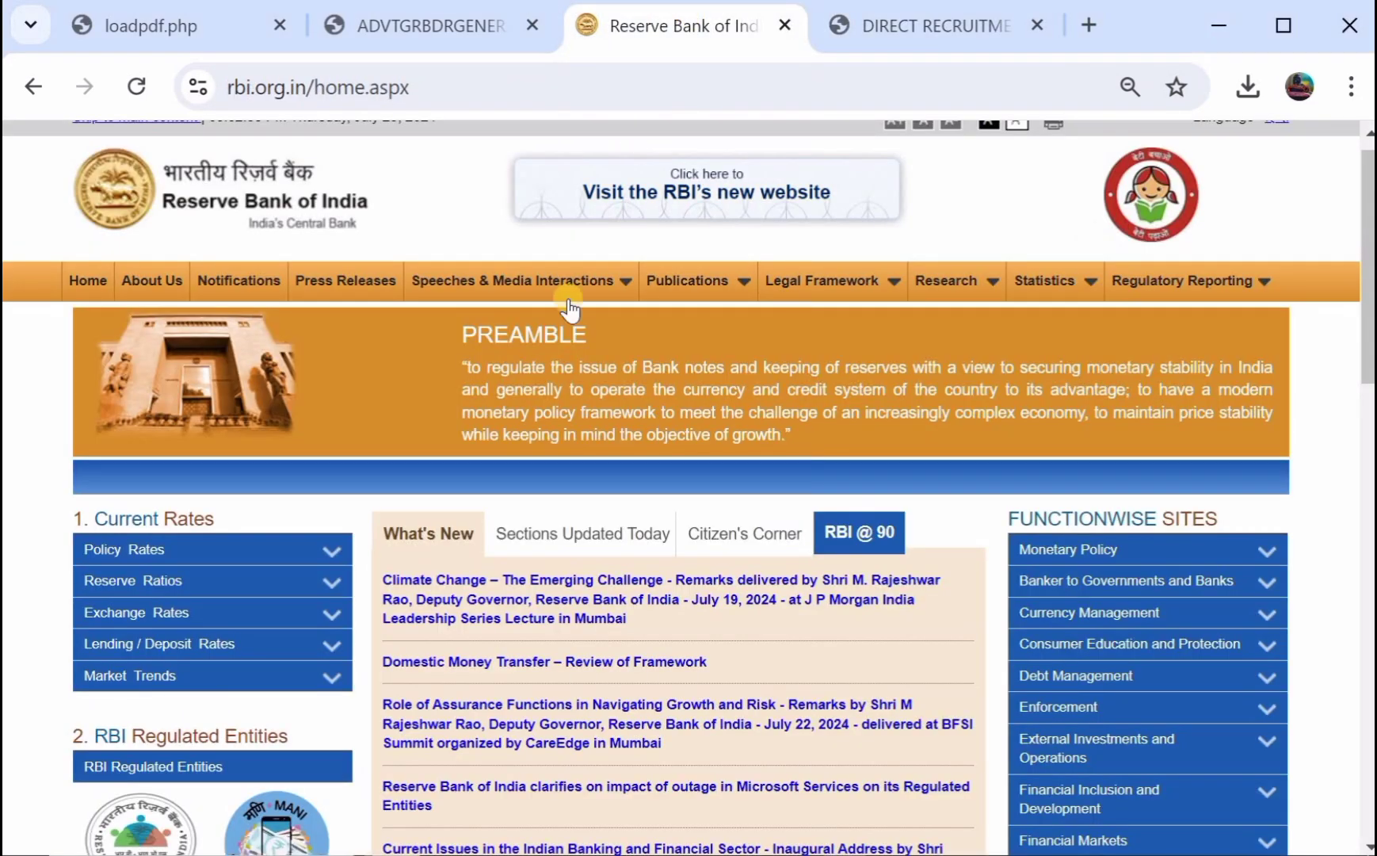